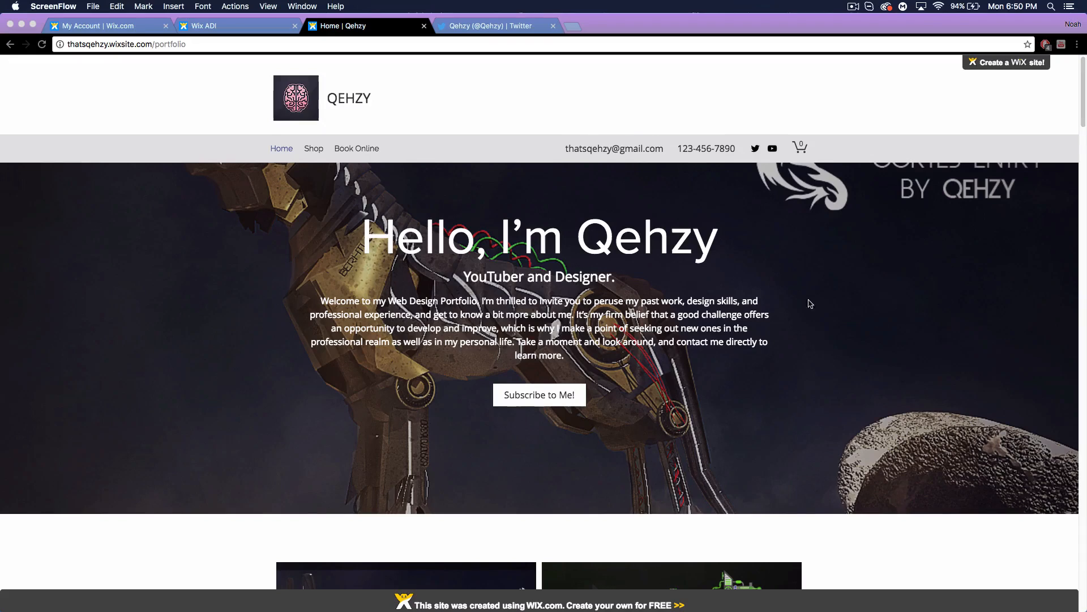
Switch to the Wix account's My Sites dashboard.
{"action": "scroll", "coordinate": [855, 329], "scroll_direction": "down", "scroll_amount": 5}
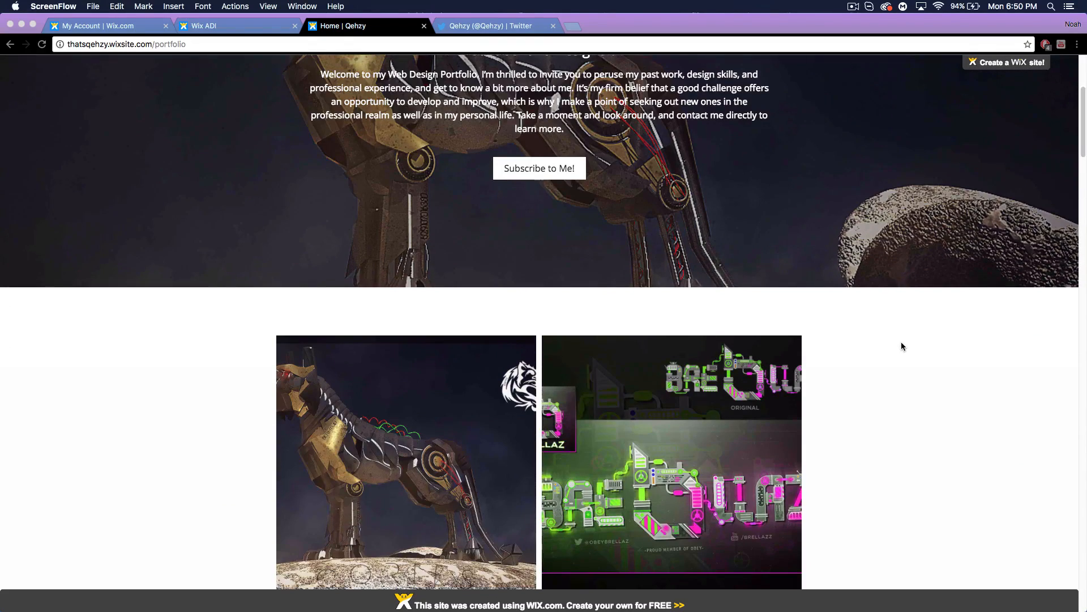
{"action": "scroll", "coordinate": [901, 341], "scroll_direction": "up", "scroll_amount": 5}
{"action": "scroll", "coordinate": [919, 341], "scroll_direction": "down", "scroll_amount": 20}
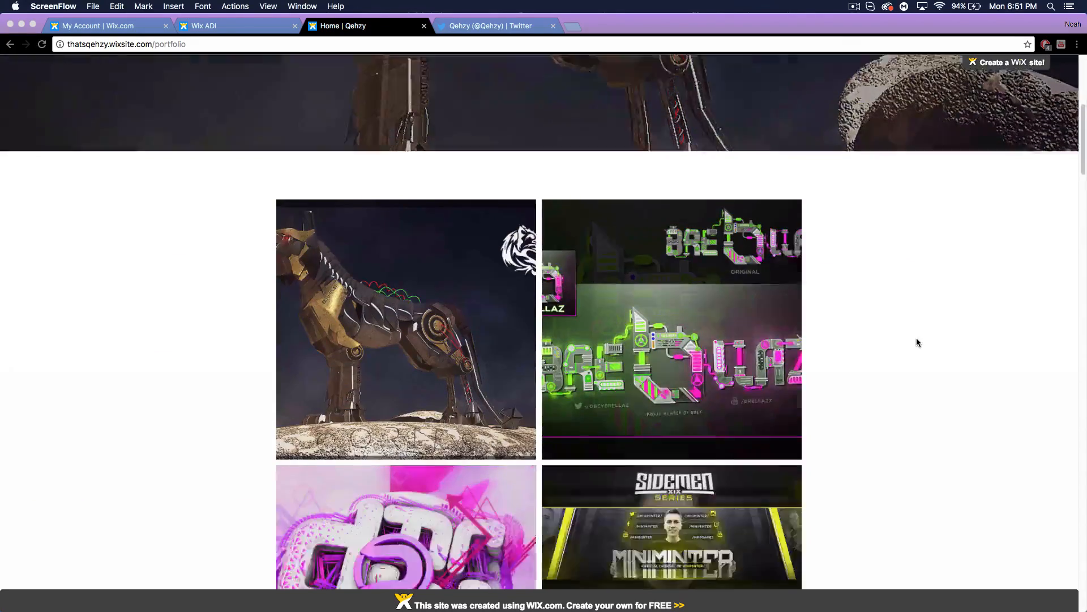
{"action": "scroll", "coordinate": [918, 342], "scroll_direction": "down", "scroll_amount": 20}
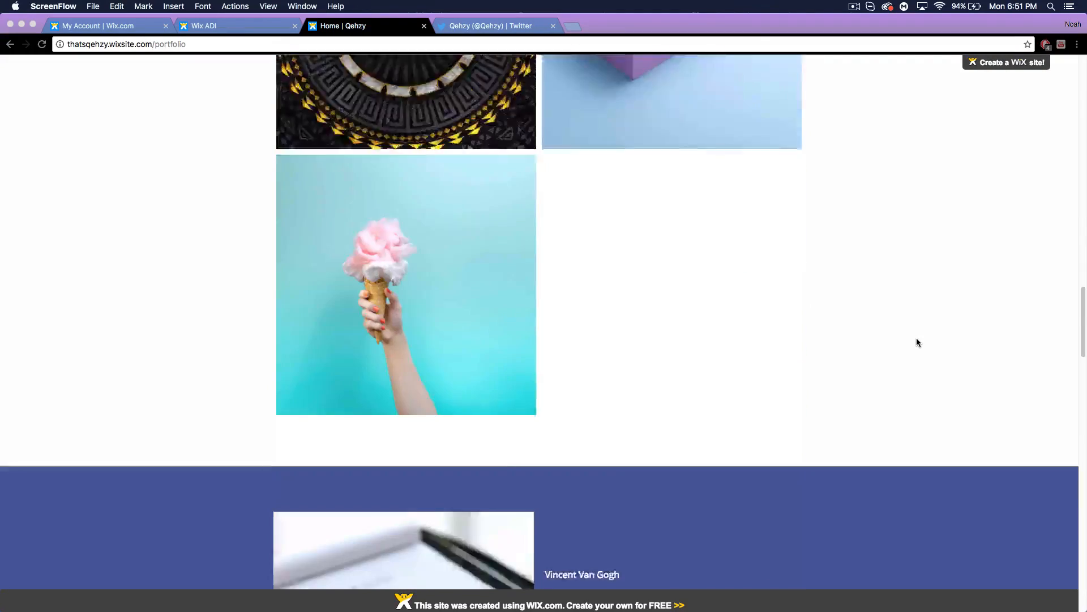
{"action": "scroll", "coordinate": [916, 342], "scroll_direction": "down", "scroll_amount": 20}
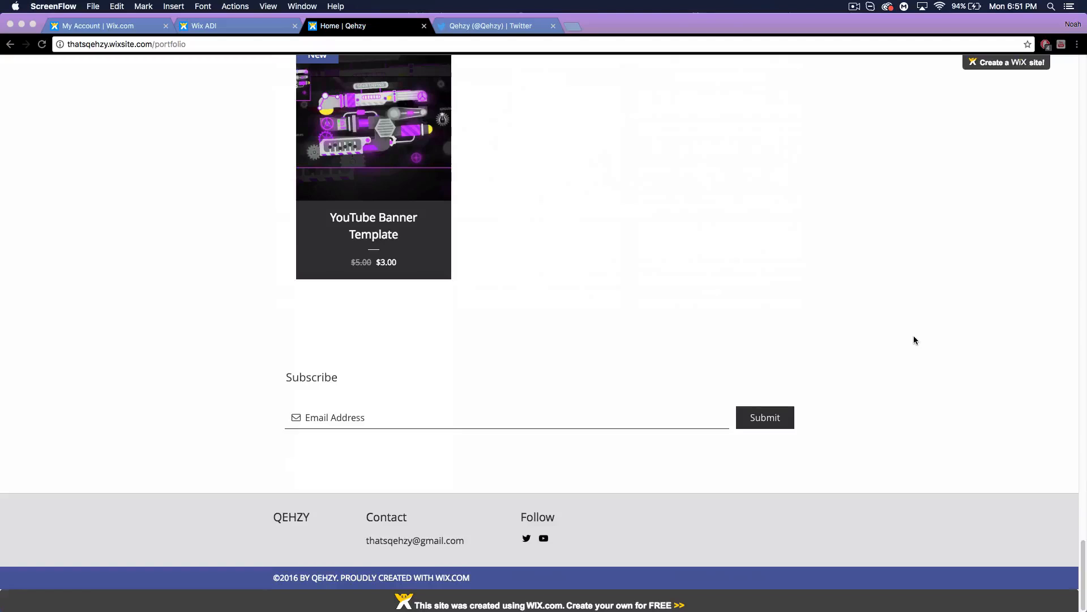
{"action": "scroll", "coordinate": [913, 337], "scroll_direction": "up", "scroll_amount": 15}
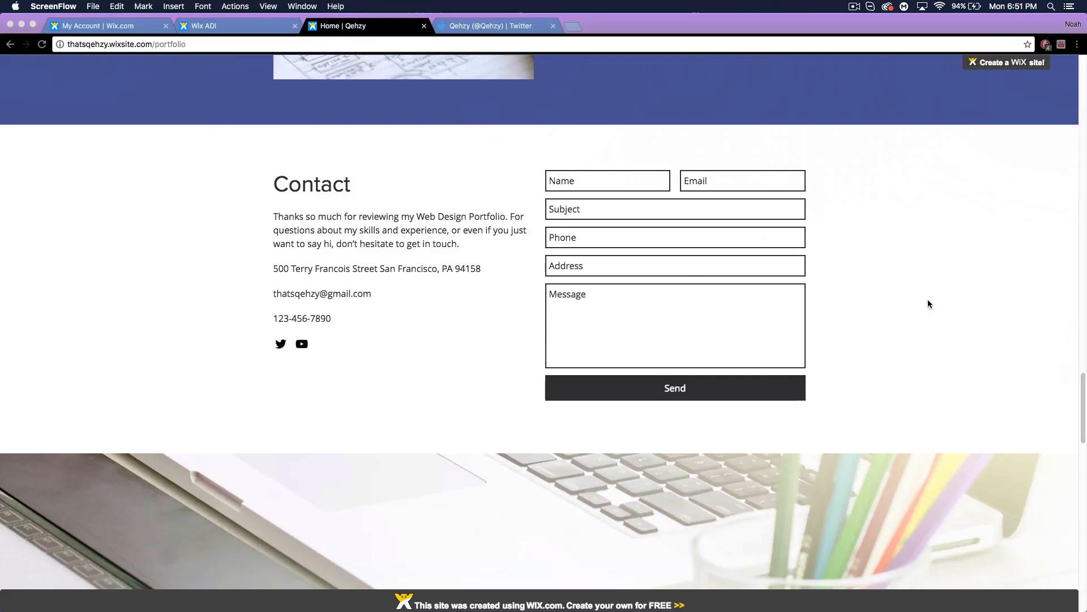
{"action": "scroll", "coordinate": [928, 303], "scroll_direction": "up", "scroll_amount": 3}
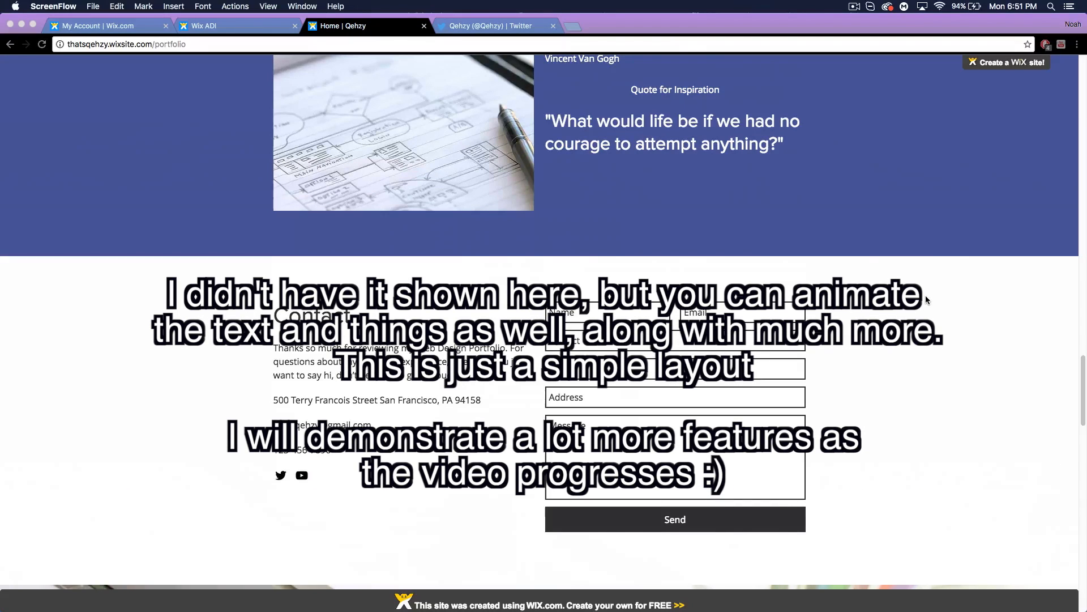
{"action": "scroll", "coordinate": [926, 299], "scroll_direction": "up", "scroll_amount": 5}
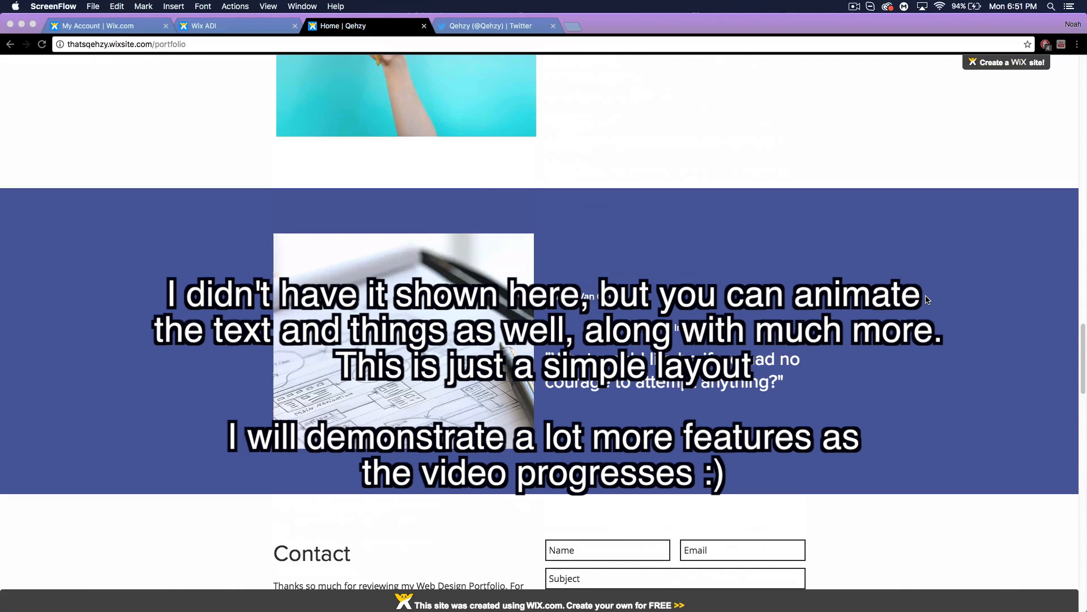
{"action": "scroll", "coordinate": [924, 297], "scroll_direction": "up", "scroll_amount": 7}
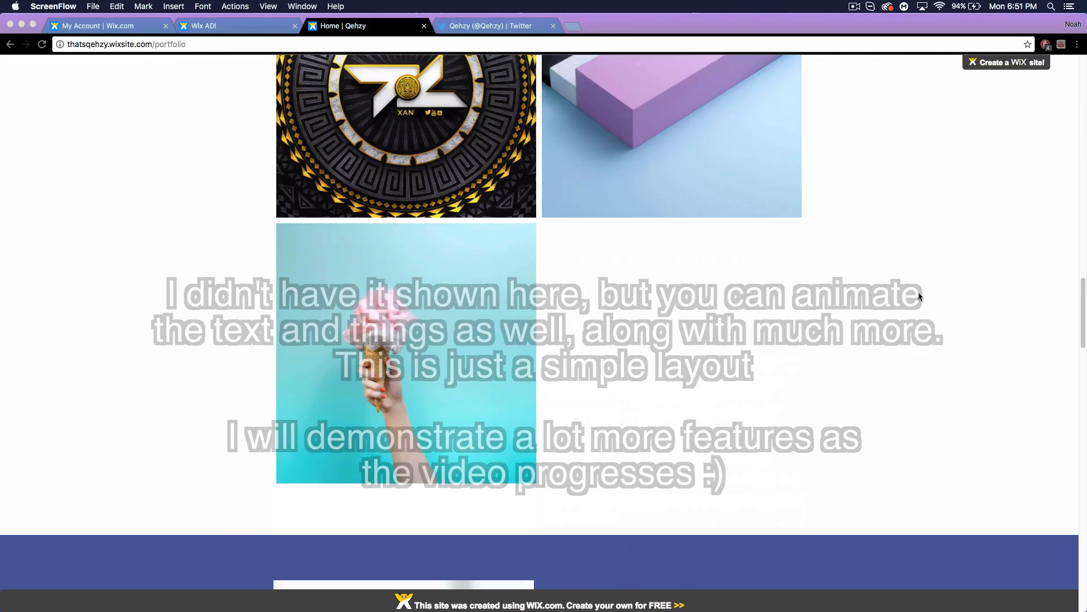
{"action": "scroll", "coordinate": [915, 294], "scroll_direction": "up", "scroll_amount": 20}
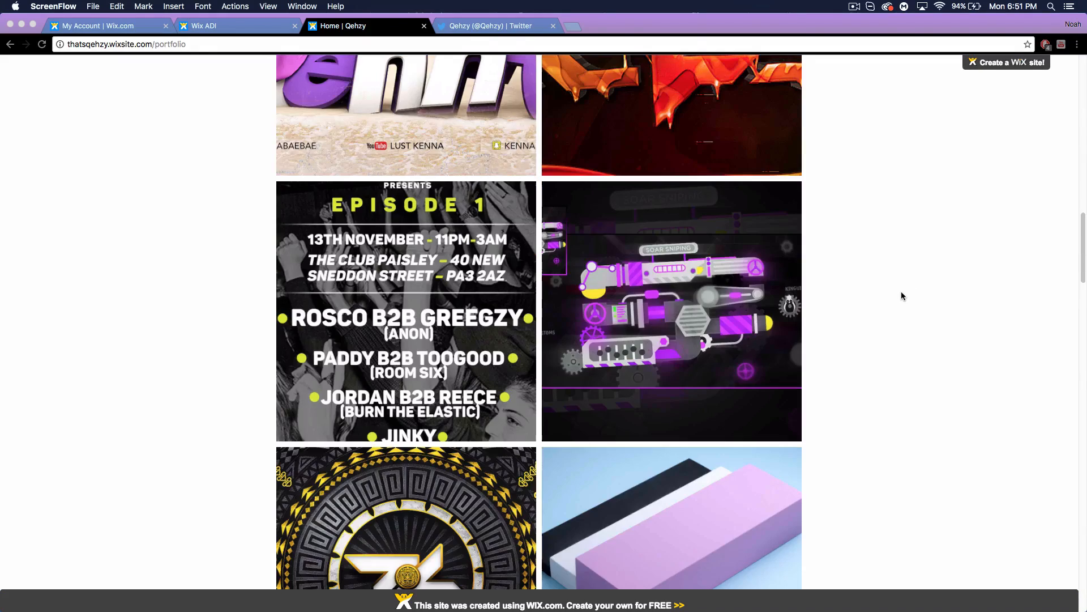
{"action": "scroll", "coordinate": [896, 293], "scroll_direction": "up", "scroll_amount": 10}
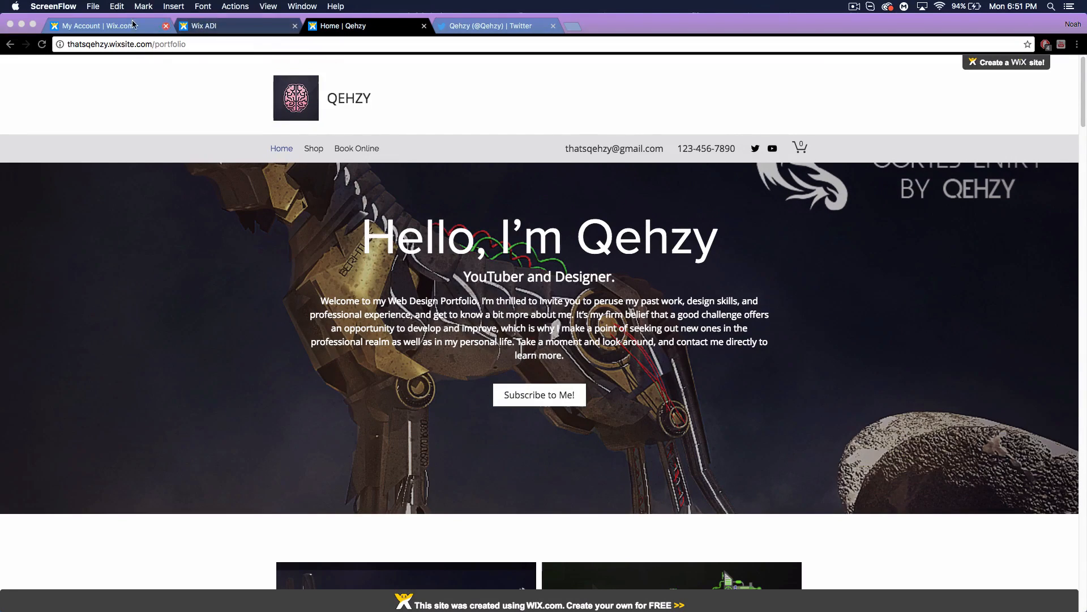
{"action": "left_click", "coordinate": [99, 26]}
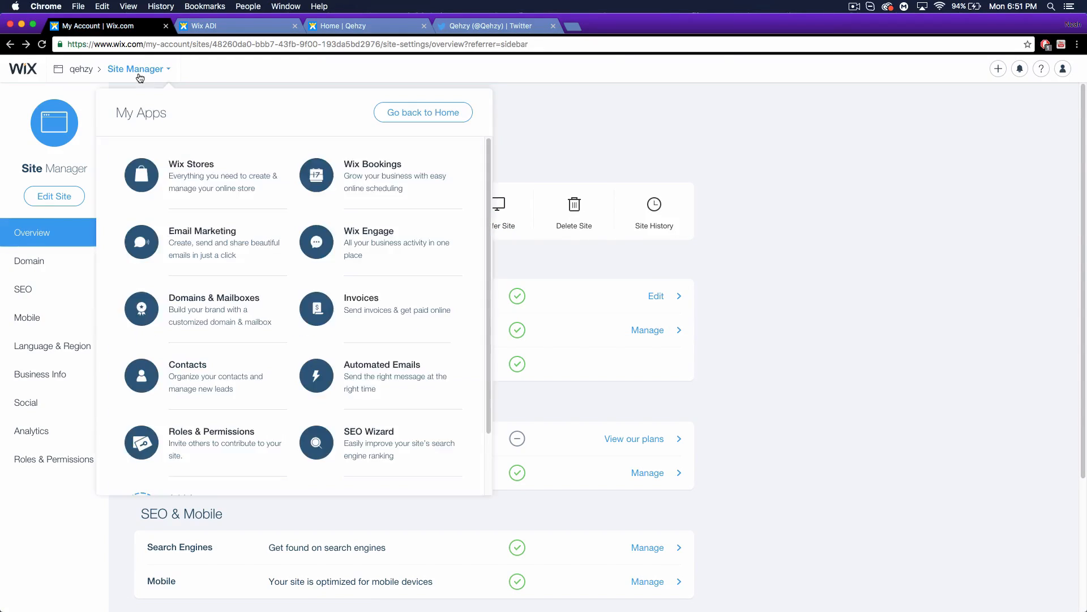
From the qehzy site's management overview, start creating a new website.
{"action": "left_click", "coordinate": [83, 73]}
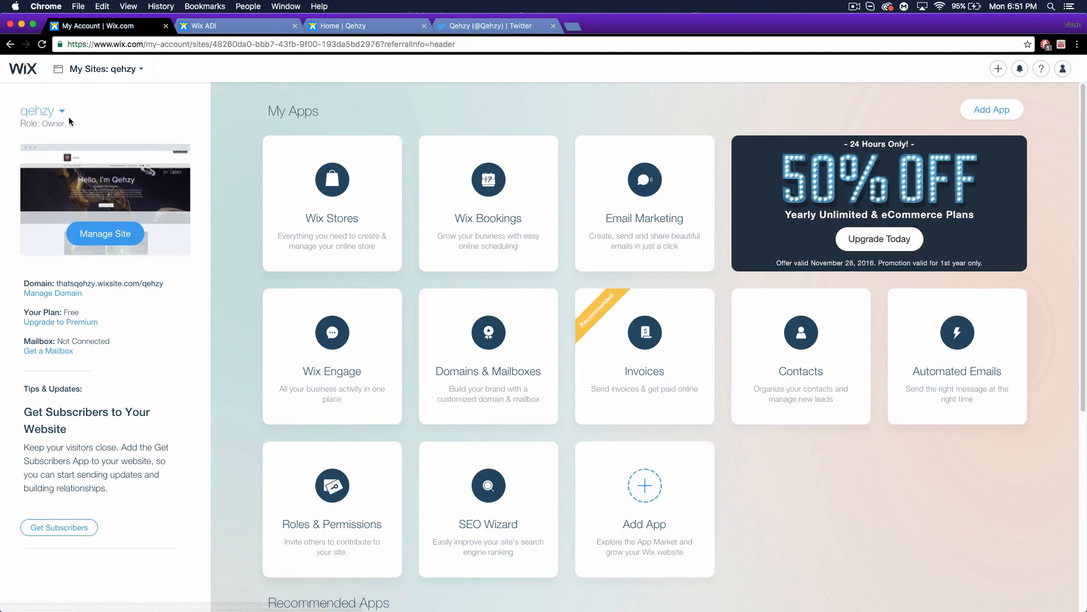
{"action": "left_click", "coordinate": [98, 244]}
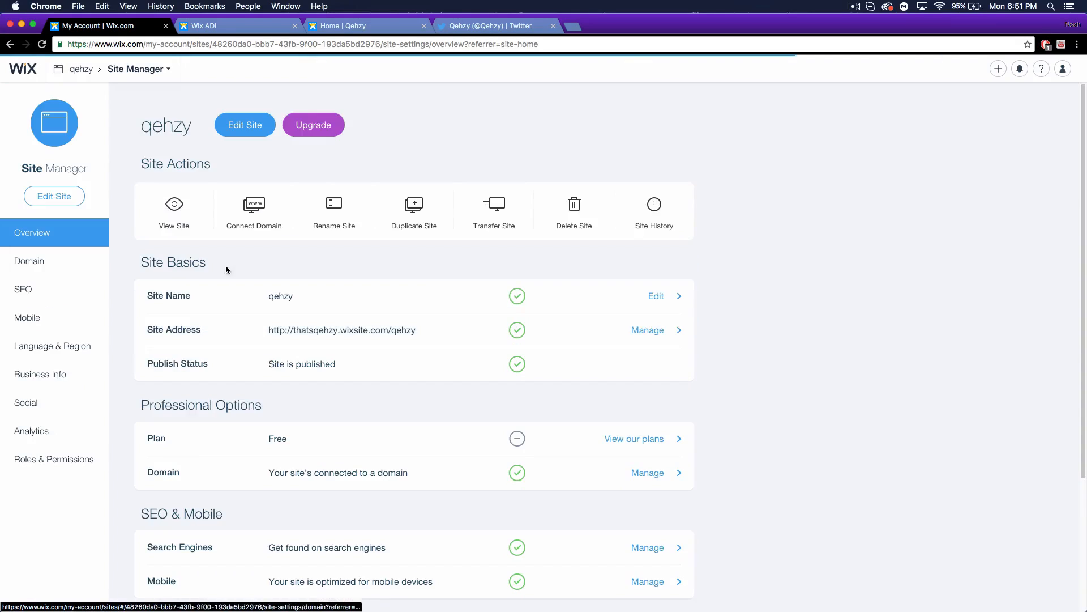
{"action": "left_click", "coordinate": [998, 69]}
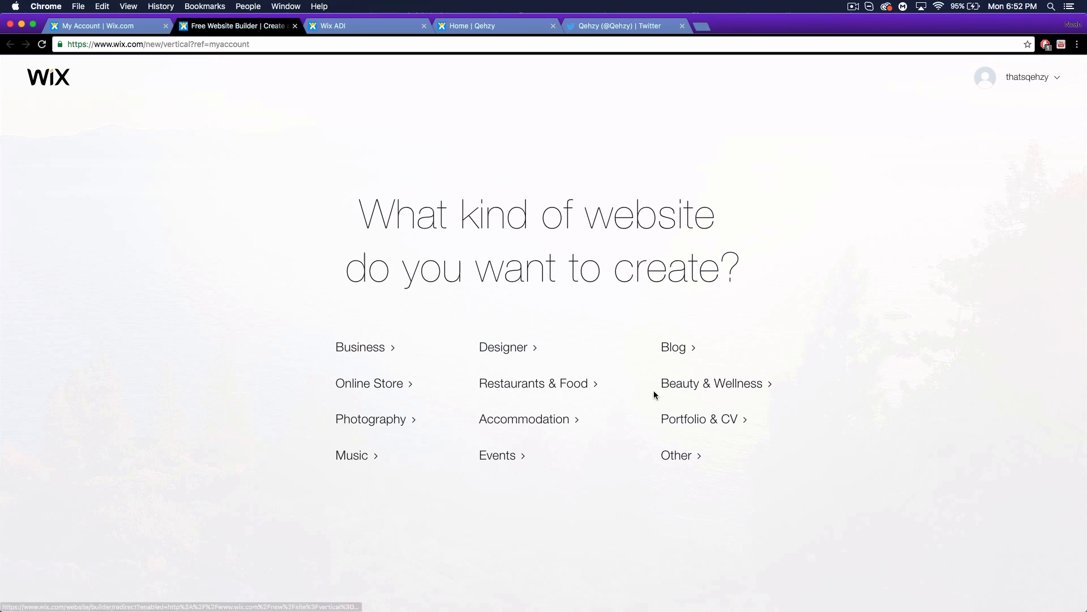
Choose the Designer category and build the new site with Wix ADI.
{"action": "left_click", "coordinate": [520, 352]}
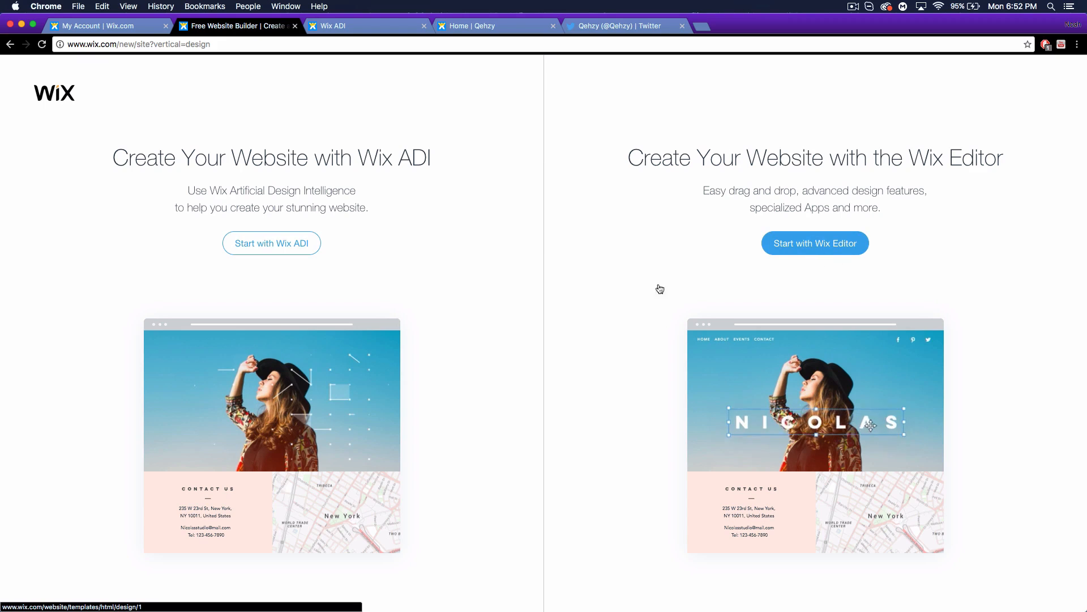
{"action": "left_click", "coordinate": [277, 244]}
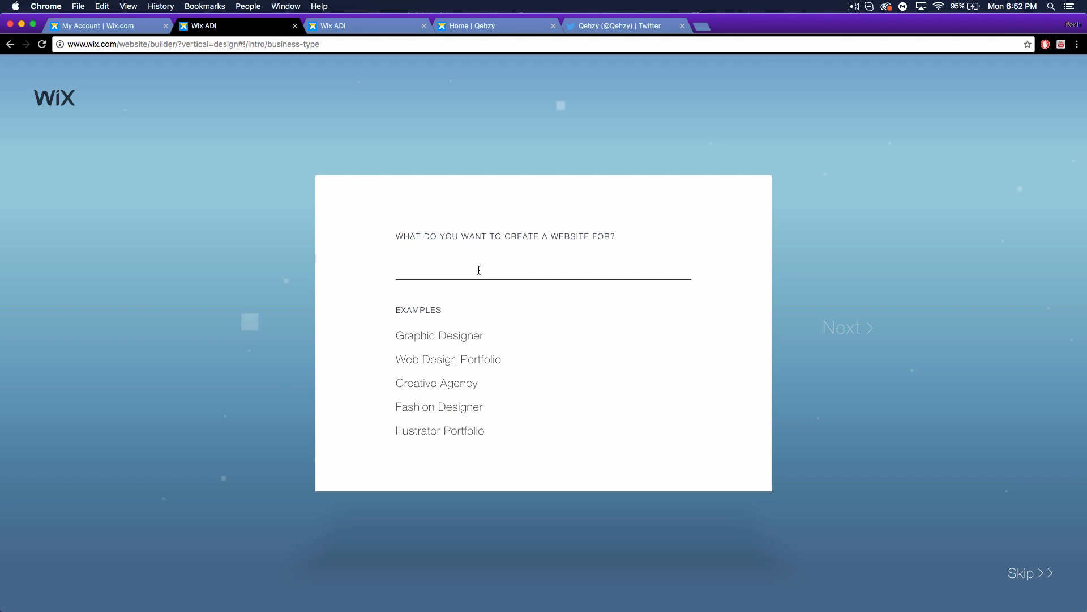
Choose Web Design Portfolio and add the Sell online, Bookings and Get subscribers features.
{"action": "left_click", "coordinate": [447, 360]}
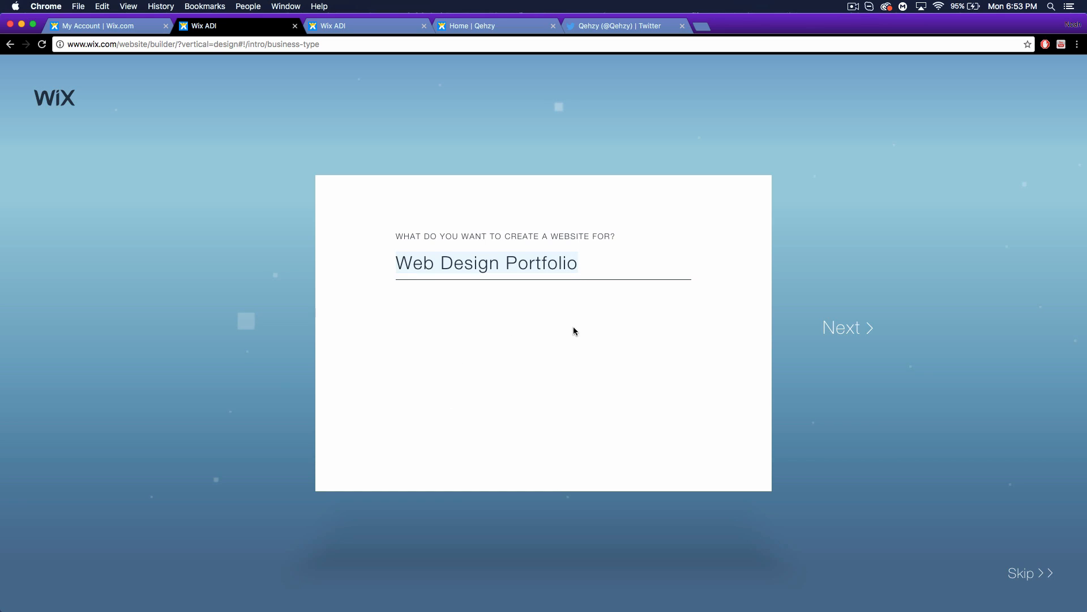
{"action": "left_click", "coordinate": [850, 327]}
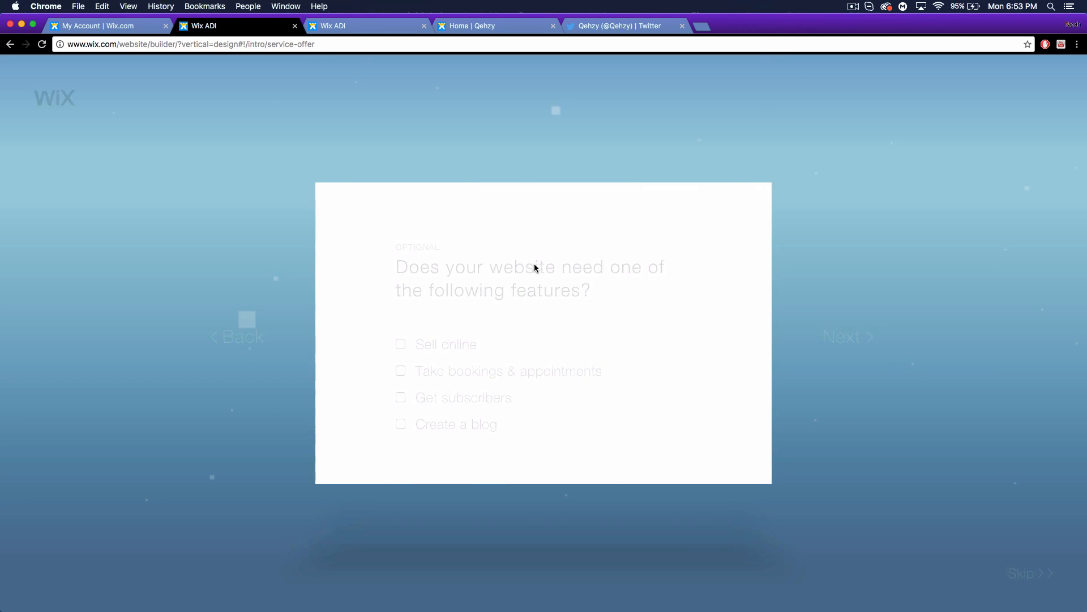
{"action": "left_click", "coordinate": [401, 344]}
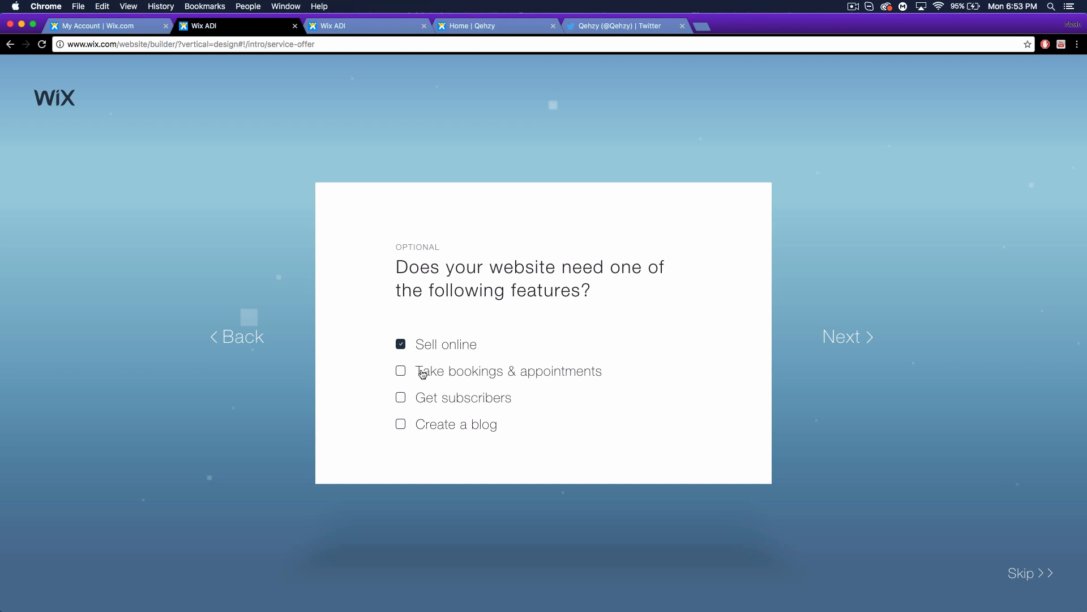
{"action": "left_click", "coordinate": [401, 371]}
{"action": "left_click", "coordinate": [401, 398]}
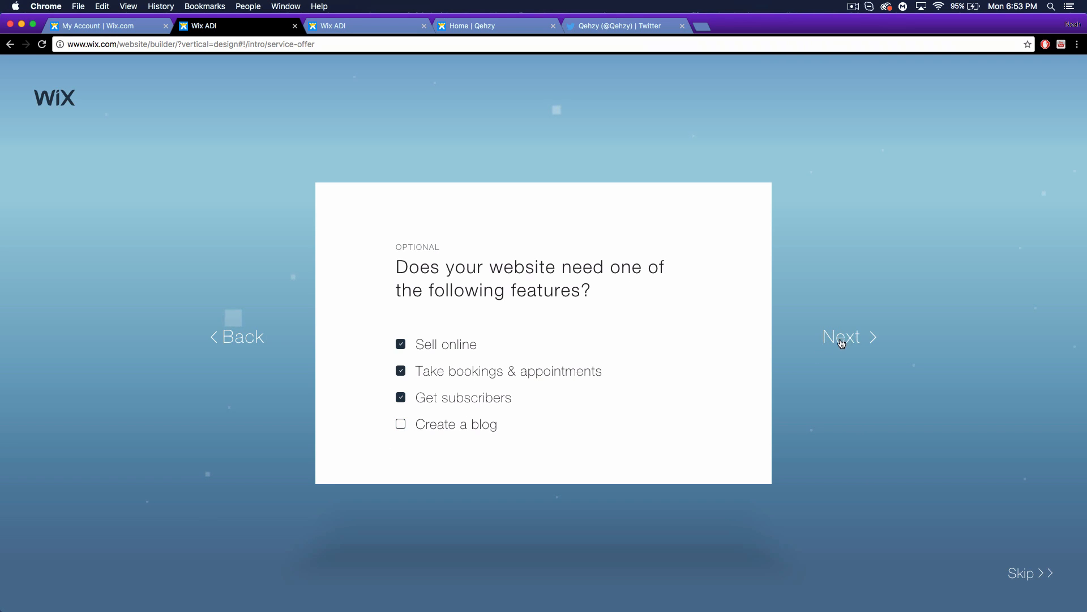
{"action": "left_click", "coordinate": [846, 347]}
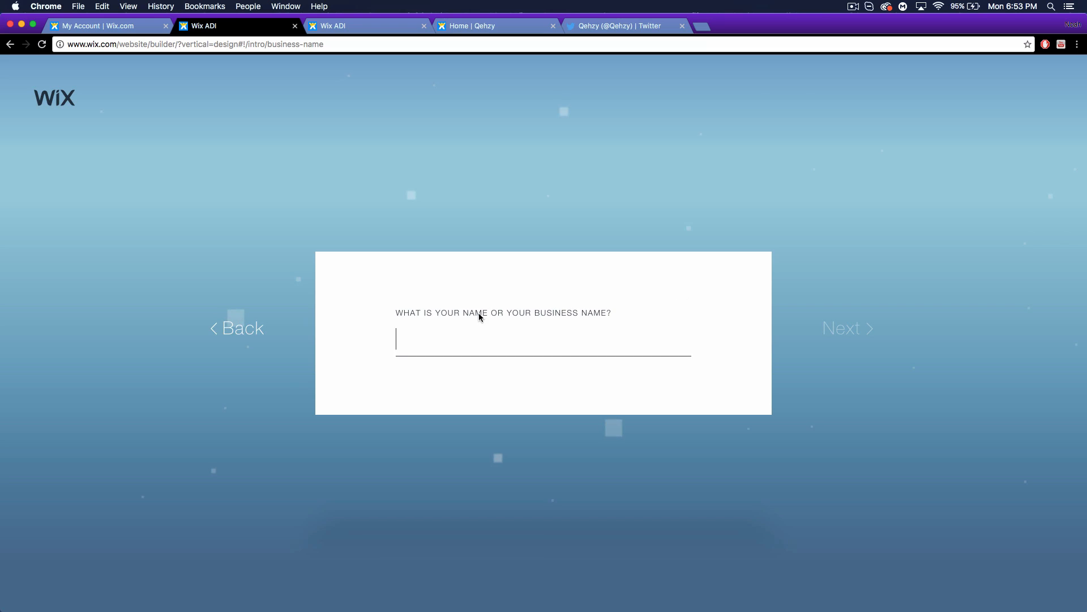
Name the business 'Qehzy' and skip the business location.
{"action": "type", "text": "Qehzy"}
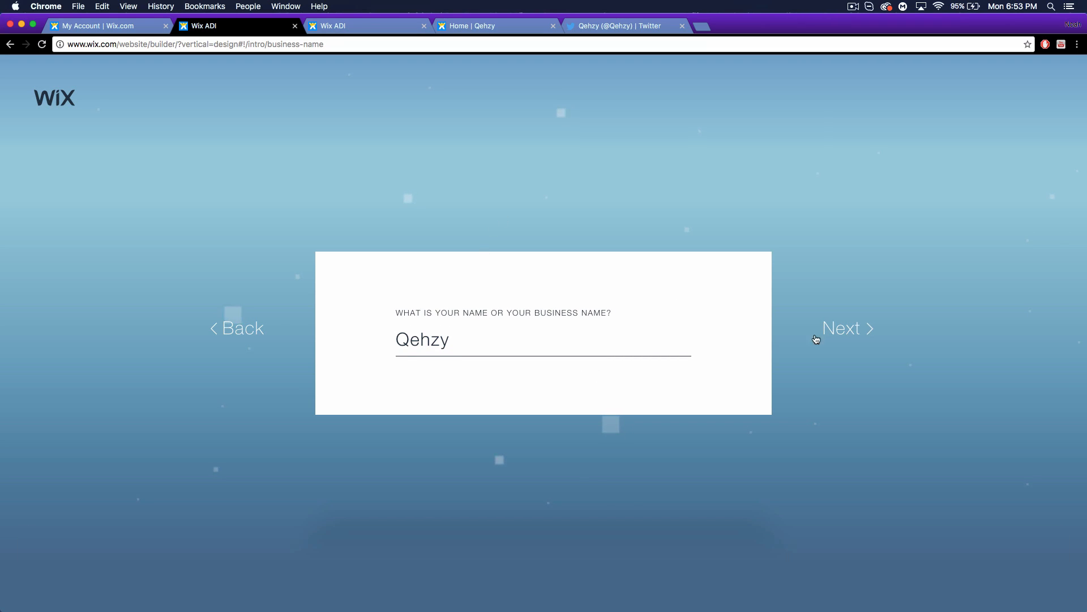
{"action": "left_click", "coordinate": [864, 327]}
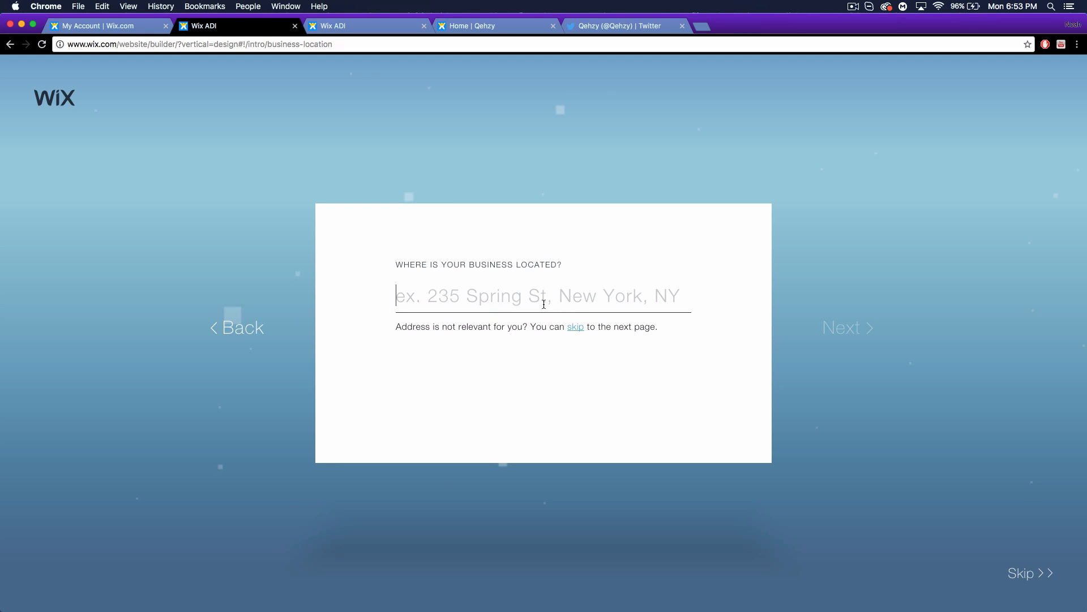
{"action": "left_click", "coordinate": [573, 330]}
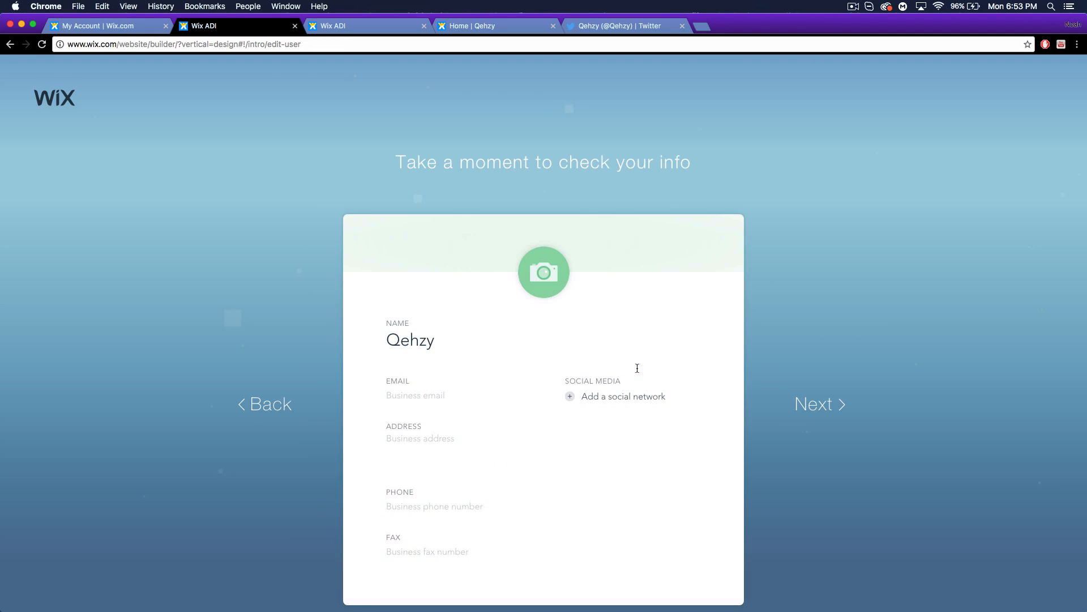
Upload avatar.png from Documents > Graphic Design as the profile picture.
{"action": "mouse_move", "coordinate": [549, 300]}
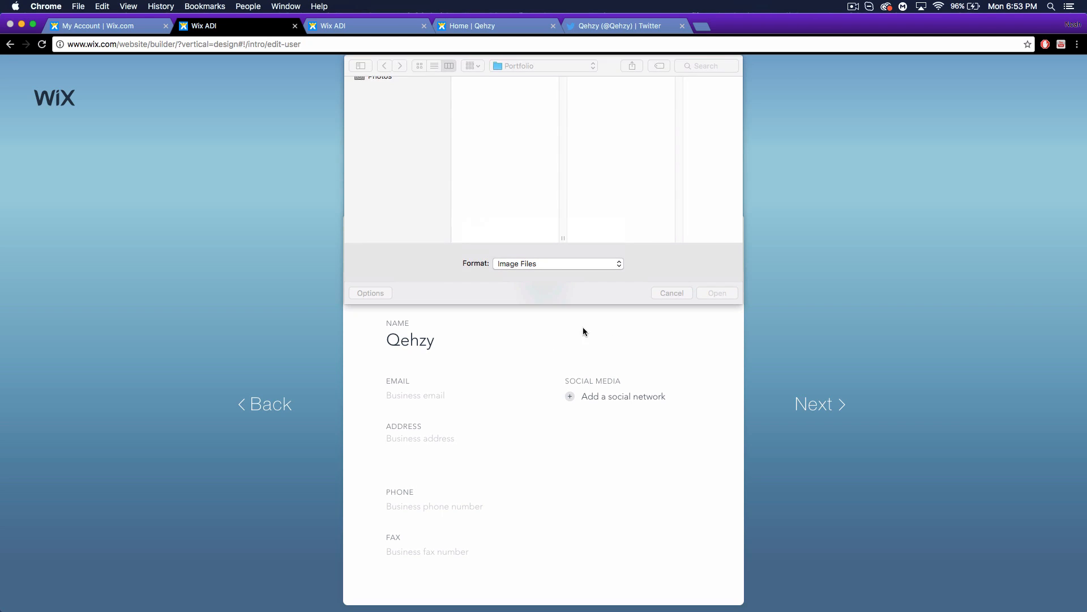
{"action": "scroll", "coordinate": [504, 221], "scroll_direction": "down", "scroll_amount": 5}
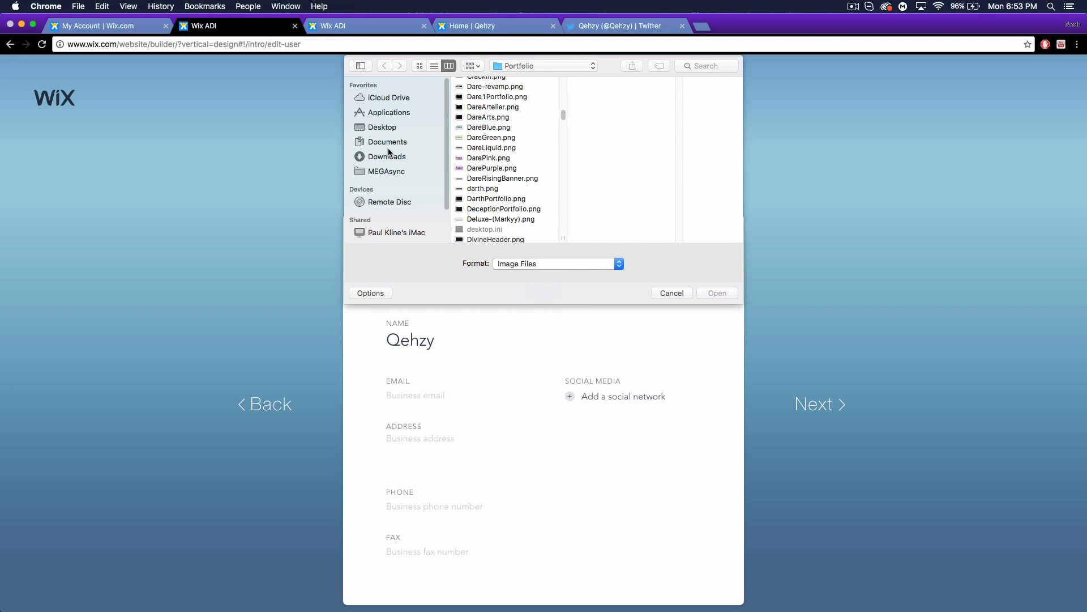
{"action": "left_click", "coordinate": [387, 141]}
{"action": "scroll", "coordinate": [515, 167], "scroll_direction": "up", "scroll_amount": 1}
{"action": "left_click", "coordinate": [479, 91]}
{"action": "scroll", "coordinate": [609, 165], "scroll_direction": "down", "scroll_amount": 3}
{"action": "scroll", "coordinate": [608, 165], "scroll_direction": "up", "scroll_amount": 3}
{"action": "left_click", "coordinate": [600, 102]}
{"action": "left_click", "coordinate": [717, 293]}
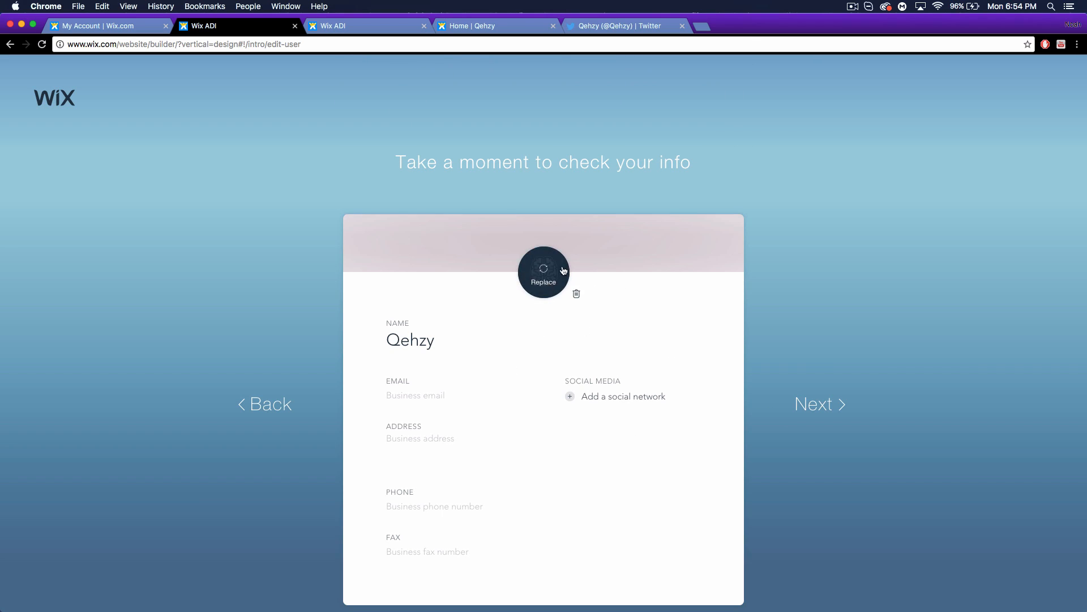
Enter the business email and a Twitter profile link, and confirm the contact info.
{"action": "left_click", "coordinate": [442, 396]}
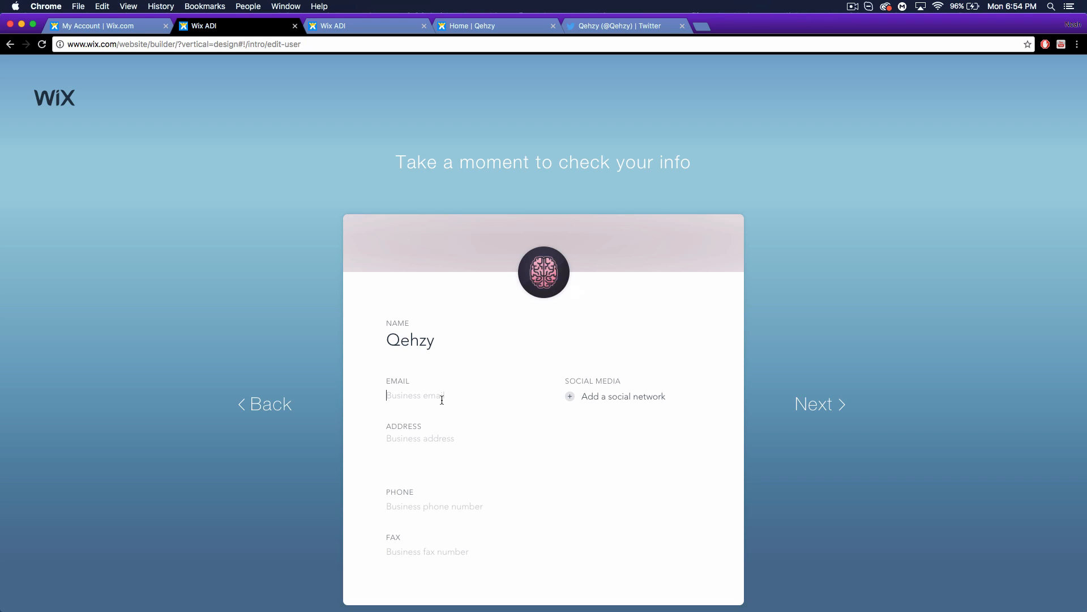
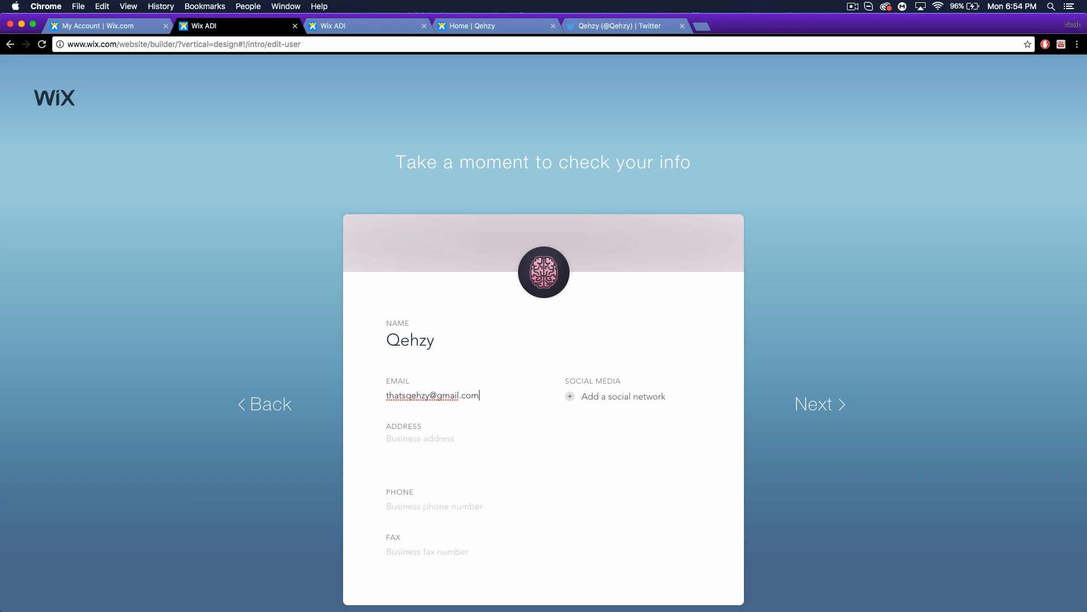
{"action": "left_click", "coordinate": [570, 395]}
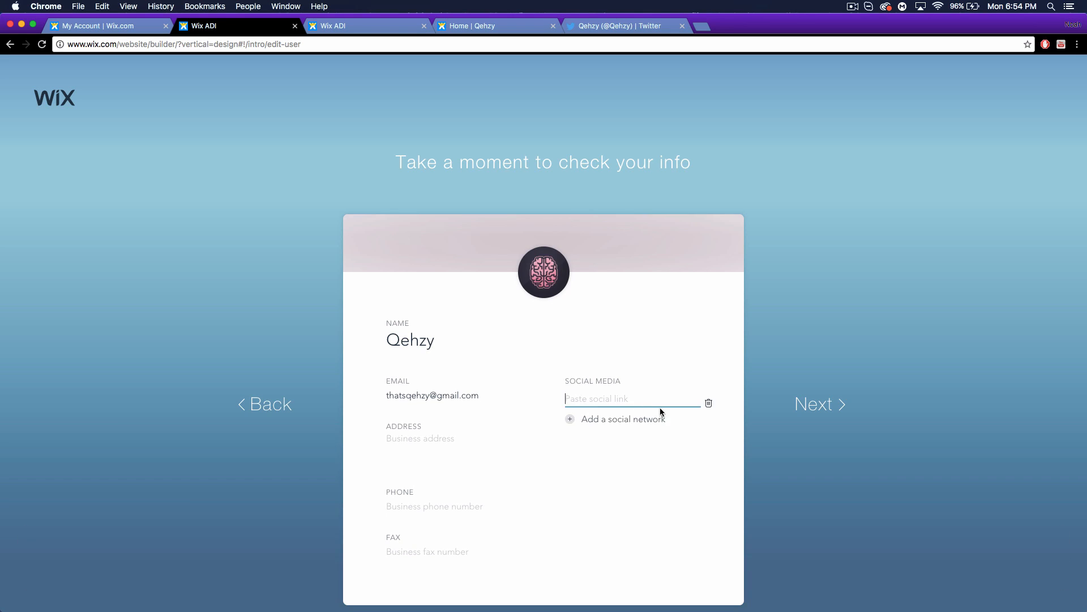
{"action": "type", "text": "https://twitter.com/Qehzy"}
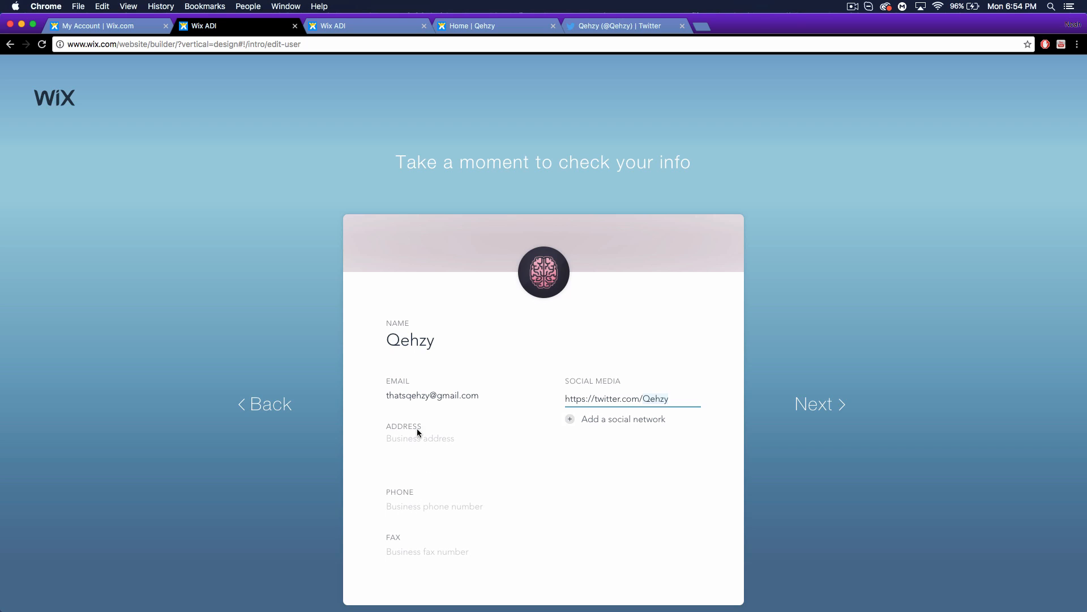
{"action": "left_click", "coordinate": [814, 407]}
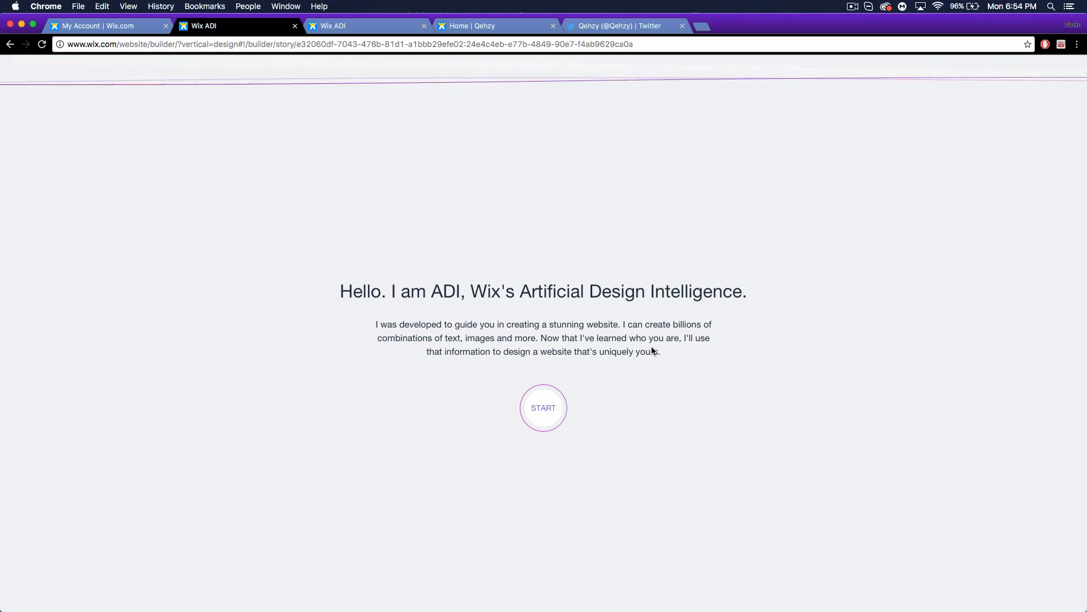
Pick the Sophisticated design style and let ADI build the homepage.
{"action": "left_click", "coordinate": [548, 408]}
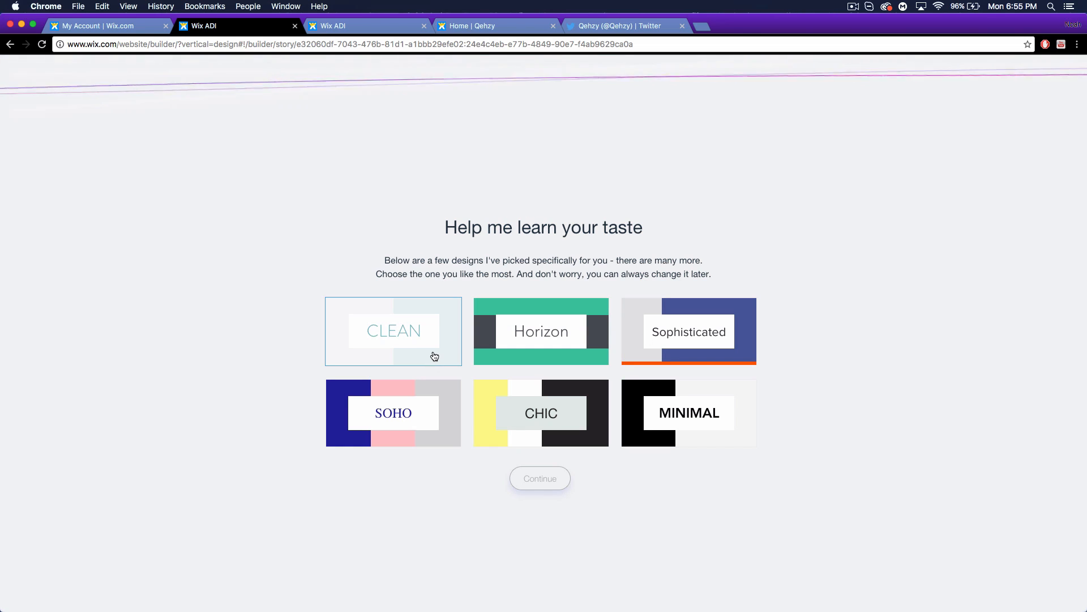
{"action": "left_click", "coordinate": [662, 353]}
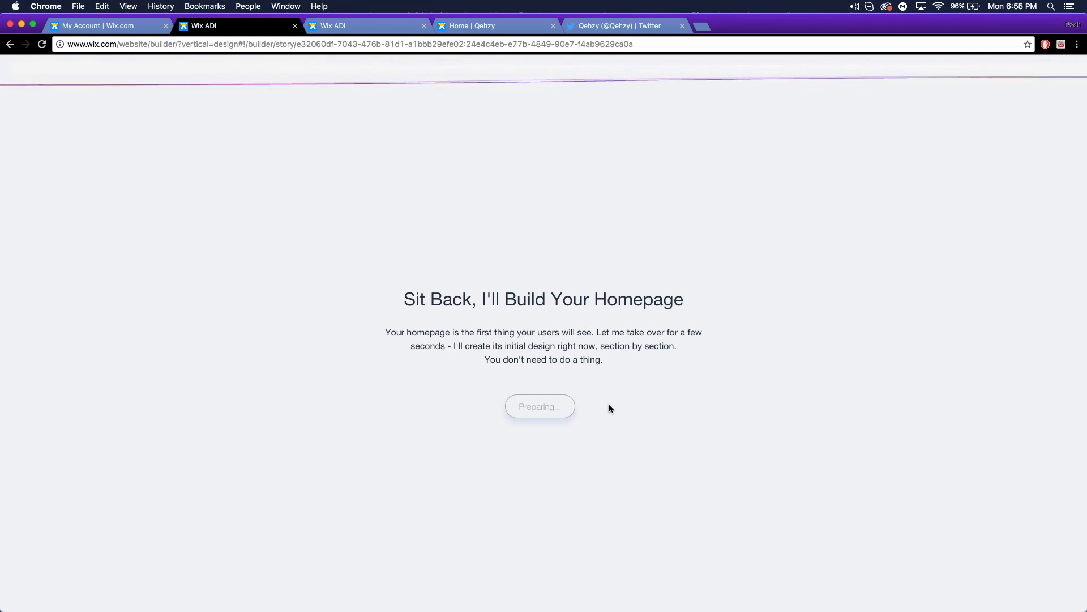
{"action": "left_click", "coordinate": [549, 407]}
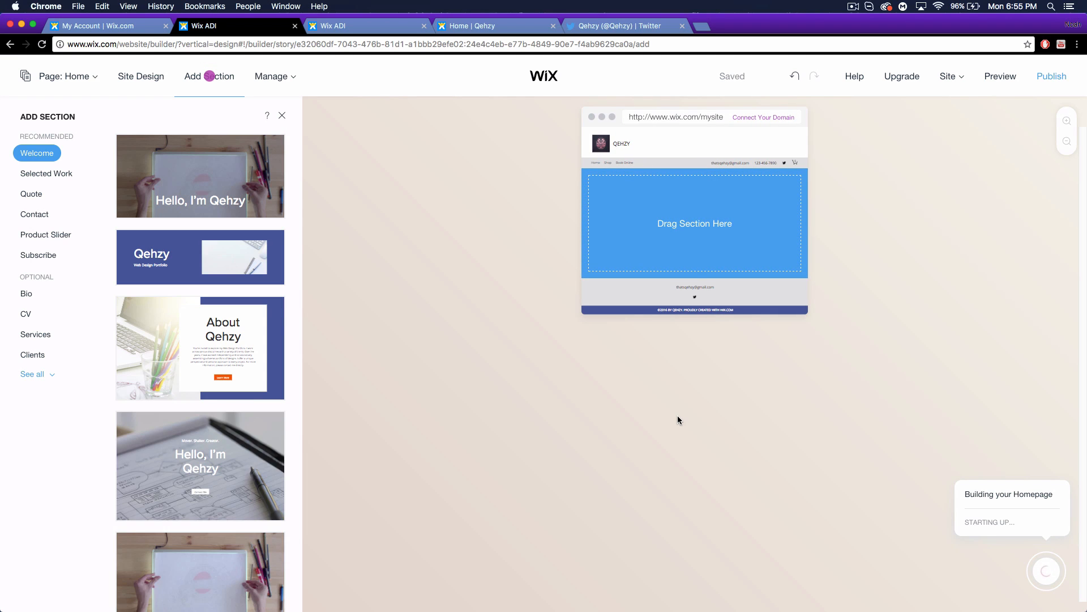
Pick a Welcome layout and accept ADI's Selected Work, Quote and Contact sections.
{"action": "left_click", "coordinate": [240, 224]}
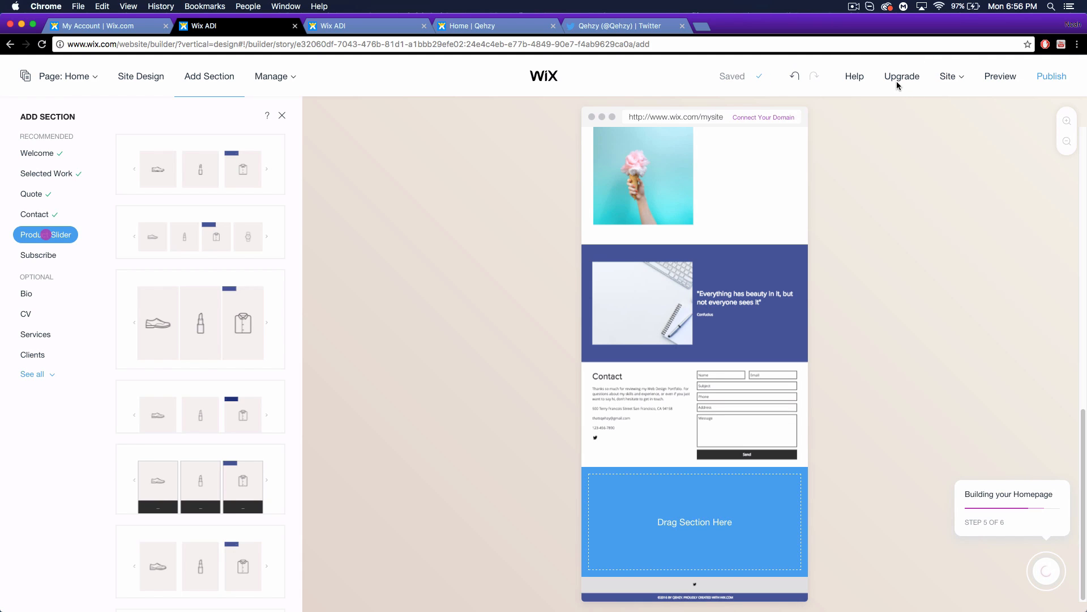
Add the second Product Slider layout and the first Subscribe form layout.
{"action": "left_click", "coordinate": [201, 232]}
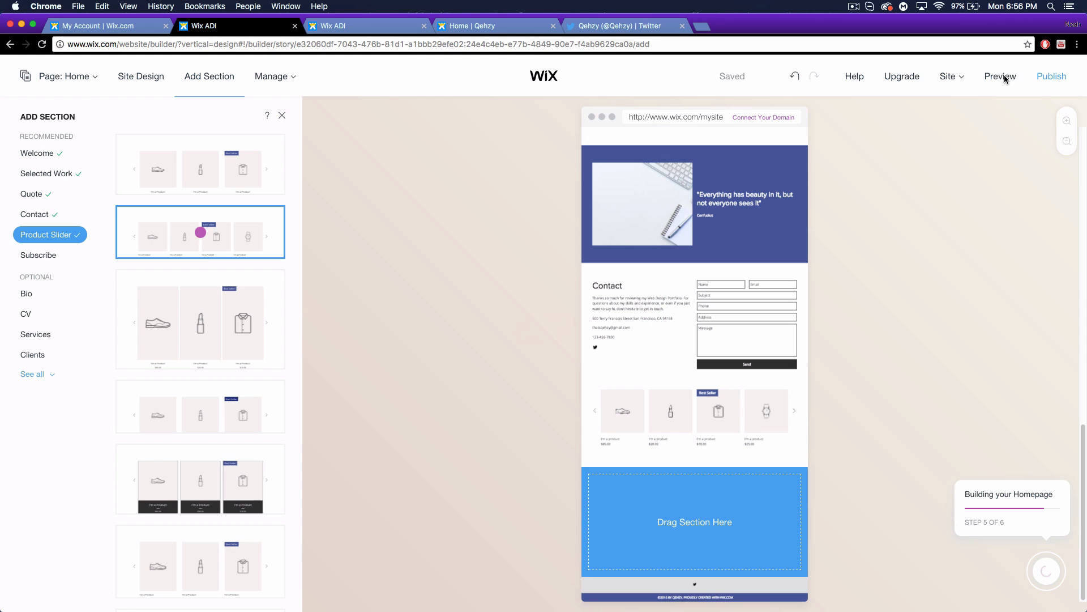
{"action": "left_click", "coordinate": [39, 255]}
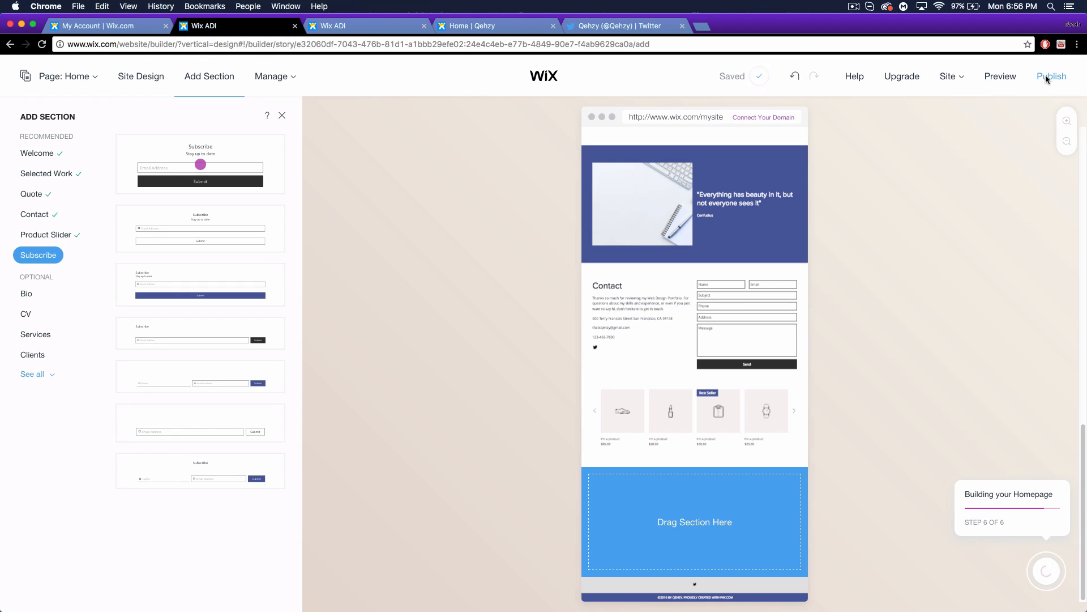
{"action": "left_click", "coordinate": [201, 164]}
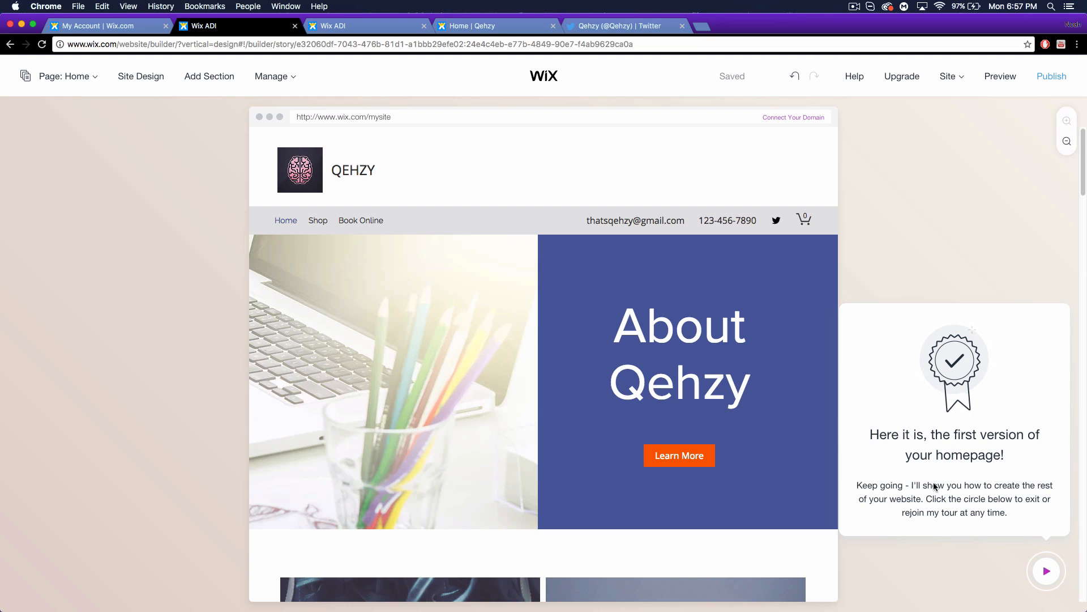
Bring up the What's Next guide and close it.
{"action": "left_click", "coordinate": [1047, 574]}
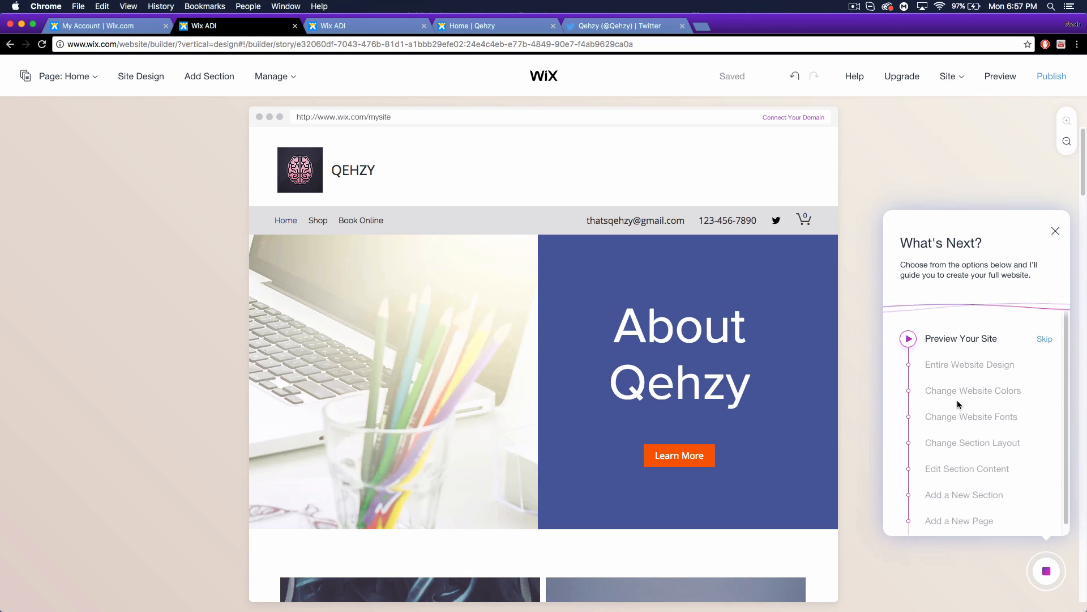
{"action": "left_click", "coordinate": [1055, 231]}
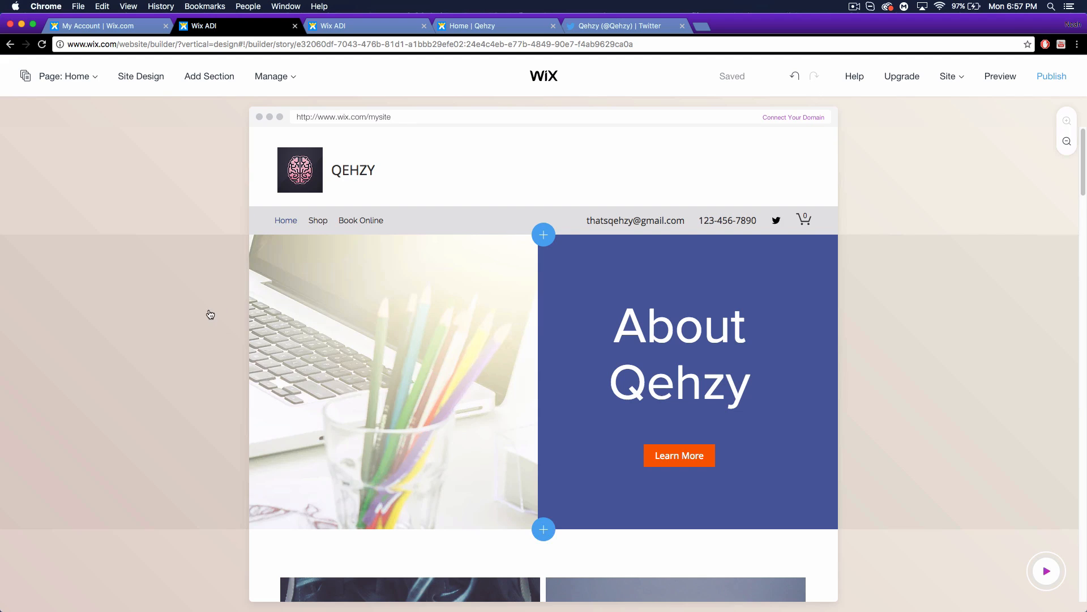
{"action": "scroll", "coordinate": [210, 315], "scroll_direction": "down", "scroll_amount": 20}
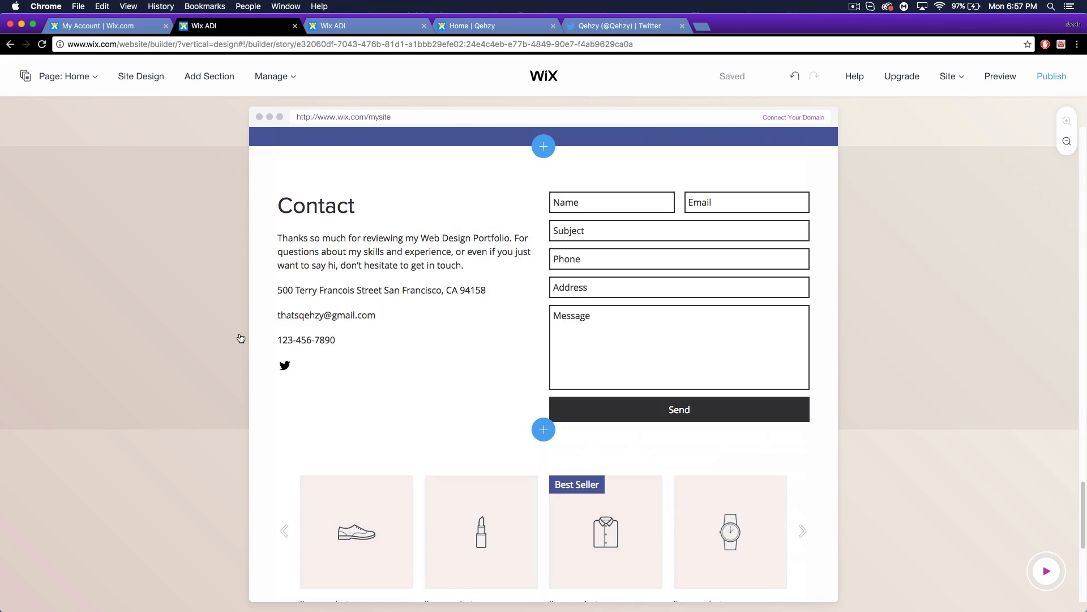
{"action": "scroll", "coordinate": [242, 338], "scroll_direction": "down", "scroll_amount": 6}
{"action": "scroll", "coordinate": [243, 338], "scroll_direction": "up", "scroll_amount": 20}
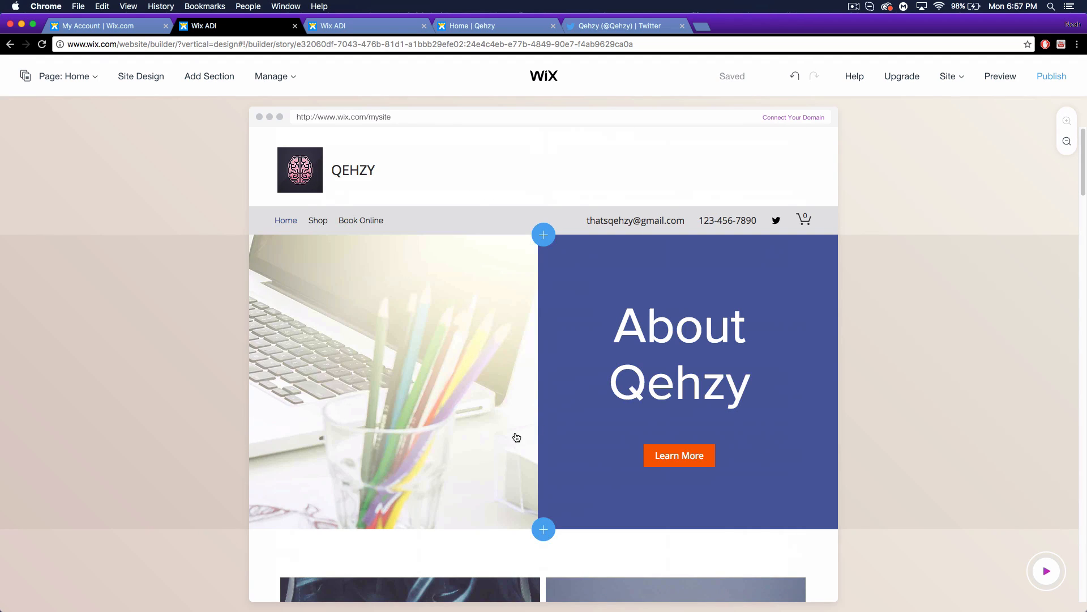
{"action": "scroll", "coordinate": [611, 362], "scroll_direction": "down", "scroll_amount": 1}
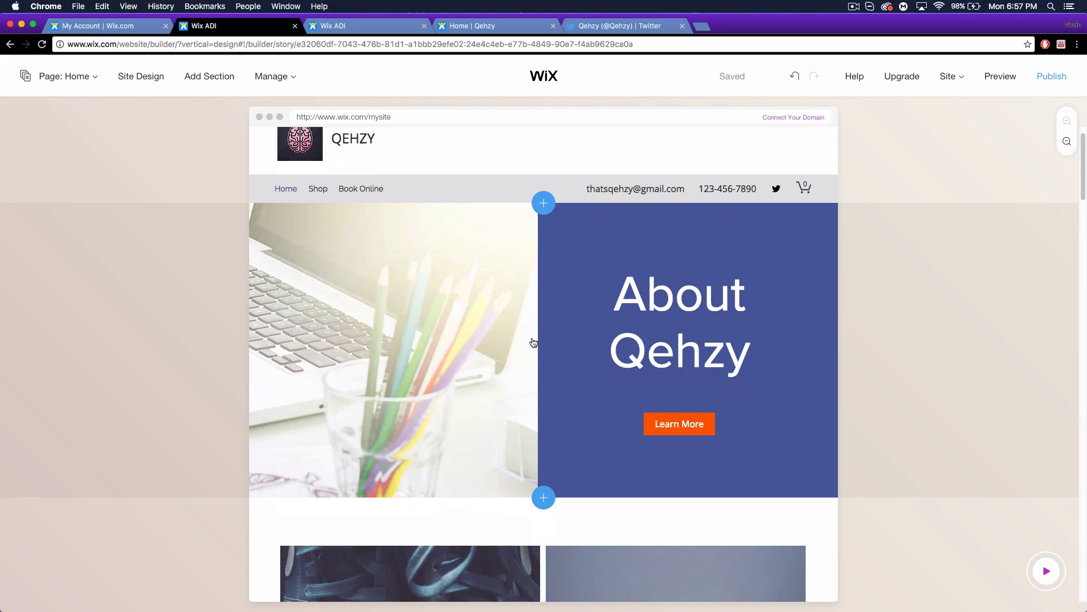
{"action": "scroll", "coordinate": [534, 342], "scroll_direction": "up", "scroll_amount": 1}
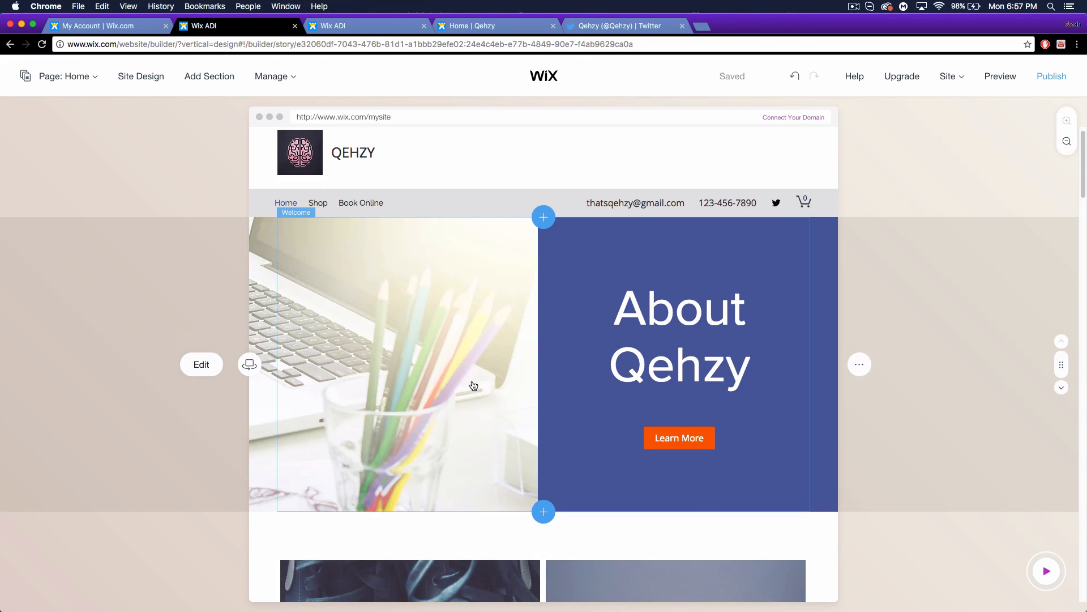
Replace the welcome section title 'About Qehzy' with 'Welcome!'.
{"action": "left_click", "coordinate": [492, 395]}
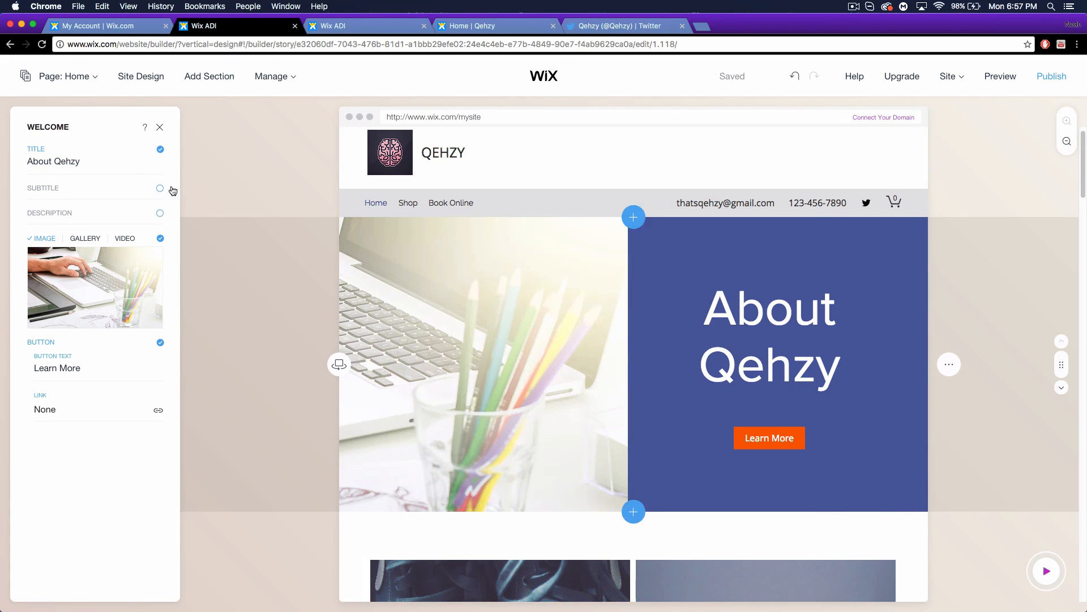
{"action": "left_click", "coordinate": [99, 162]}
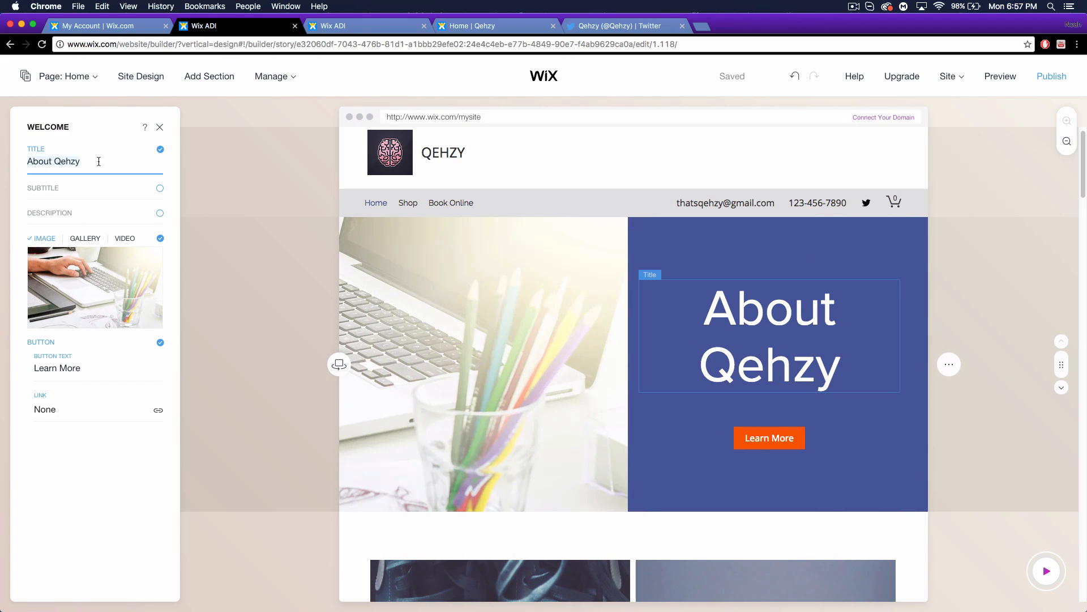
{"action": "type", "text": "Wecl"}
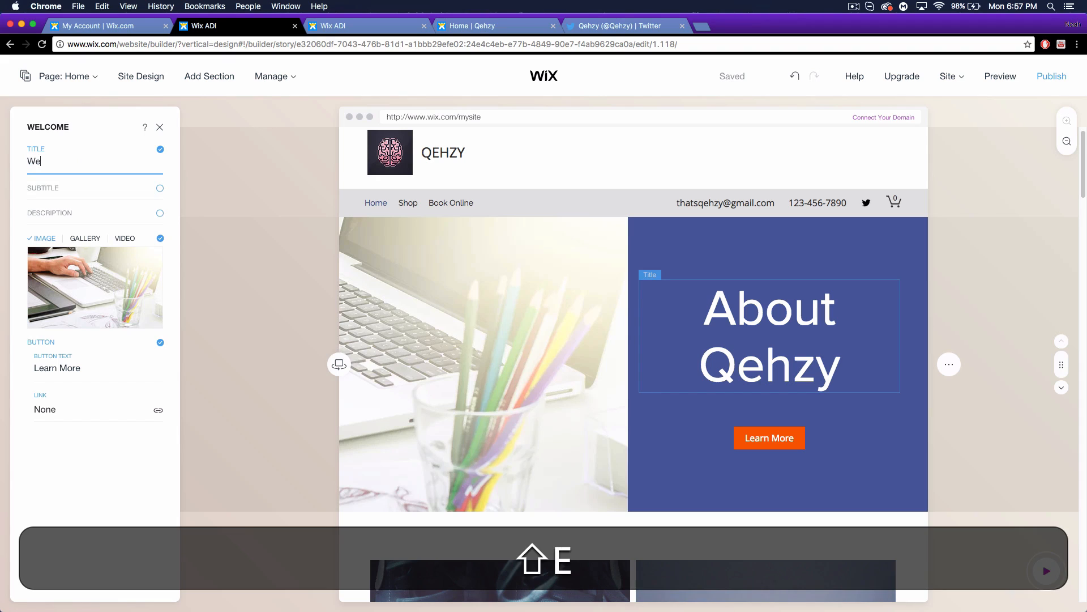
{"action": "key", "text": "BackSpace"}
{"action": "key", "text": "BackSpace"}
{"action": "type", "text": "lcome"}
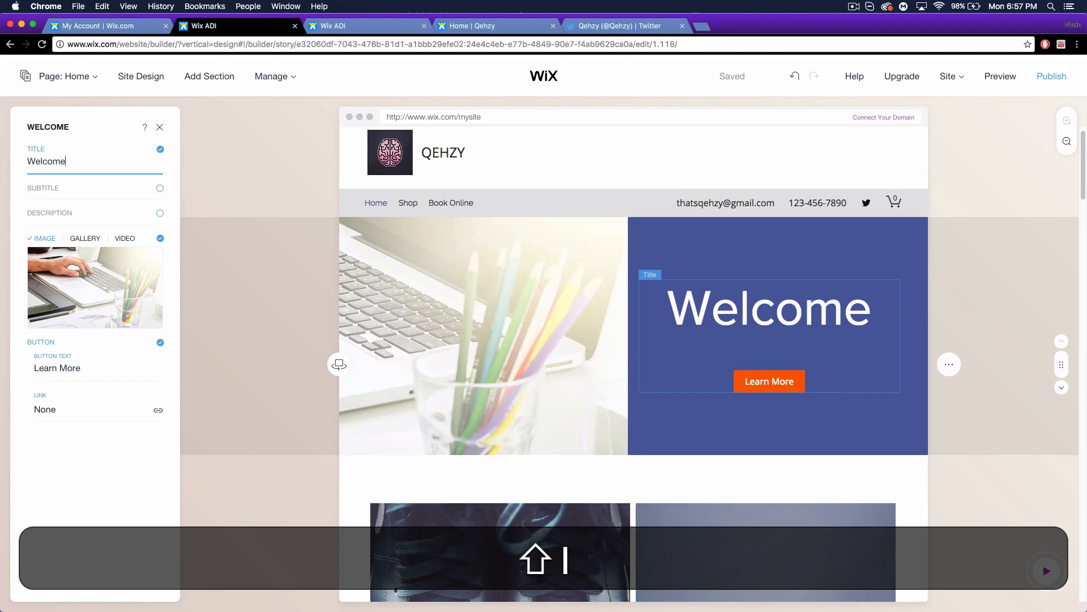
{"action": "type", "text": "!"}
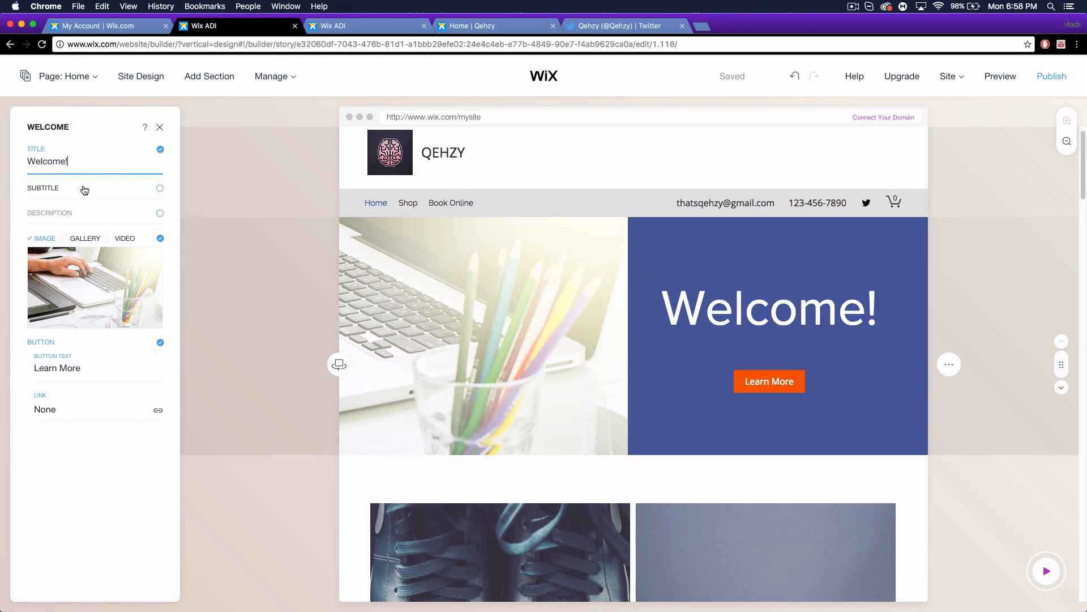
Enable the subtitle and change 'View My Work' to 'Qehzy'.
{"action": "left_click", "coordinate": [74, 193]}
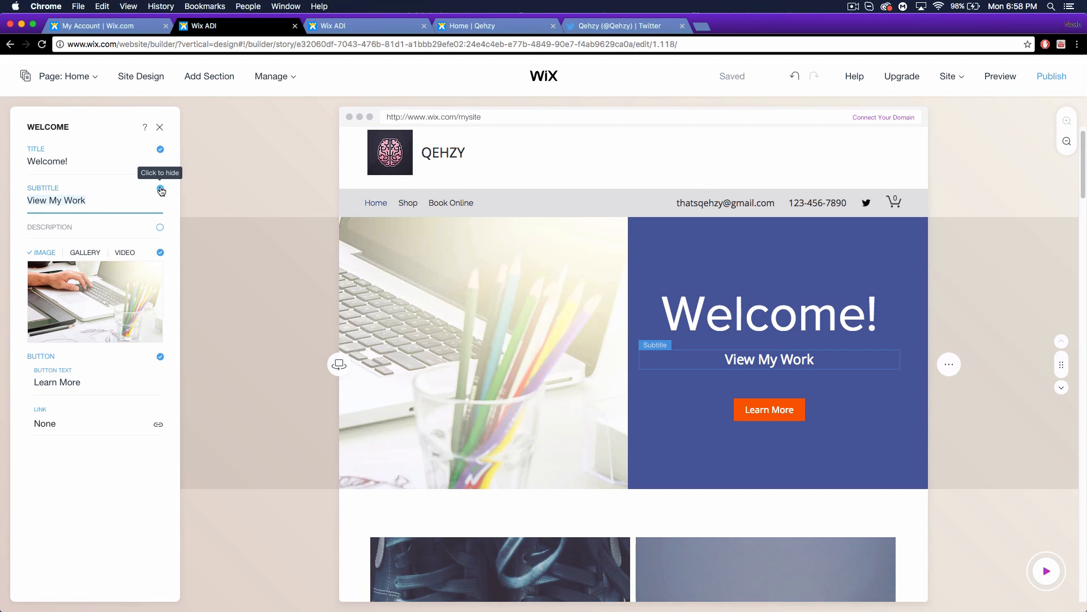
{"action": "left_click_drag", "start_coordinate": [99, 202], "coordinate": [64, 197]}
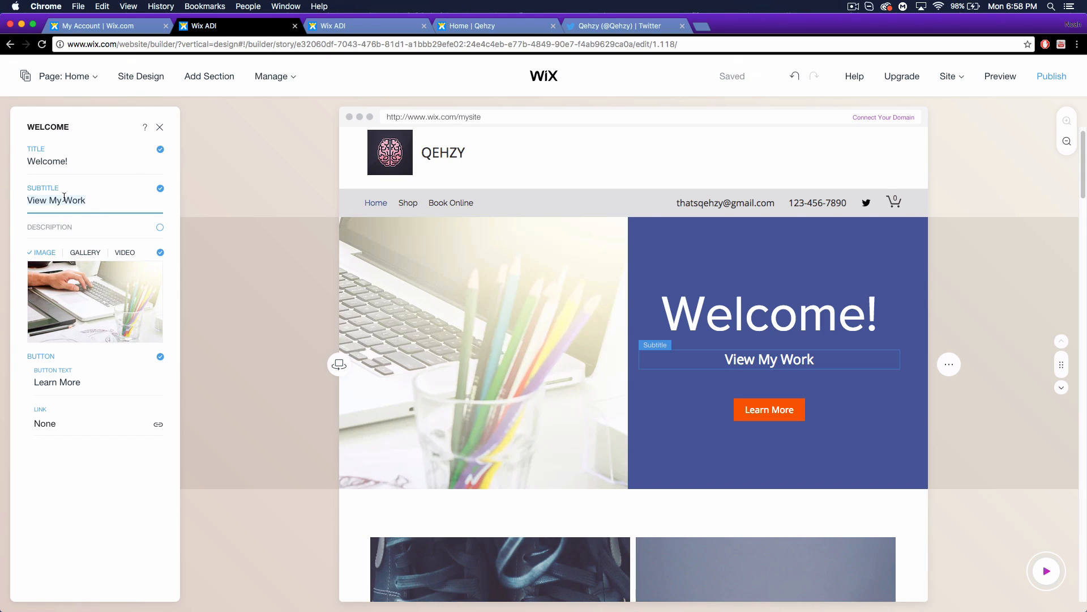
{"action": "type", "text": "Qehzy"}
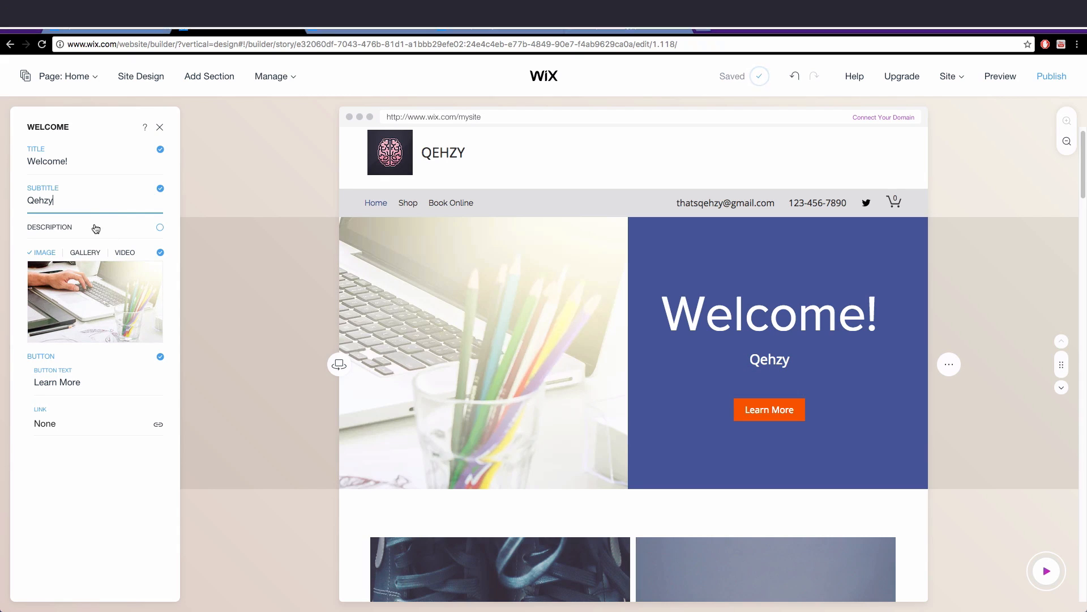
{"action": "mouse_move", "coordinate": [64, 272]}
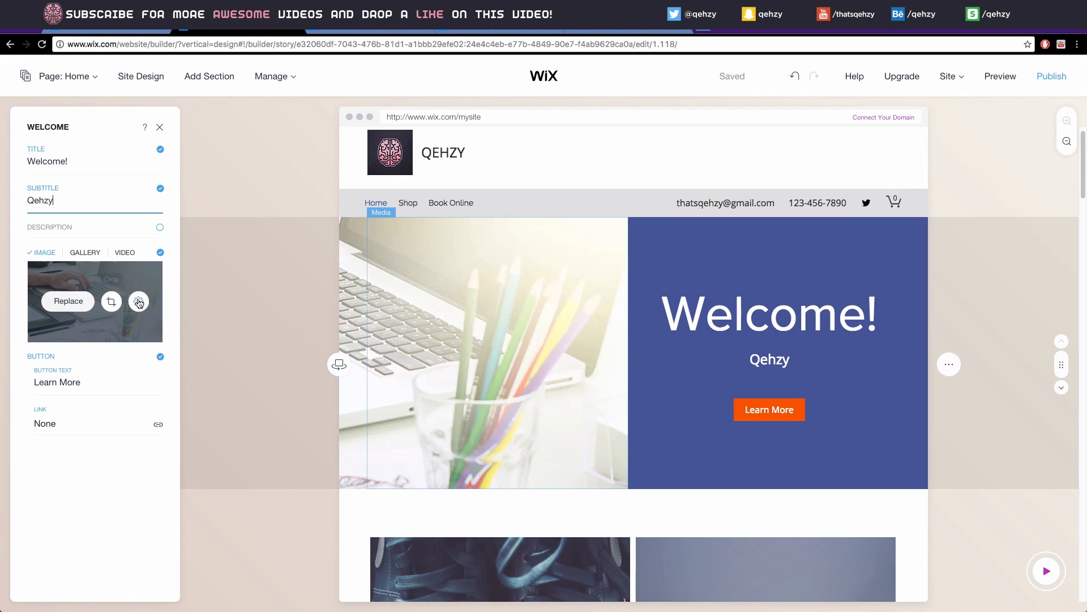
{"action": "left_click", "coordinate": [83, 255]}
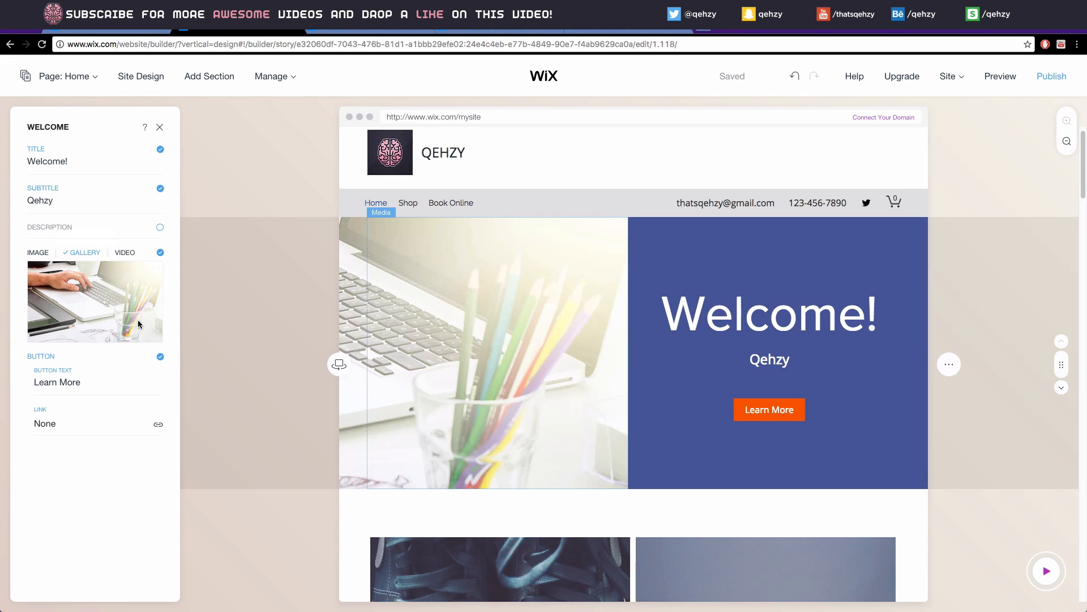
{"action": "mouse_move", "coordinate": [105, 299]}
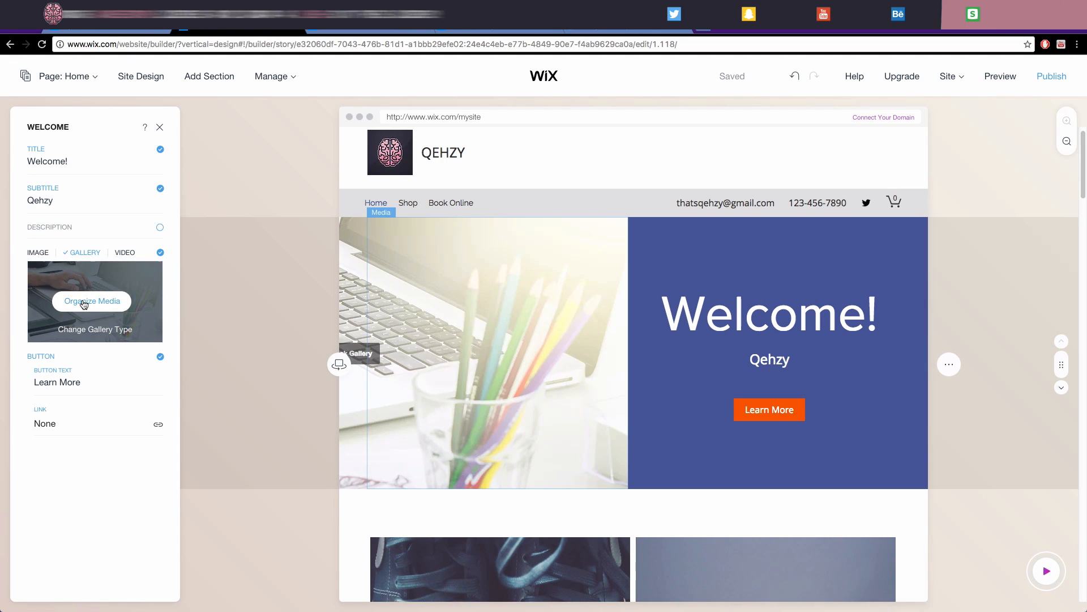
{"action": "left_click", "coordinate": [126, 252]}
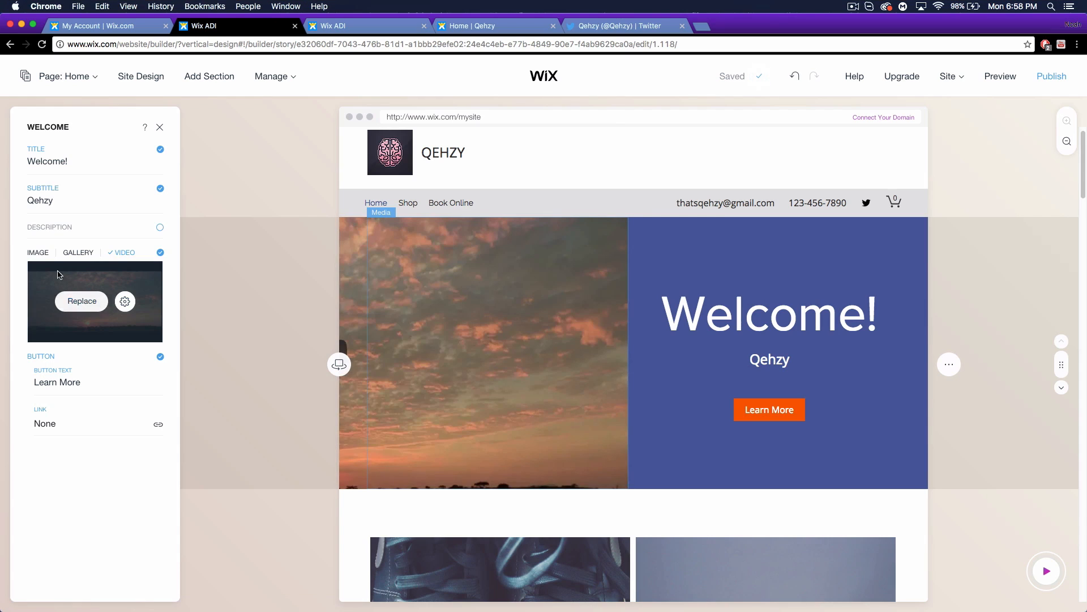
{"action": "left_click", "coordinate": [38, 253]}
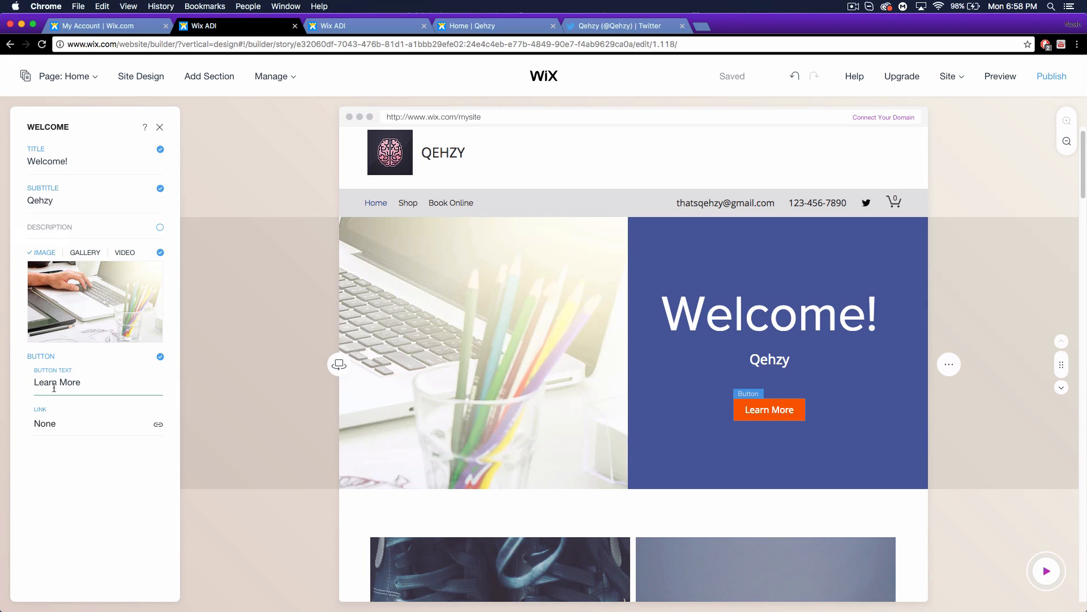
Change the welcome button text from 'Learn More' to 'Follow Me!' and open its link settings.
{"action": "left_click", "coordinate": [99, 384]}
{"action": "type", "text": "Follow"}
{"action": "key", "text": "BackSpace"}
{"action": "key", "text": "BackSpace"}
{"action": "type", "text": "ow me"}
{"action": "key", "text": "BackSpace"}
{"action": "key", "text": "BackSpace"}
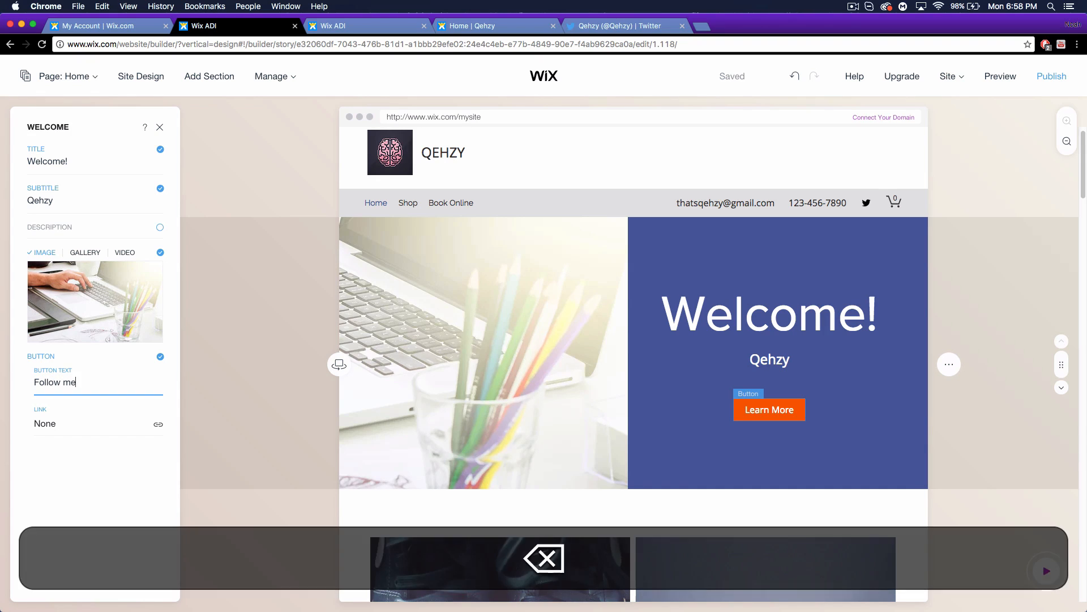
{"action": "type", "text": "Me!"}
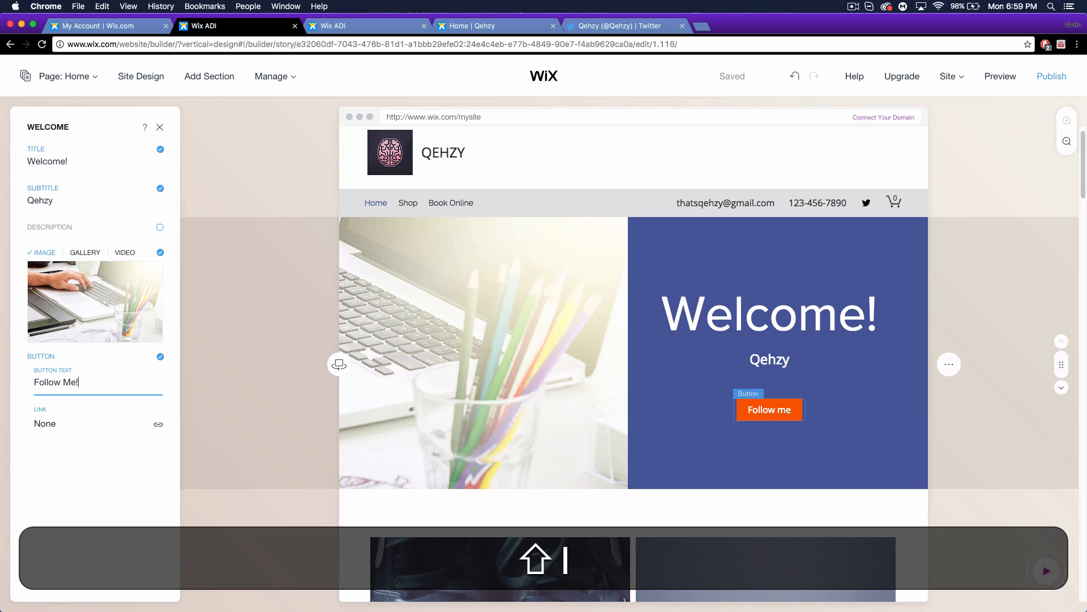
{"action": "left_click", "coordinate": [159, 425]}
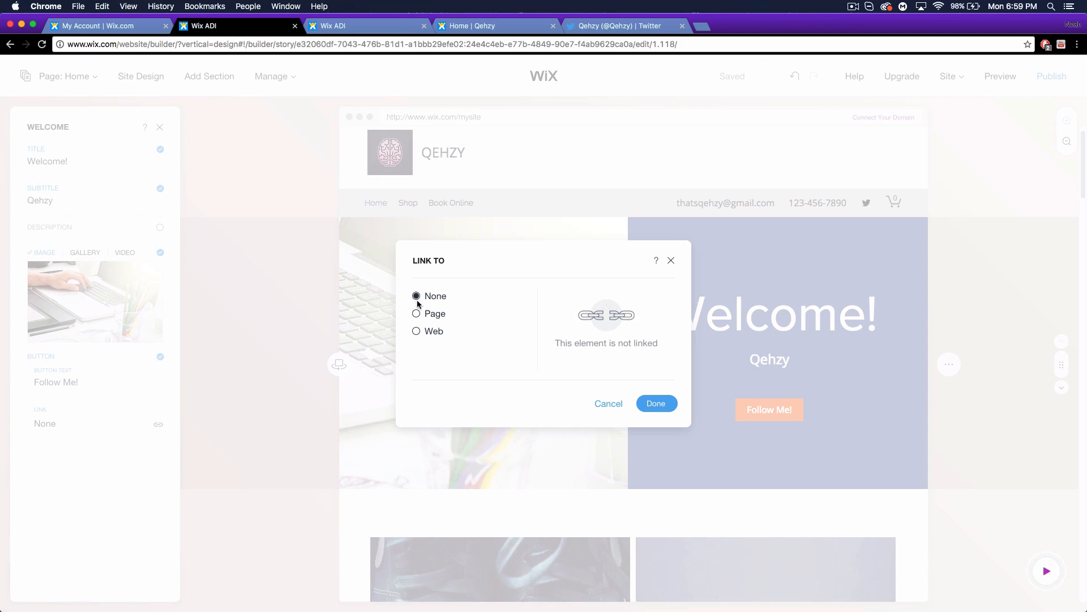
Link the Follow Me! button to the Qehzy Twitter profile web address and close the Welcome panel.
{"action": "left_click", "coordinate": [418, 315]}
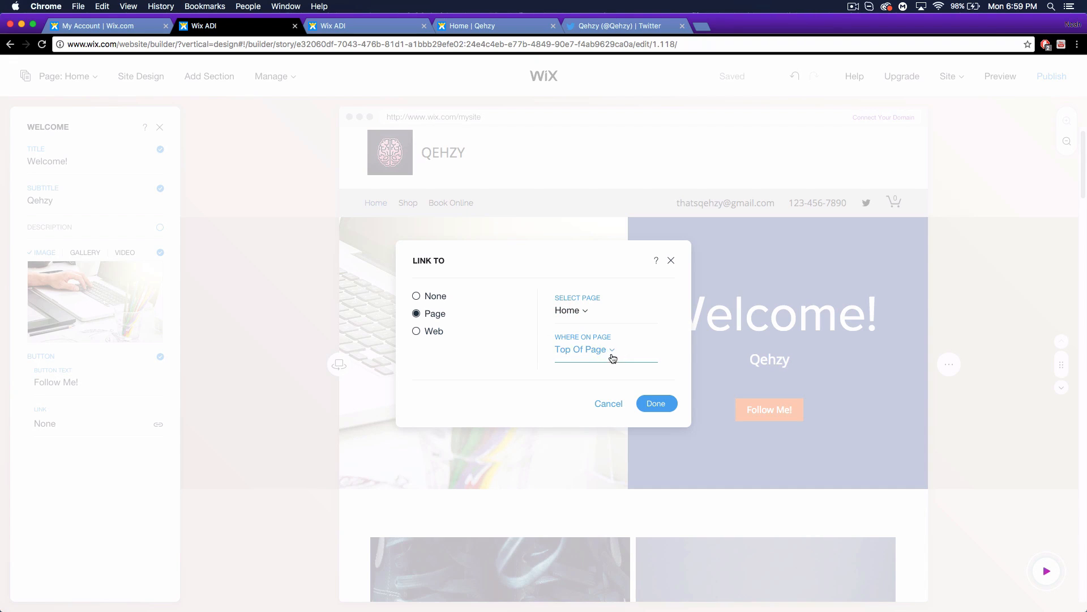
{"action": "left_click", "coordinate": [615, 358]}
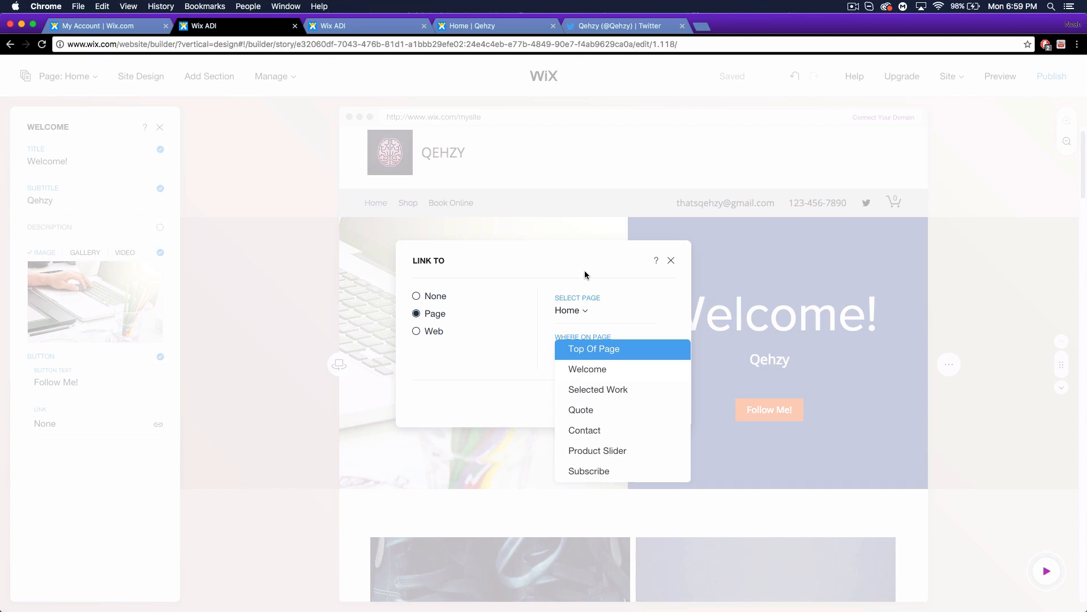
{"action": "left_click", "coordinate": [587, 313]}
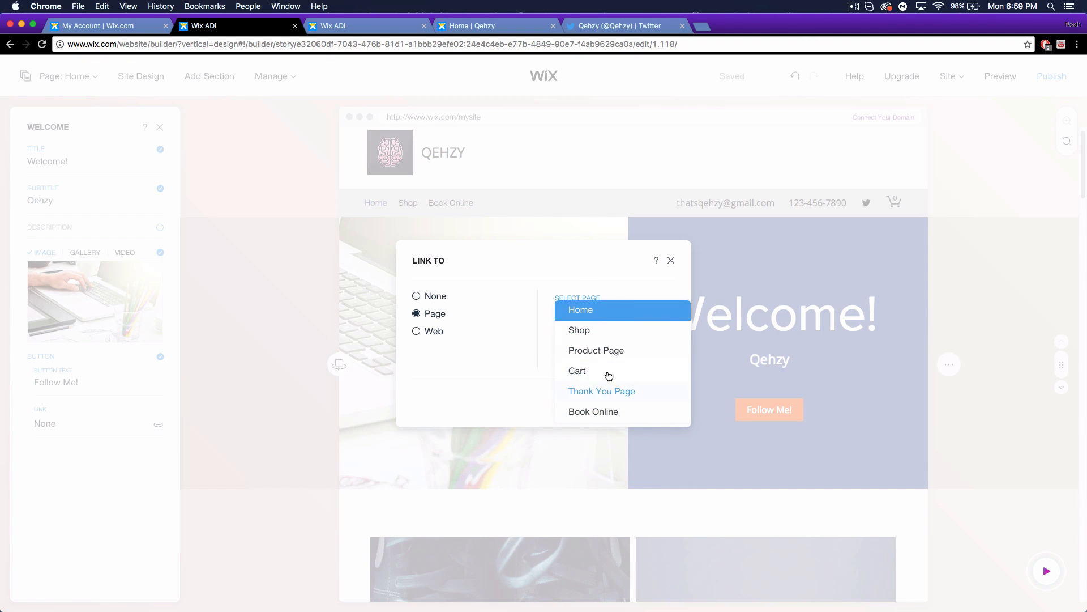
{"action": "left_click", "coordinate": [428, 331]}
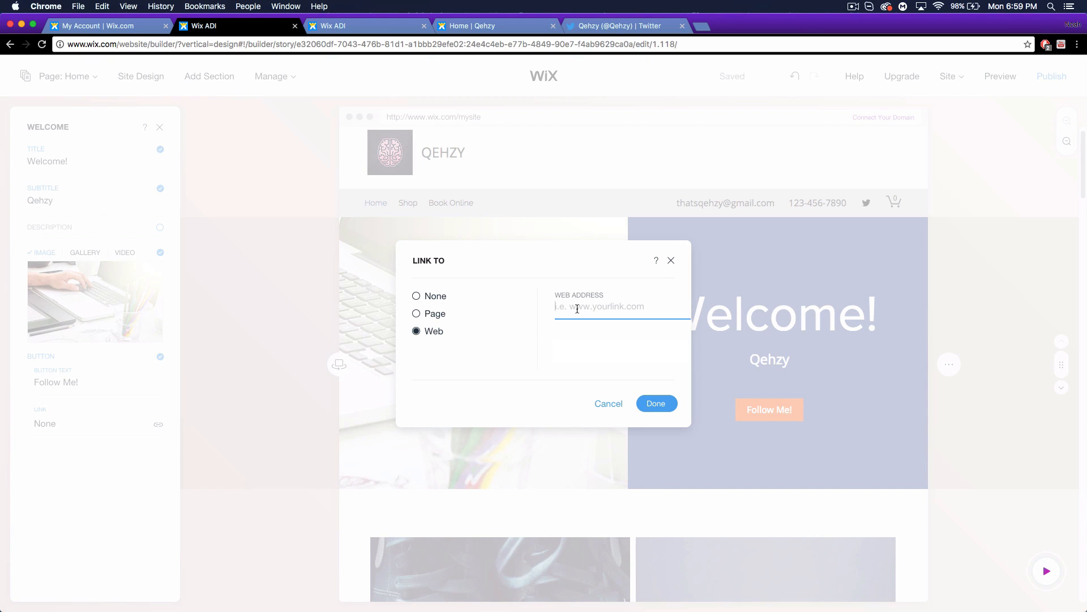
{"action": "type", "text": "https://twitter.com/Qehzy"}
{"action": "left_click", "coordinate": [656, 403]}
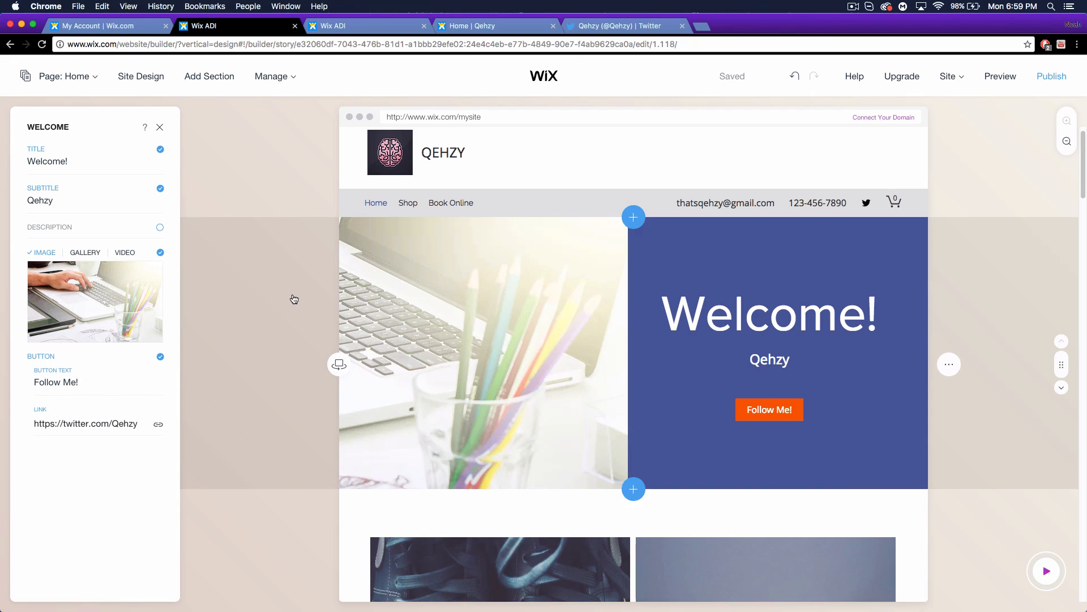
{"action": "left_click", "coordinate": [160, 127]}
Open Manage Media for the Selected Work Pro Gallery, showing its 11 images.
{"action": "scroll", "coordinate": [643, 370], "scroll_direction": "down", "scroll_amount": 8}
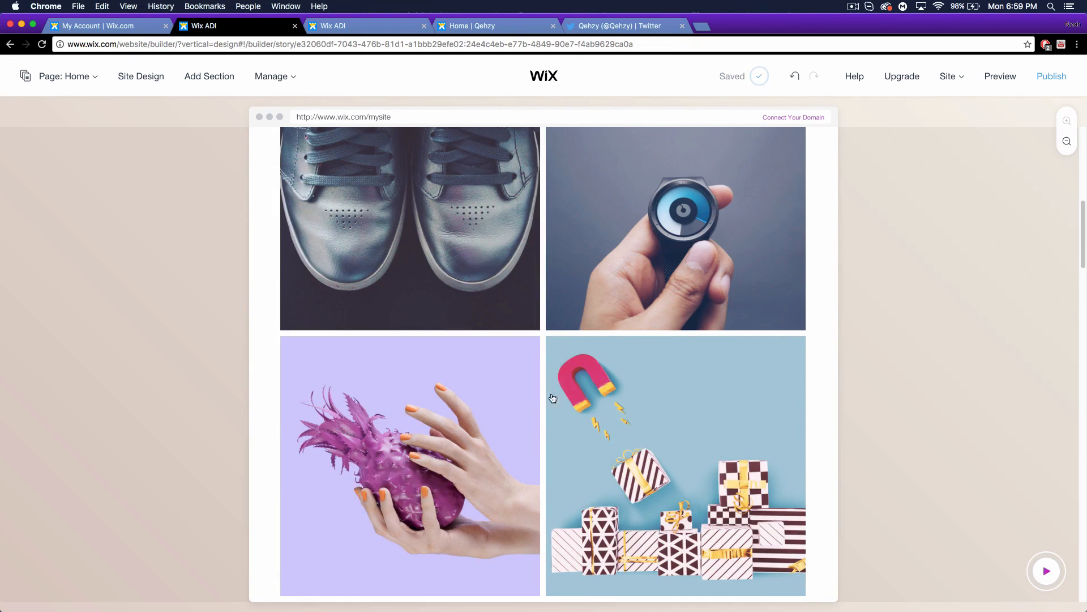
{"action": "scroll", "coordinate": [433, 303], "scroll_direction": "up", "scroll_amount": 2}
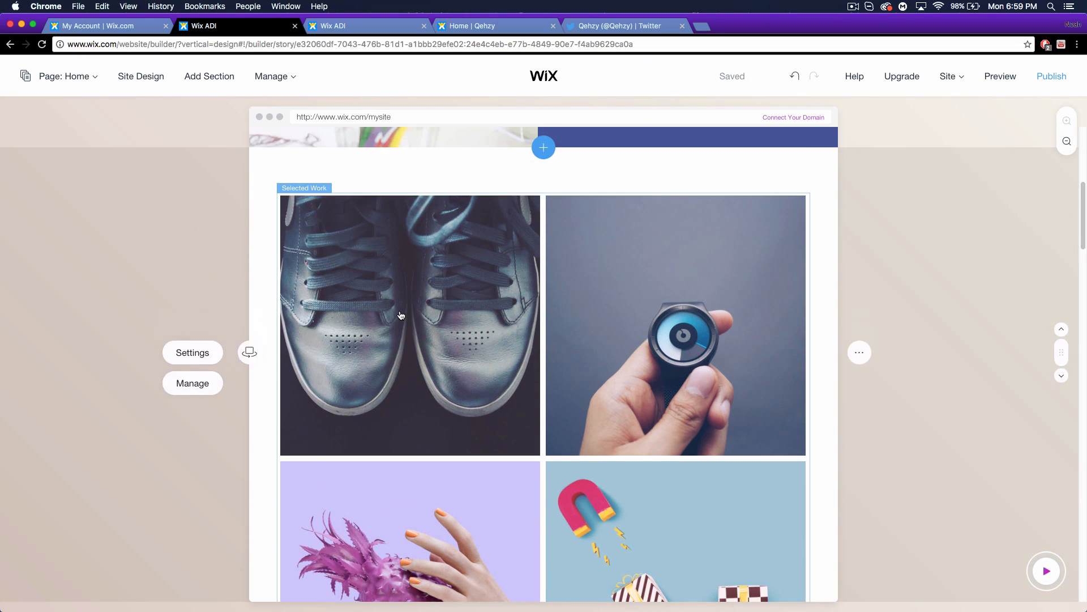
{"action": "left_click", "coordinate": [447, 328]}
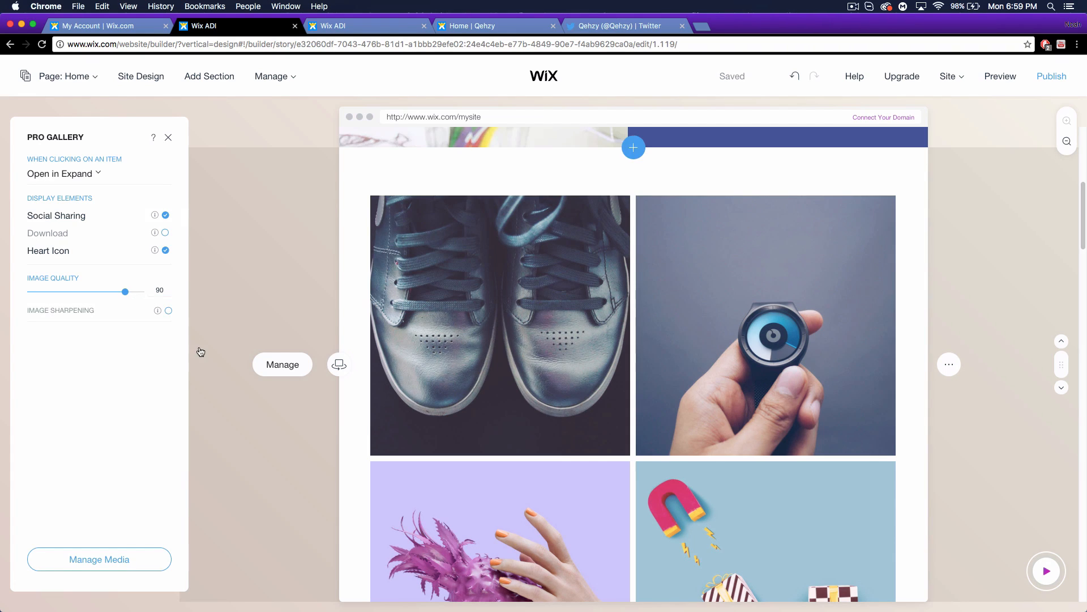
{"action": "left_click", "coordinate": [277, 364]}
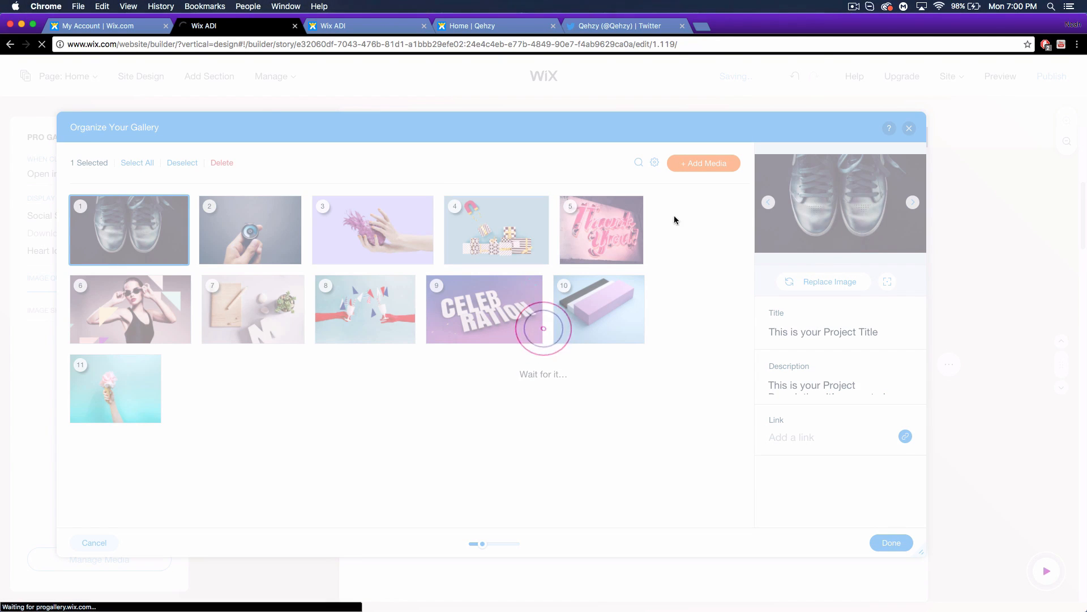
Add the robotic dog image Behrtulf.png from My Images as the gallery's first image.
{"action": "left_click", "coordinate": [697, 164]}
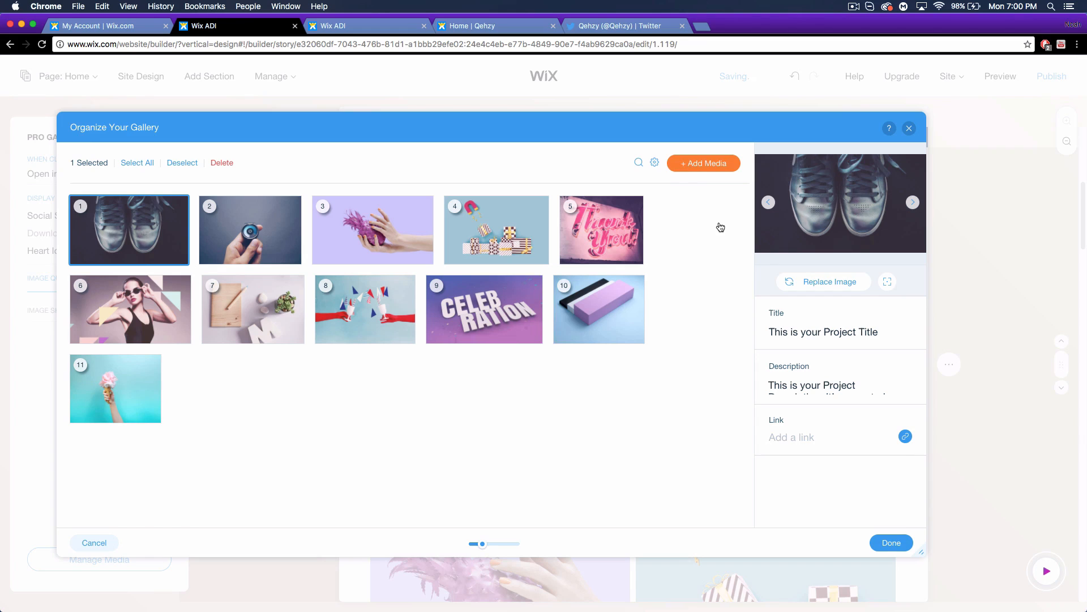
{"action": "mouse_move", "coordinate": [682, 170]}
{"action": "left_click", "coordinate": [690, 200]}
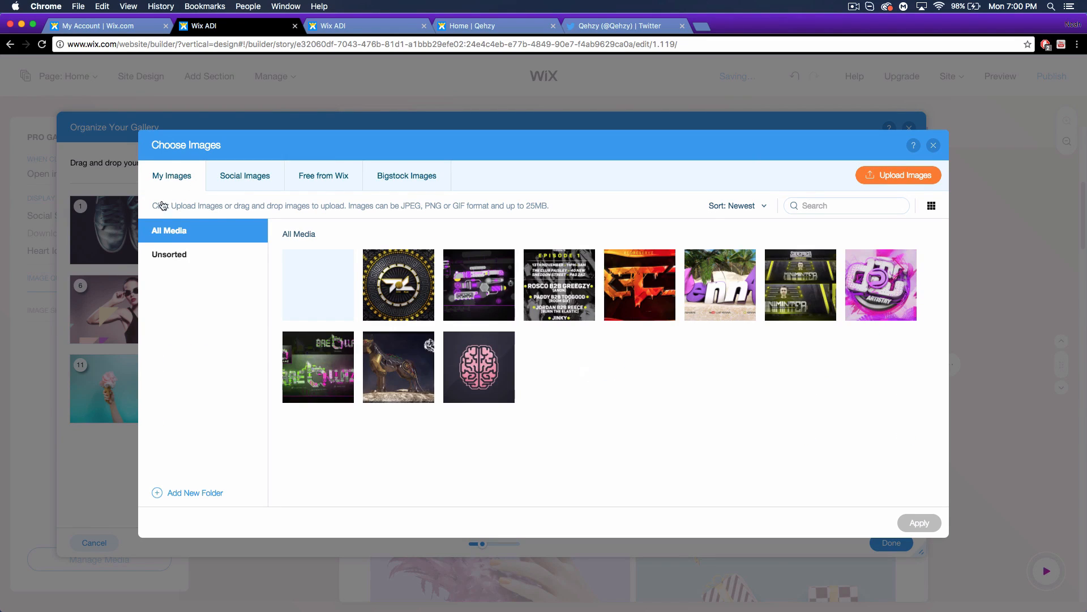
{"action": "left_click", "coordinate": [895, 177]}
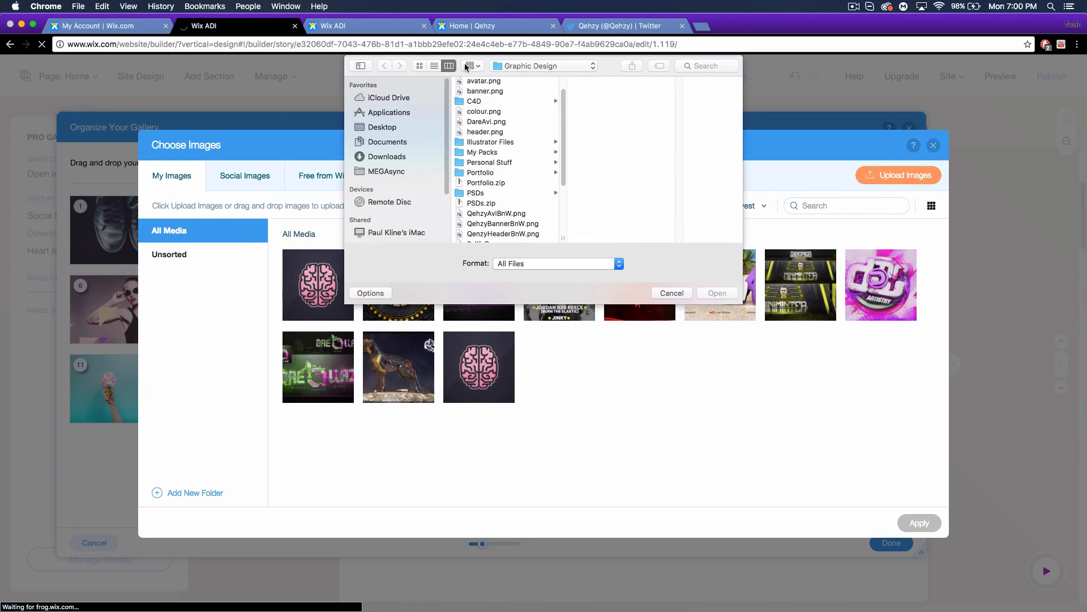
{"action": "left_click", "coordinate": [666, 290]}
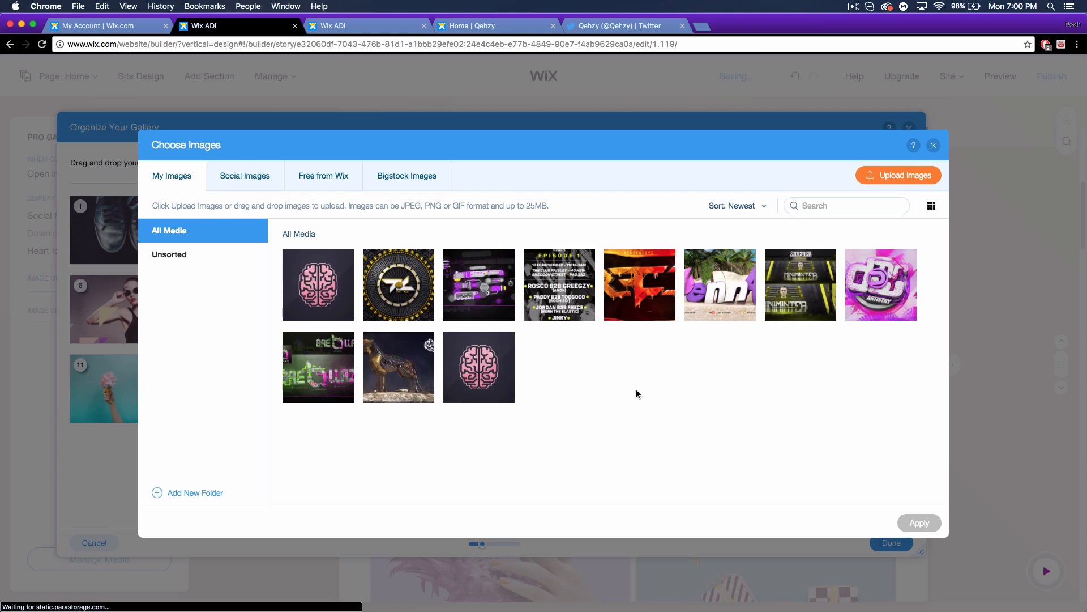
{"action": "left_click", "coordinate": [399, 365]}
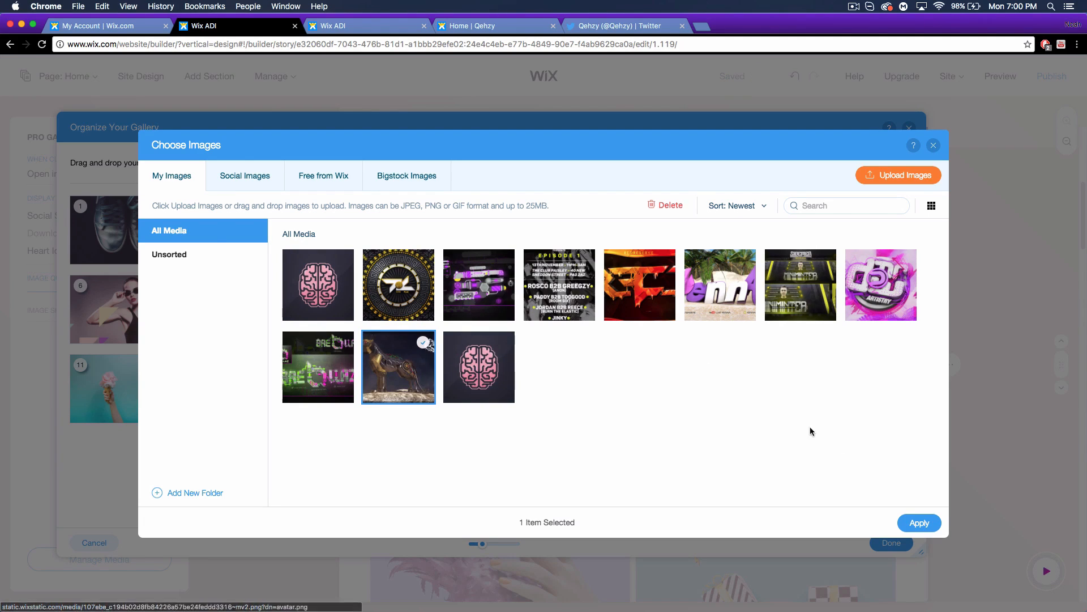
{"action": "left_click", "coordinate": [910, 521]}
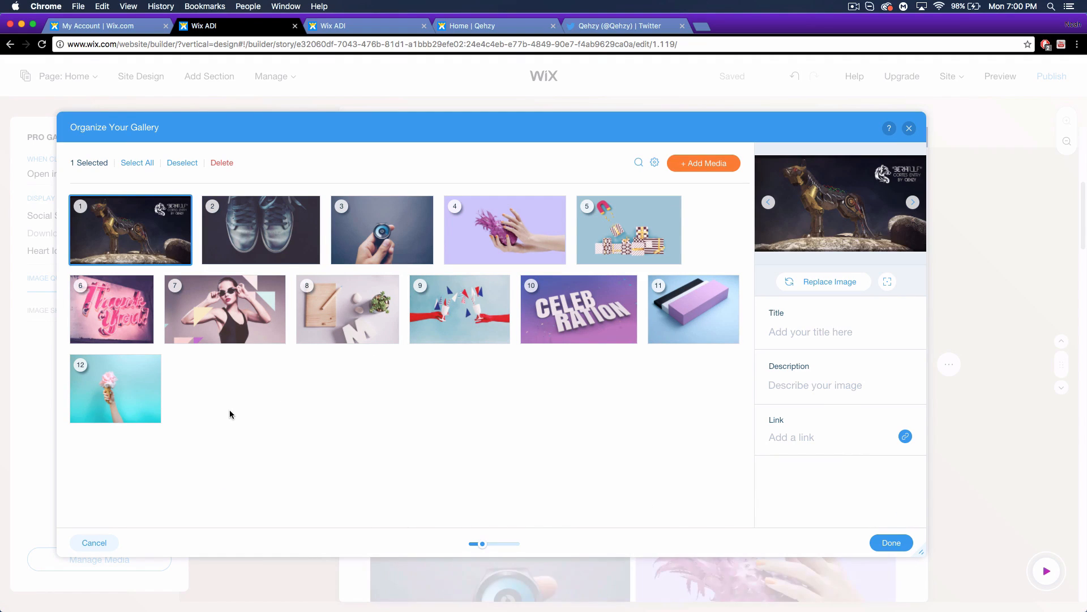
Title the new image 'Behrtulf', put its focal point on the dog, and save the gallery.
{"action": "left_click", "coordinate": [801, 336]}
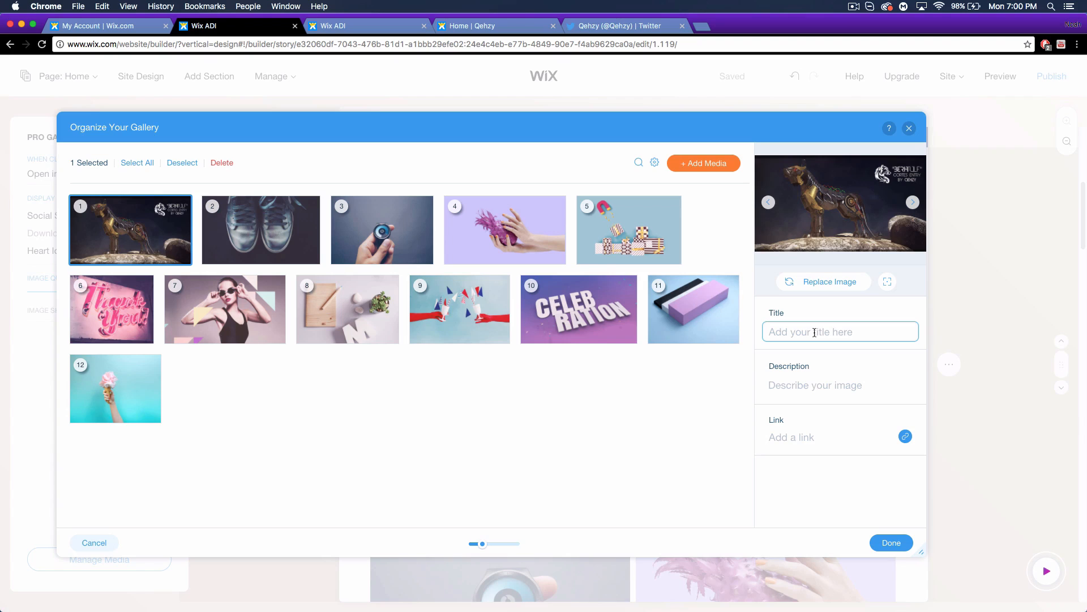
{"action": "type", "text": "Behrtulf"}
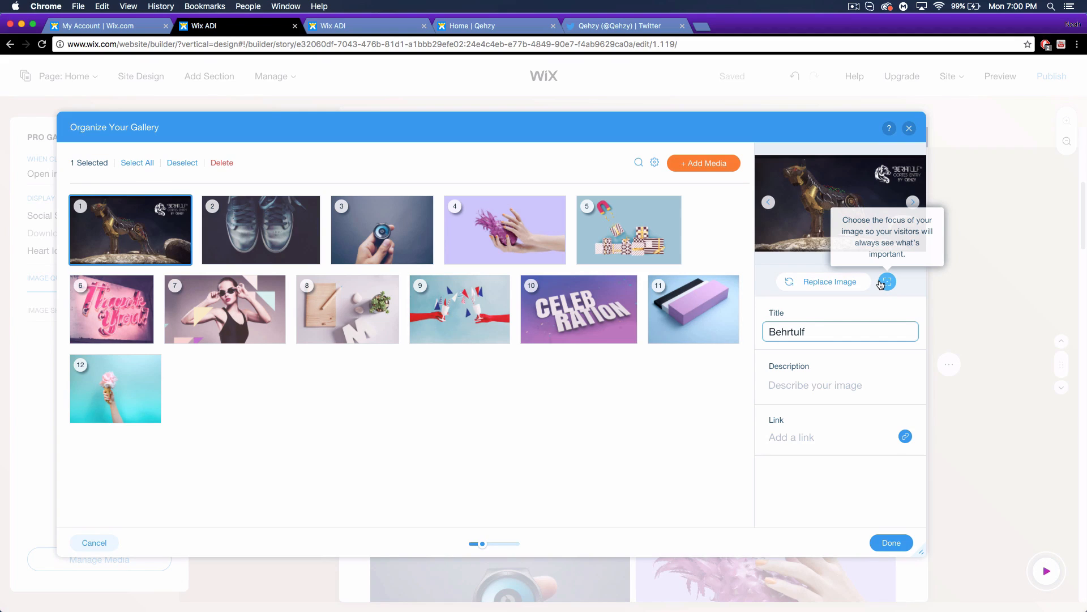
{"action": "left_click", "coordinate": [887, 282]}
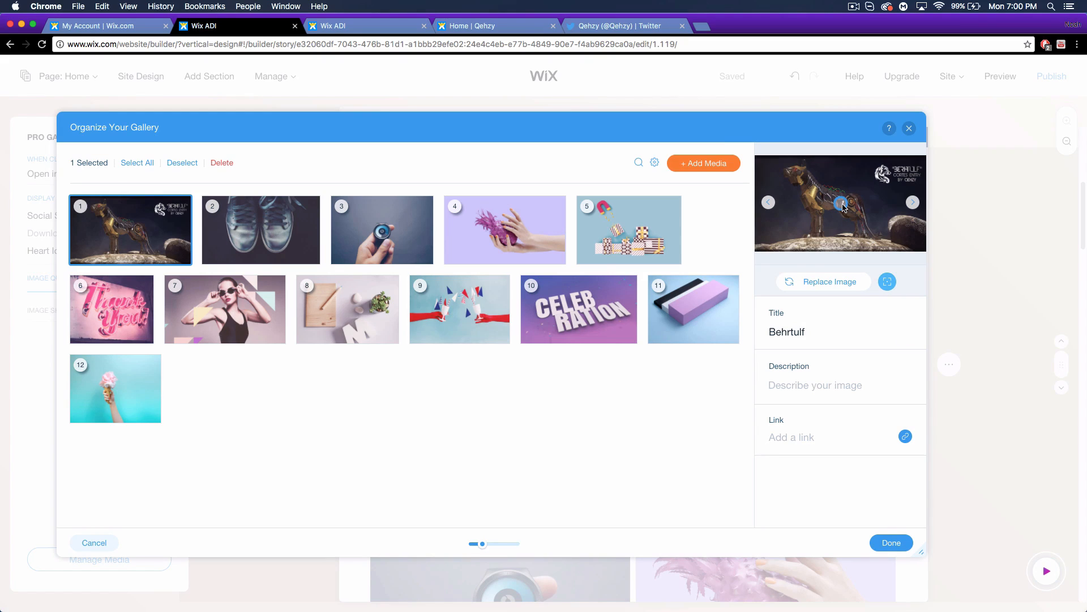
{"action": "left_click", "coordinate": [802, 195]}
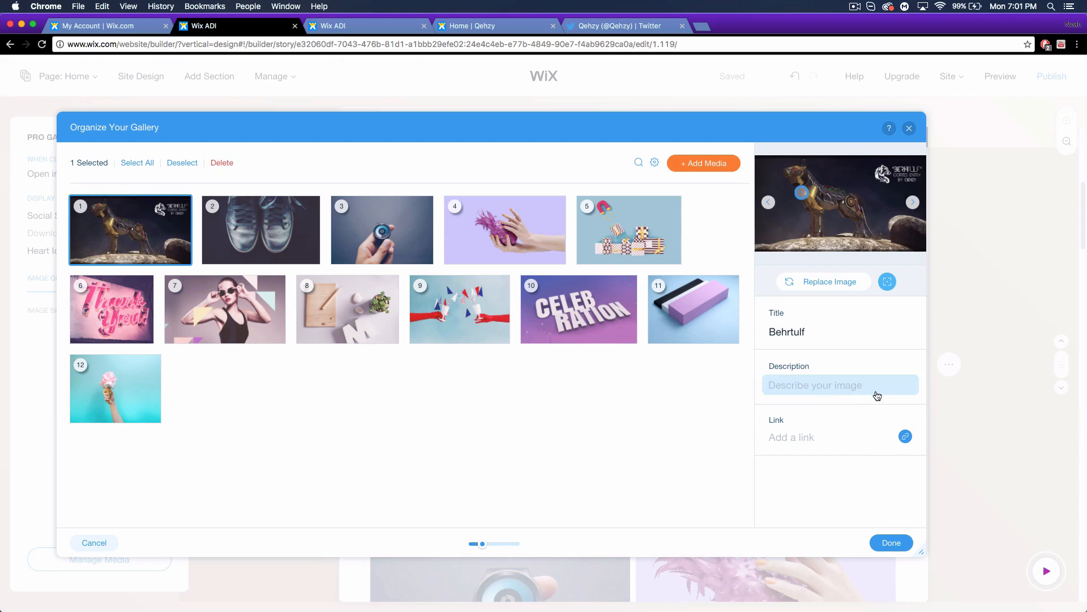
{"action": "left_click", "coordinate": [899, 544]}
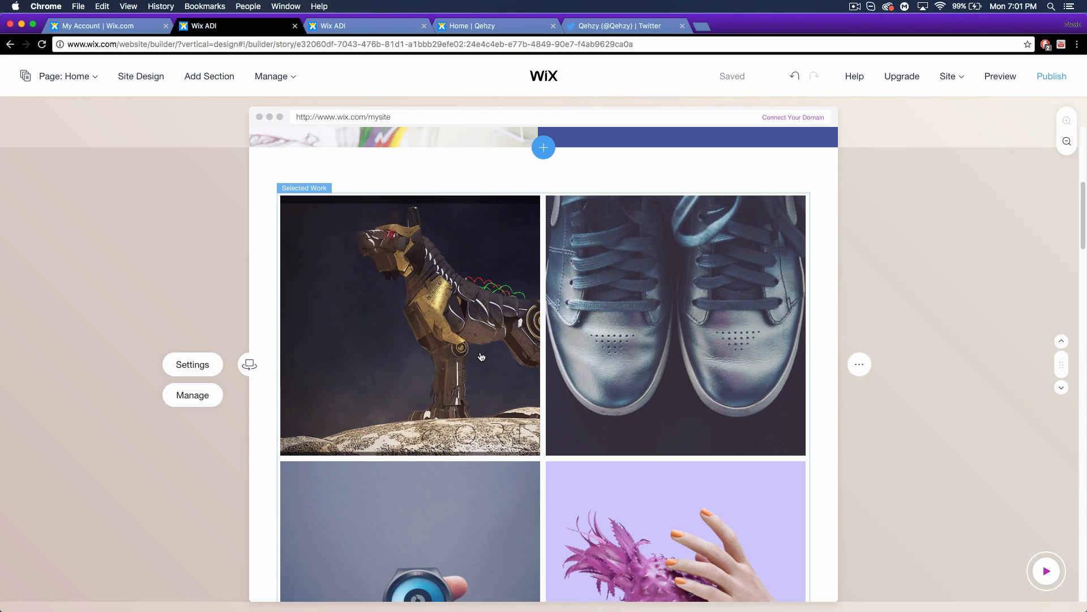
{"action": "scroll", "coordinate": [793, 475], "scroll_direction": "down", "scroll_amount": 10}
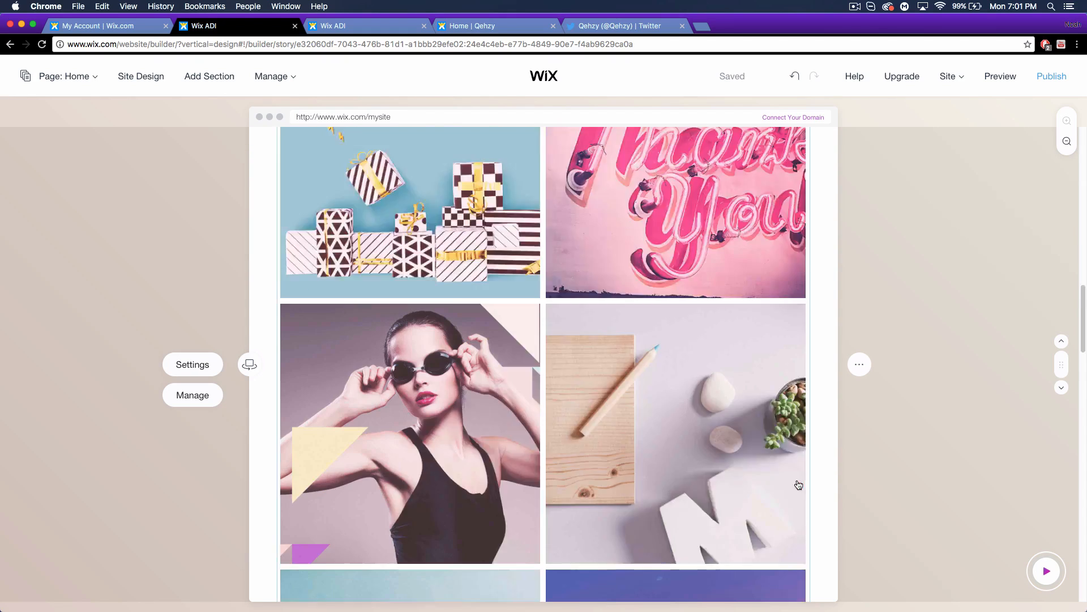
Scroll past the gallery, Confucius quote and Contact form, then select the Product Slider section.
{"action": "scroll", "coordinate": [798, 484], "scroll_direction": "down", "scroll_amount": 15}
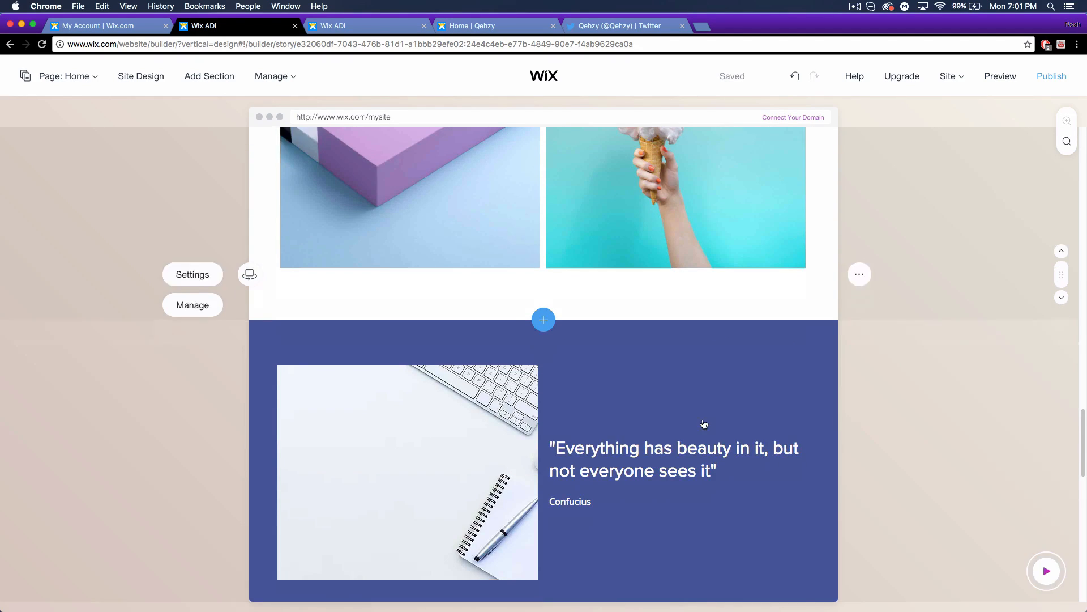
{"action": "scroll", "coordinate": [568, 333], "scroll_direction": "down", "scroll_amount": 8}
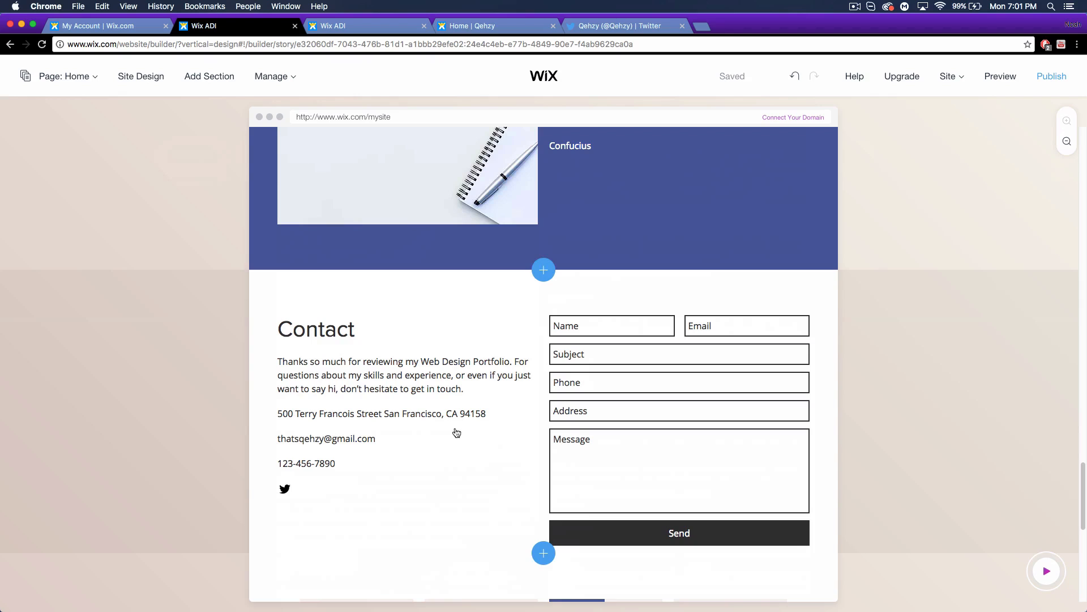
{"action": "scroll", "coordinate": [493, 406], "scroll_direction": "down", "scroll_amount": 2}
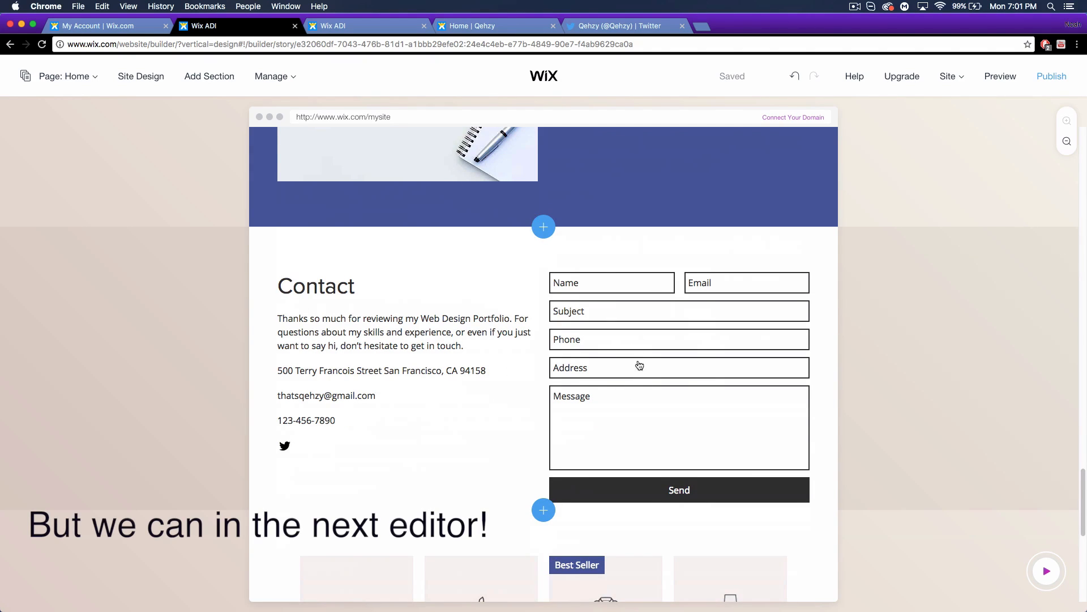
{"action": "scroll", "coordinate": [616, 432], "scroll_direction": "down", "scroll_amount": 4}
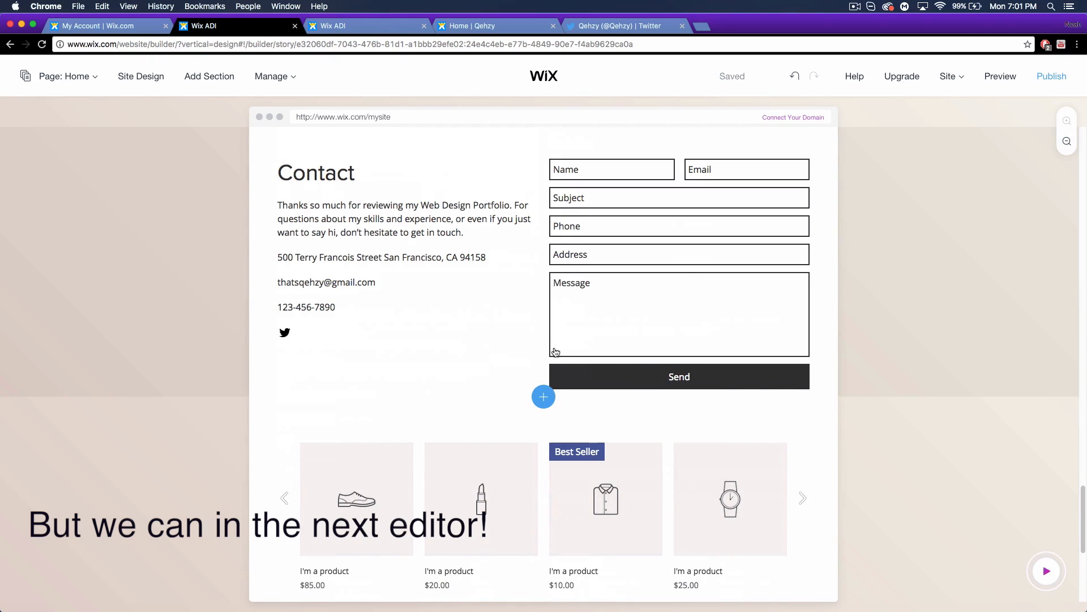
{"action": "scroll", "coordinate": [560, 340], "scroll_direction": "down", "scroll_amount": 5}
{"action": "left_click", "coordinate": [497, 443]}
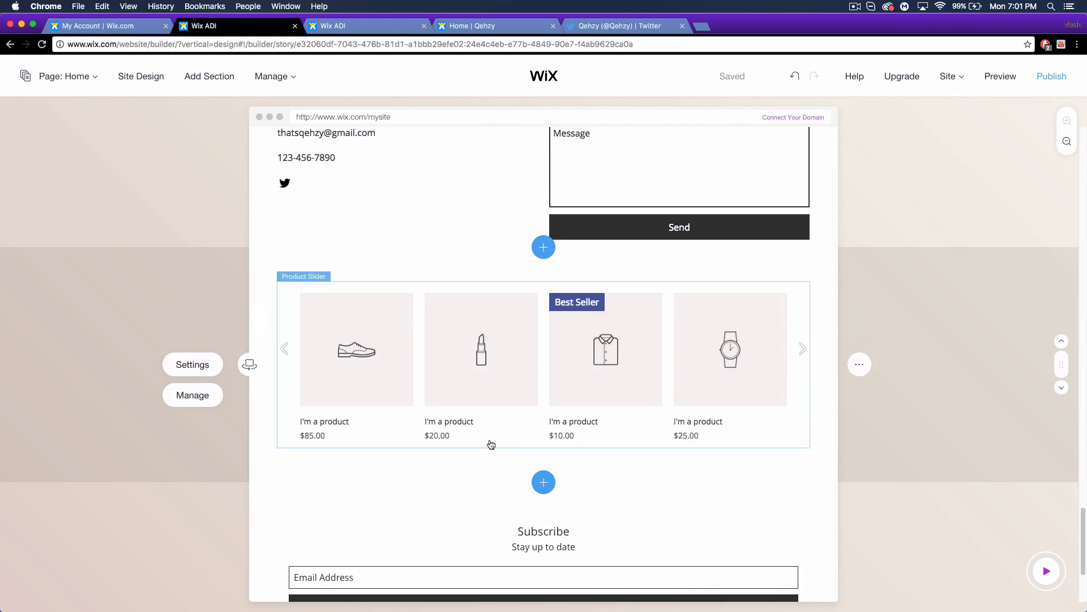
Try a 16:9 image ratio on the Product Slider, restore 1:1, and open store management.
{"action": "left_click", "coordinate": [198, 369]}
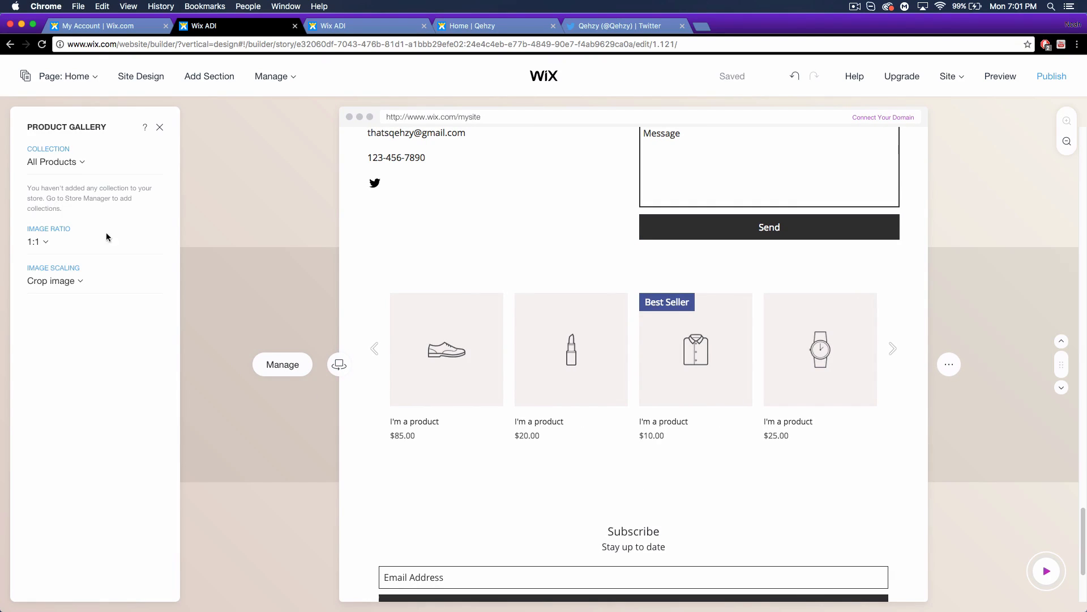
{"action": "left_click", "coordinate": [45, 245]}
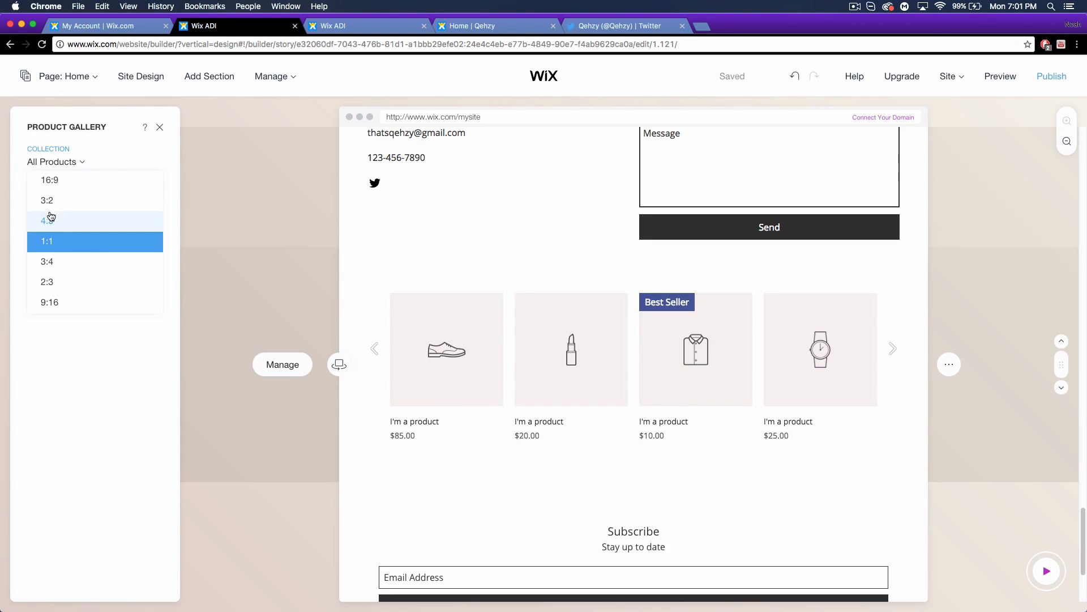
{"action": "left_click", "coordinate": [54, 181]}
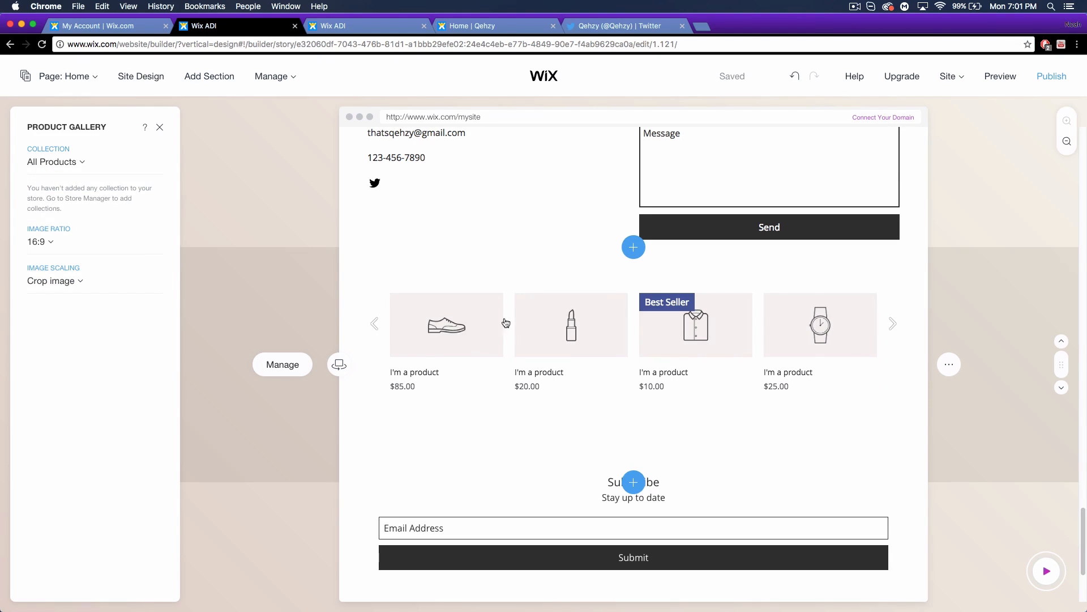
{"action": "left_click", "coordinate": [89, 243]}
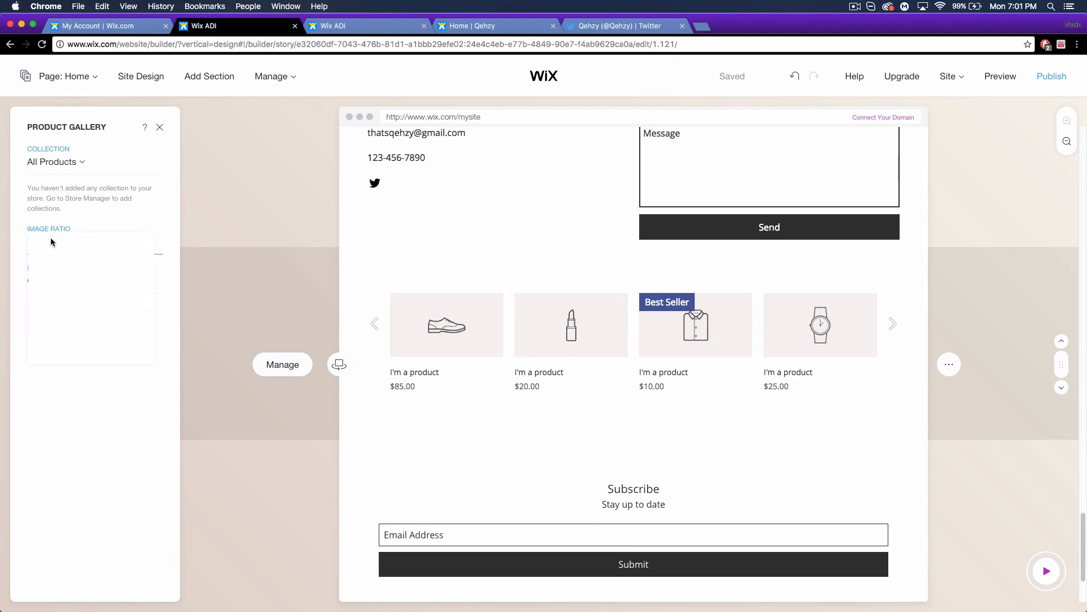
{"action": "left_click", "coordinate": [55, 307]}
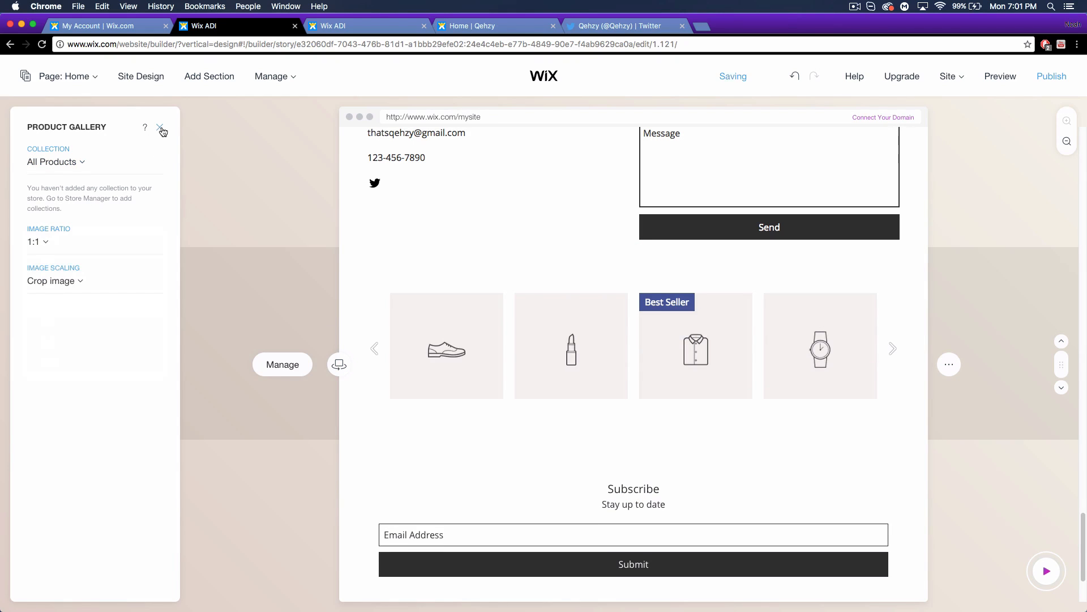
{"action": "left_click", "coordinate": [293, 360]}
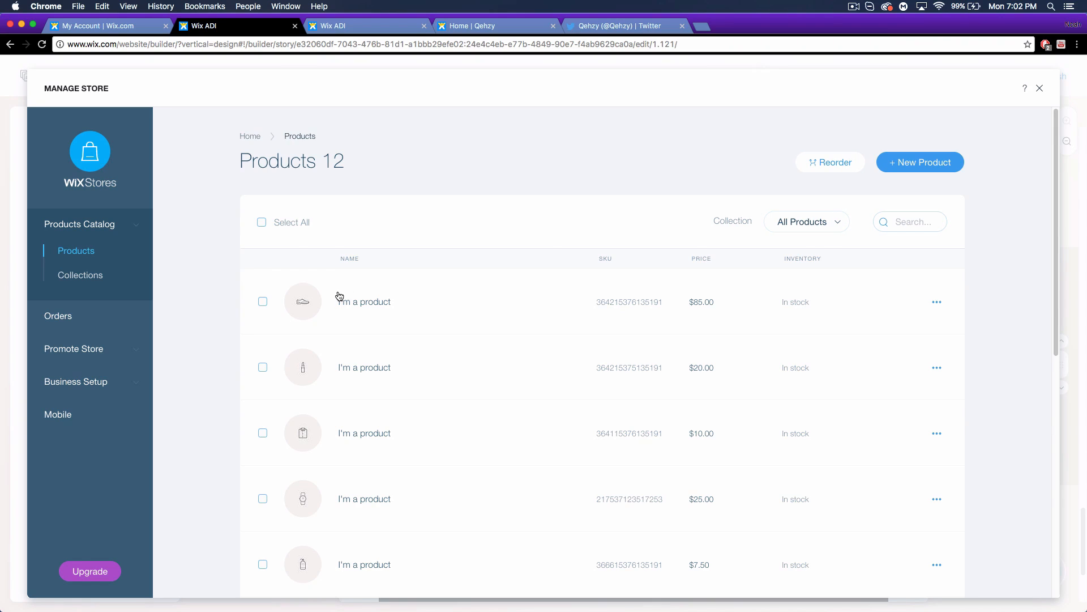
Select and delete all 12 sample products, then start a new blank product.
{"action": "left_click", "coordinate": [262, 222]}
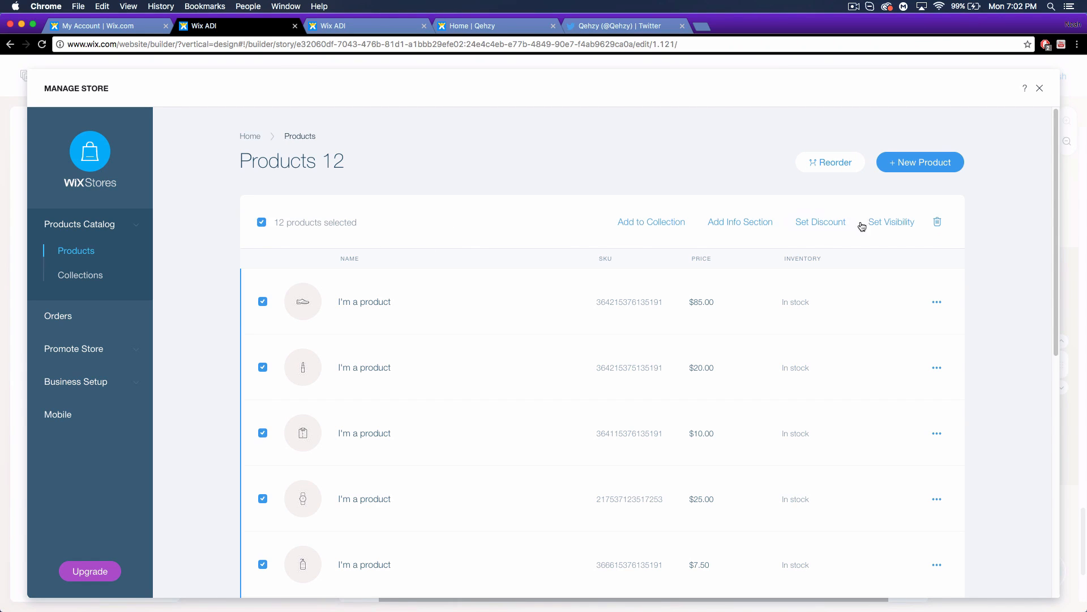
{"action": "left_click", "coordinate": [938, 222]}
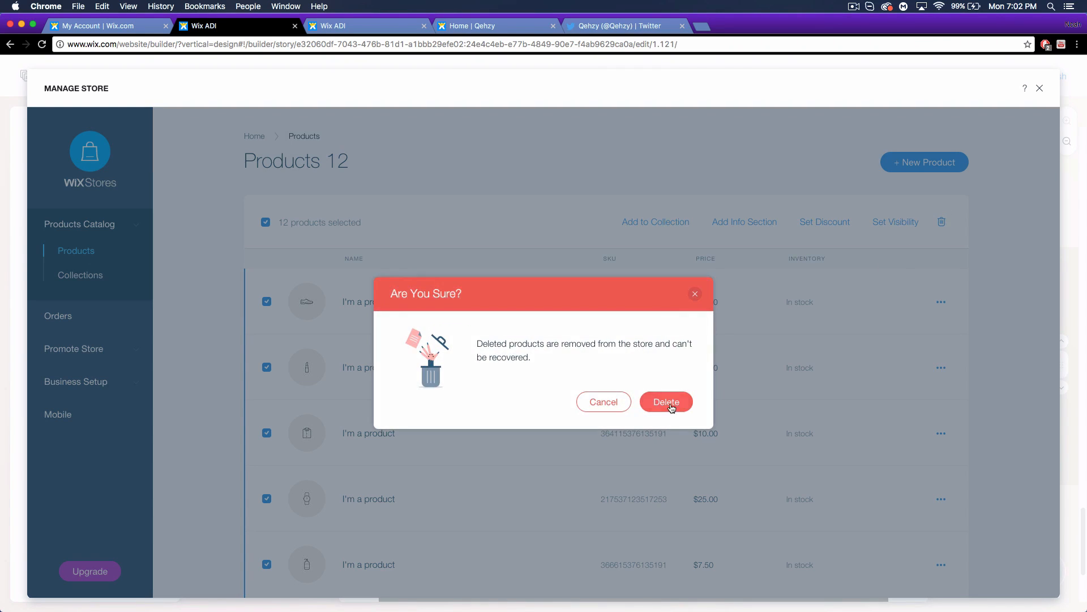
{"action": "left_click", "coordinate": [668, 402]}
{"action": "left_click", "coordinate": [903, 167]}
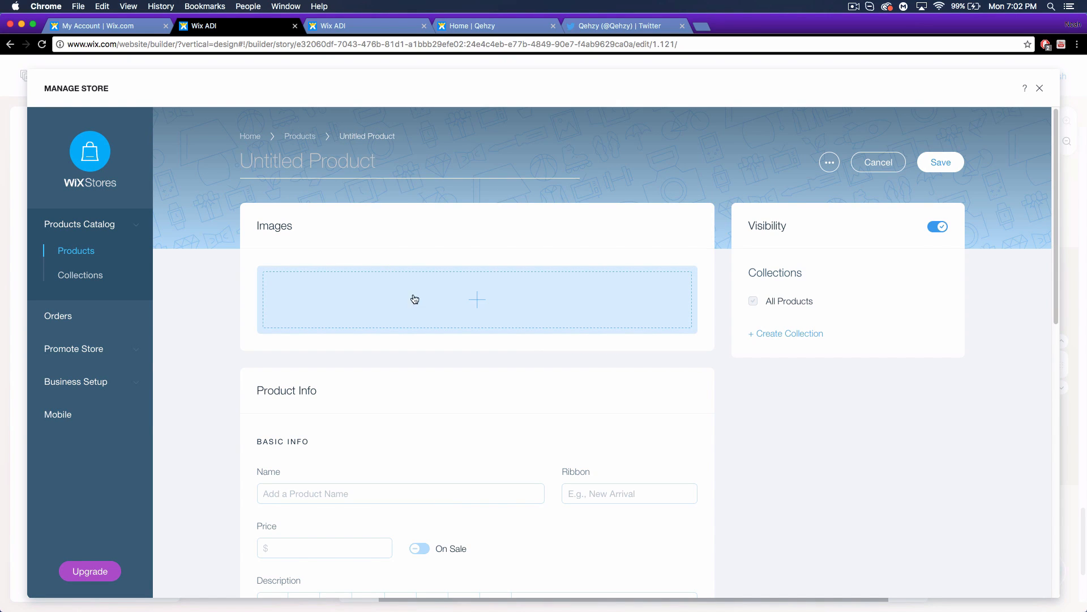
Give the new product the purple banner image.
{"action": "left_click", "coordinate": [455, 305]}
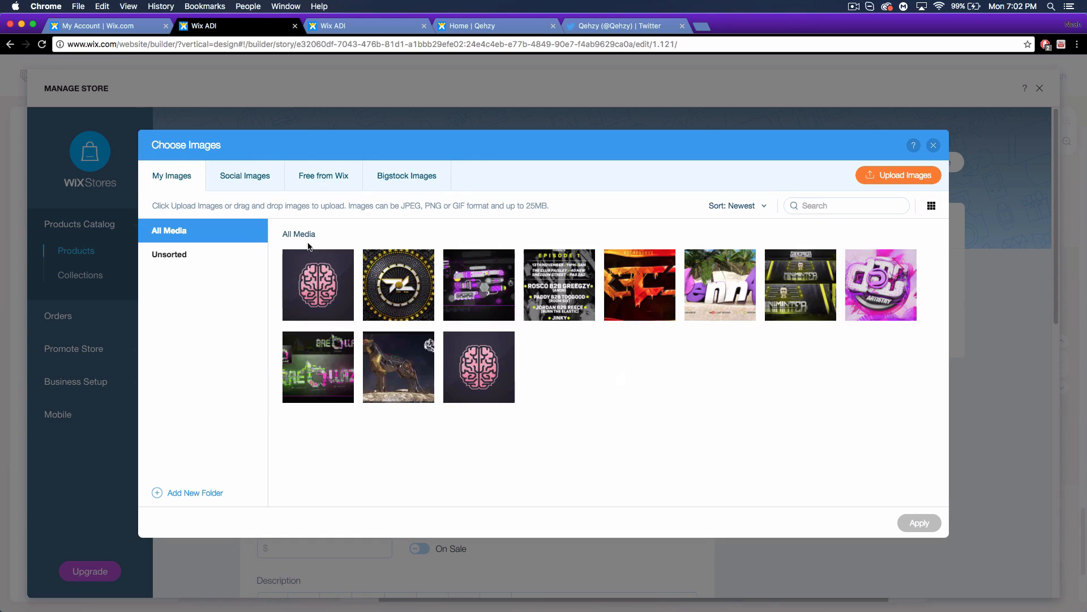
{"action": "left_click", "coordinate": [479, 286]}
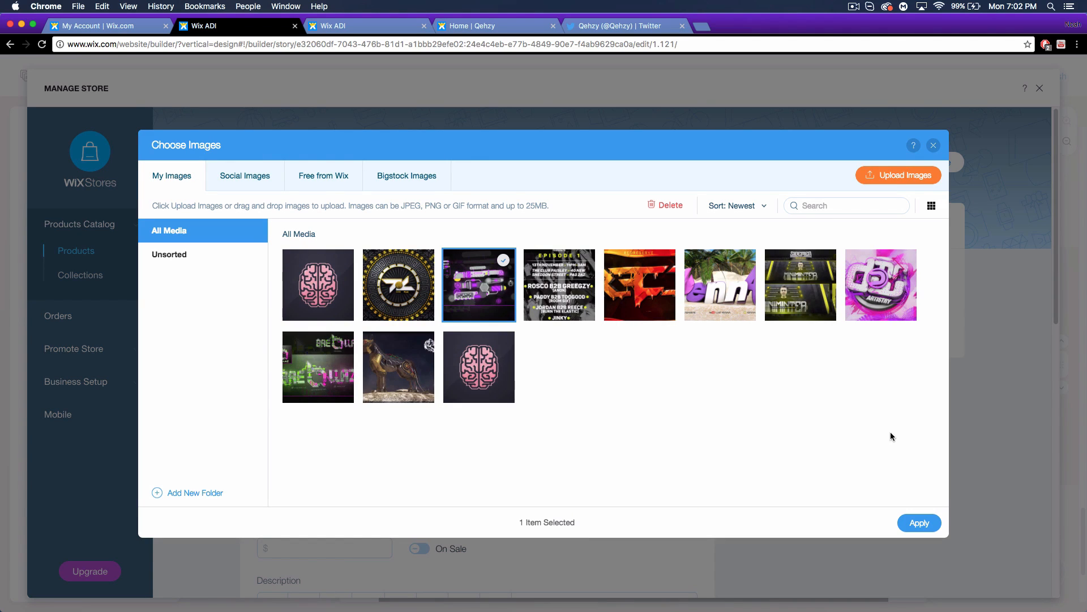
{"action": "left_click", "coordinate": [929, 525]}
{"action": "scroll", "coordinate": [563, 389], "scroll_direction": "down", "scroll_amount": 4}
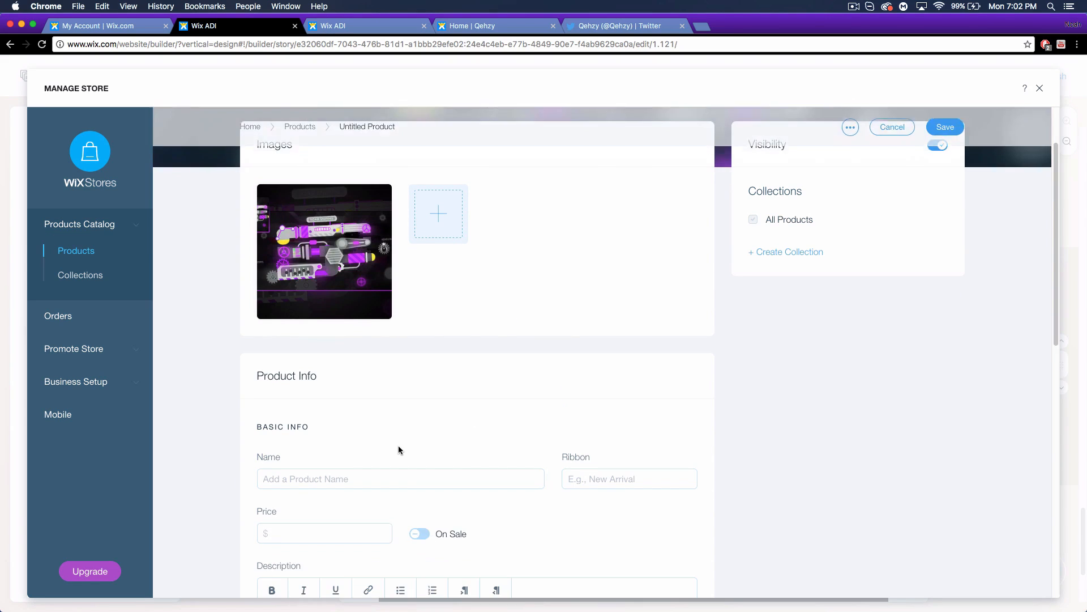
{"action": "scroll", "coordinate": [399, 445], "scroll_direction": "up", "scroll_amount": 2}
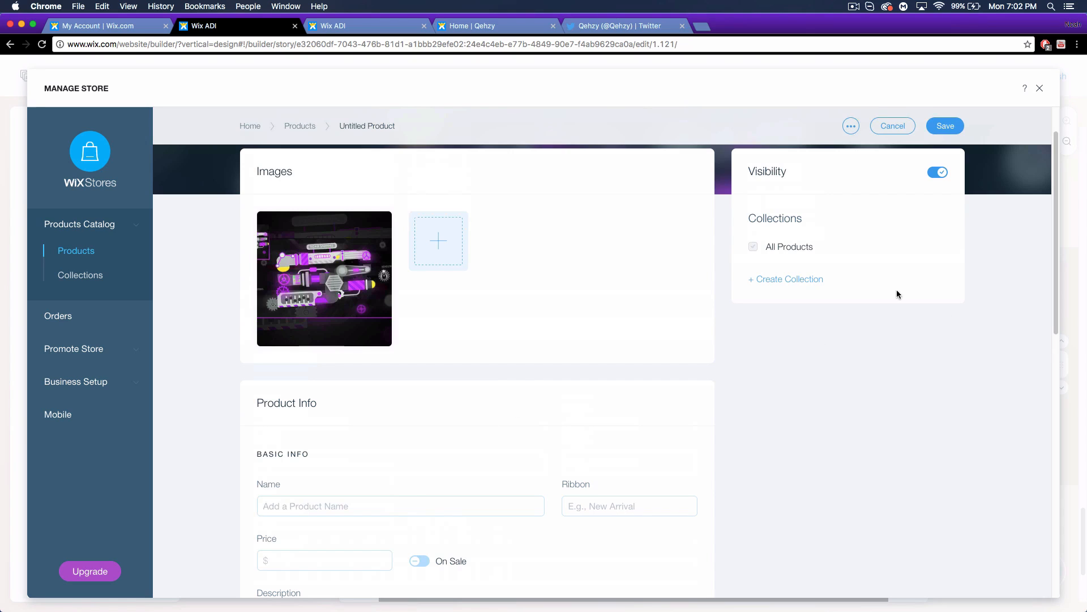
Create a new collection named 'Design' for the product.
{"action": "left_click", "coordinate": [798, 281]}
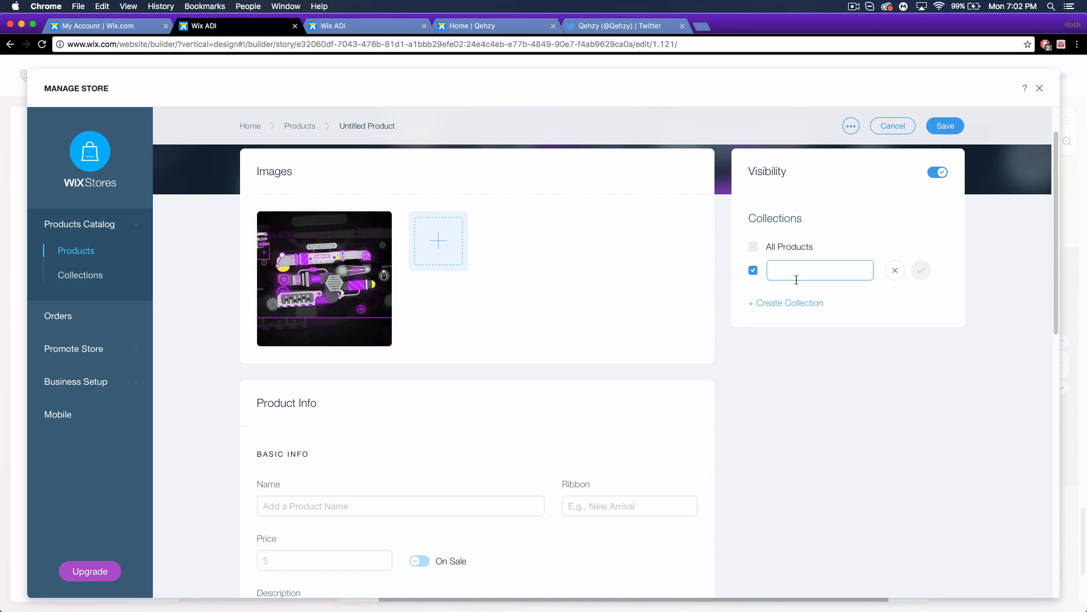
{"action": "type", "text": "Shoes"}
{"action": "key", "text": "BackSpace"}
{"action": "key", "text": "BackSpace"}
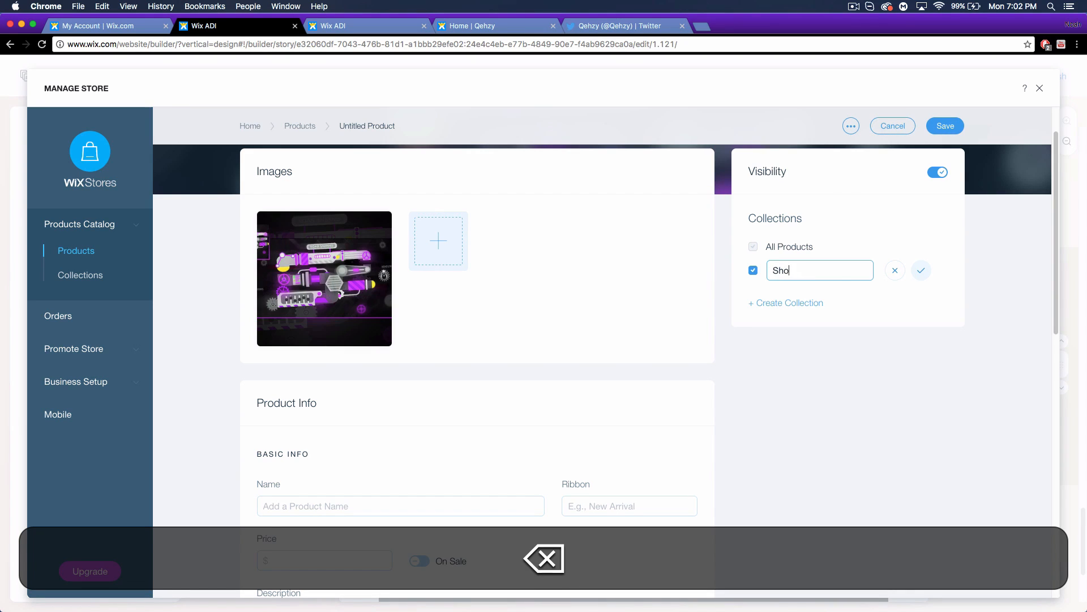
{"action": "type", "text": "Design"}
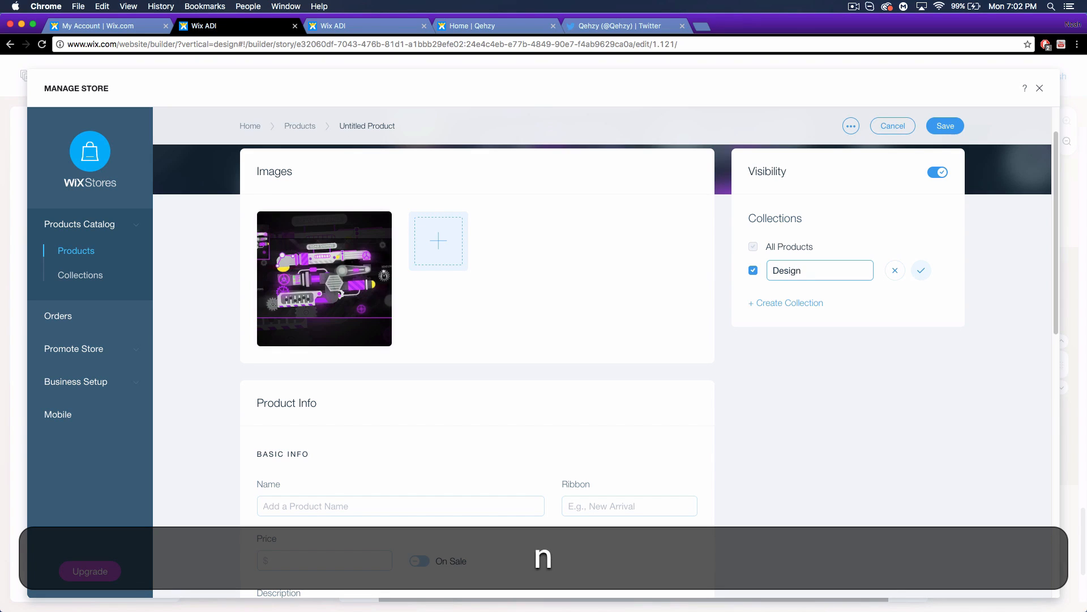
{"action": "left_click", "coordinate": [922, 270]}
{"action": "scroll", "coordinate": [441, 414], "scroll_direction": "down", "scroll_amount": 2}
Name the product 'YouTube Banner Template' and give it the ribbon 'New'.
{"action": "left_click", "coordinate": [304, 434]}
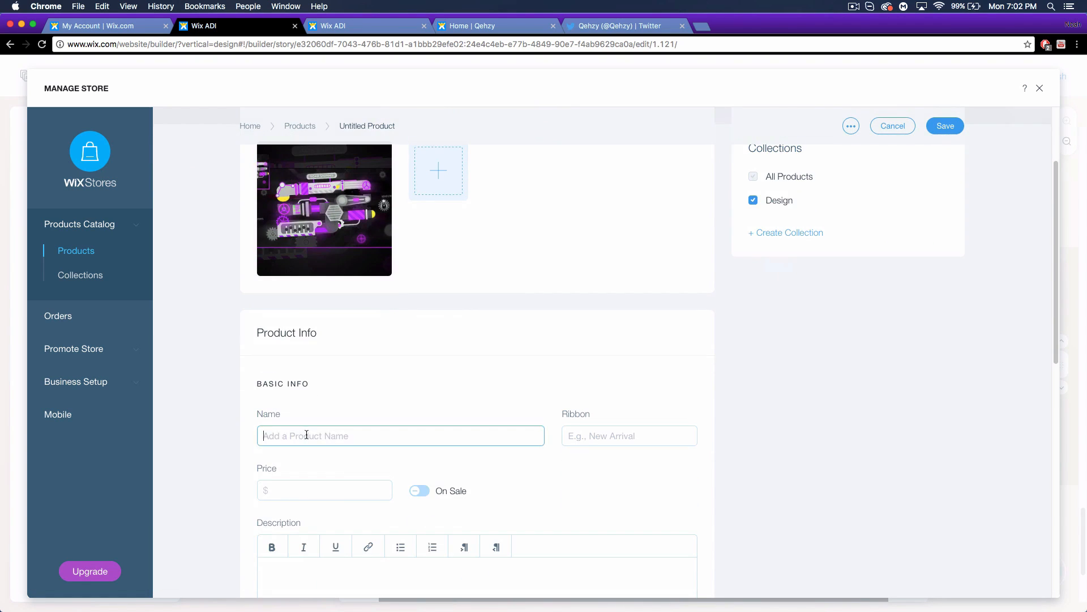
{"action": "type", "text": "YouTube"}
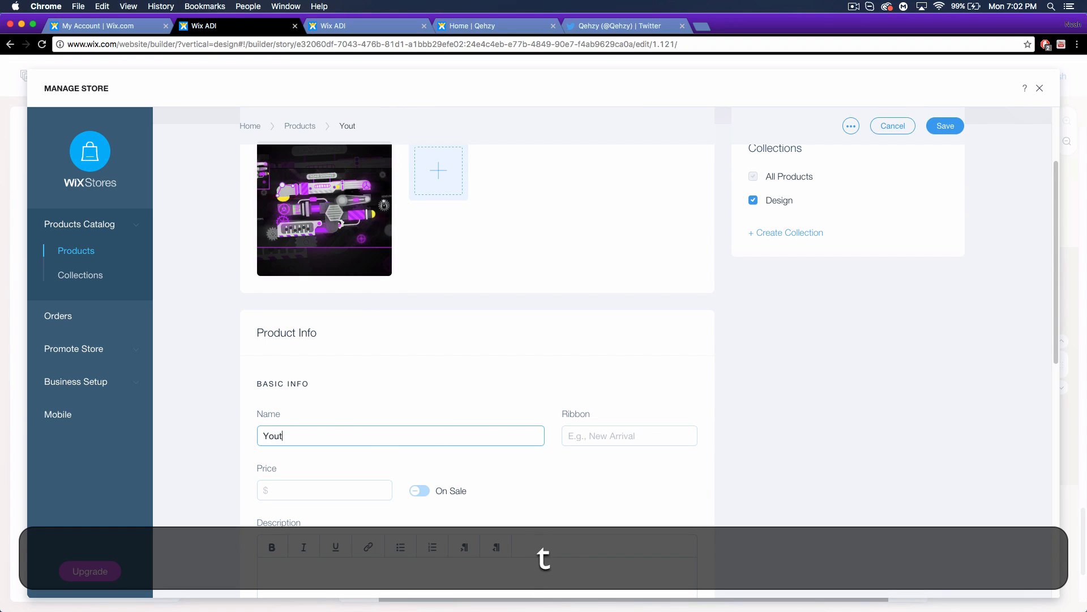
{"action": "type", "text": " Banne"}
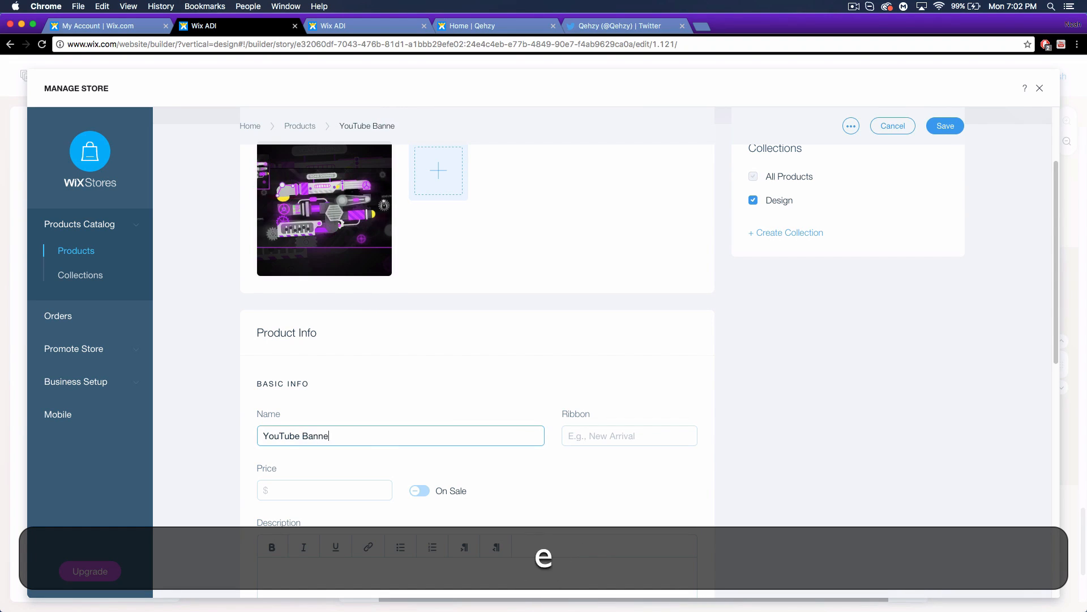
{"action": "key", "text": "BackSpace"}
{"action": "type", "text": "r Template"}
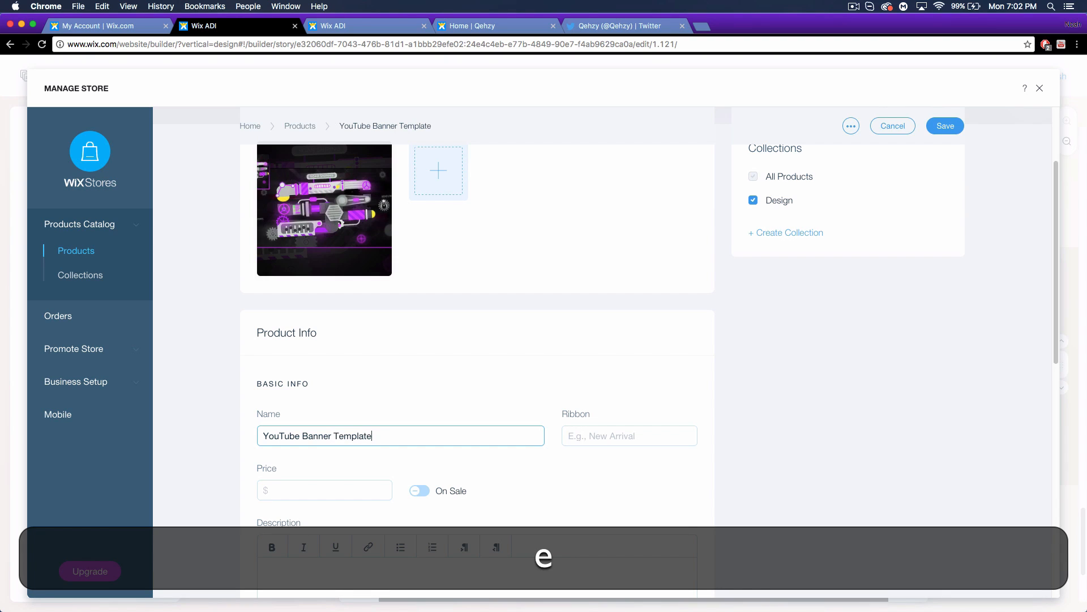
{"action": "left_click", "coordinate": [604, 436]}
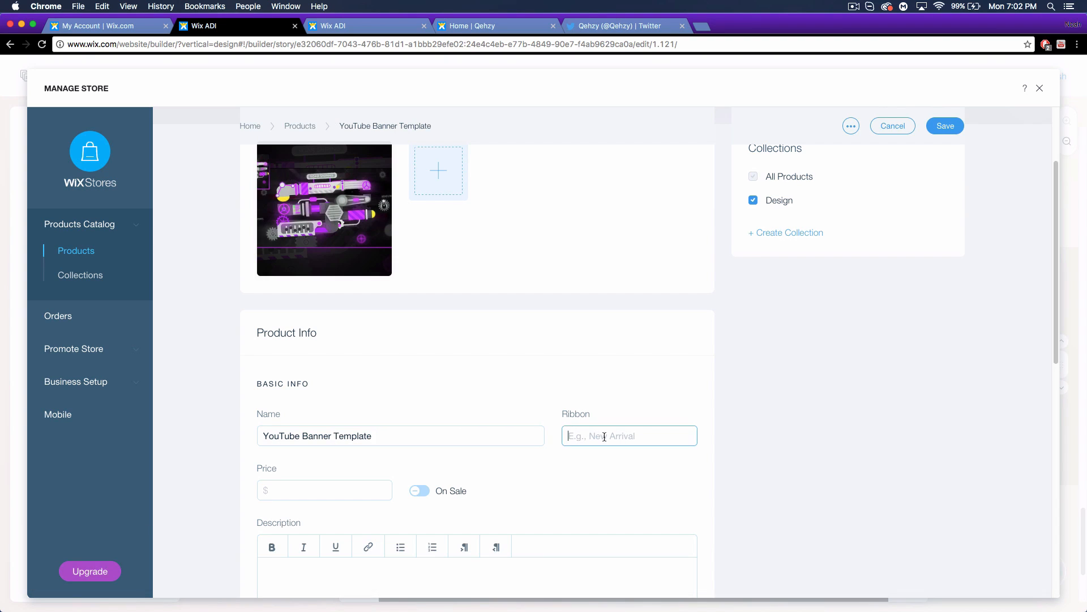
{"action": "type", "text": "New"}
Set the product price to $25, toggling On Sale on and off again.
{"action": "scroll", "coordinate": [718, 457], "scroll_direction": "down", "scroll_amount": 3}
{"action": "left_click", "coordinate": [331, 301]}
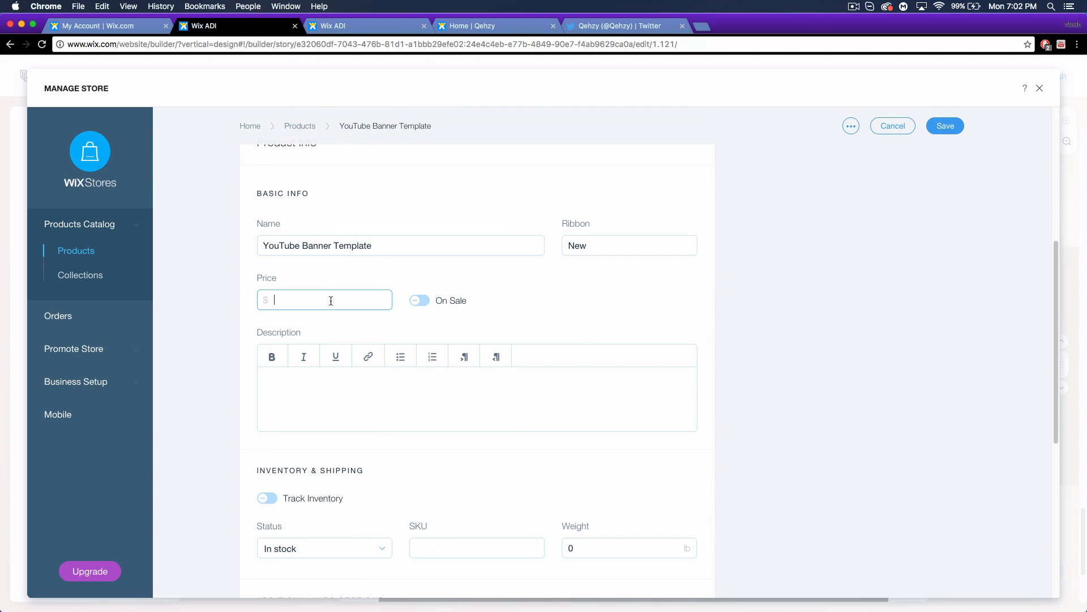
{"action": "type", "text": "25"}
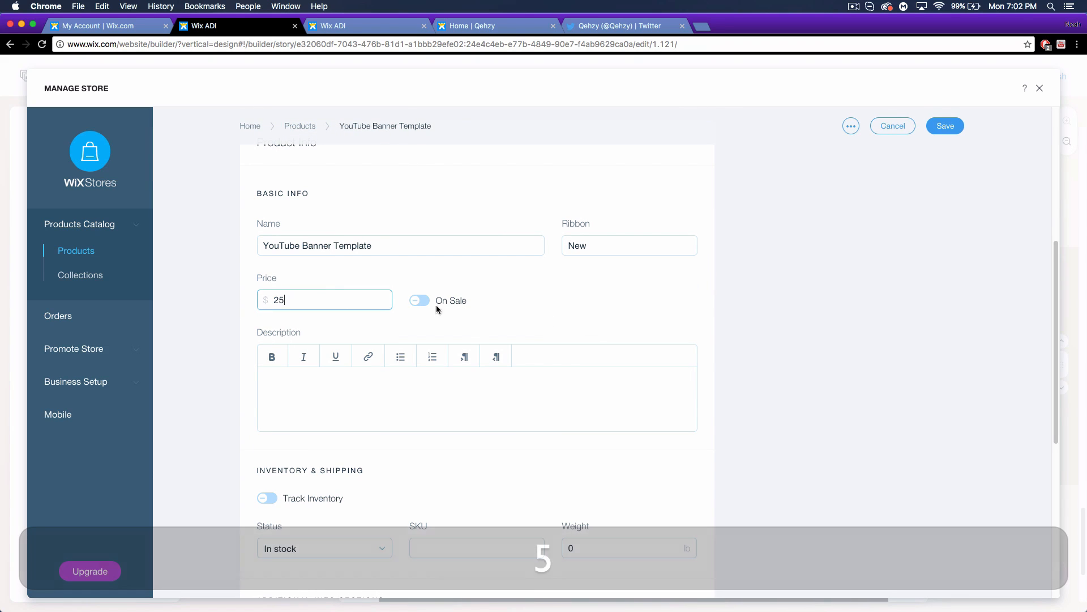
{"action": "left_click", "coordinate": [419, 300]}
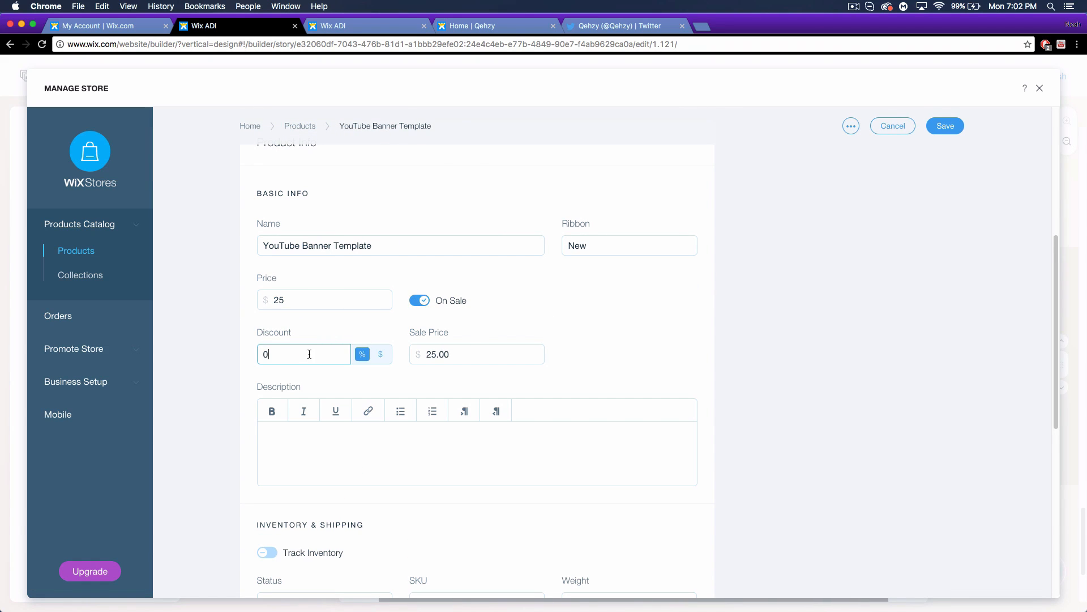
{"action": "left_click", "coordinate": [419, 301]}
{"action": "scroll", "coordinate": [439, 416], "scroll_direction": "down", "scroll_amount": 3}
{"action": "scroll", "coordinate": [480, 417], "scroll_direction": "down", "scroll_amount": 5}
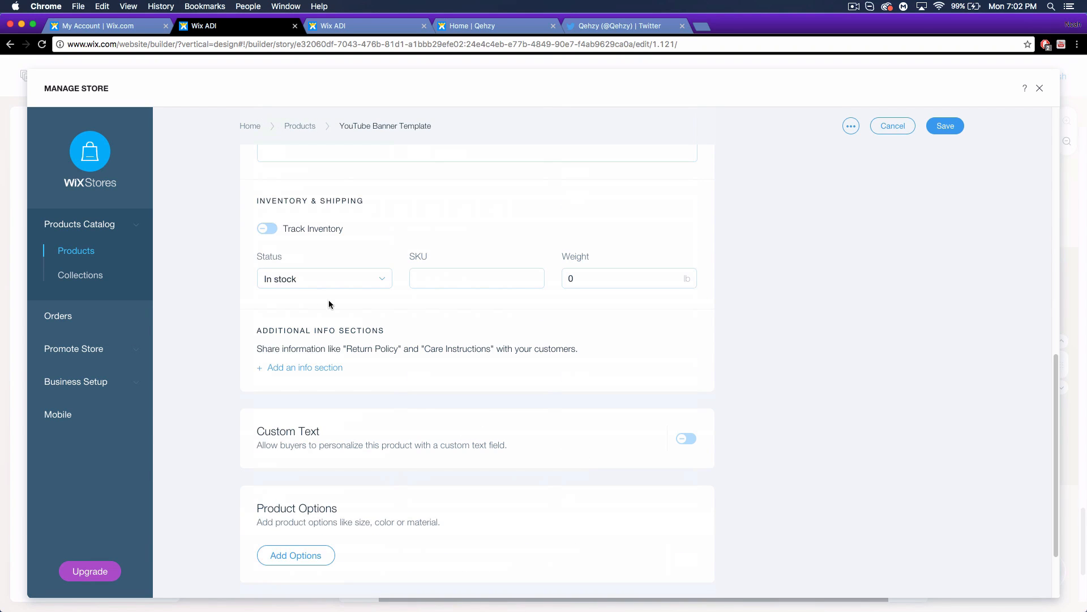
{"action": "left_click", "coordinate": [261, 229]}
{"action": "left_click", "coordinate": [296, 274]}
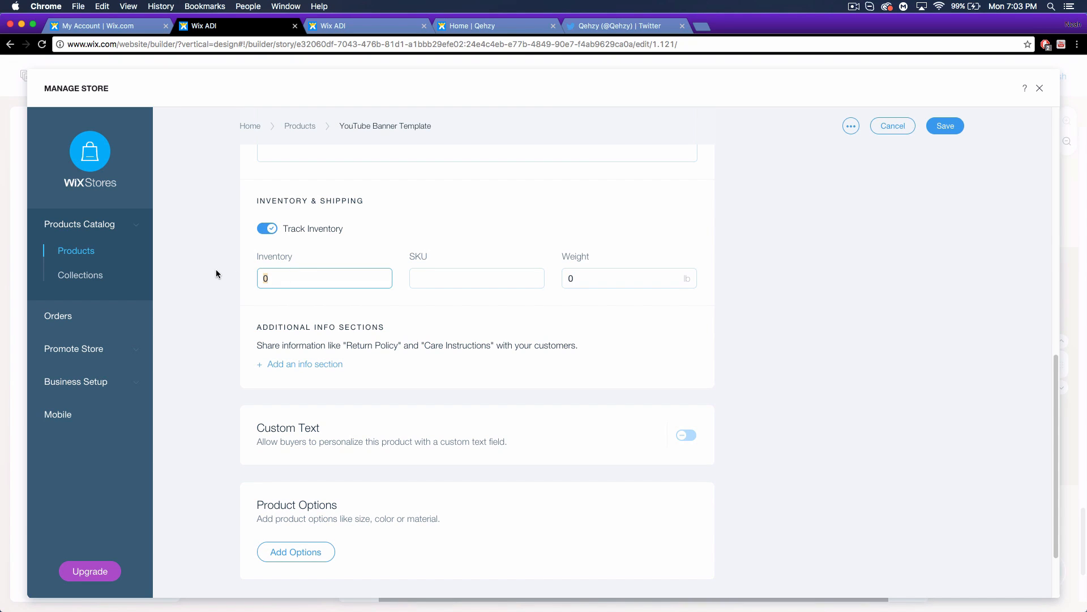
{"action": "type", "text": "20"}
{"action": "left_click", "coordinate": [433, 240]}
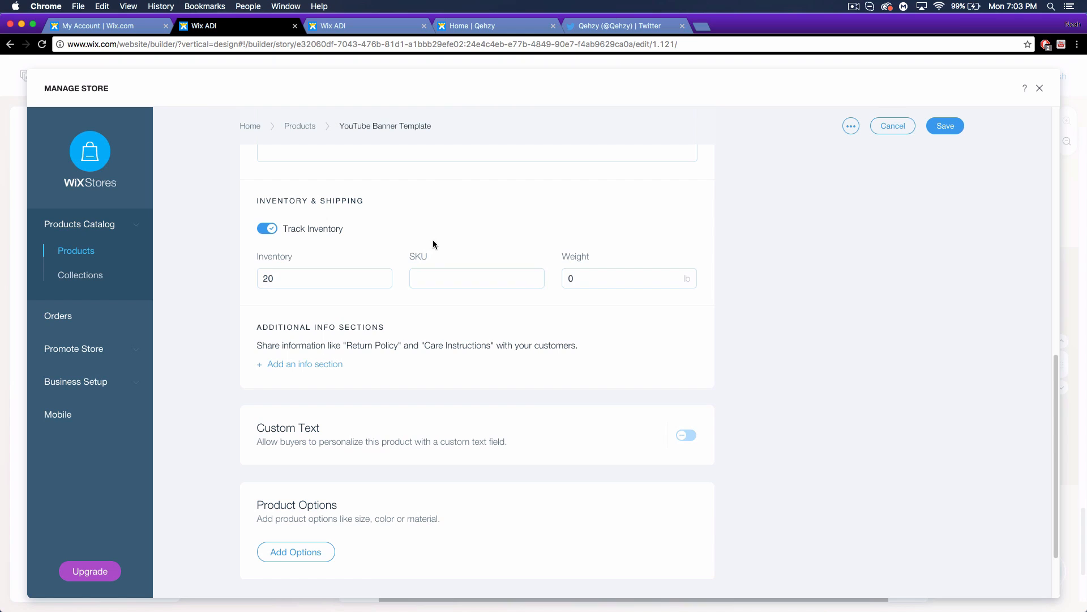
{"action": "left_click", "coordinate": [267, 229]}
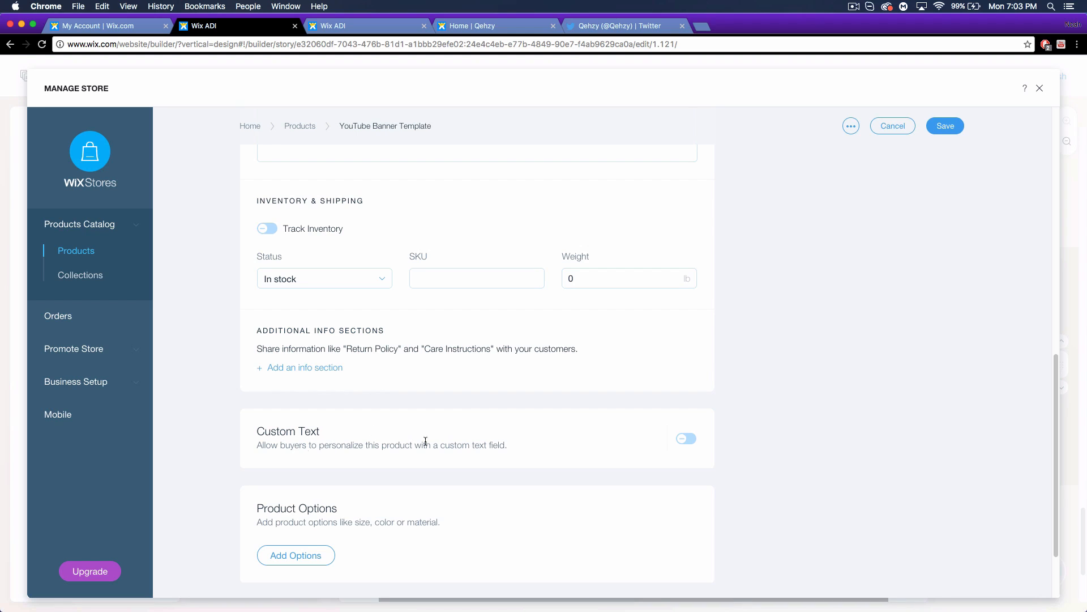
{"action": "scroll", "coordinate": [705, 445], "scroll_direction": "down", "scroll_amount": 2}
{"action": "left_click", "coordinate": [686, 386]}
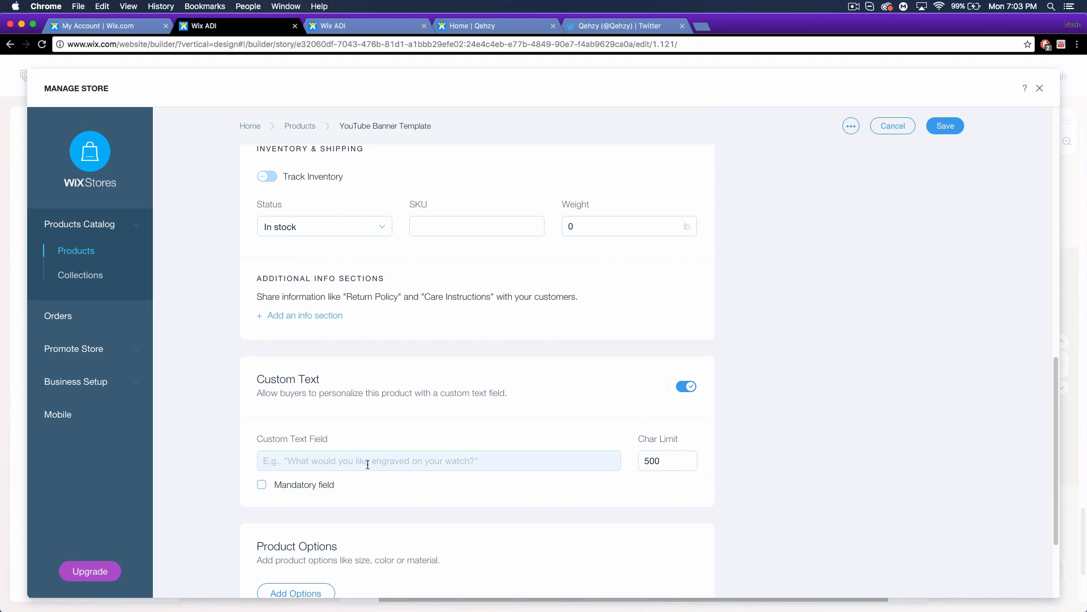
{"action": "left_click", "coordinate": [688, 387]}
{"action": "scroll", "coordinate": [420, 457], "scroll_direction": "down", "scroll_amount": 2}
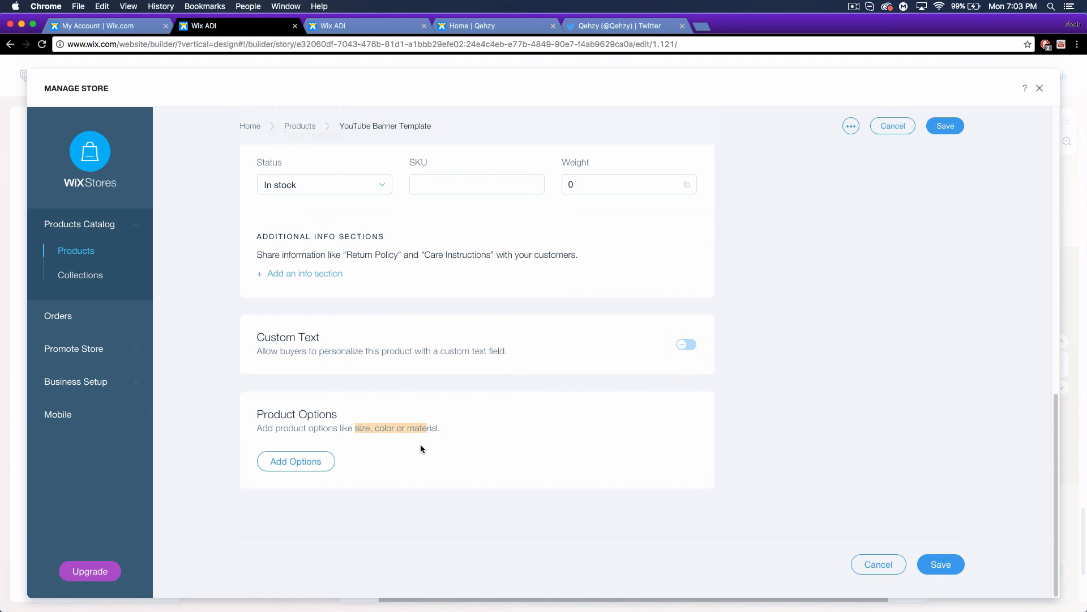
Save the YouTube Banner Template product, then go via Collections to Orders and view upgrade plans.
{"action": "left_click", "coordinate": [938, 564]}
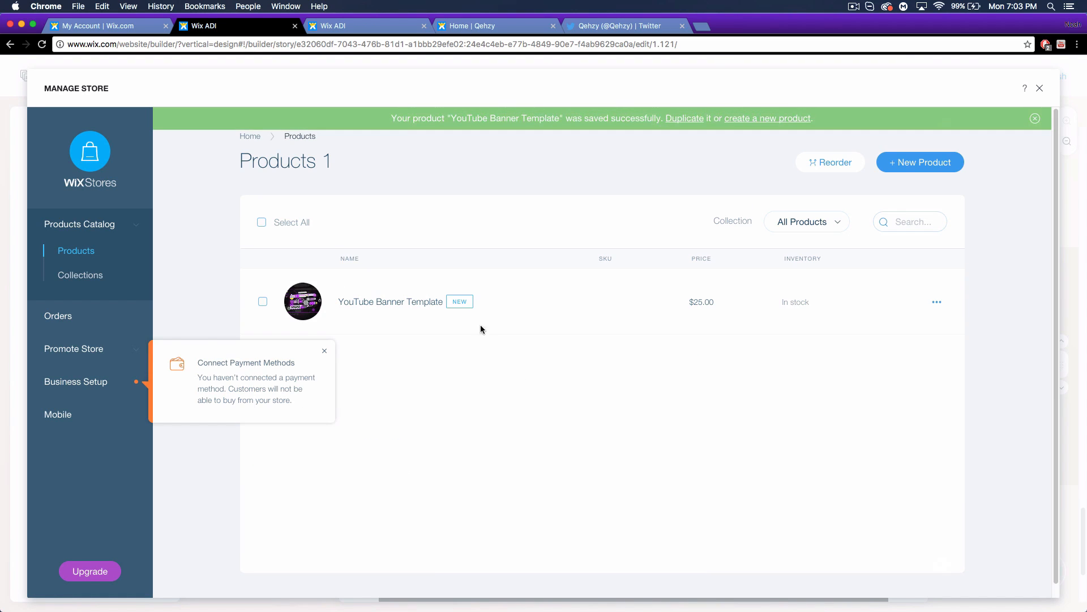
{"action": "left_click", "coordinate": [89, 288]}
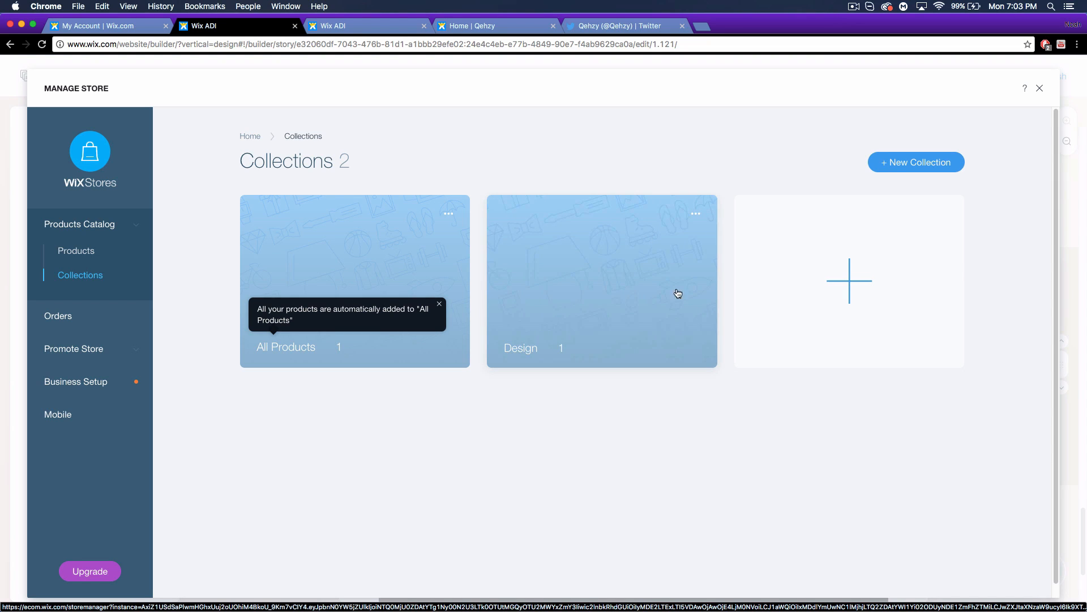
{"action": "left_click", "coordinate": [61, 317]}
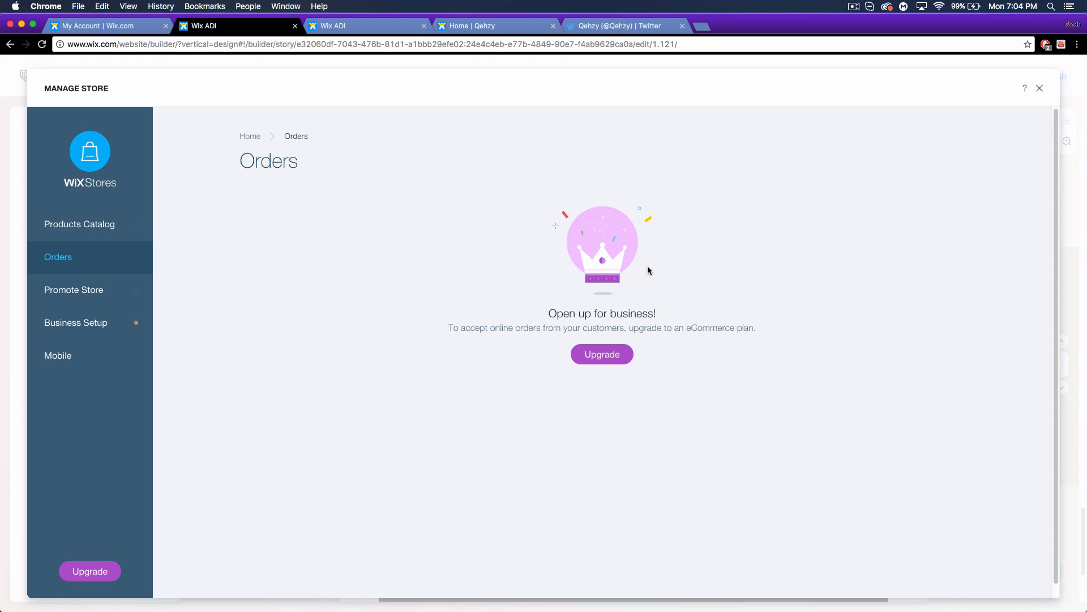
{"action": "left_click", "coordinate": [604, 355]}
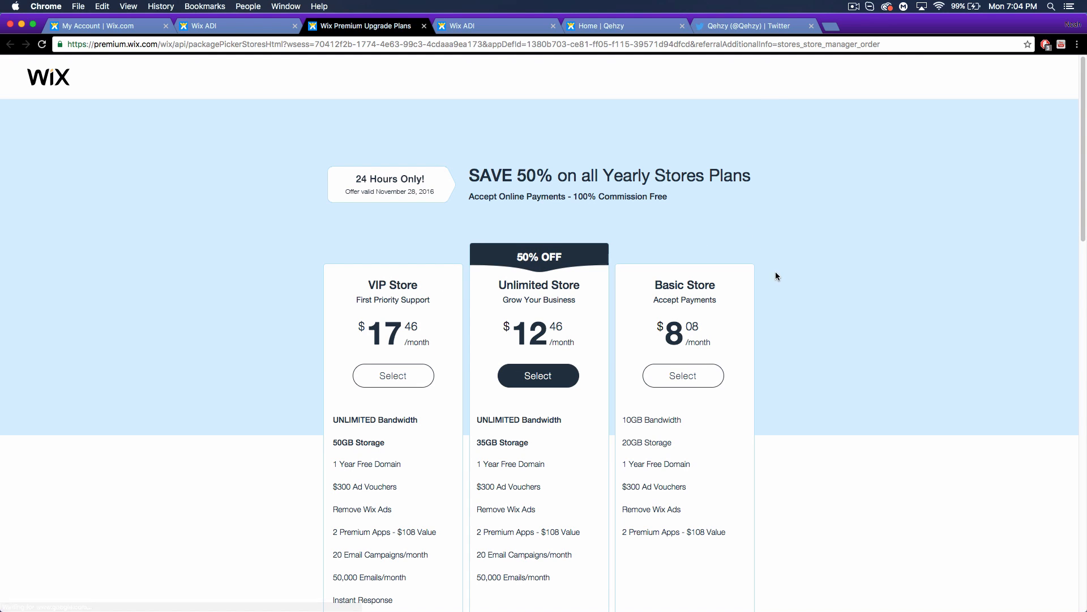
{"action": "scroll", "coordinate": [762, 290], "scroll_direction": "down", "scroll_amount": 1}
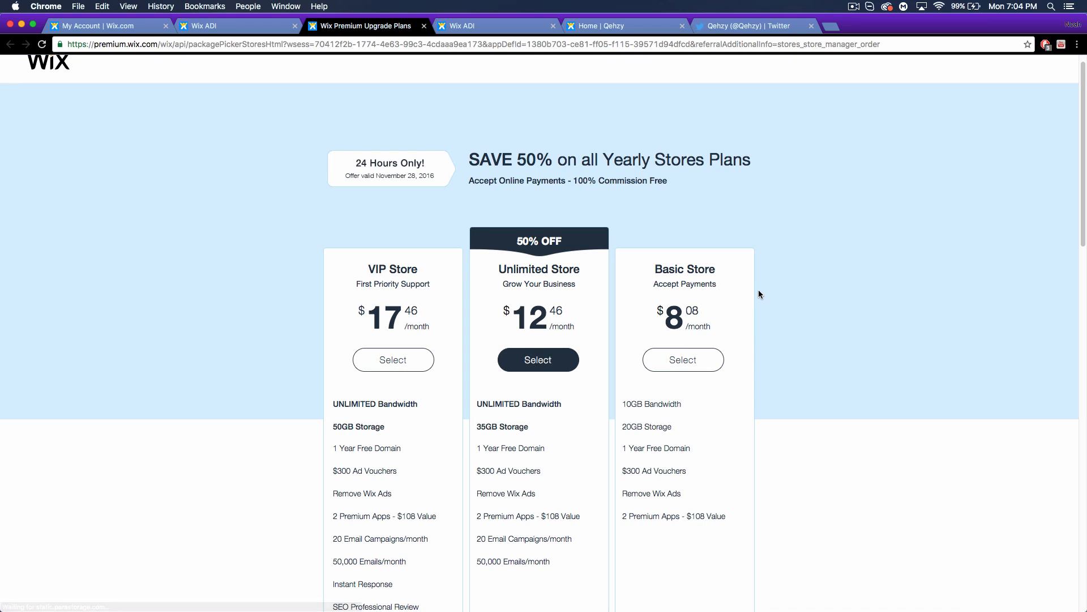
{"action": "scroll", "coordinate": [759, 290], "scroll_direction": "down", "scroll_amount": 1}
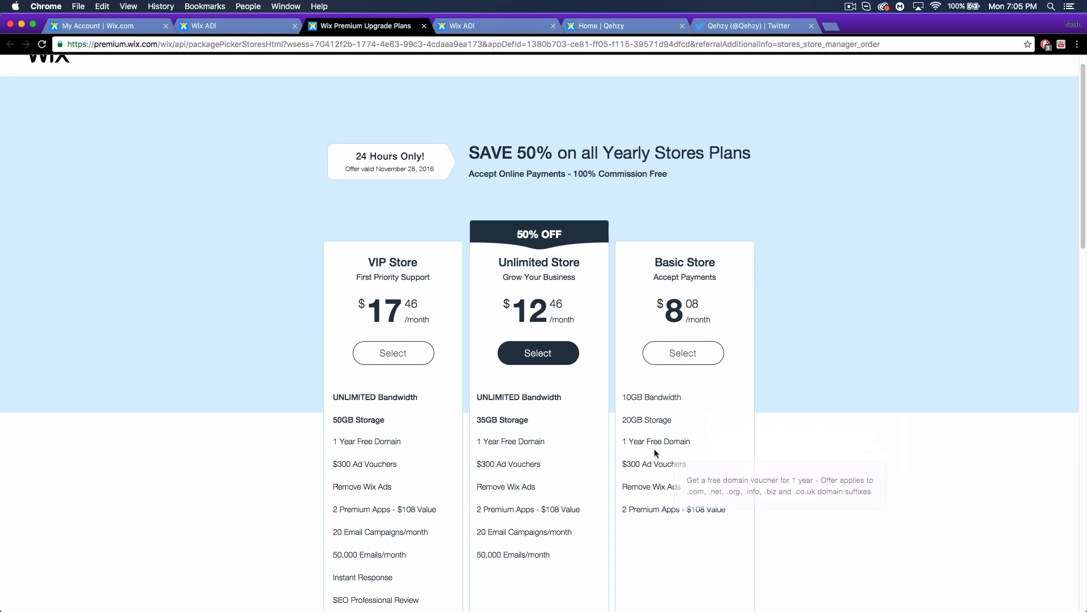
{"action": "mouse_move", "coordinate": [729, 424]}
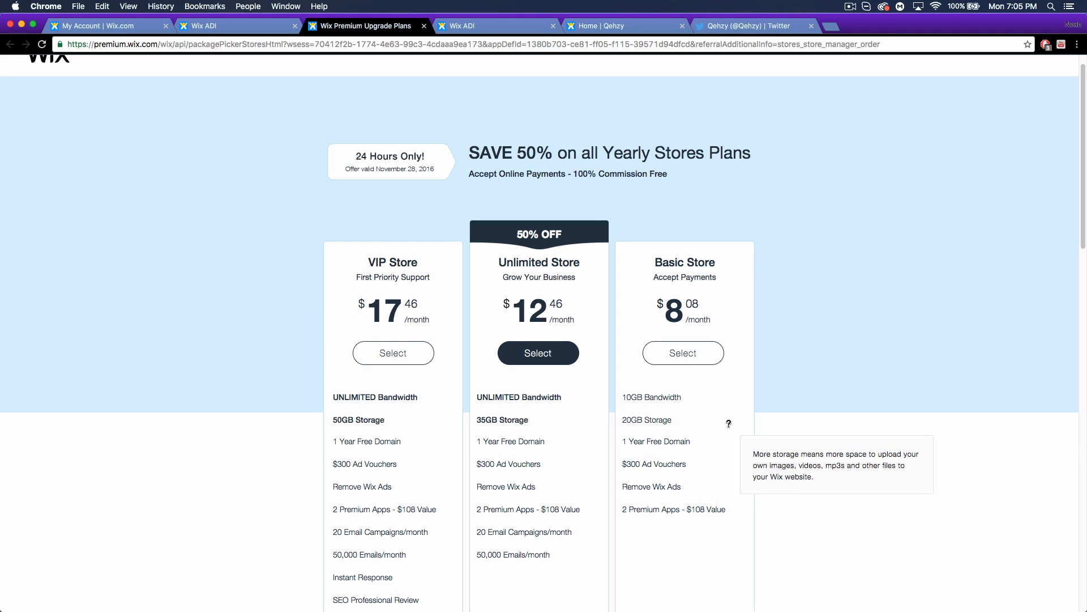
{"action": "mouse_move", "coordinate": [652, 463]}
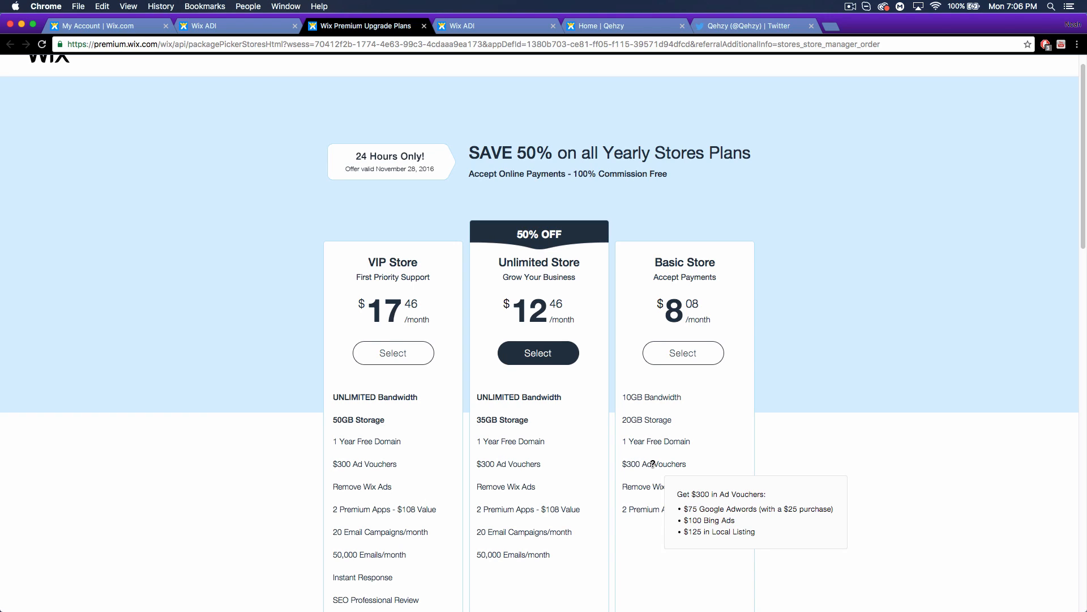
{"action": "mouse_move", "coordinate": [653, 485]}
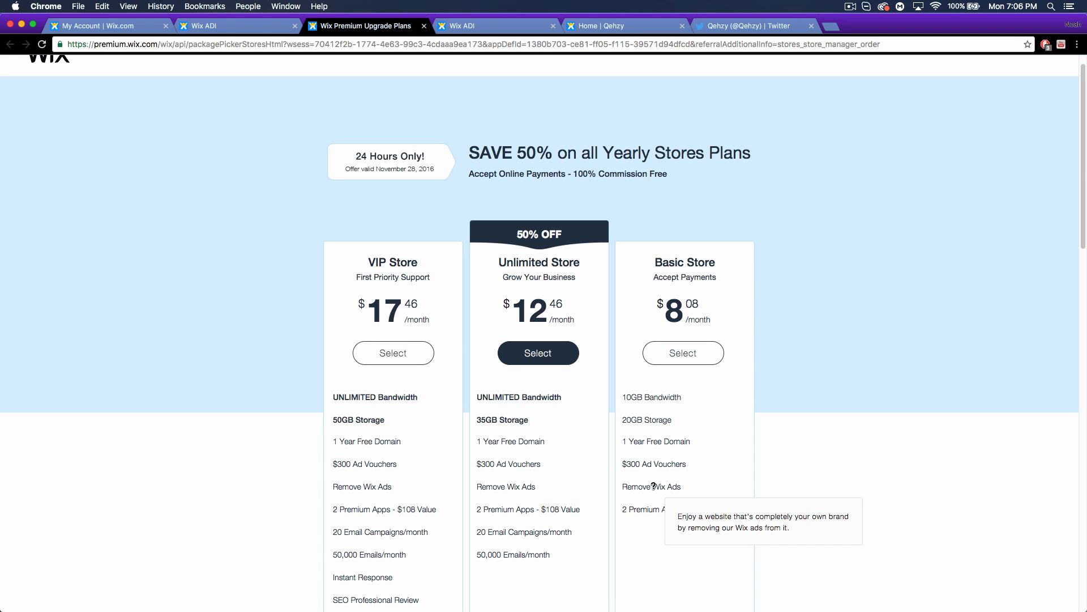
Scroll through the live Qehzy portfolio site in its Home | Qehzy tab.
{"action": "left_click", "coordinate": [629, 26]}
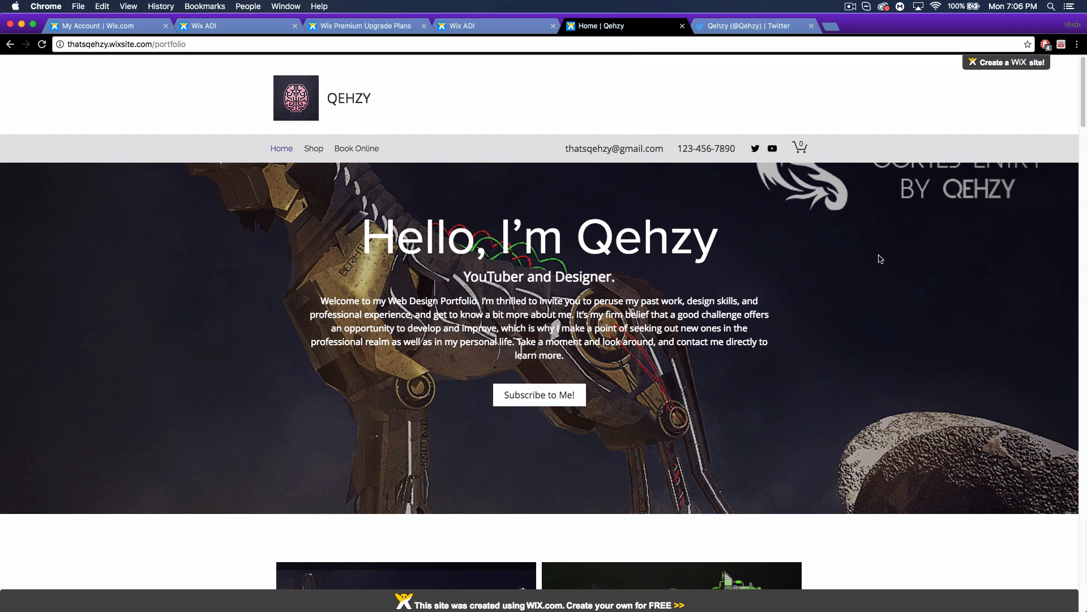
{"action": "mouse_move", "coordinate": [1003, 68]}
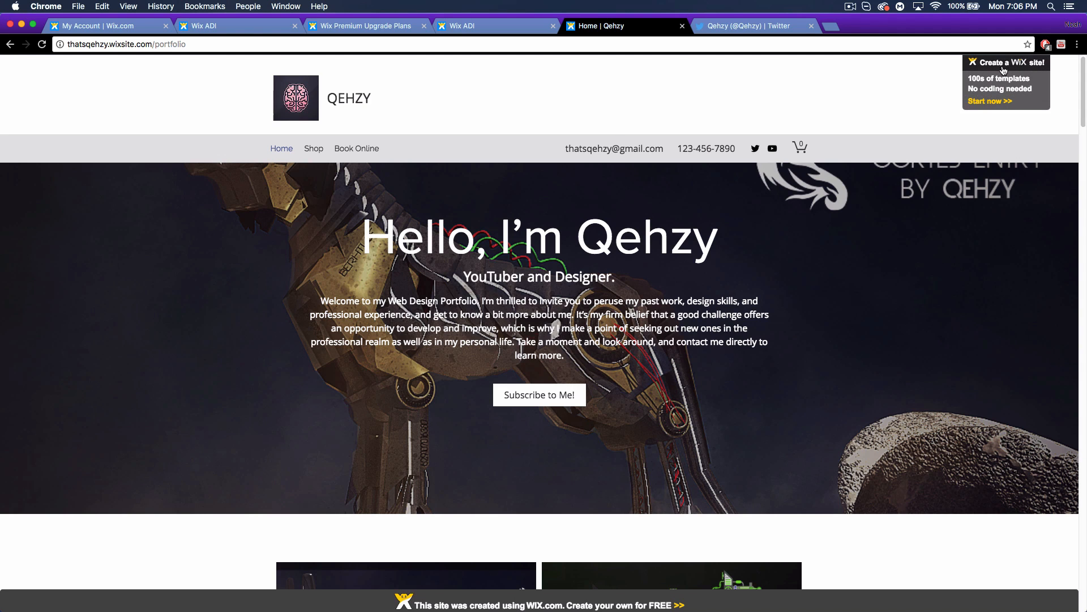
{"action": "scroll", "coordinate": [859, 373], "scroll_direction": "down", "scroll_amount": 10}
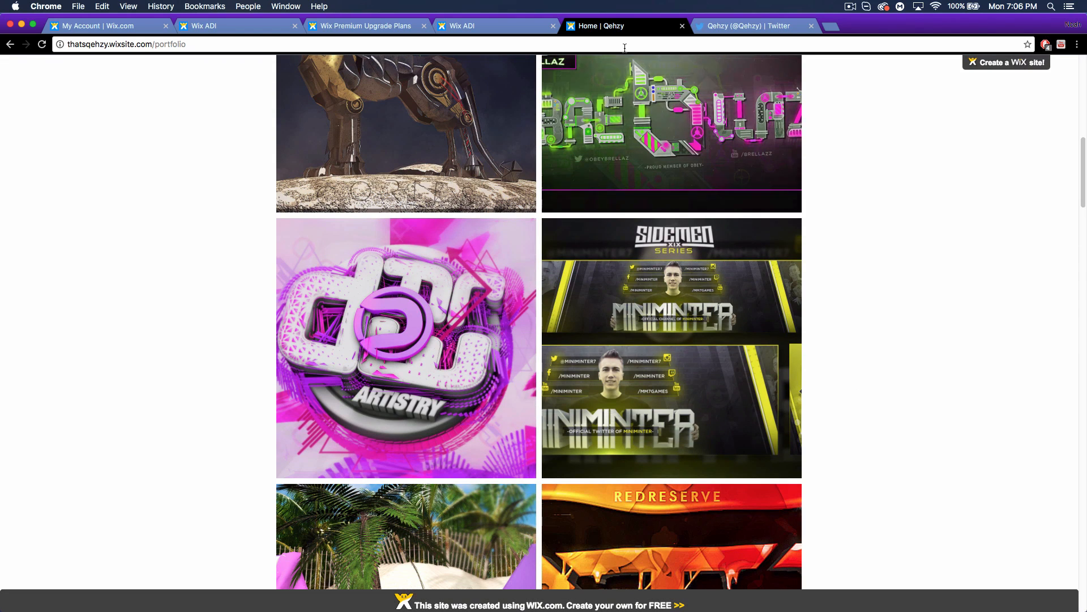
Compare the yearly Stores plans' features, such as VIP Support Line and 35GB/20GB storage, then close the page.
{"action": "left_click", "coordinate": [368, 27]}
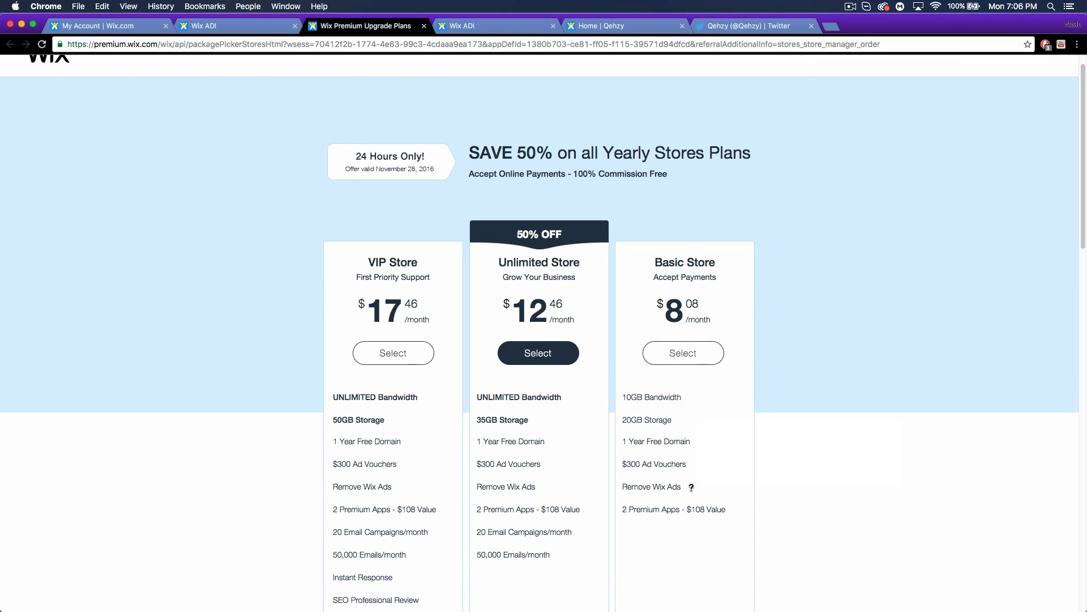
{"action": "mouse_move", "coordinate": [626, 511]}
{"action": "scroll", "coordinate": [409, 456], "scroll_direction": "down", "scroll_amount": 2}
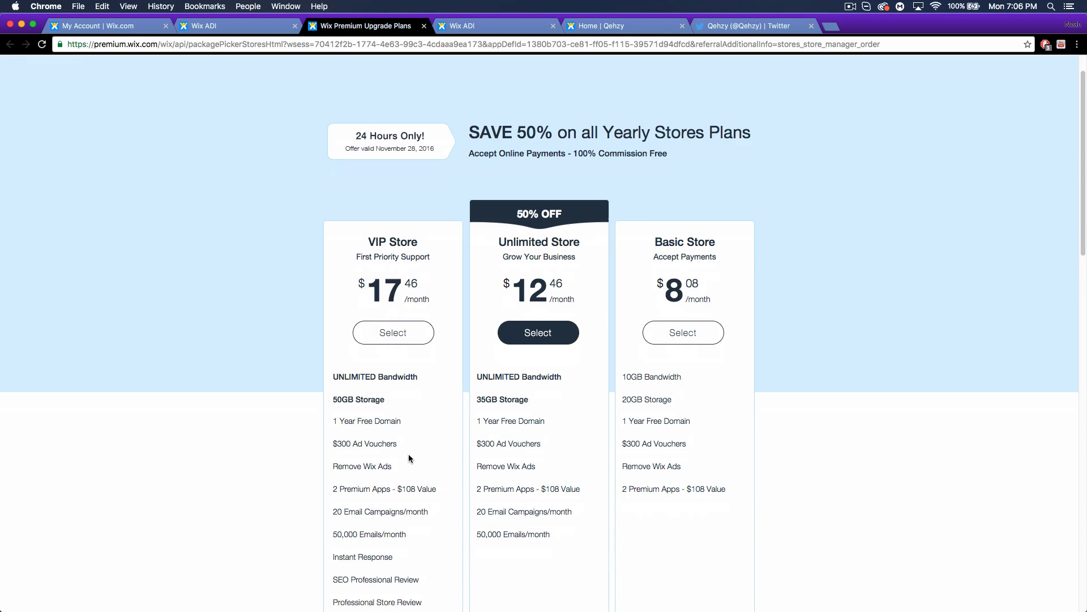
{"action": "scroll", "coordinate": [419, 466], "scroll_direction": "down", "scroll_amount": 2}
{"action": "mouse_move", "coordinate": [429, 541]}
{"action": "mouse_move", "coordinate": [421, 492]}
{"action": "mouse_move", "coordinate": [378, 329]}
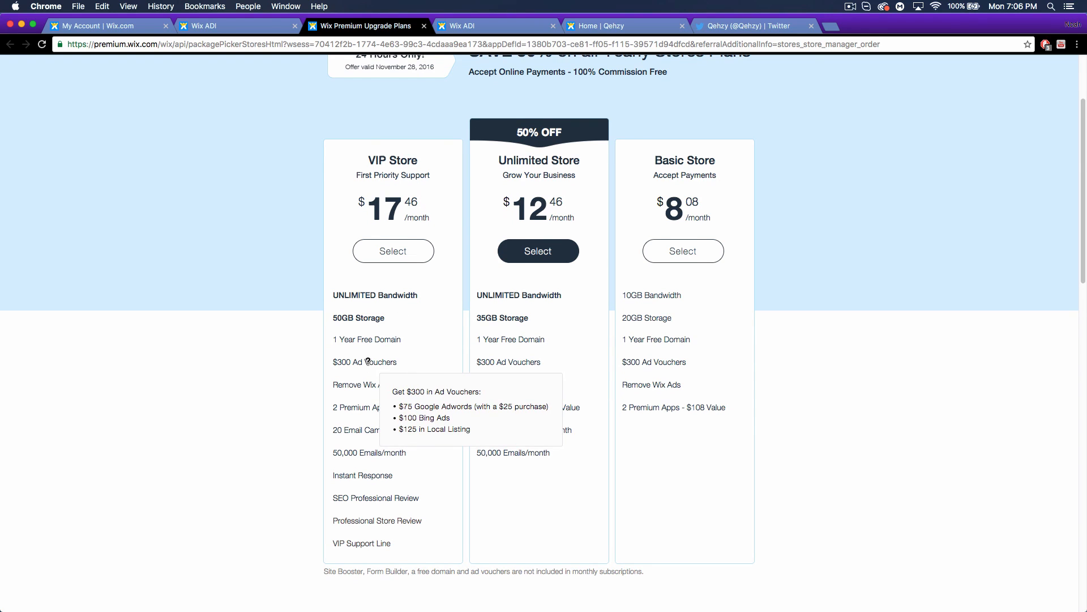
{"action": "scroll", "coordinate": [371, 372], "scroll_direction": "up", "scroll_amount": 1}
{"action": "mouse_move", "coordinate": [379, 494]}
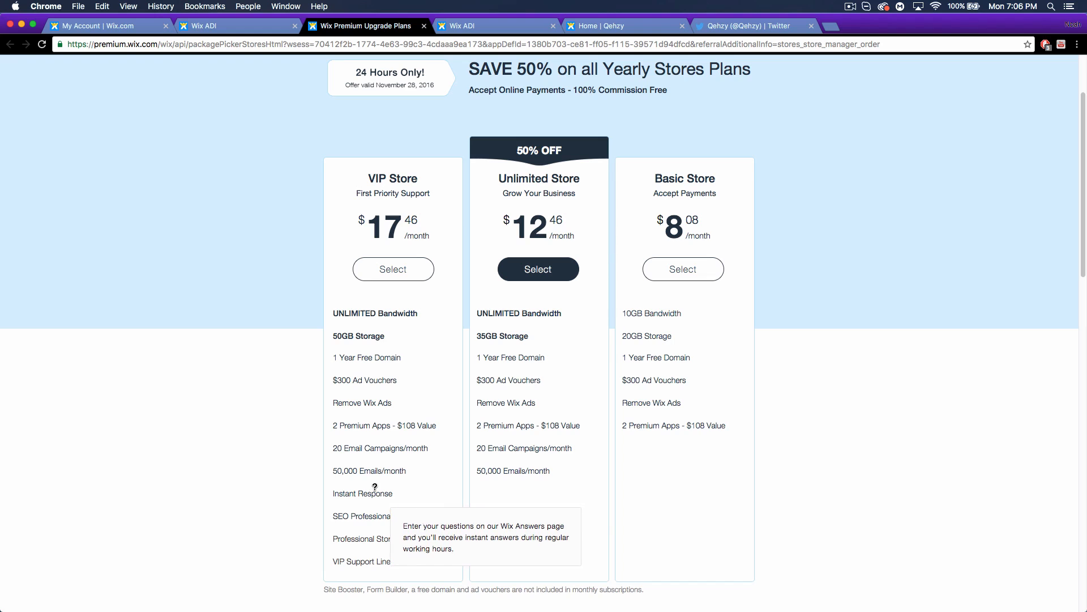
{"action": "mouse_move", "coordinate": [362, 564]}
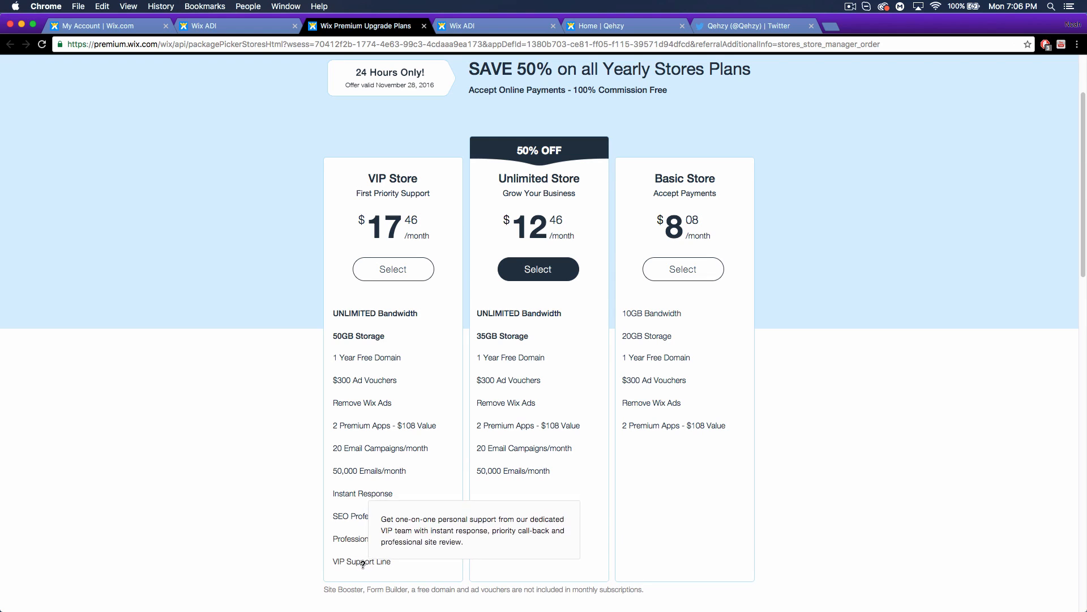
{"action": "mouse_move", "coordinate": [370, 539]}
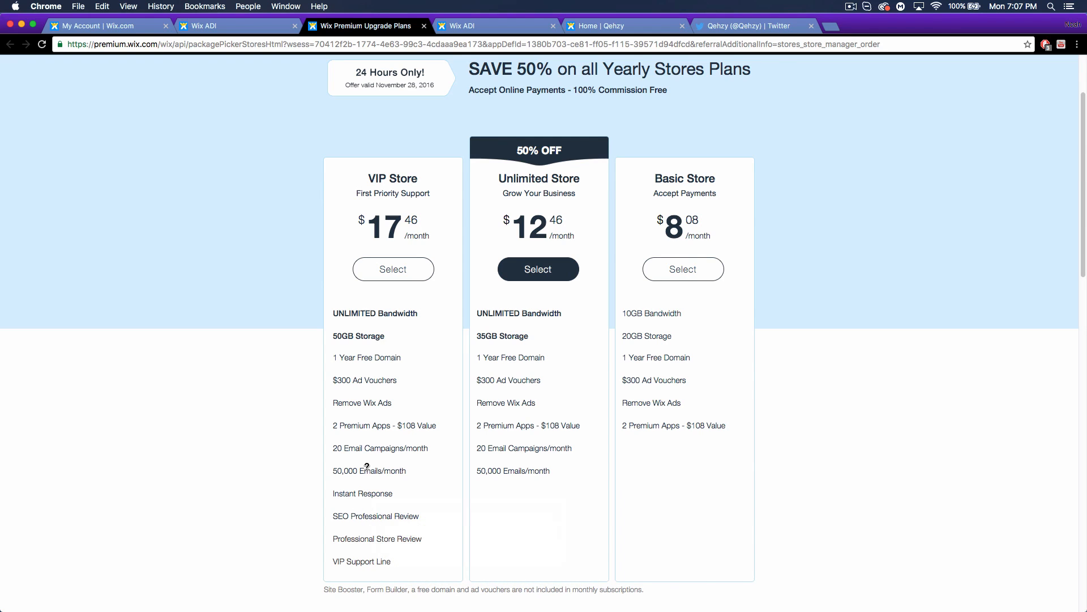
{"action": "mouse_move", "coordinate": [372, 453]}
{"action": "scroll", "coordinate": [760, 400], "scroll_direction": "up", "scroll_amount": 1}
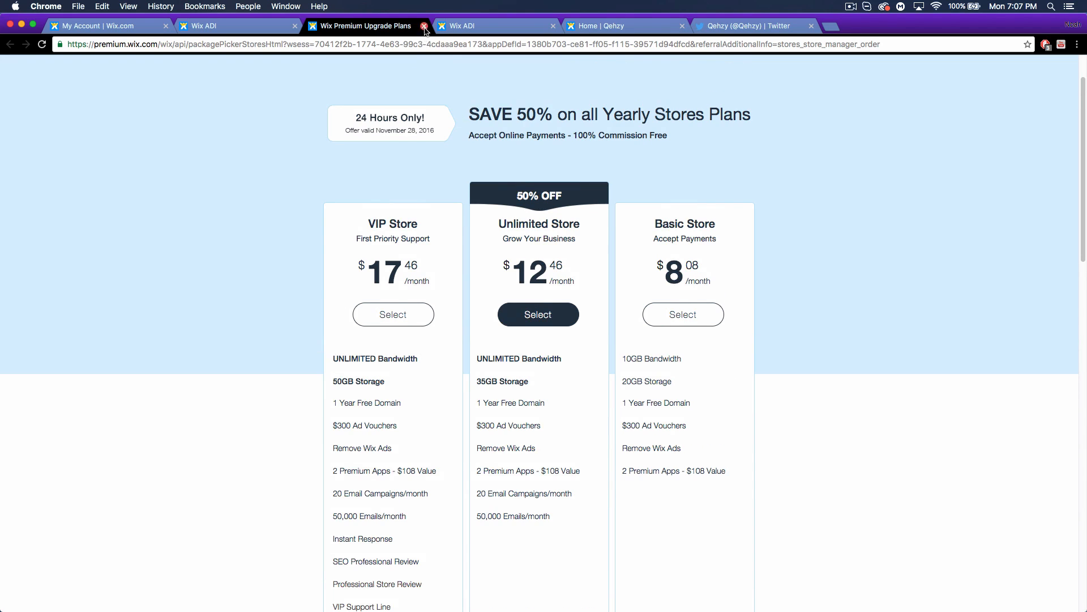
{"action": "left_click", "coordinate": [424, 25]}
Review the store's Coupons, Email Marketing and Business Info sections in Manage Store.
{"action": "left_click", "coordinate": [278, 20]}
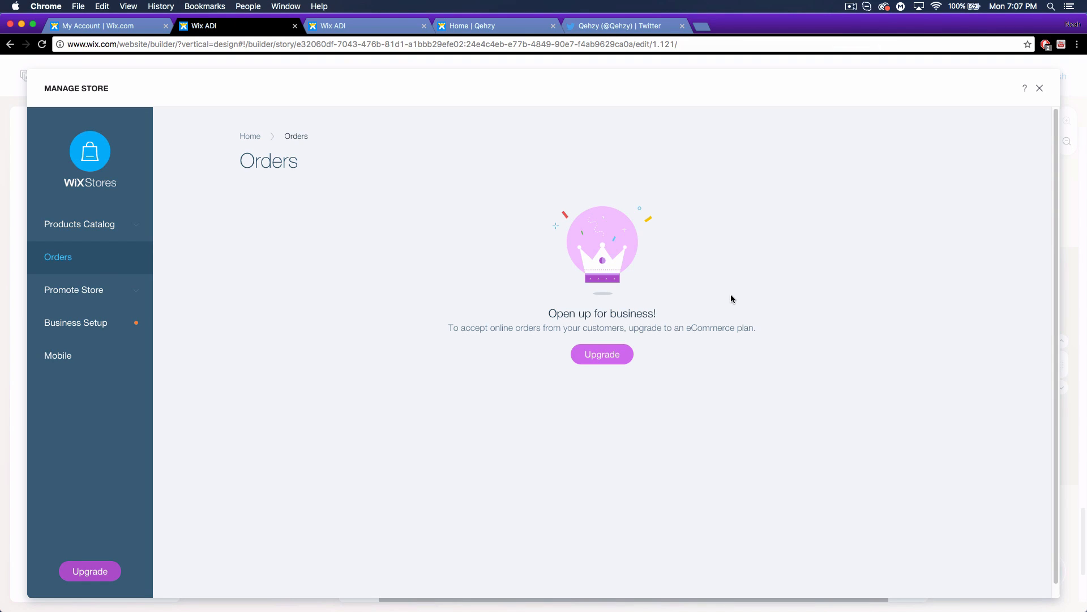
{"action": "left_click", "coordinate": [79, 297]}
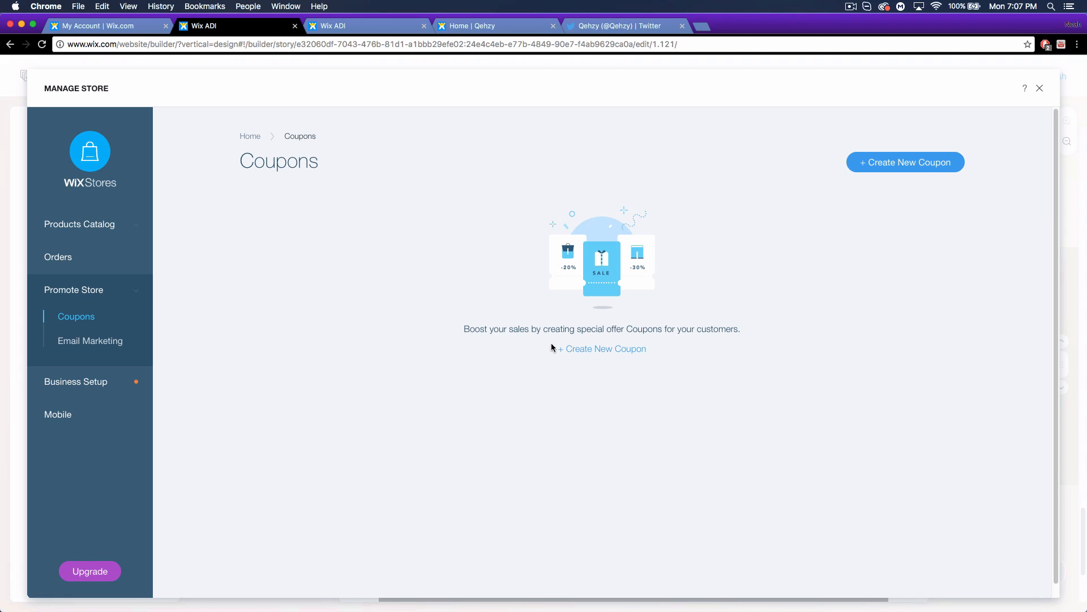
{"action": "left_click", "coordinate": [110, 340]}
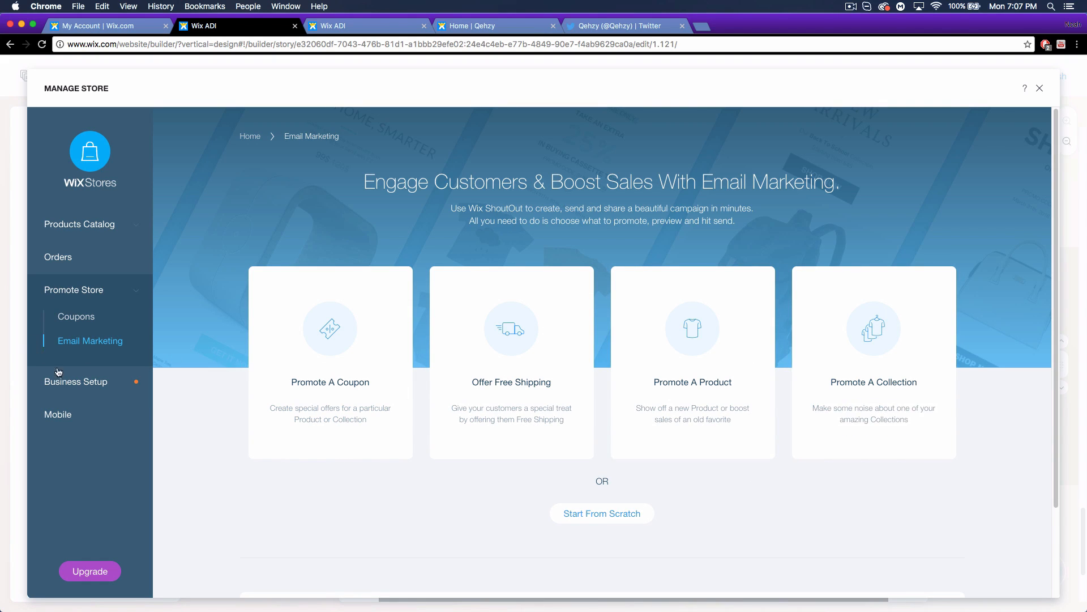
{"action": "left_click", "coordinate": [89, 387]}
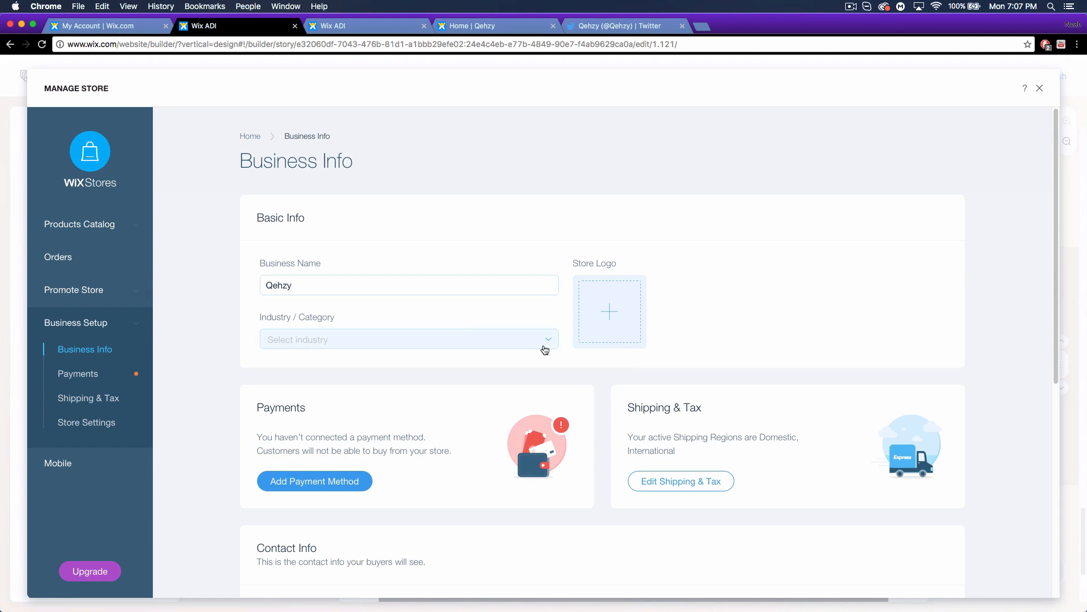
Look over Payments, Shipping & Tax, Store Settings and Mobile, then close the store manager.
{"action": "scroll", "coordinate": [594, 479], "scroll_direction": "down", "scroll_amount": 3}
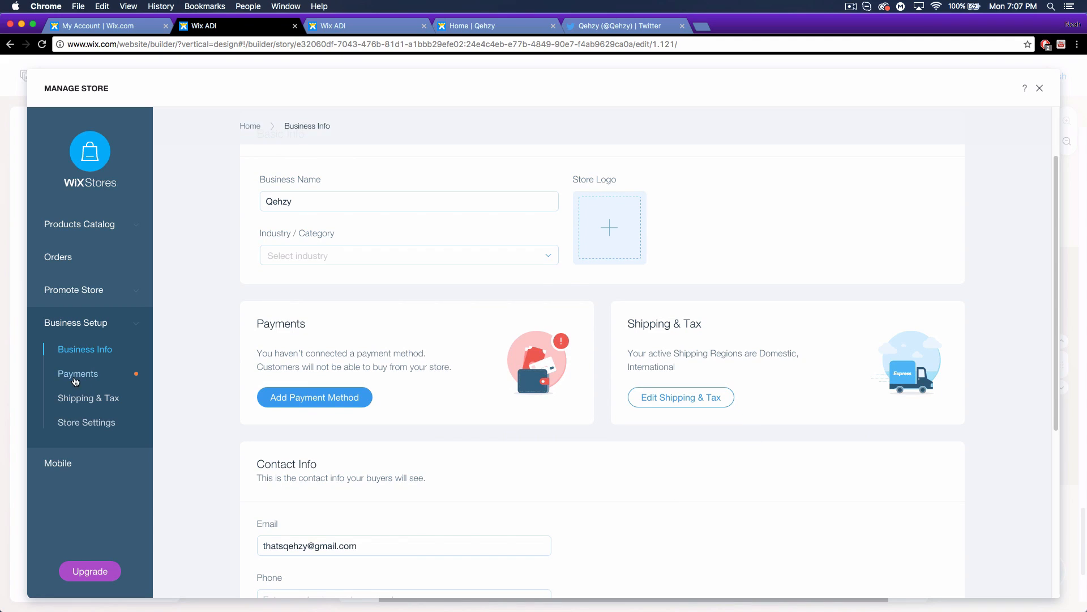
{"action": "left_click", "coordinate": [76, 378]}
{"action": "left_click", "coordinate": [88, 398]}
{"action": "left_click", "coordinate": [86, 422]}
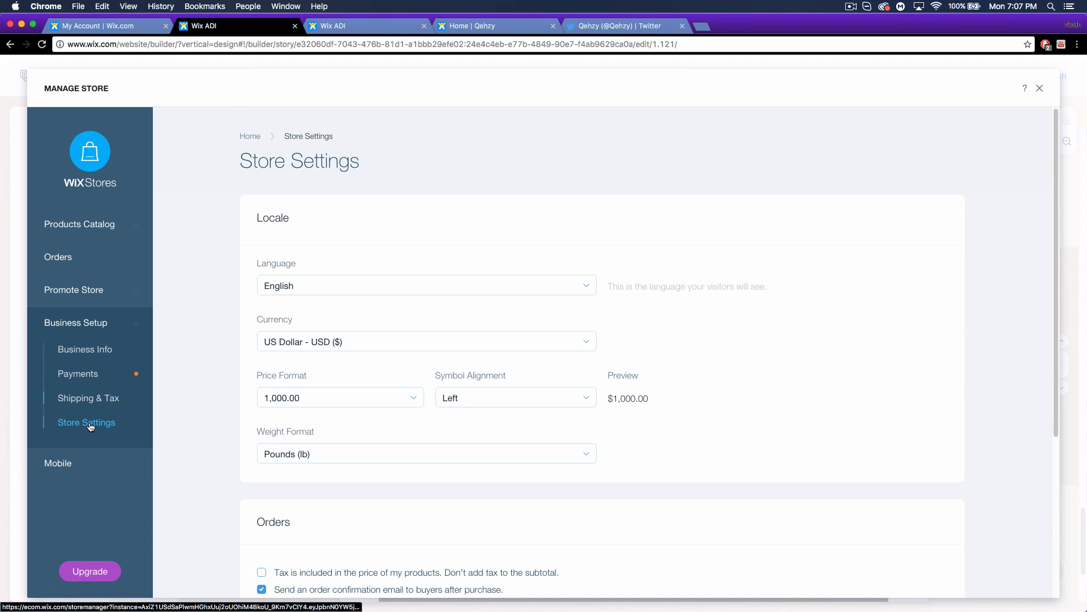
{"action": "scroll", "coordinate": [215, 377], "scroll_direction": "down", "scroll_amount": 5}
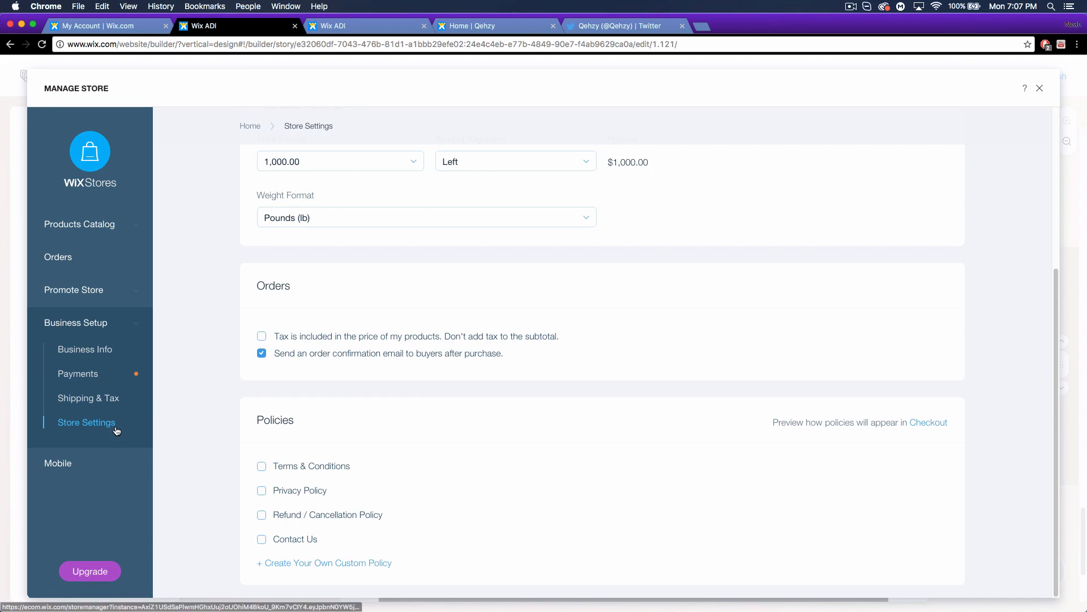
{"action": "left_click", "coordinate": [55, 462]}
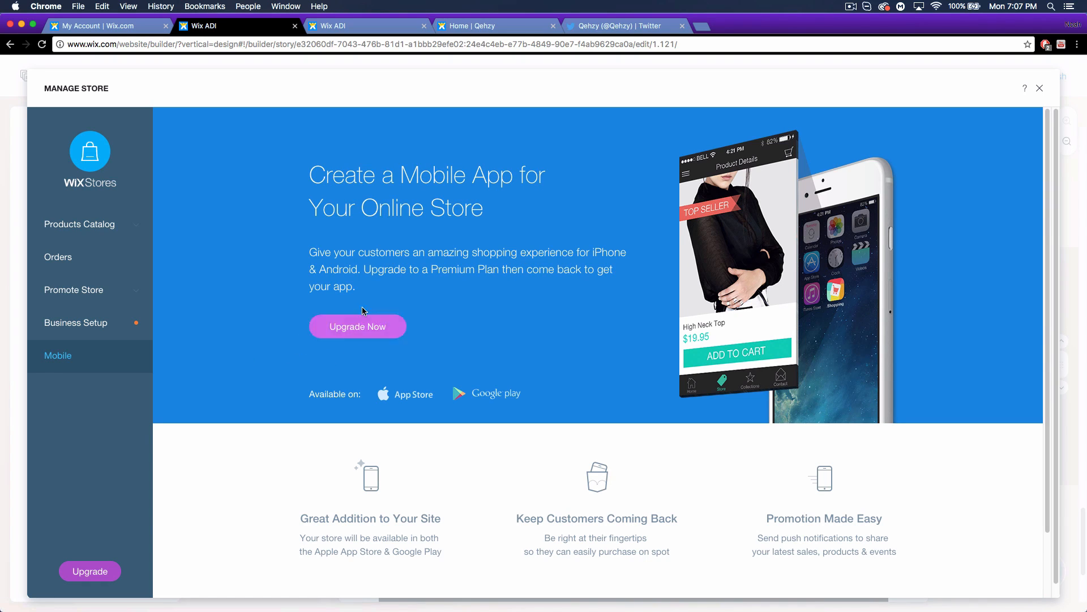
{"action": "scroll", "coordinate": [314, 356], "scroll_direction": "down", "scroll_amount": 3}
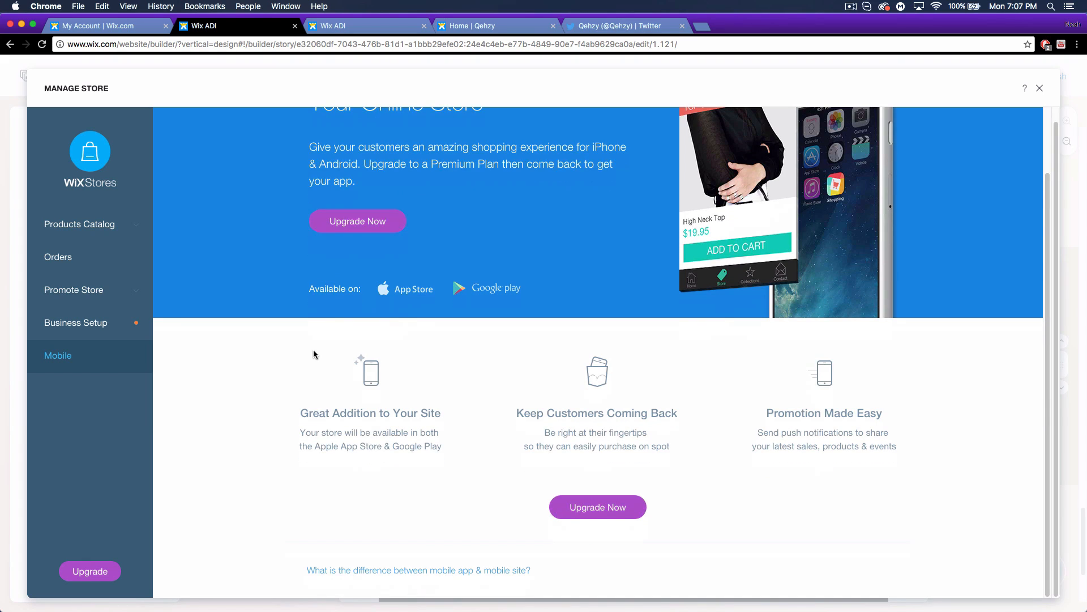
{"action": "scroll", "coordinate": [314, 354], "scroll_direction": "up", "scroll_amount": 3}
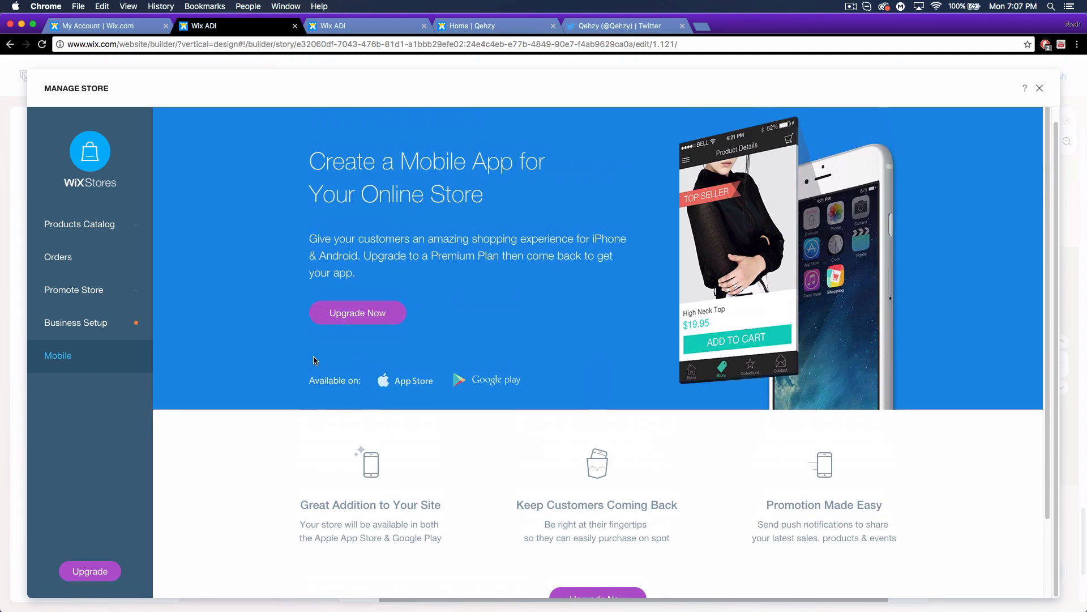
{"action": "left_click", "coordinate": [1040, 89]}
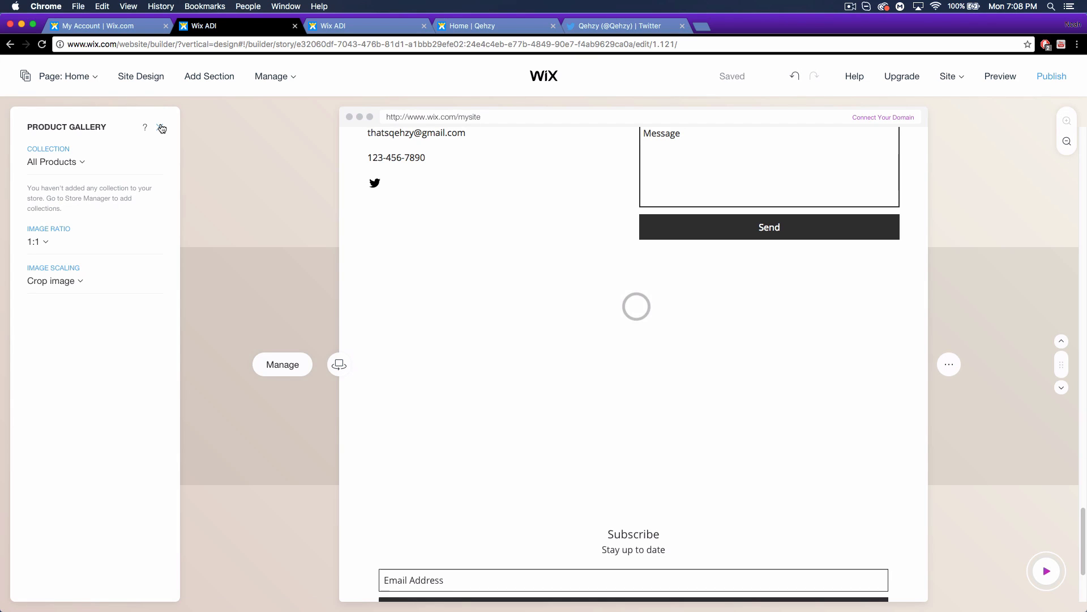
Leave the Product Gallery settings, go to the Book Online page and select its booking services widget.
{"action": "left_click", "coordinate": [162, 128]}
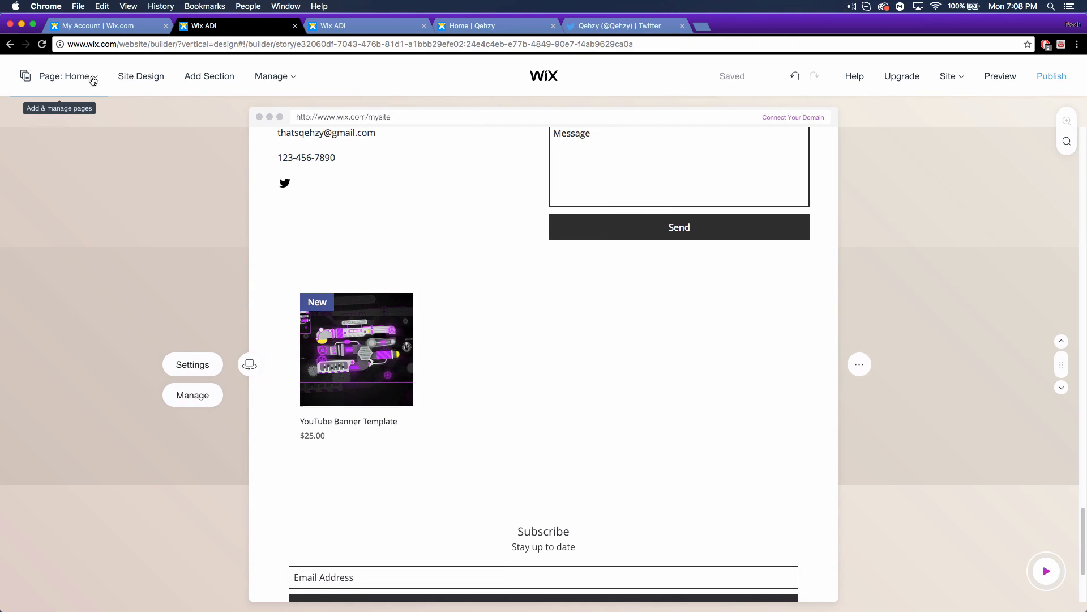
{"action": "left_click", "coordinate": [92, 79]}
{"action": "left_click", "coordinate": [60, 252]}
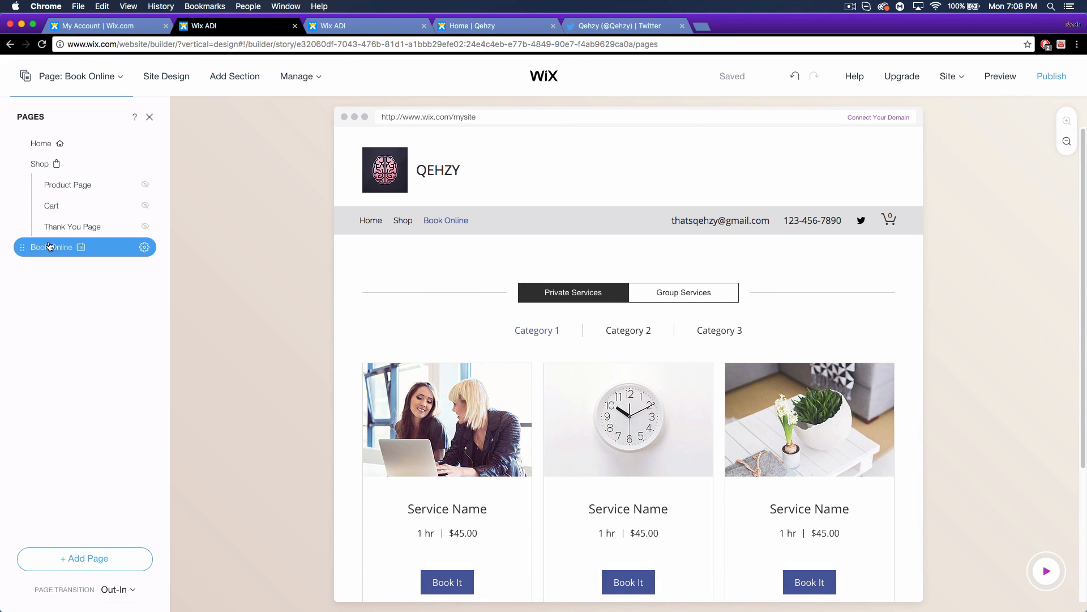
{"action": "scroll", "coordinate": [489, 494], "scroll_direction": "down", "scroll_amount": 3}
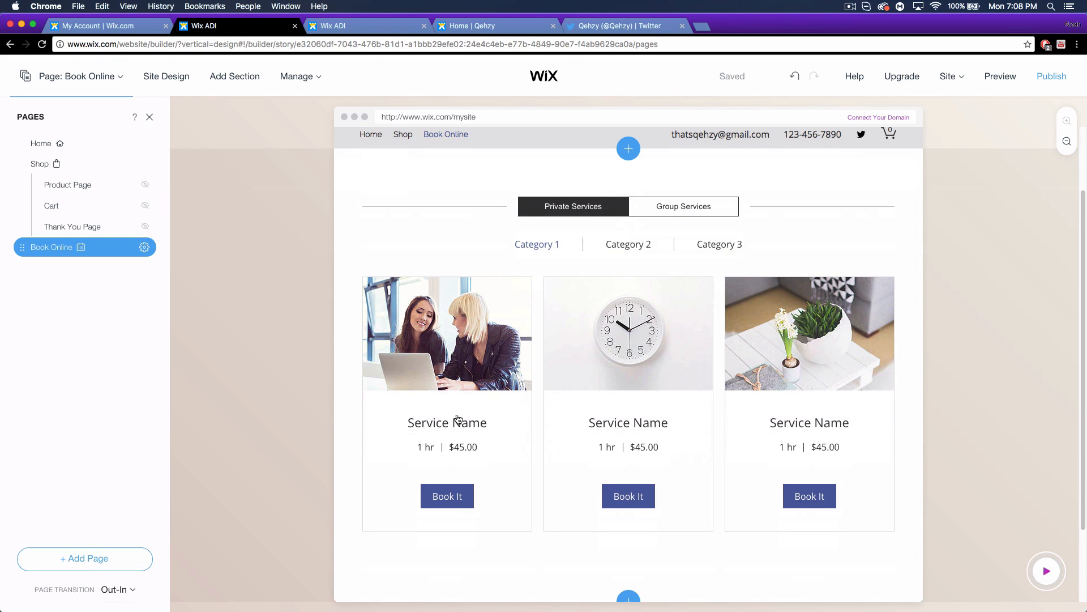
{"action": "left_click", "coordinate": [445, 400]}
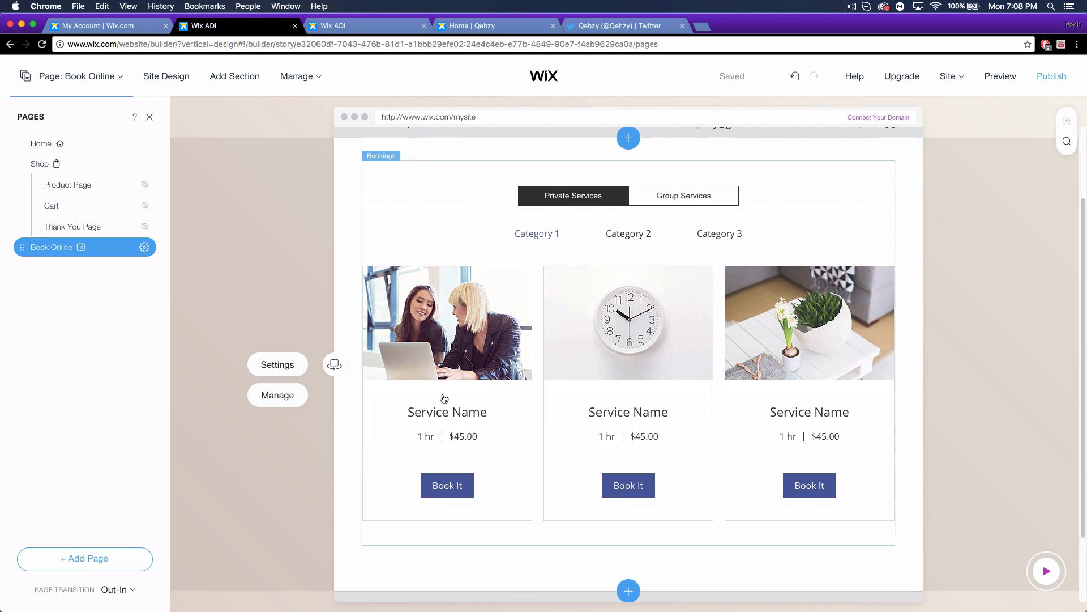
Open Manage Bookings from the widget and choose Private as the first service type.
{"action": "left_click", "coordinate": [278, 397]}
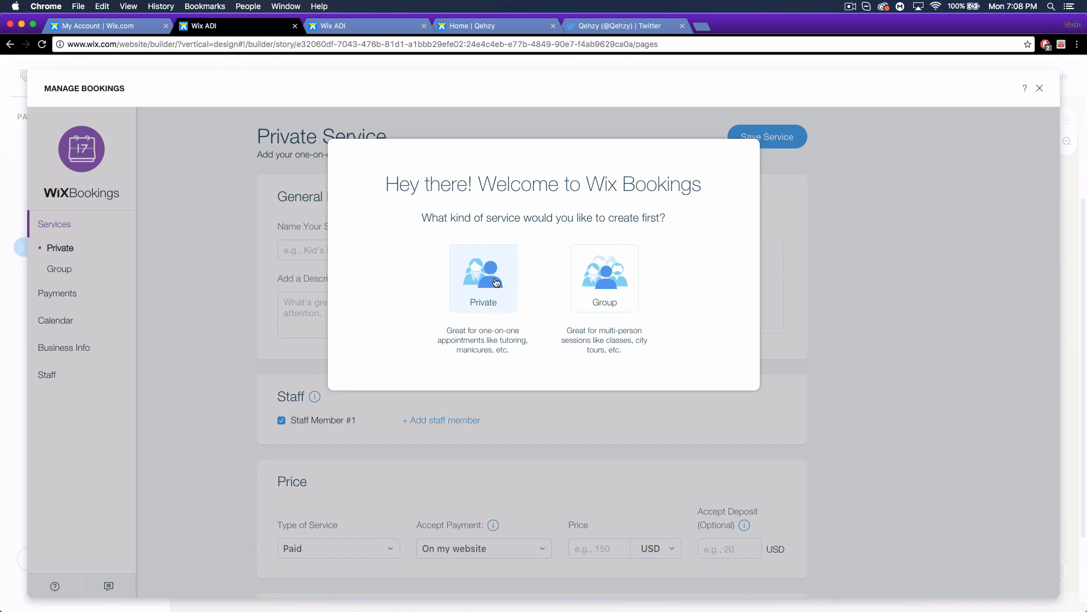
{"action": "left_click", "coordinate": [496, 306]}
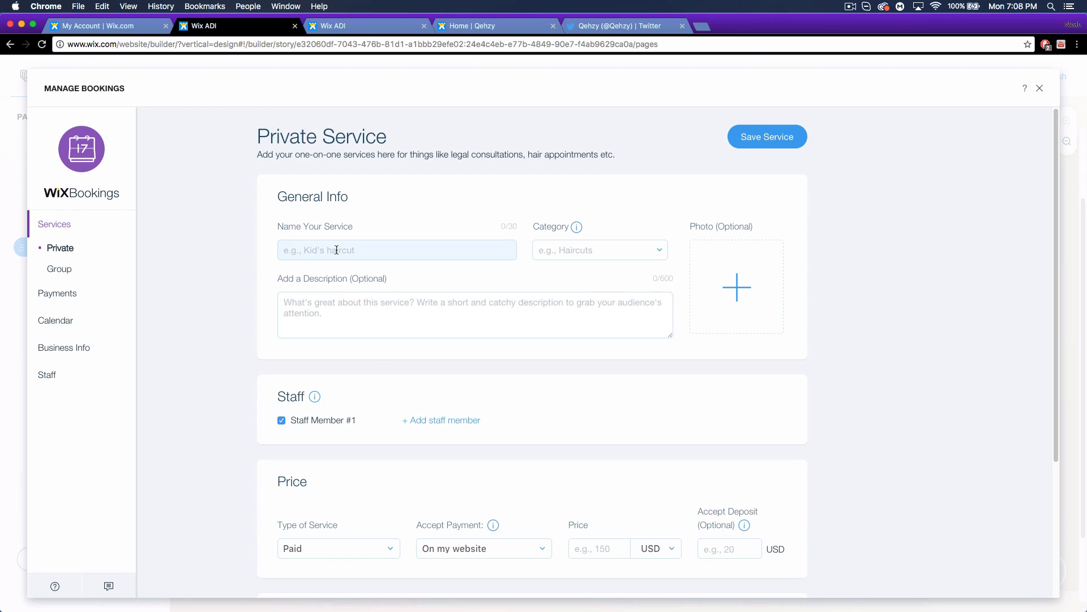
Name the service 'Tutorial' and assign it a new 'Design' category.
{"action": "left_click", "coordinate": [313, 246]}
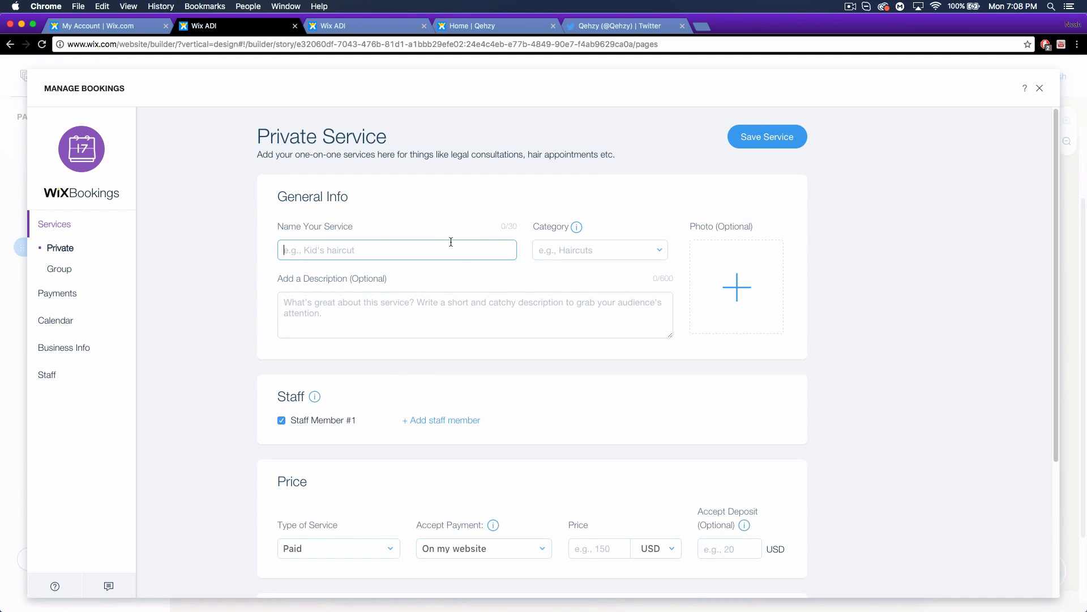
{"action": "key", "text": "shift"}
{"action": "type", "text": "Tutorial"}
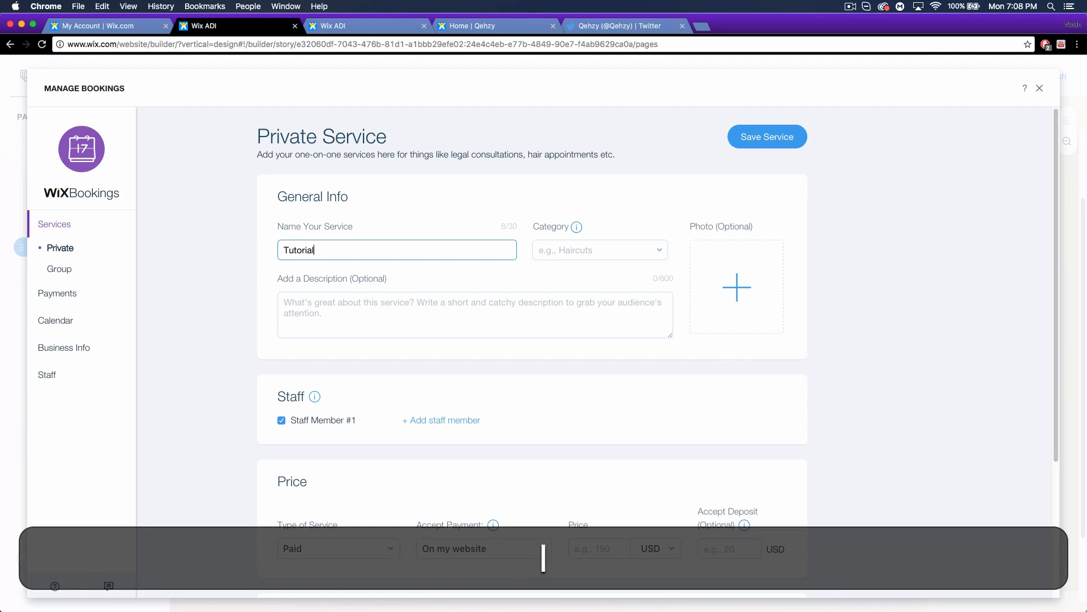
{"action": "left_click", "coordinate": [576, 250]}
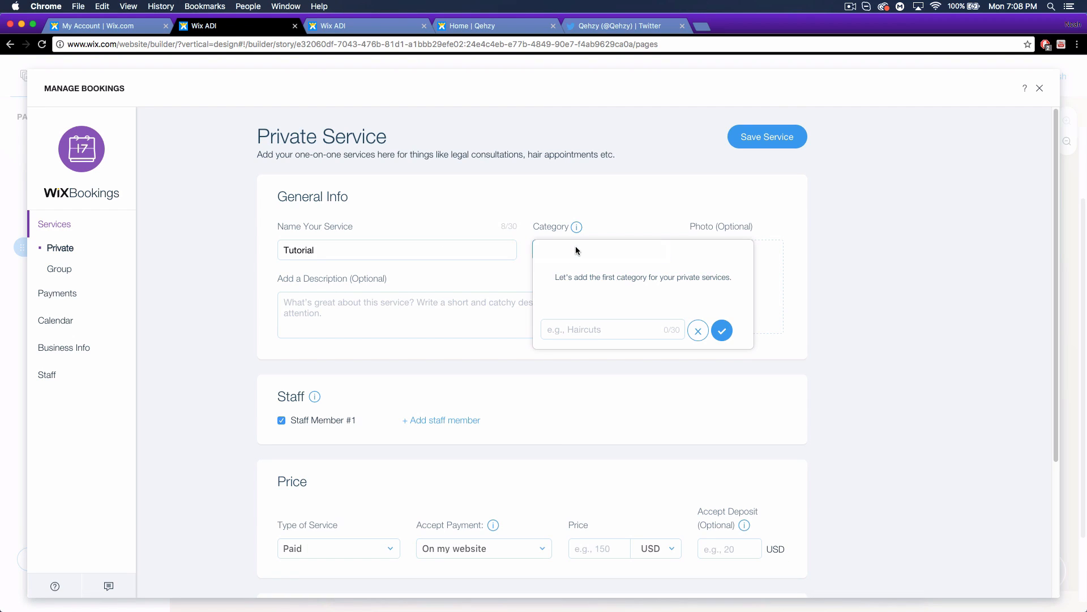
{"action": "key", "text": "shift"}
{"action": "key", "text": "shift+d"}
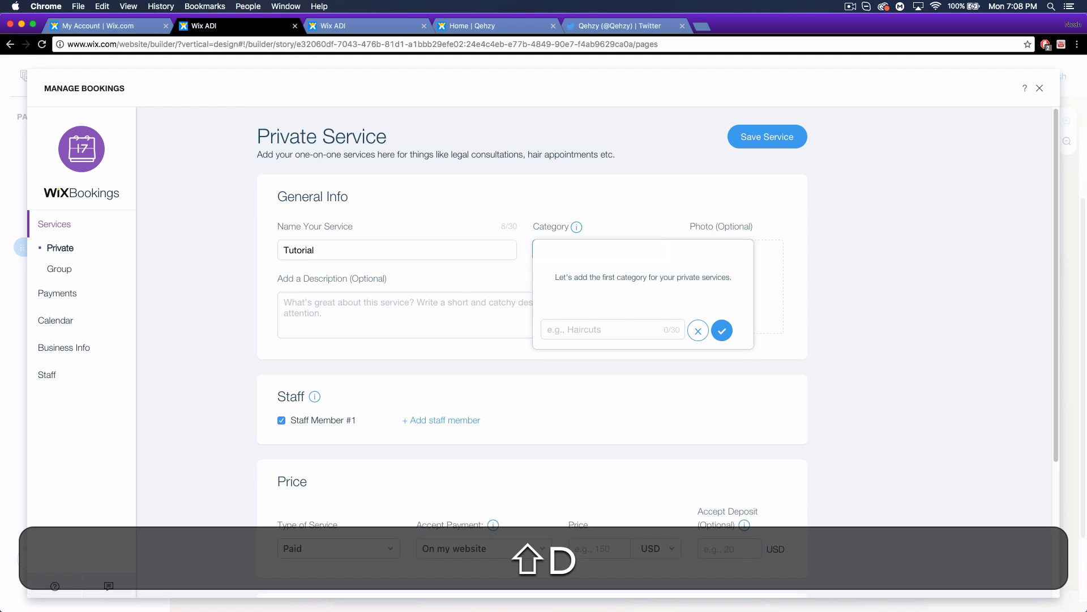
{"action": "left_click", "coordinate": [581, 328]}
{"action": "type", "text": "Design"}
{"action": "key", "text": "Return"}
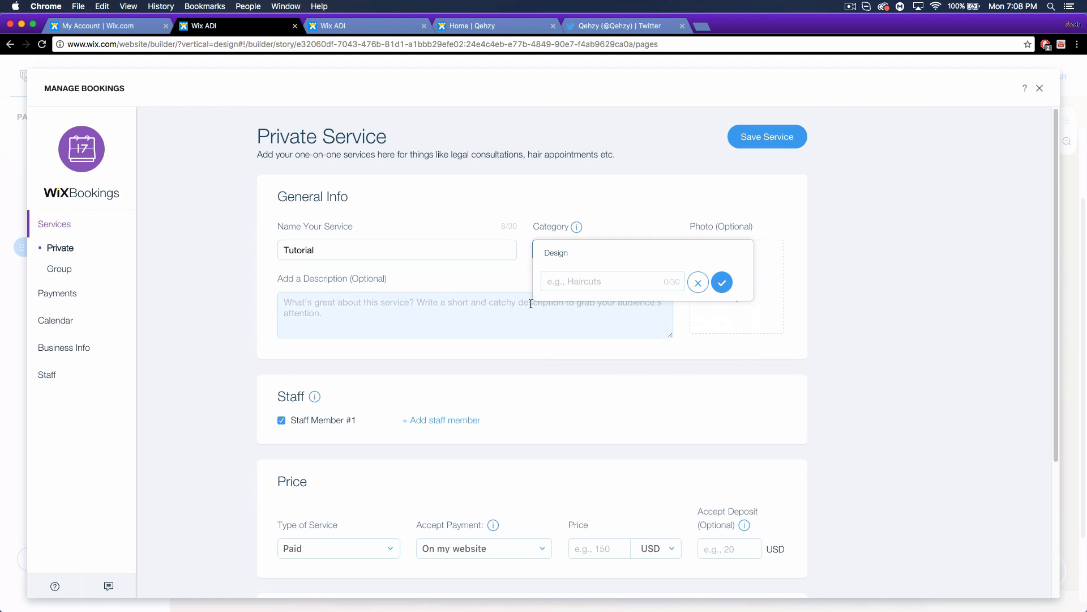
{"action": "left_click", "coordinate": [917, 317]}
Set a 1-hour duration, location 'At the salon', and 20 minutes between appointments.
{"action": "scroll", "coordinate": [854, 391], "scroll_direction": "down", "scroll_amount": 4}
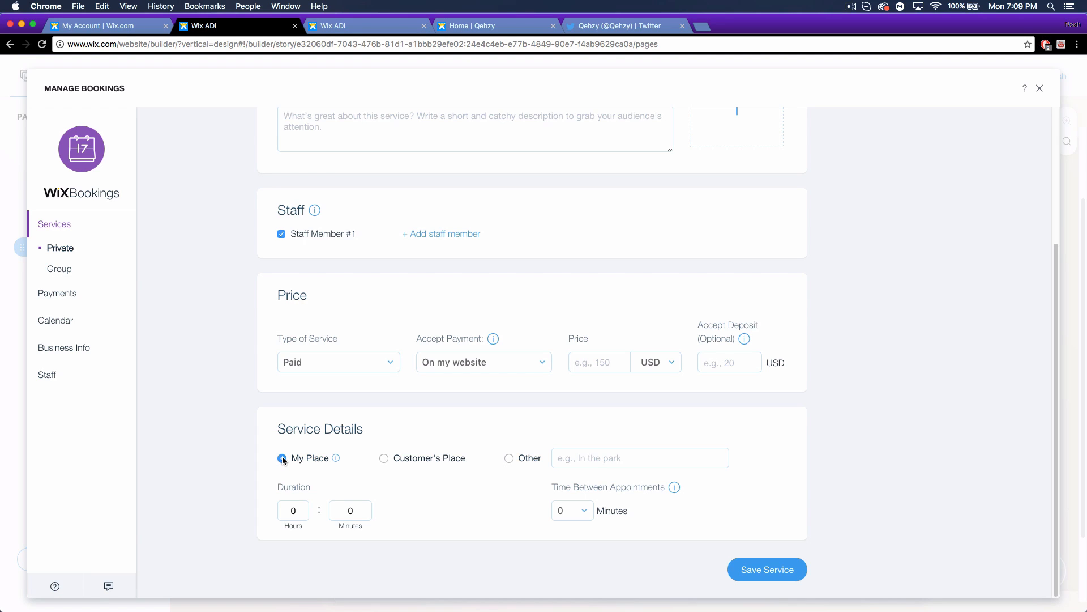
{"action": "left_click", "coordinate": [282, 504]}
{"action": "type", "text": "1"}
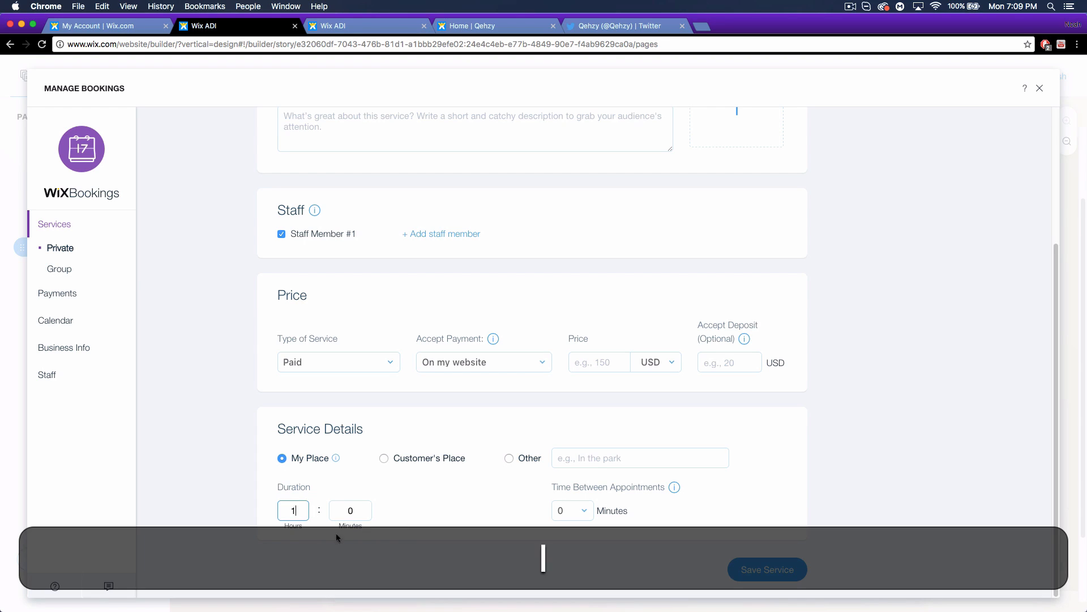
{"action": "left_click", "coordinate": [586, 513]}
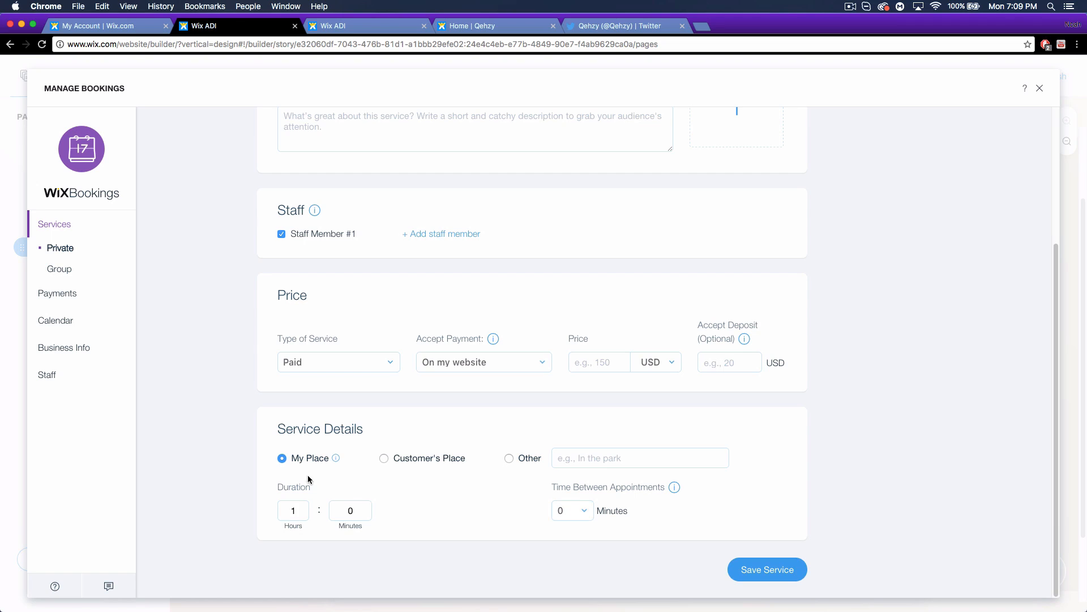
{"action": "left_click", "coordinate": [509, 458]}
{"action": "left_click", "coordinate": [583, 511]}
{"action": "left_click", "coordinate": [577, 559]}
{"action": "left_click", "coordinate": [626, 458]}
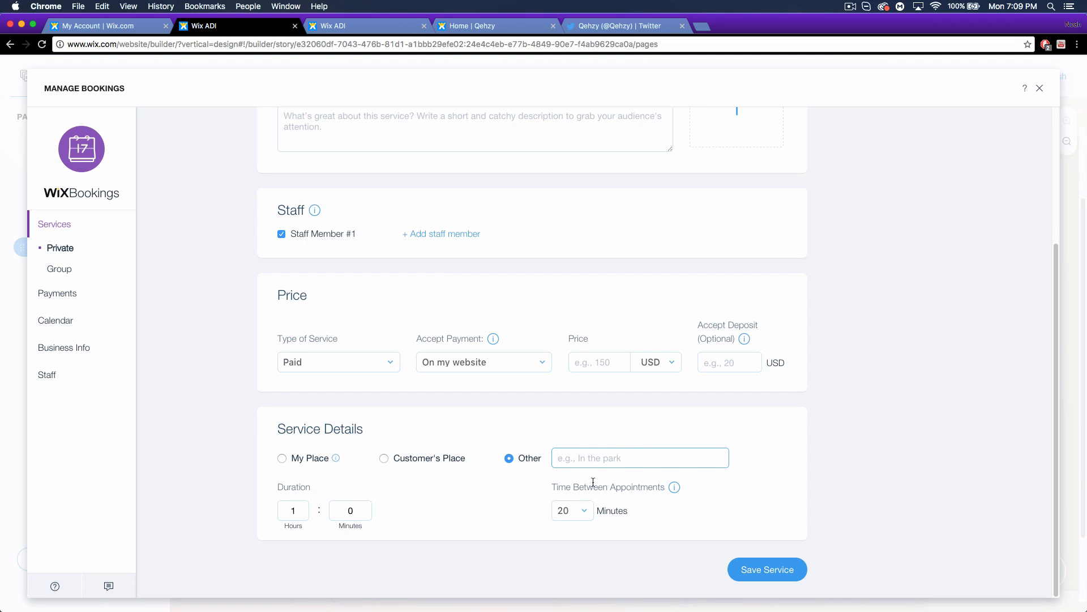
{"action": "type", "text": "At the sal"}
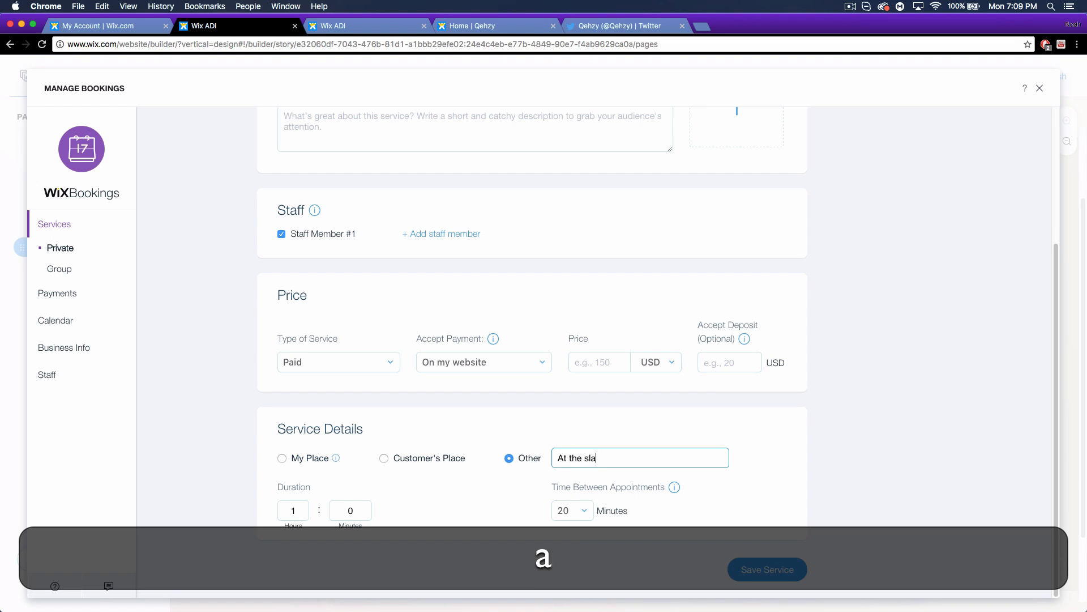
{"action": "type", "text": "on"}
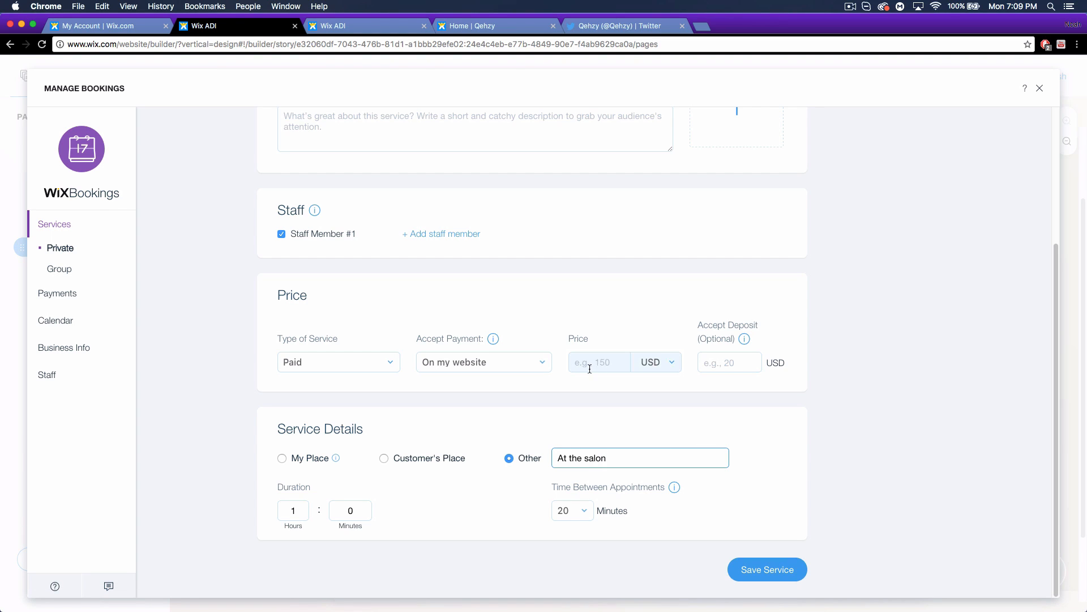
Keep the service paid with in-person payment, then move on to Payments setup.
{"action": "left_click", "coordinate": [359, 363]}
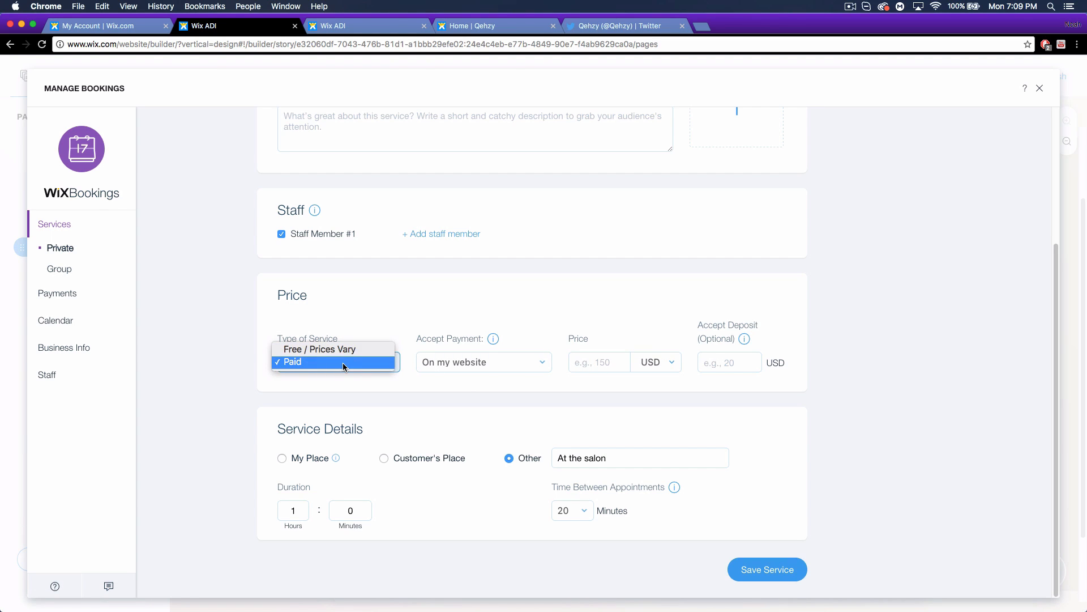
{"action": "left_click", "coordinate": [342, 363]}
{"action": "left_click", "coordinate": [494, 362]}
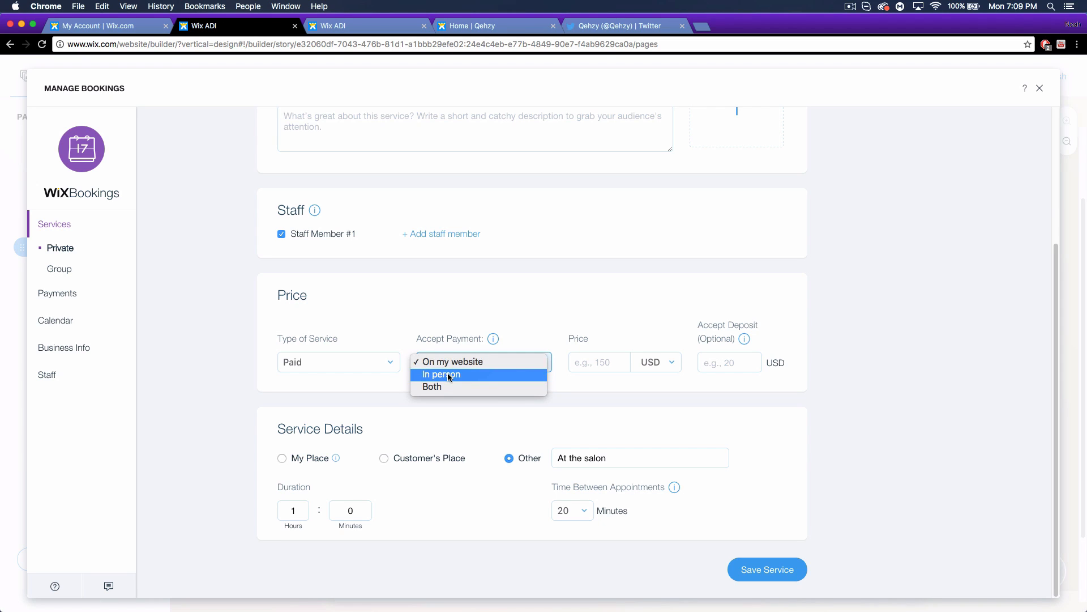
{"action": "left_click", "coordinate": [469, 375]}
{"action": "left_click", "coordinate": [589, 362]}
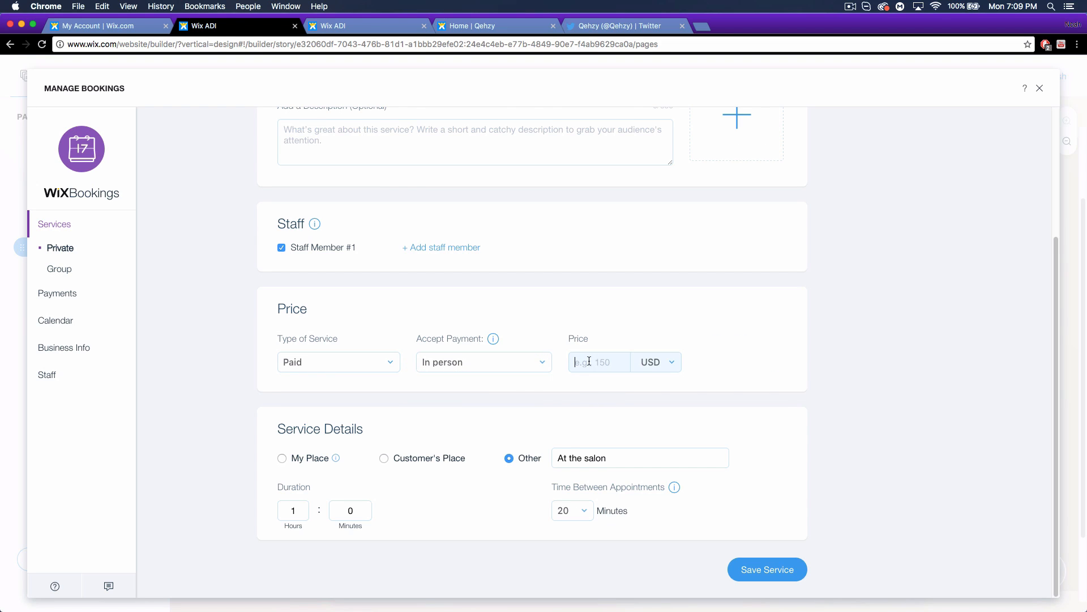
{"action": "left_click", "coordinate": [45, 289]}
Open the Calendar, dismiss both tour tips, view Staff, then close Manage Bookings.
{"action": "left_click", "coordinate": [69, 328]}
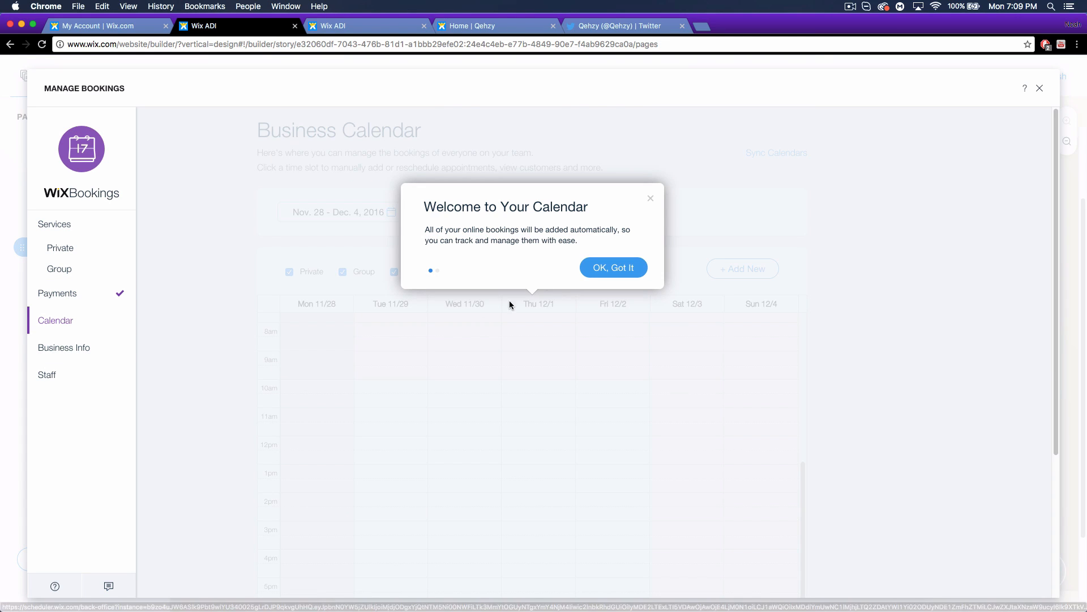
{"action": "left_click", "coordinate": [651, 199]}
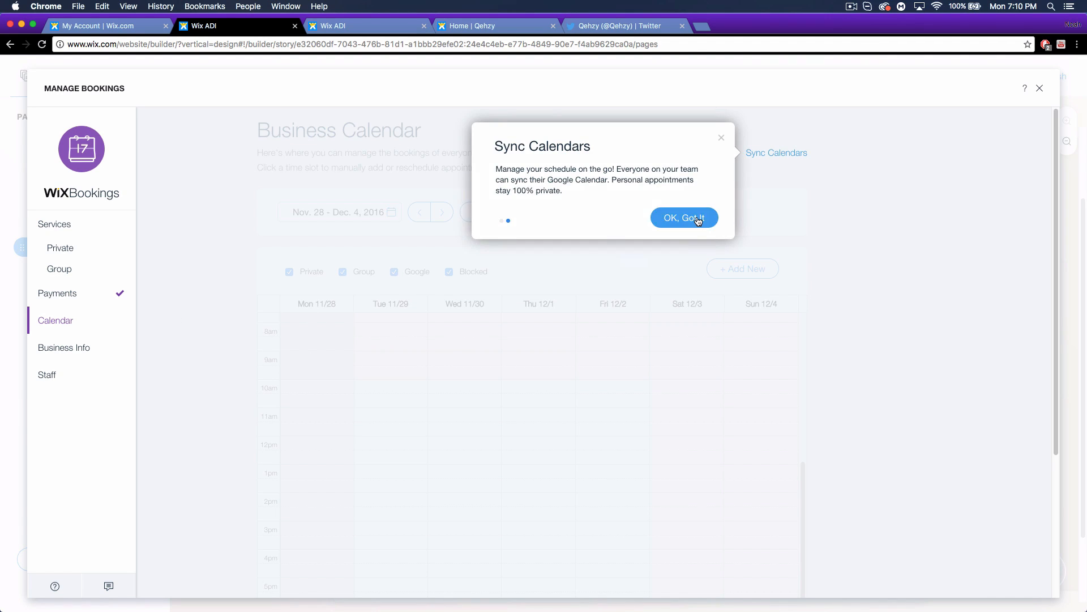
{"action": "left_click", "coordinate": [698, 220]}
{"action": "left_click", "coordinate": [85, 375]}
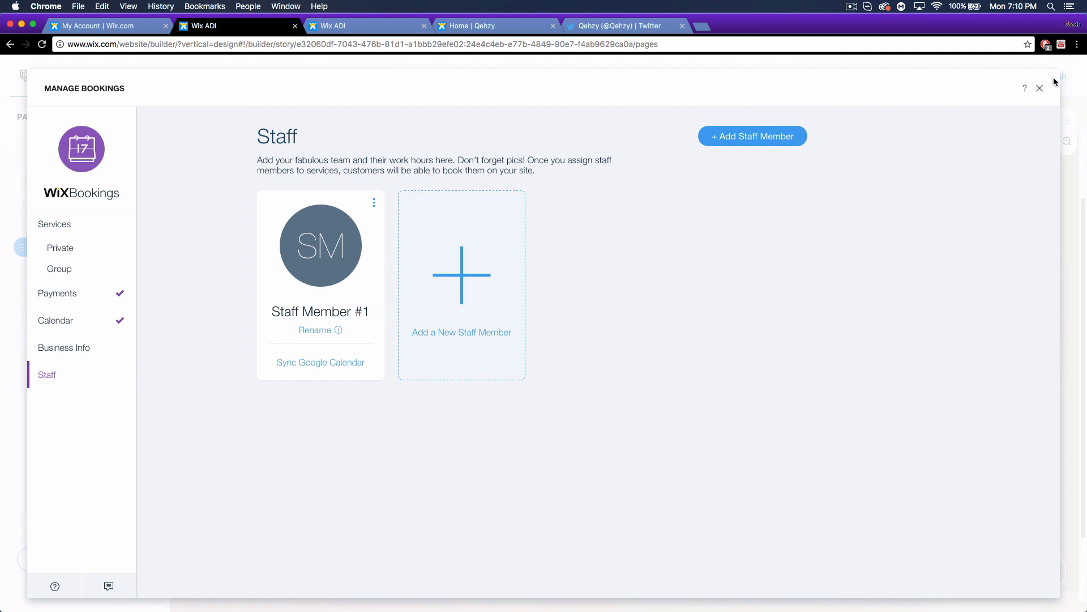
{"action": "left_click", "coordinate": [1041, 90]}
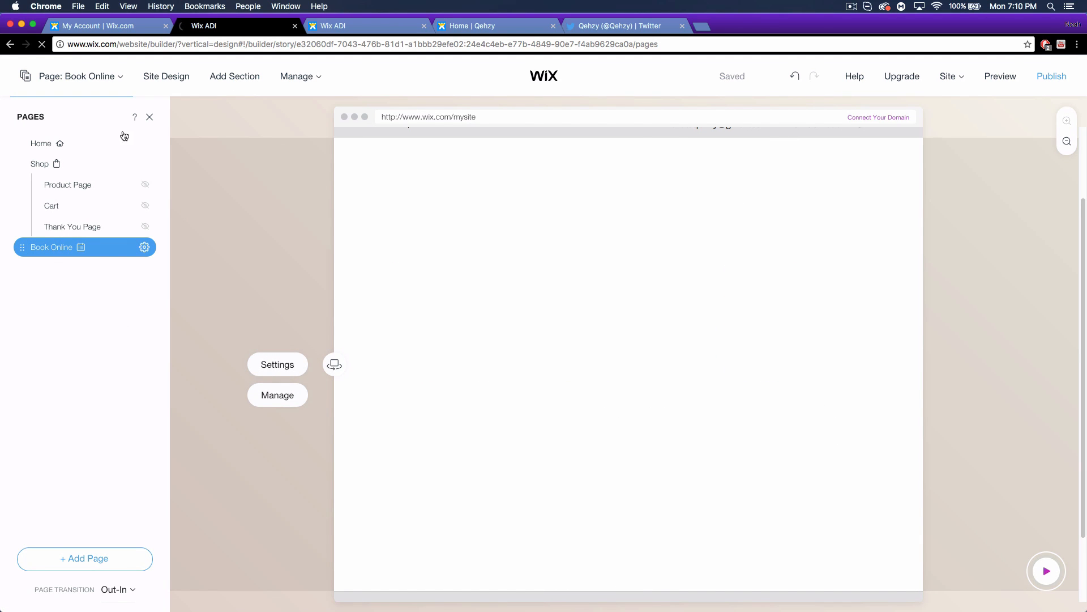
On the Home page, apply the Hi Rise design kit from Site Design.
{"action": "left_click", "coordinate": [43, 149]}
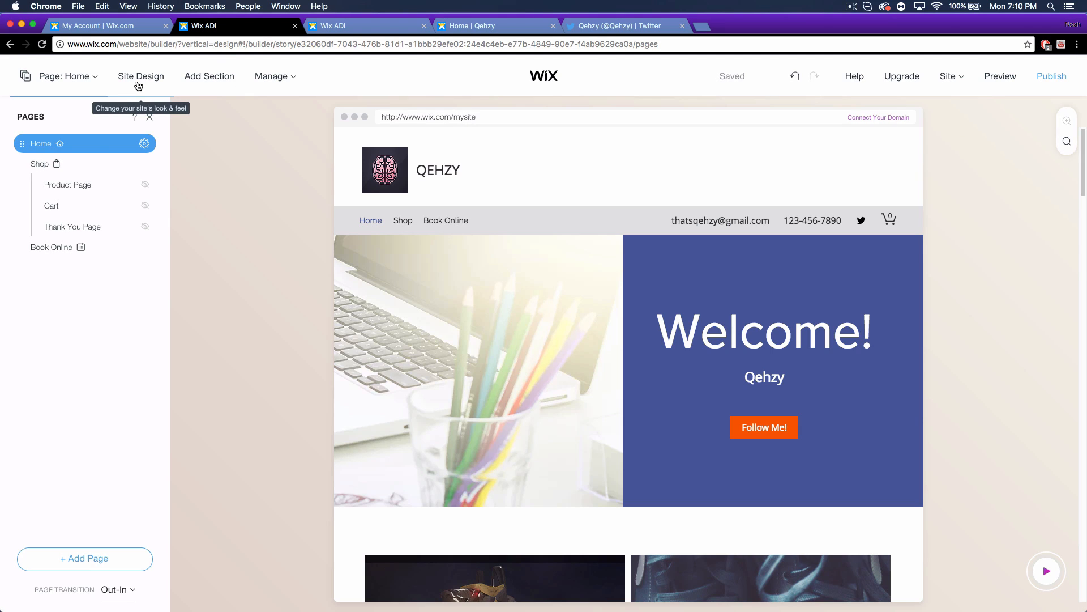
{"action": "left_click", "coordinate": [131, 78]}
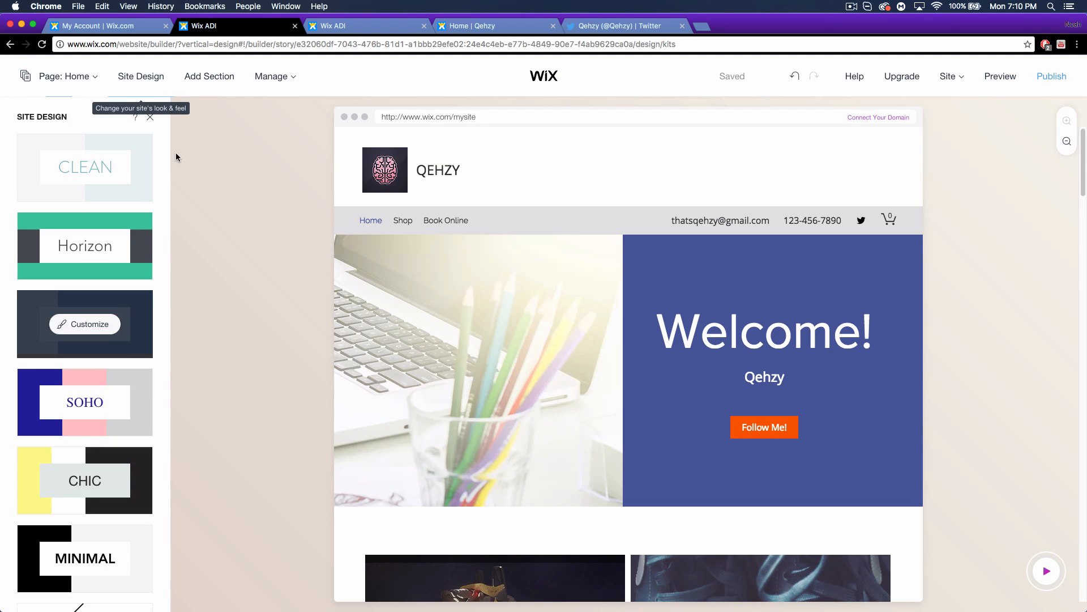
{"action": "scroll", "coordinate": [116, 283], "scroll_direction": "down", "scroll_amount": 20}
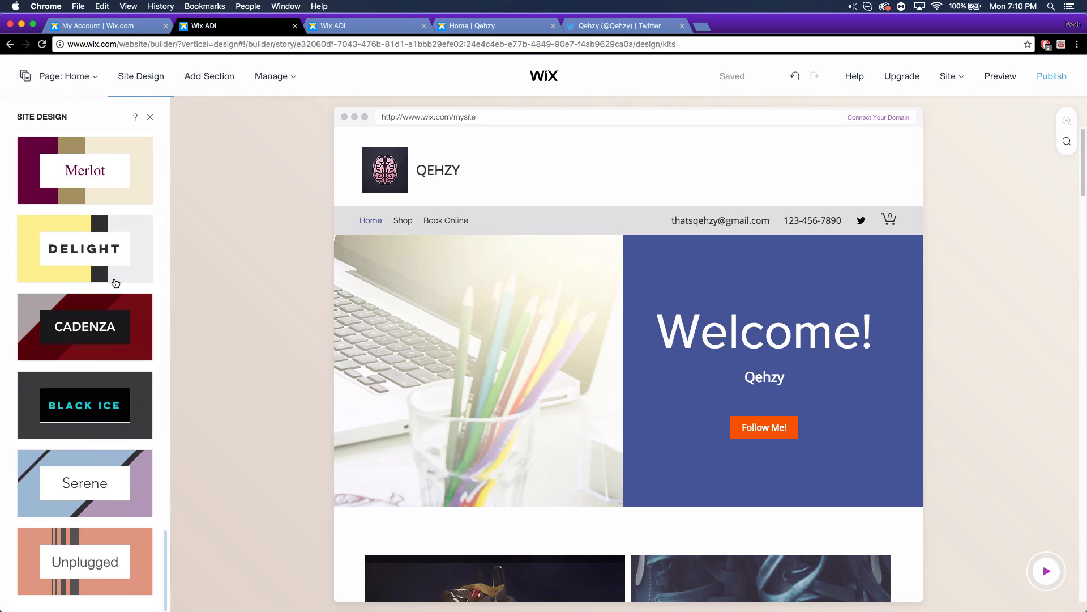
{"action": "scroll", "coordinate": [116, 282], "scroll_direction": "up", "scroll_amount": 12}
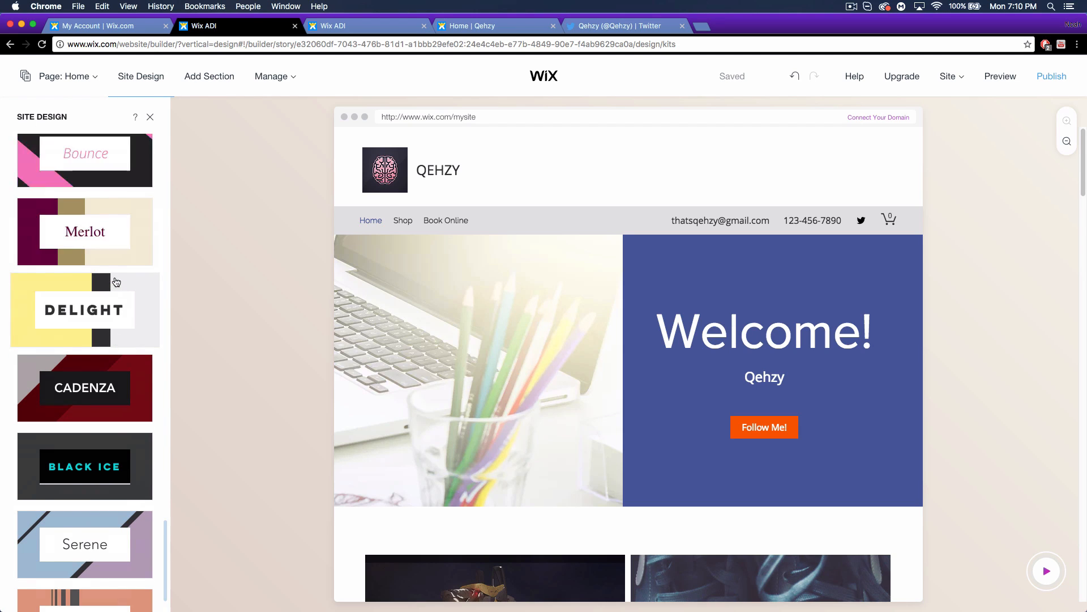
{"action": "scroll", "coordinate": [117, 282], "scroll_direction": "up", "scroll_amount": 10}
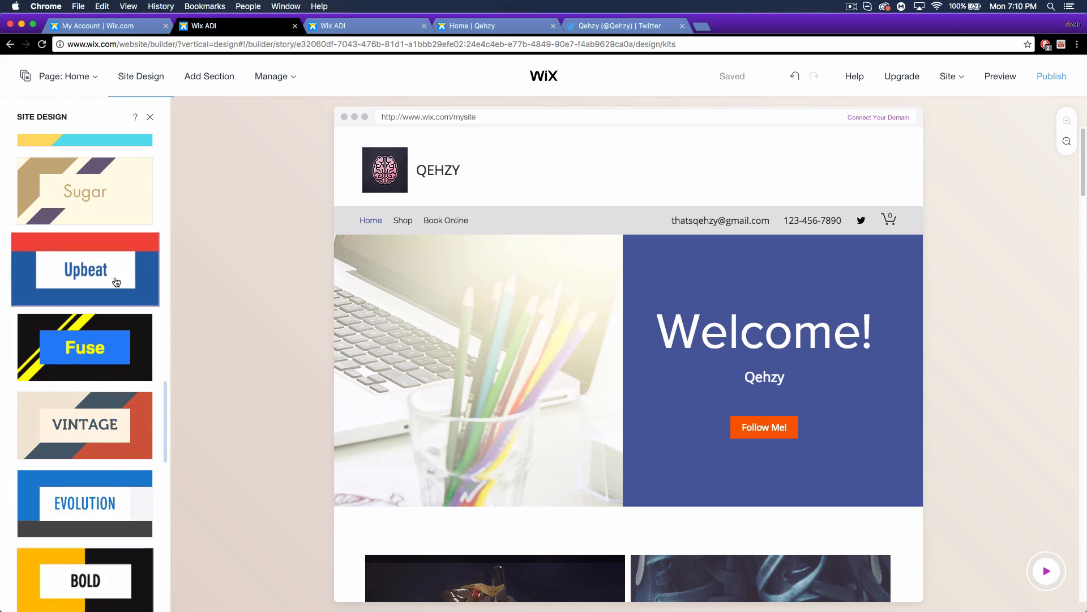
{"action": "scroll", "coordinate": [116, 282], "scroll_direction": "up", "scroll_amount": 4}
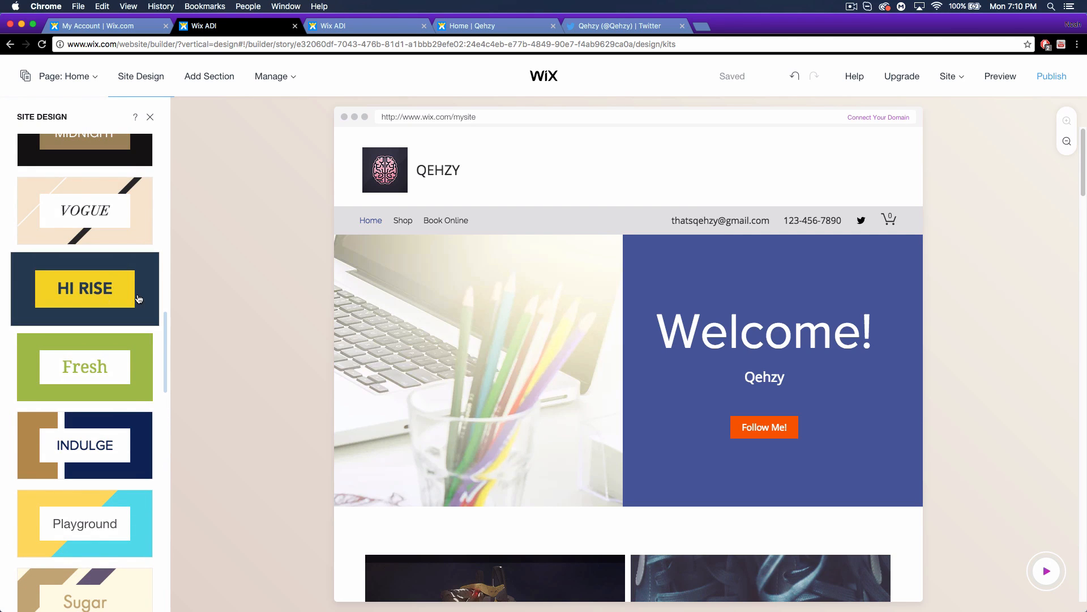
{"action": "left_click", "coordinate": [138, 298]}
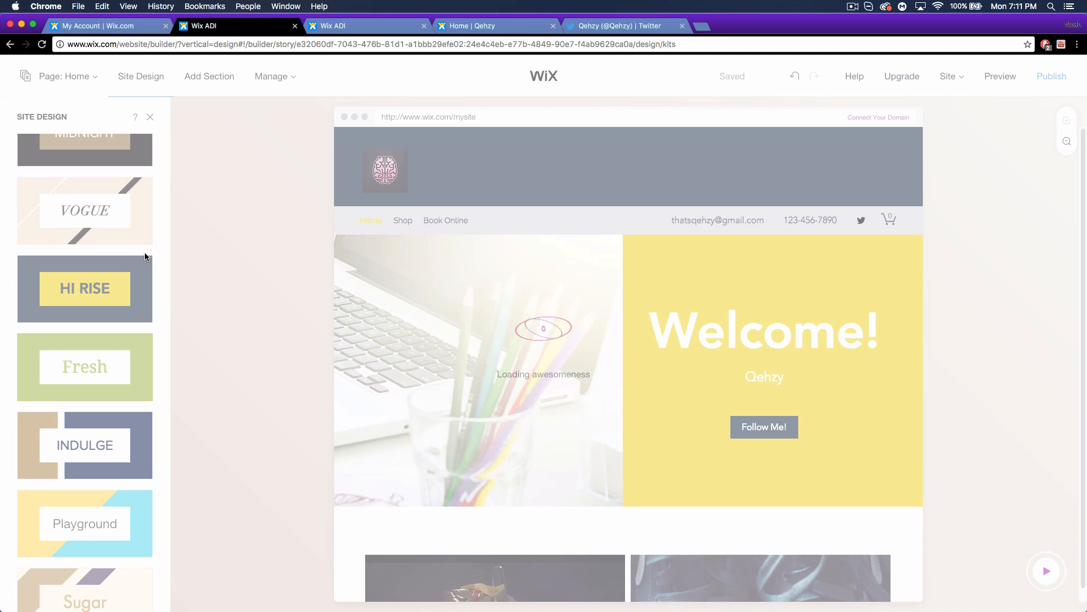
Customize Hi Rise with the cyan and black colour set and close the design panel.
{"action": "mouse_move", "coordinate": [83, 269]}
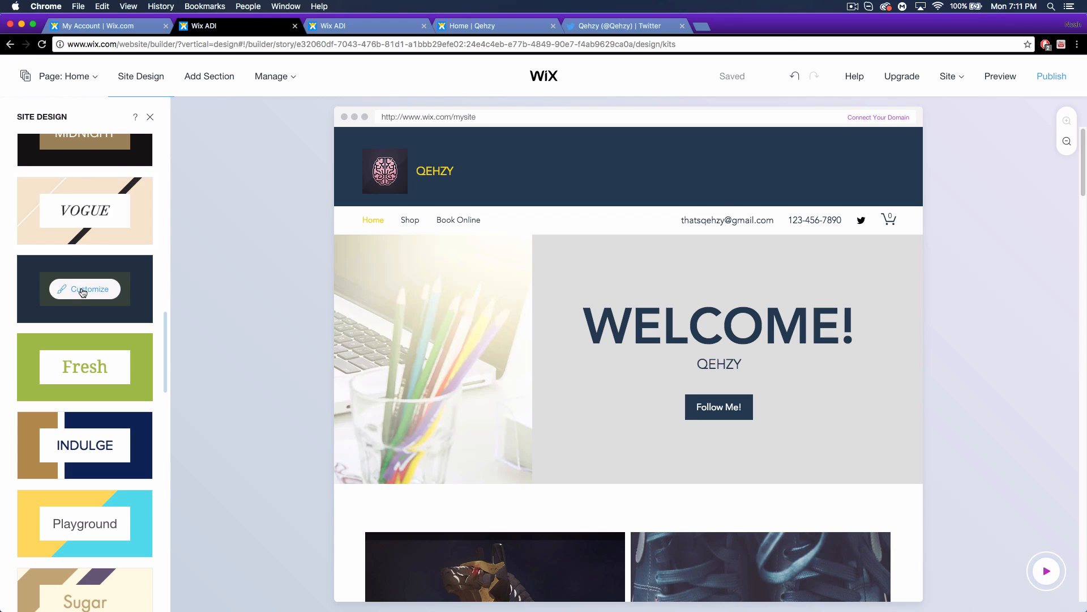
{"action": "left_click", "coordinate": [83, 290]}
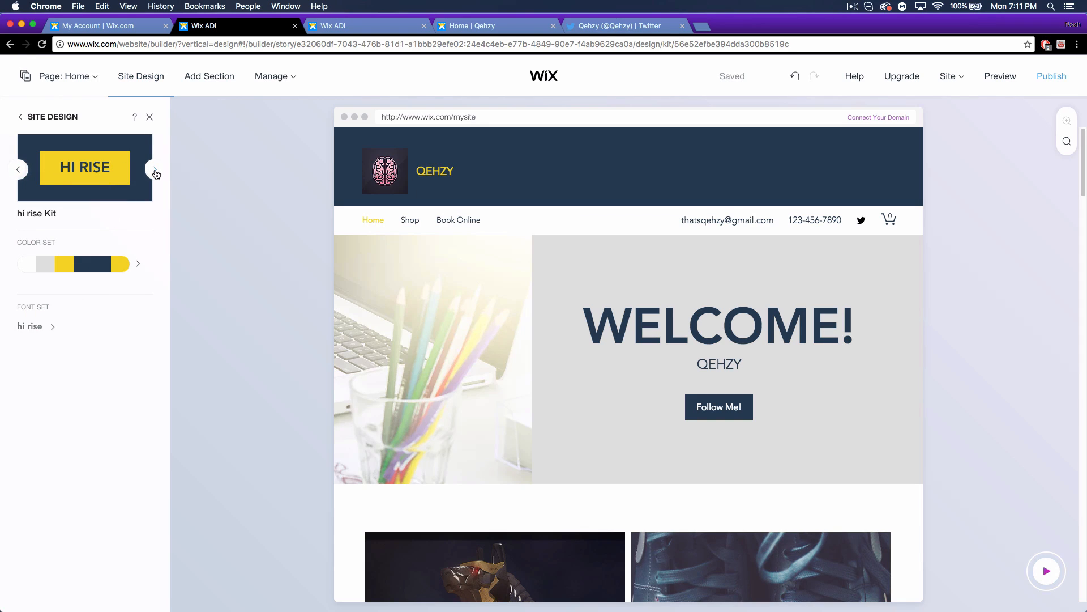
{"action": "left_click", "coordinate": [80, 263]}
{"action": "left_click", "coordinate": [240, 467]}
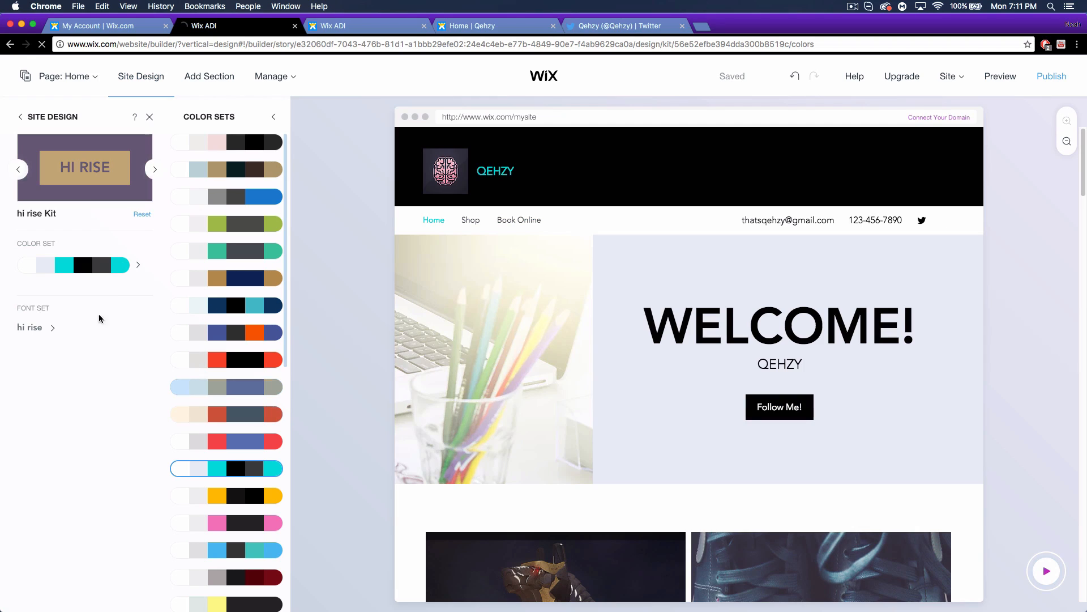
{"action": "left_click", "coordinate": [50, 329]}
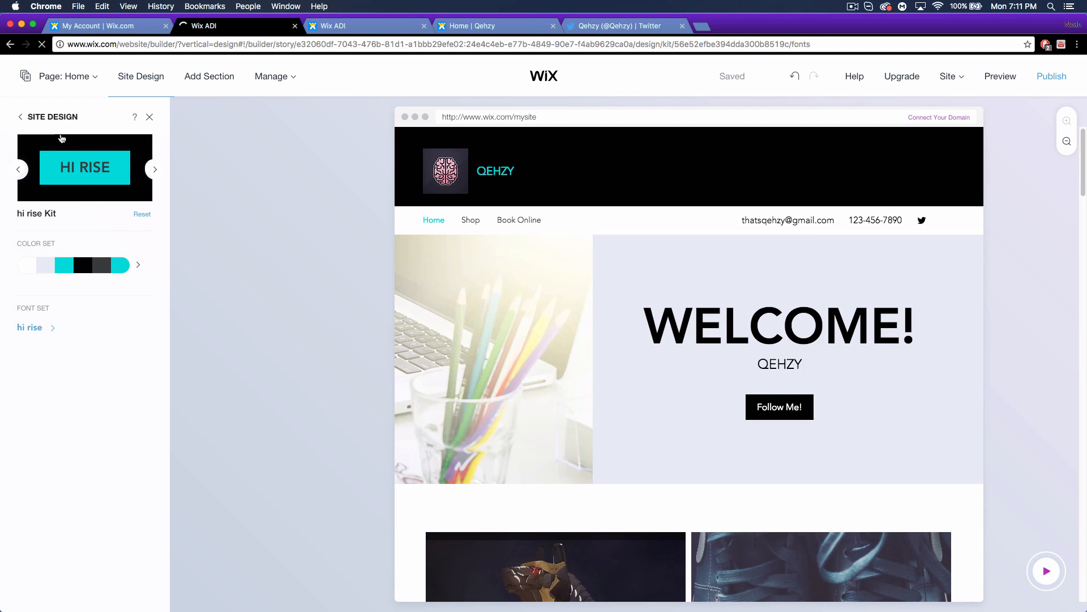
{"action": "left_click", "coordinate": [151, 119]}
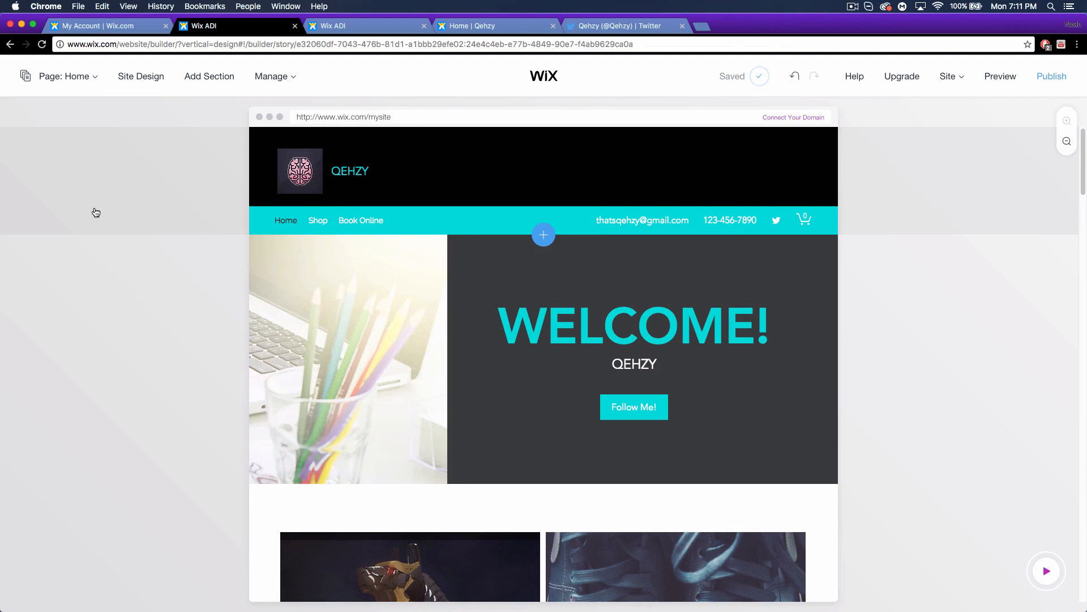
Open Add Section, show all optional section types, and preview the Team Members layouts.
{"action": "left_click", "coordinate": [201, 79]}
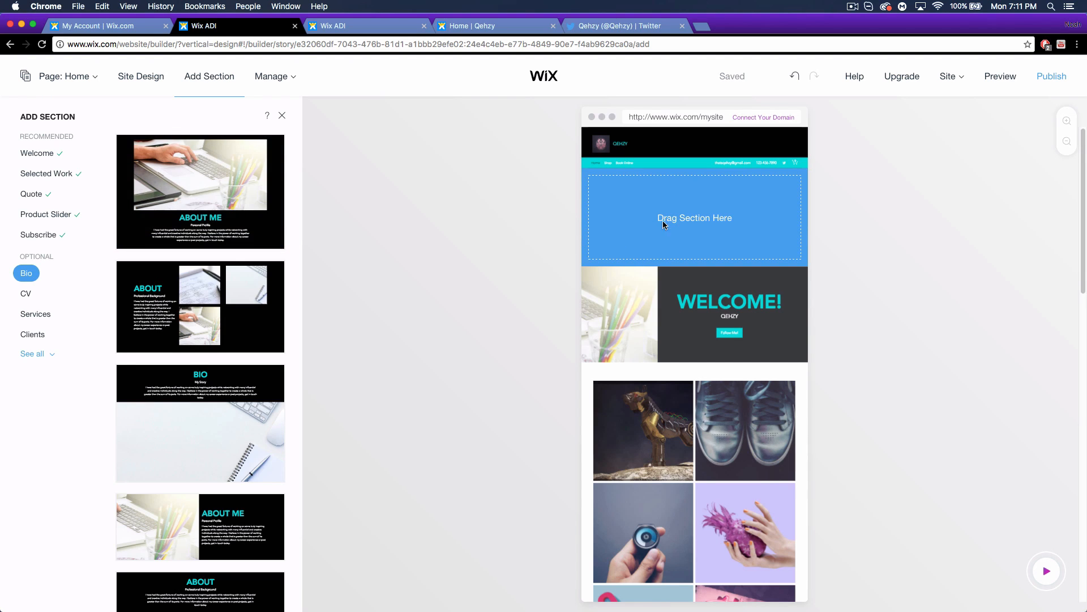
{"action": "scroll", "coordinate": [758, 454], "scroll_direction": "down", "scroll_amount": 15}
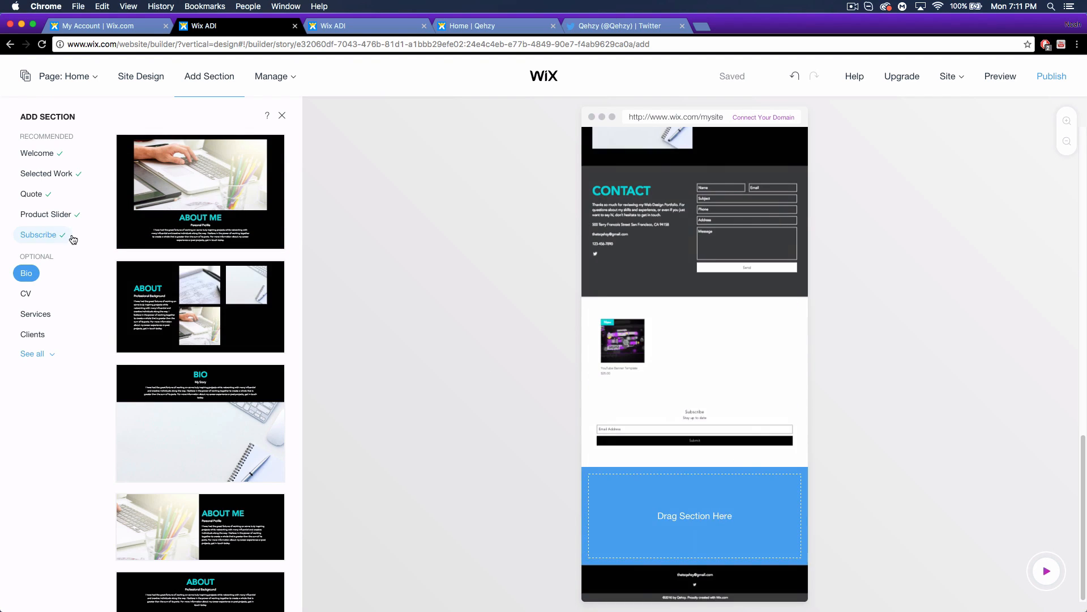
{"action": "left_click", "coordinate": [48, 356]}
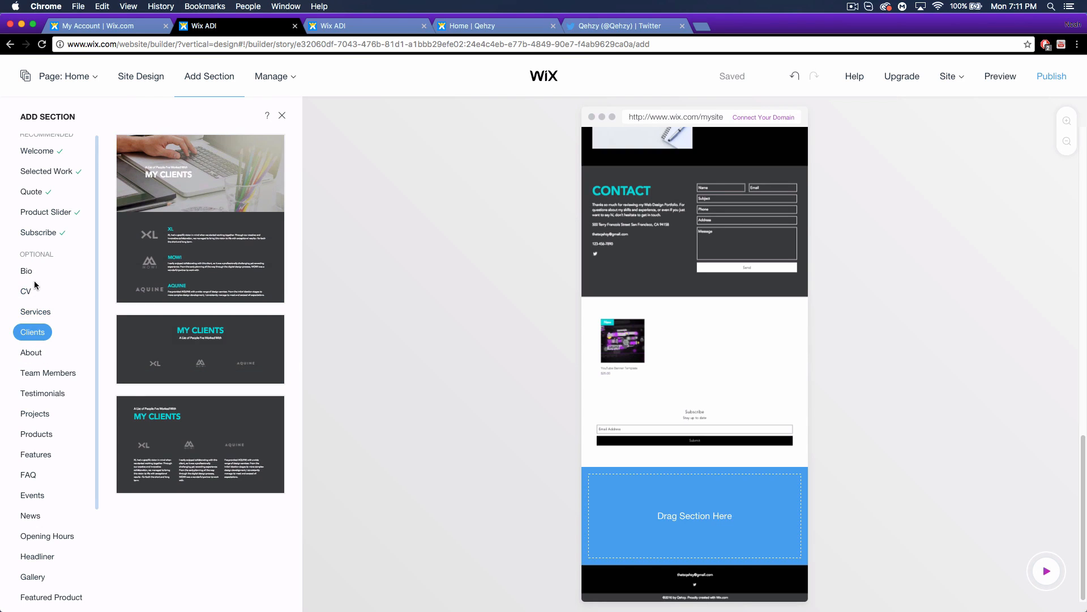
{"action": "scroll", "coordinate": [43, 289], "scroll_direction": "down", "scroll_amount": 1}
{"action": "left_click", "coordinate": [47, 356]}
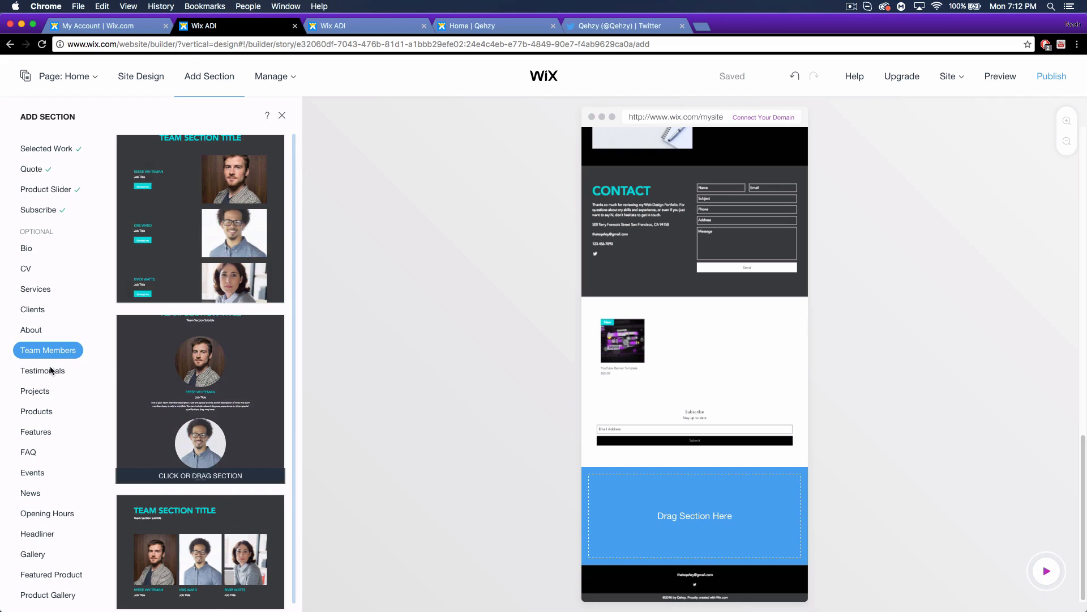
Preview News, Headliner, Gallery, Featured Product, Product Gallery and Blog Post Gallery layouts.
{"action": "scroll", "coordinate": [63, 351], "scroll_direction": "down", "scroll_amount": 2}
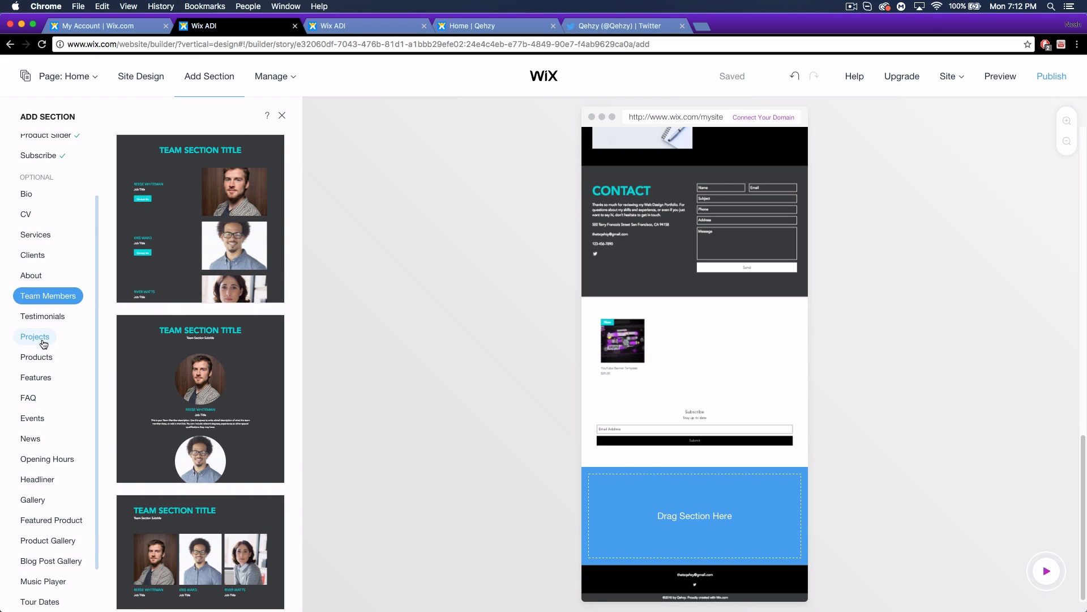
{"action": "scroll", "coordinate": [39, 418], "scroll_direction": "down", "scroll_amount": 1}
{"action": "left_click", "coordinate": [39, 419]}
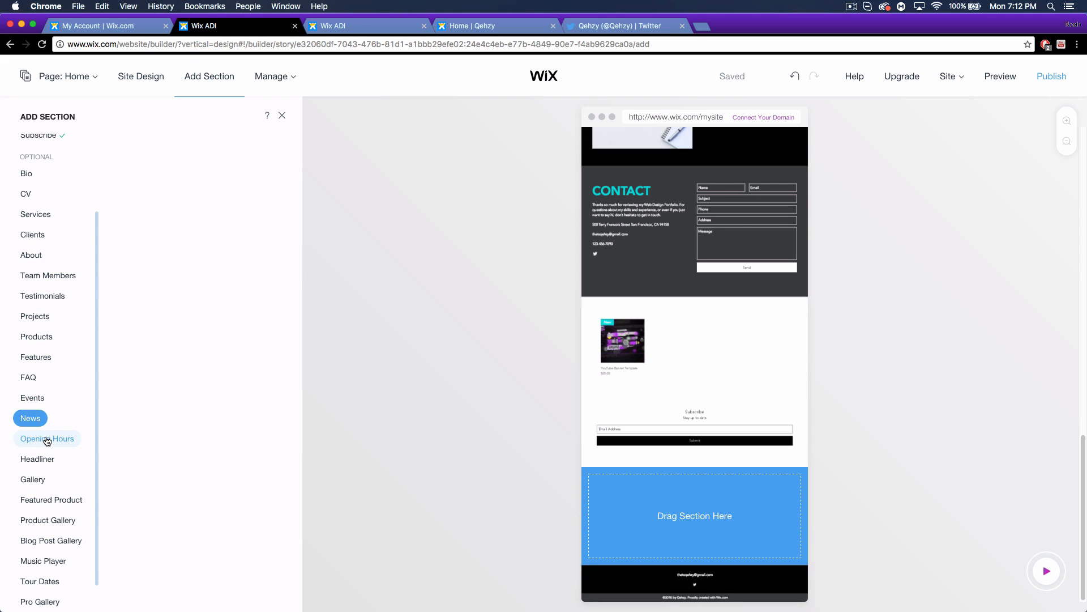
{"action": "scroll", "coordinate": [47, 442], "scroll_direction": "down", "scroll_amount": 2}
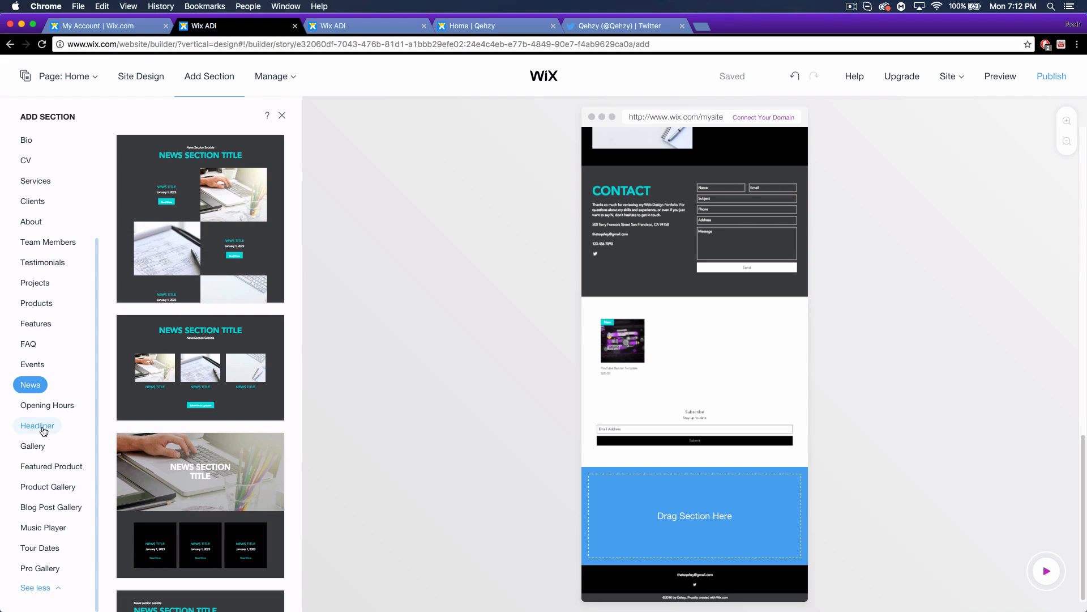
{"action": "left_click", "coordinate": [45, 427]}
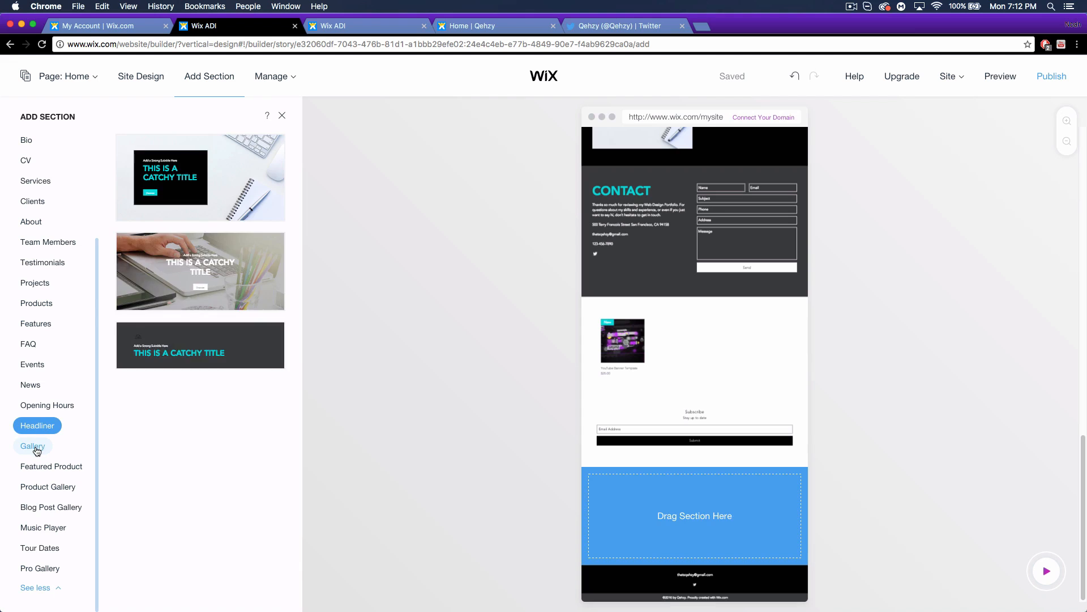
{"action": "left_click", "coordinate": [38, 445]}
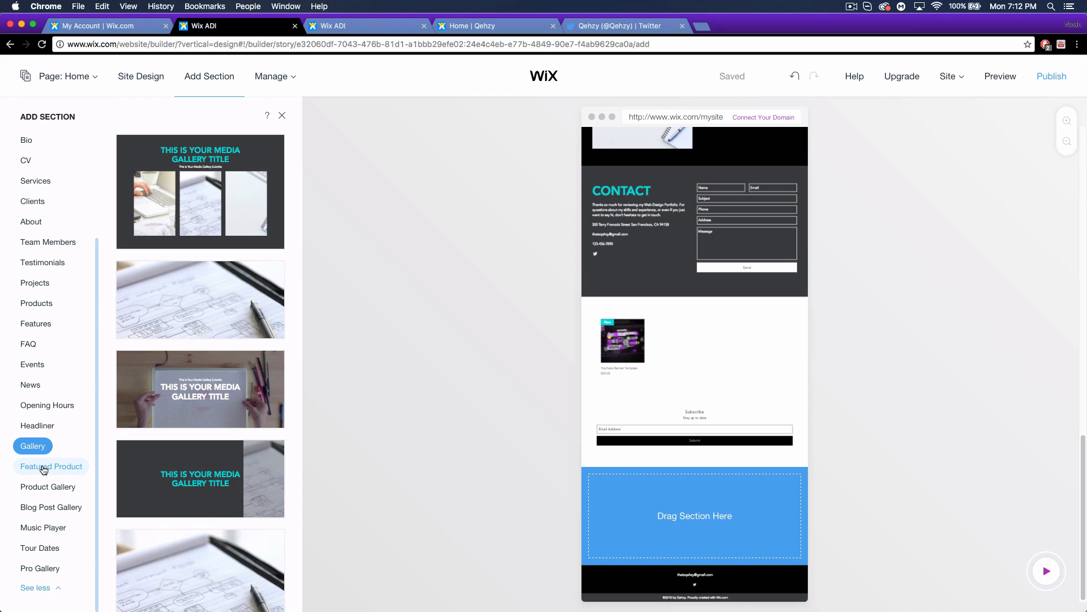
{"action": "left_click", "coordinate": [43, 468]}
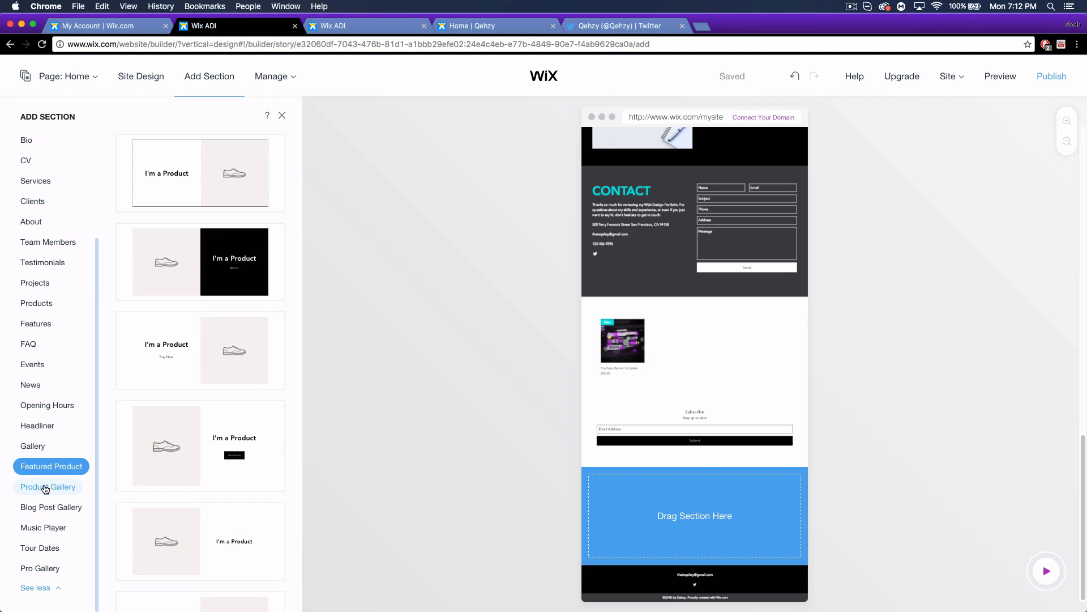
{"action": "left_click", "coordinate": [44, 488]}
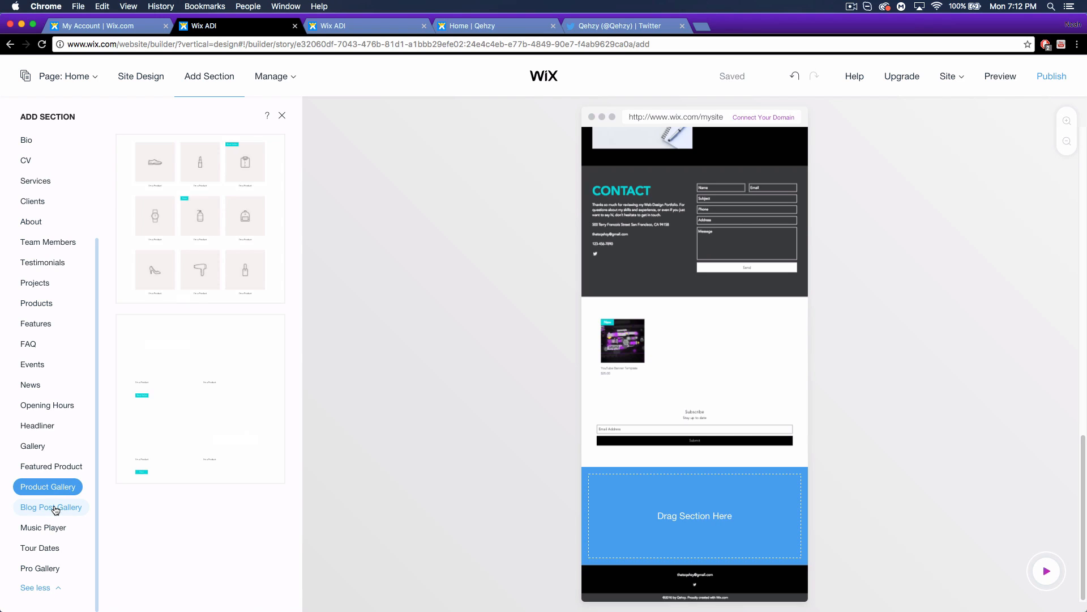
{"action": "left_click", "coordinate": [55, 511]}
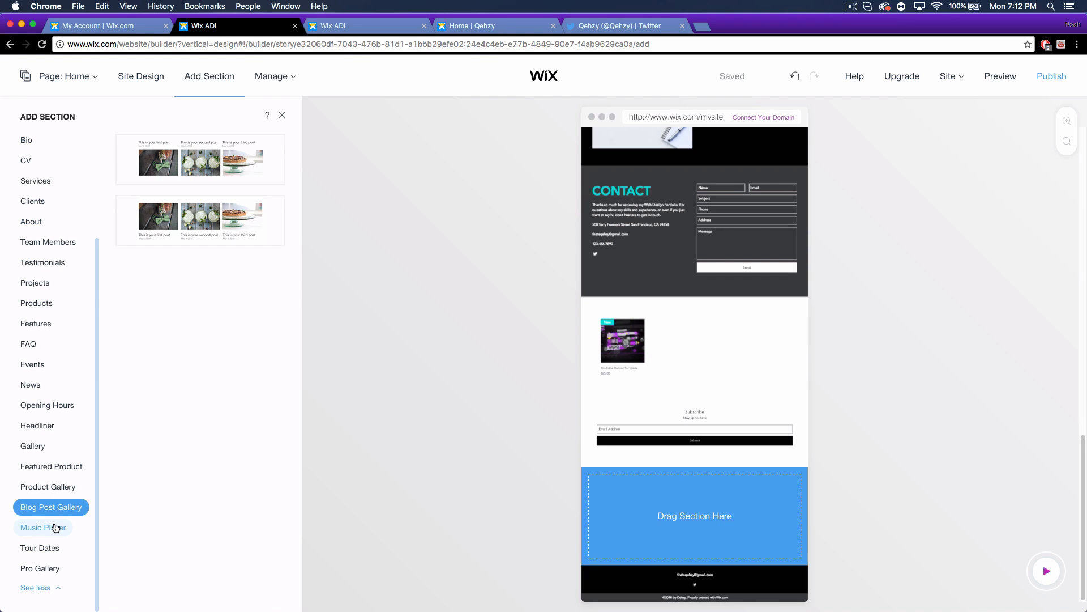
Preview the Music Player, Tour Dates, Pro Gallery and Testimonials section layouts.
{"action": "left_click", "coordinate": [54, 528]}
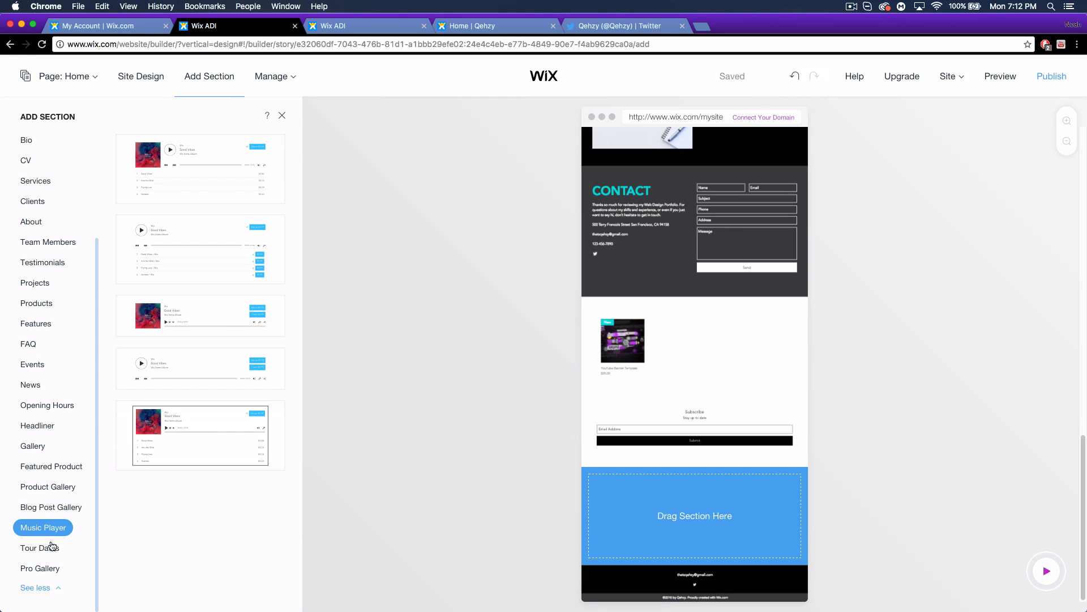
{"action": "left_click", "coordinate": [50, 548]}
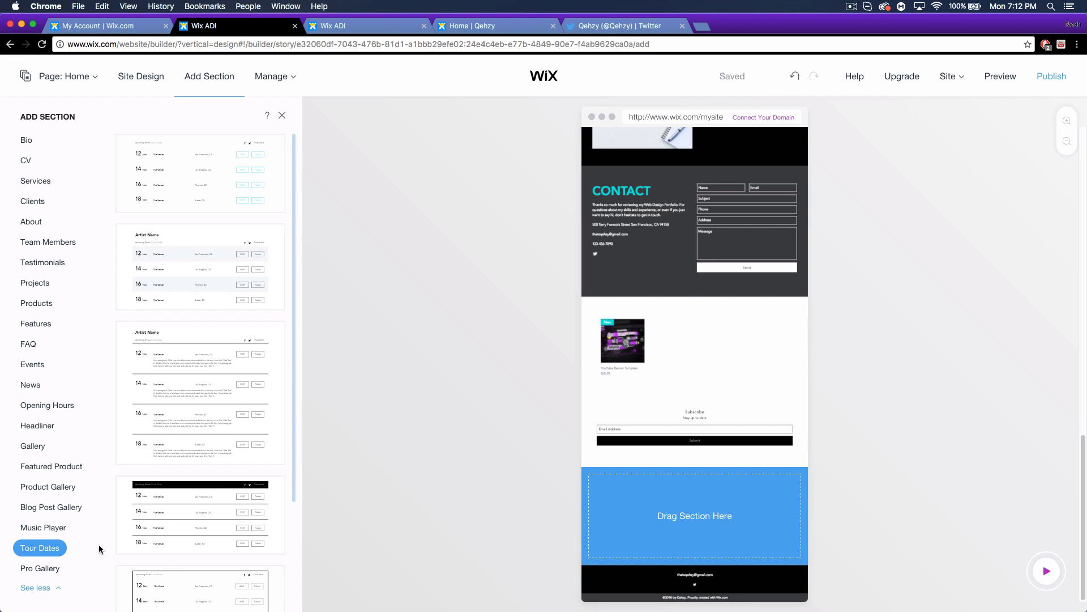
{"action": "left_click", "coordinate": [40, 568]}
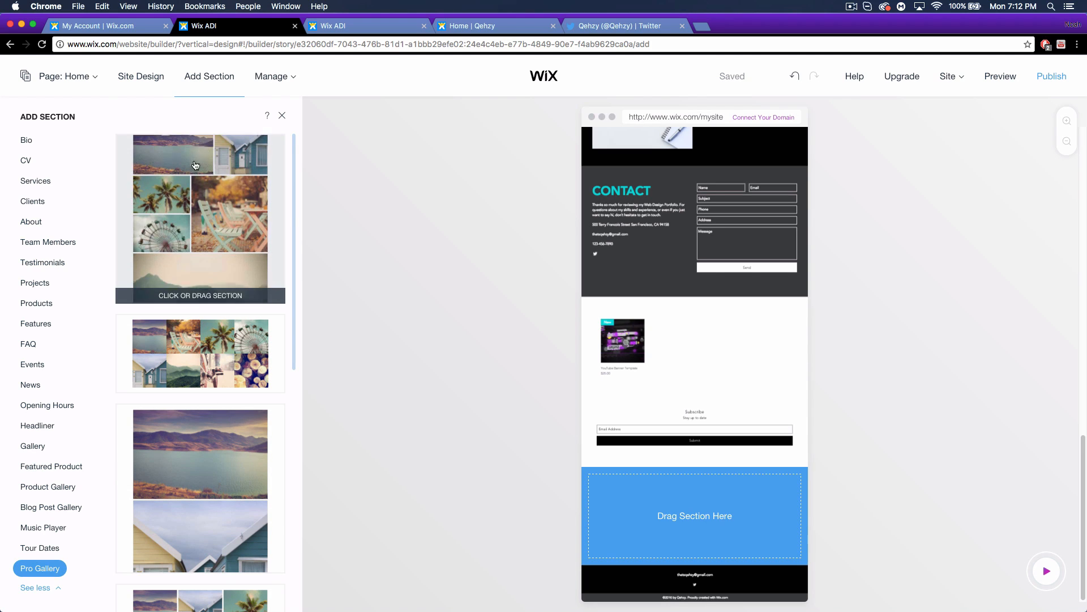
{"action": "scroll", "coordinate": [192, 218], "scroll_direction": "down", "scroll_amount": 7}
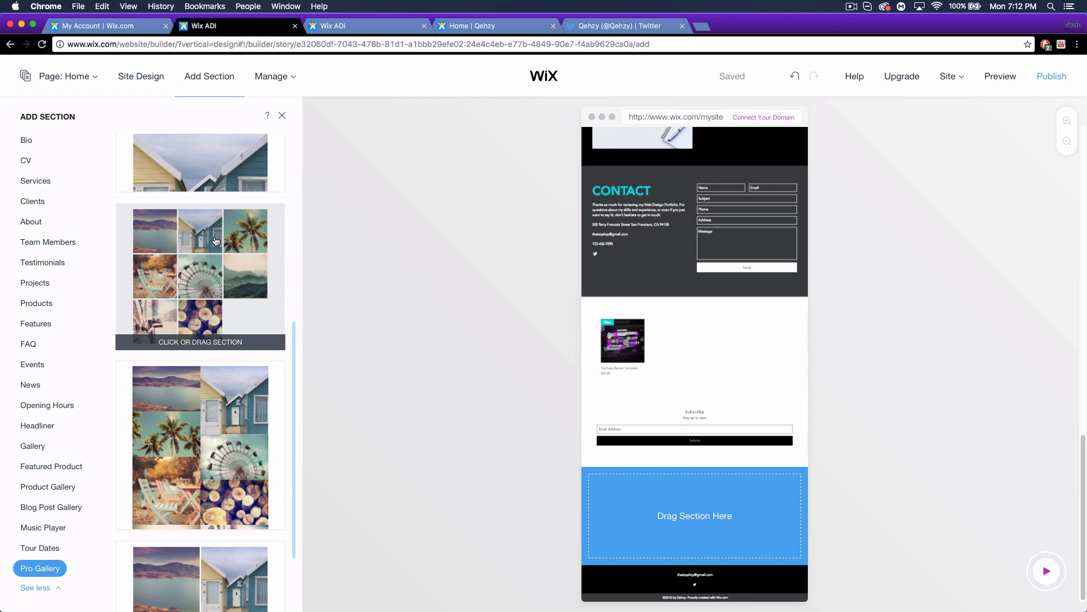
{"action": "scroll", "coordinate": [198, 258], "scroll_direction": "up", "scroll_amount": 7}
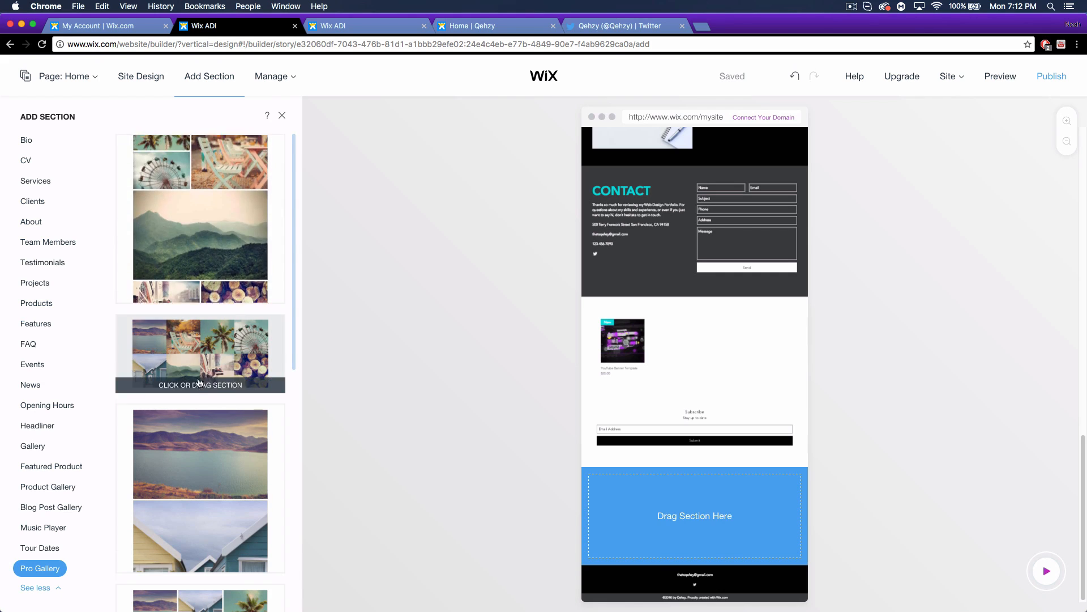
{"action": "scroll", "coordinate": [200, 382], "scroll_direction": "down", "scroll_amount": 5}
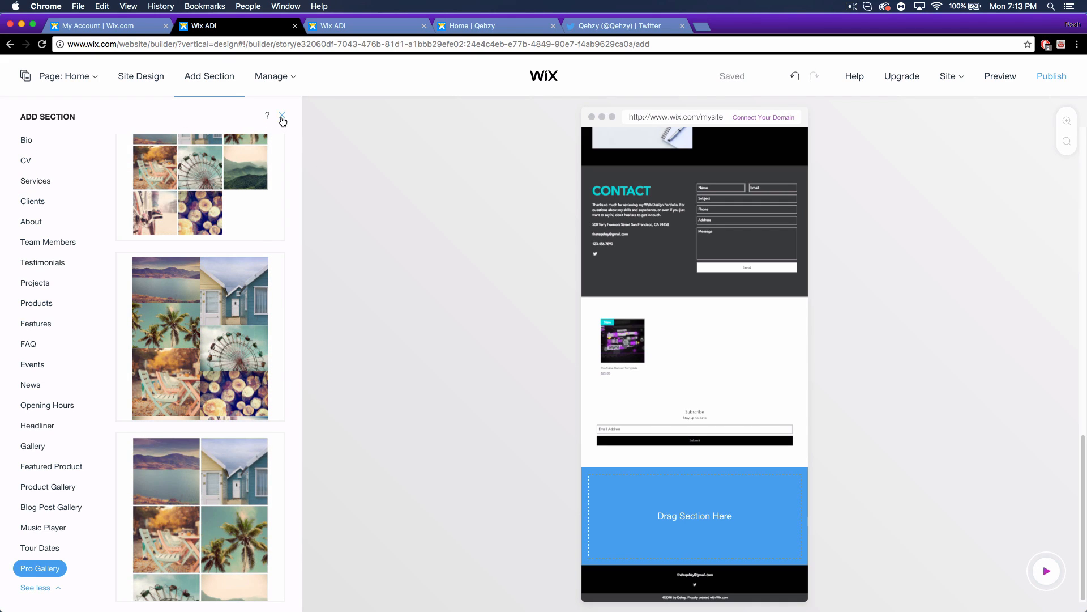
{"action": "left_click", "coordinate": [38, 264]}
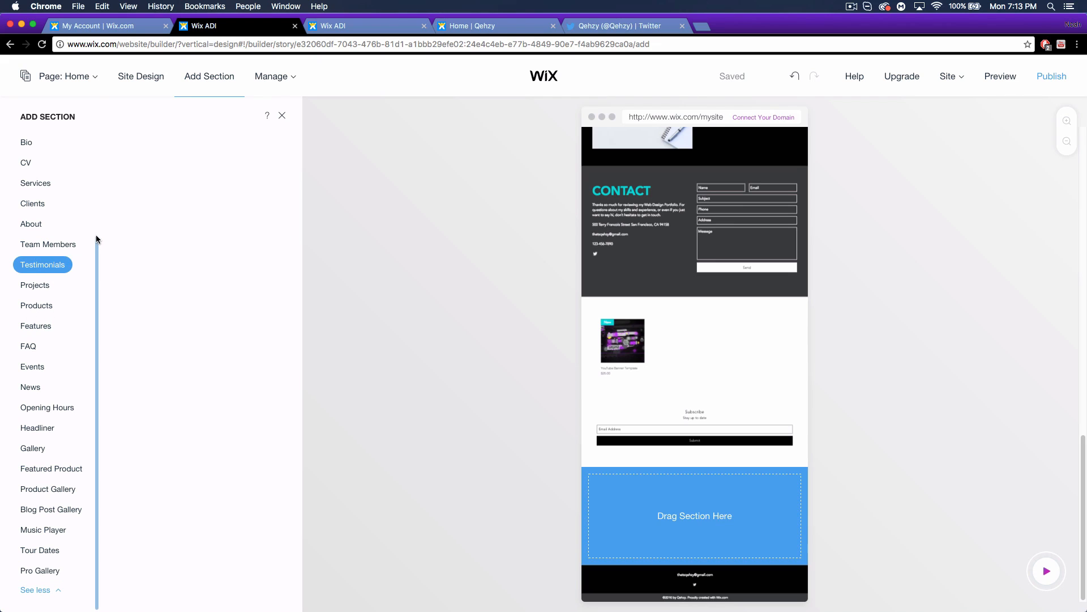
Close the section catalogue without adding anything and open the Manage dropdown.
{"action": "scroll", "coordinate": [86, 266], "scroll_direction": "up", "scroll_amount": 3}
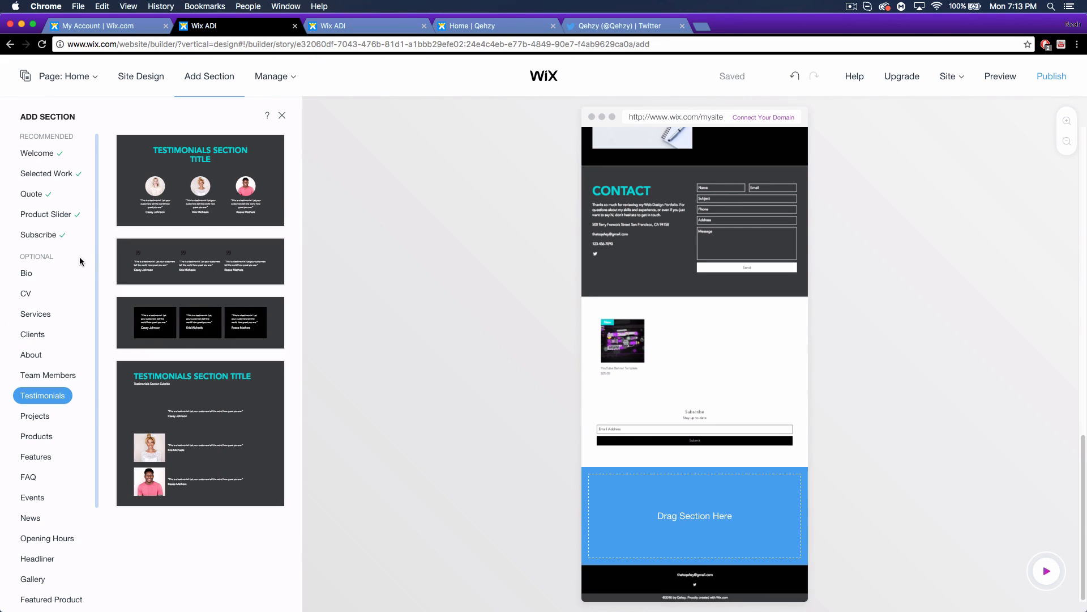
{"action": "left_click", "coordinate": [280, 116]}
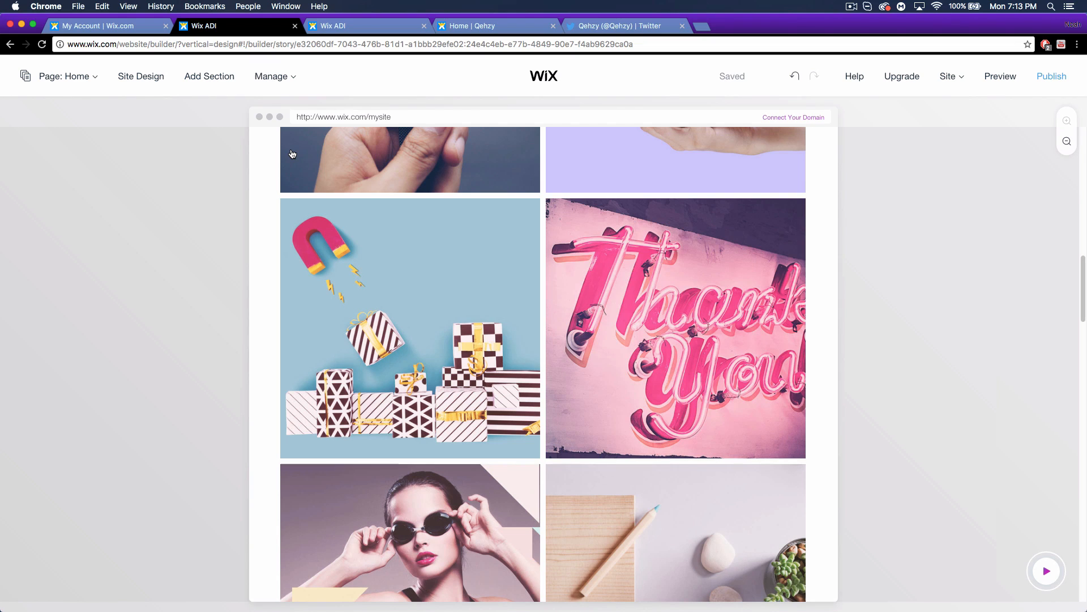
{"action": "left_click", "coordinate": [285, 77]}
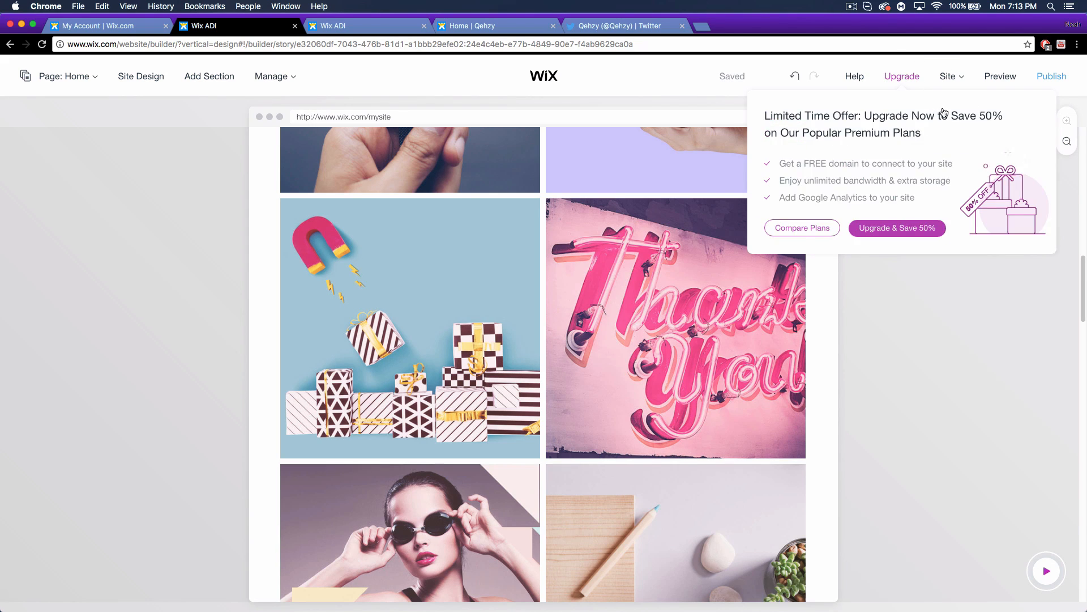
Preview the Qehzy desktop site, scrolling from the Welcome! banner to the Contact form.
{"action": "left_click", "coordinate": [1002, 77]}
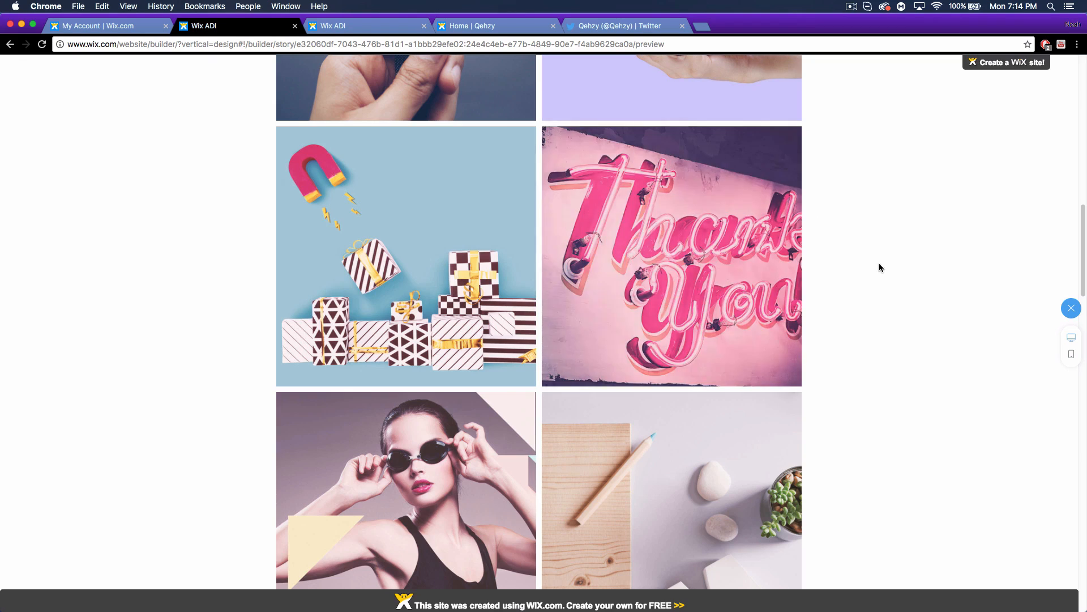
{"action": "scroll", "coordinate": [891, 299], "scroll_direction": "up", "scroll_amount": 15}
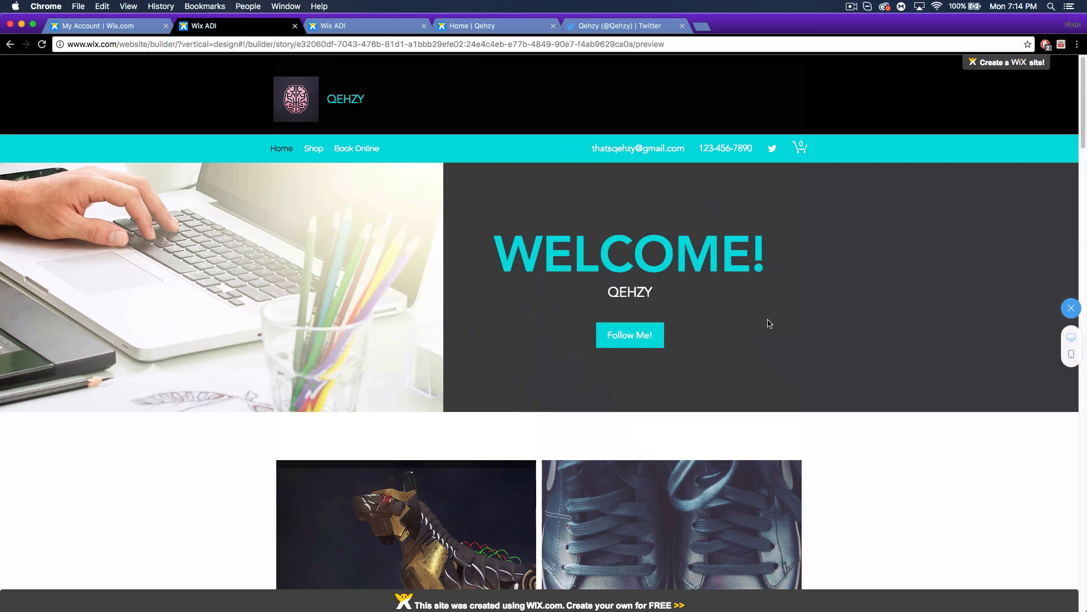
{"action": "scroll", "coordinate": [836, 340], "scroll_direction": "down", "scroll_amount": 8}
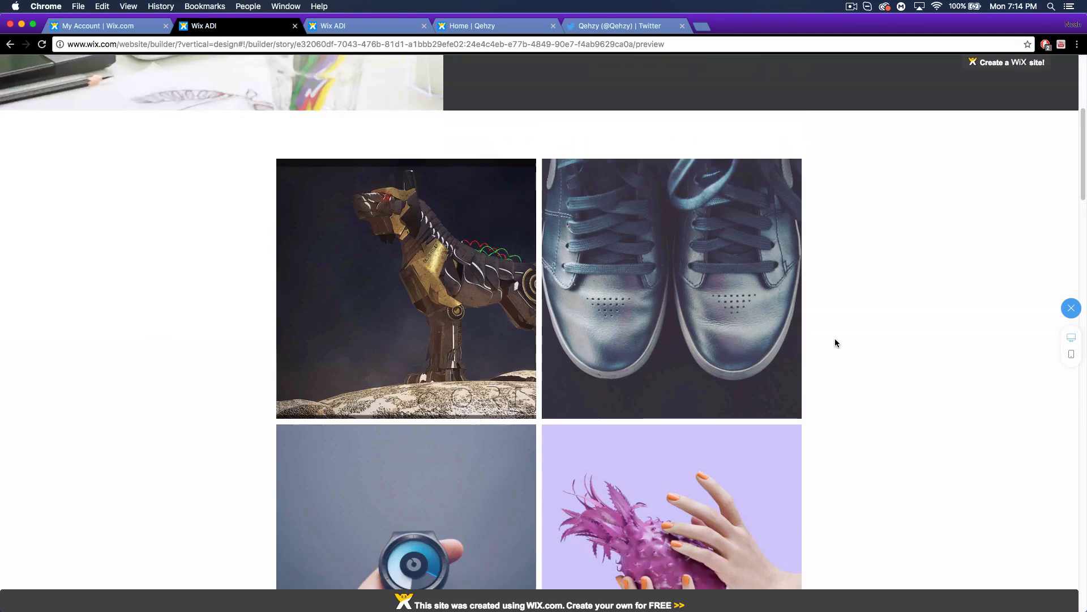
{"action": "scroll", "coordinate": [835, 342], "scroll_direction": "up", "scroll_amount": 4}
{"action": "scroll", "coordinate": [834, 343], "scroll_direction": "up", "scroll_amount": 4}
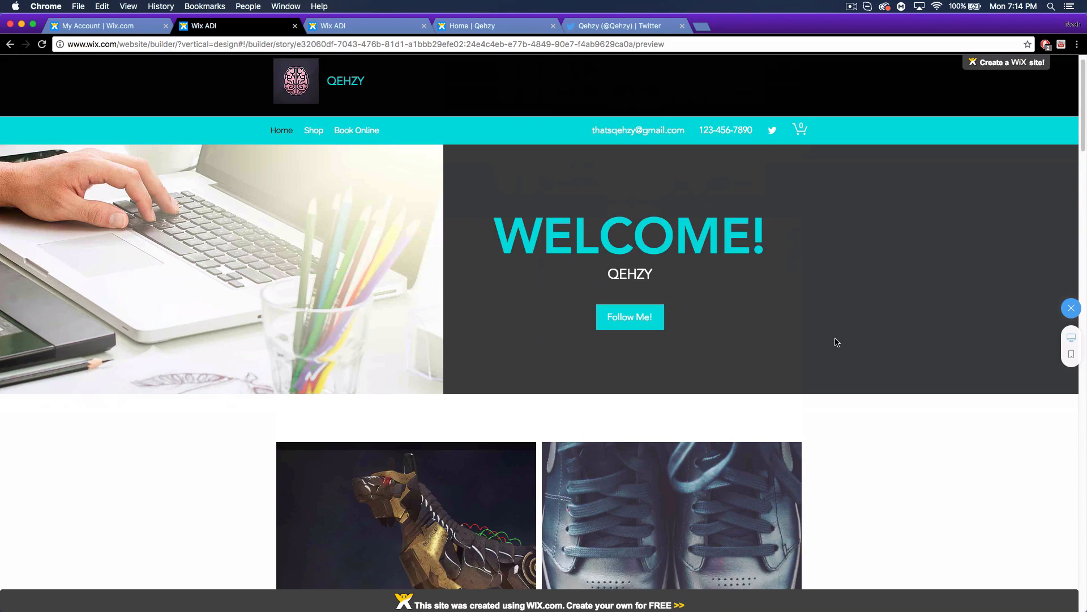
{"action": "scroll", "coordinate": [875, 373], "scroll_direction": "down", "scroll_amount": 1}
{"action": "scroll", "coordinate": [921, 430], "scroll_direction": "down", "scroll_amount": 10}
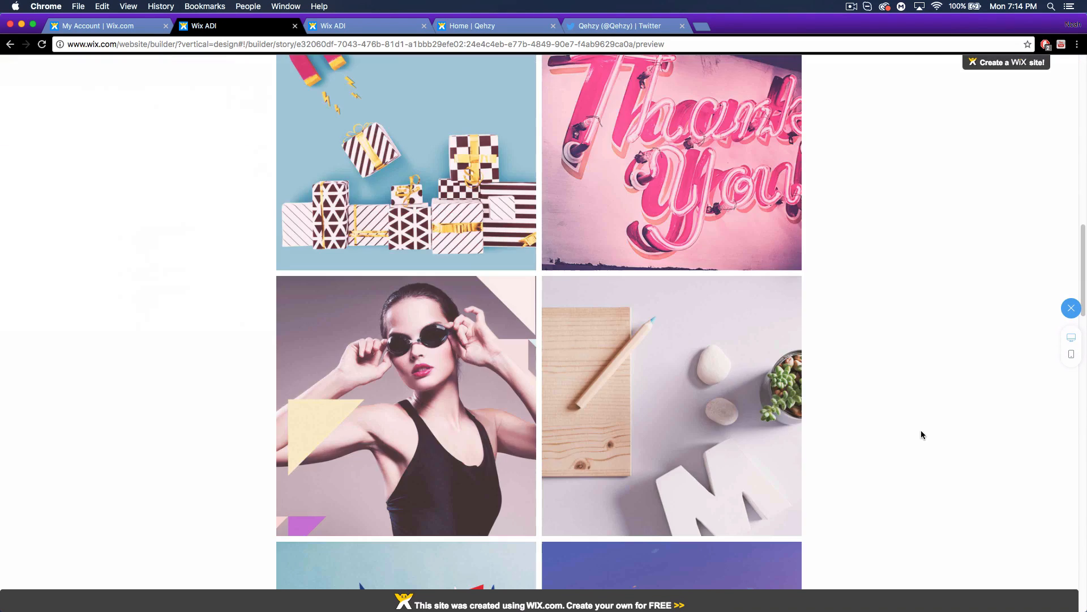
{"action": "scroll", "coordinate": [926, 434], "scroll_direction": "down", "scroll_amount": 10}
{"action": "scroll", "coordinate": [926, 434], "scroll_direction": "up", "scroll_amount": 14}
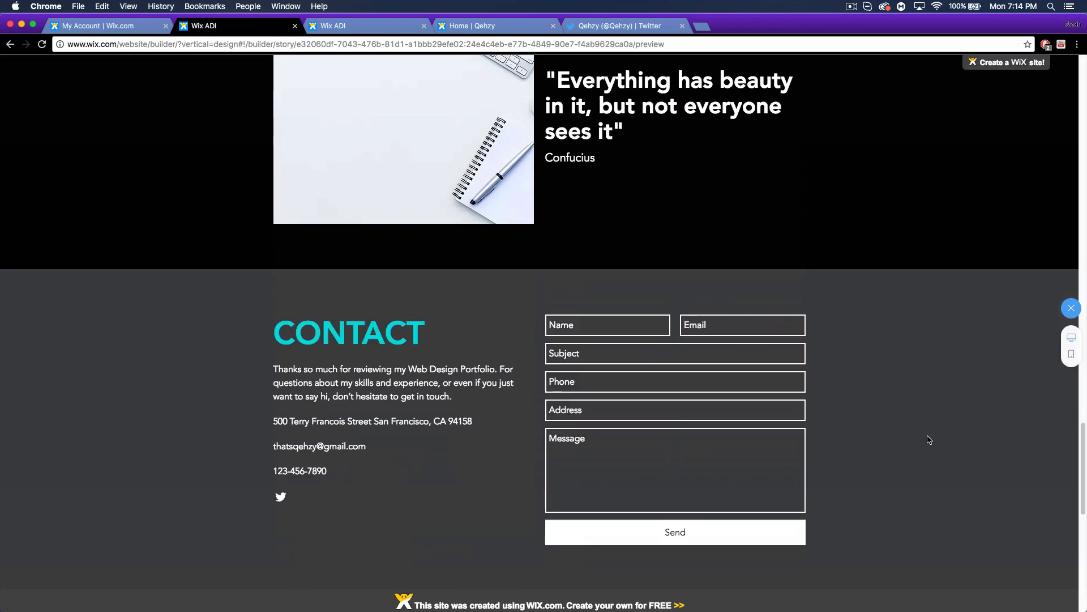
{"action": "scroll", "coordinate": [924, 429], "scroll_direction": "up", "scroll_amount": 10}
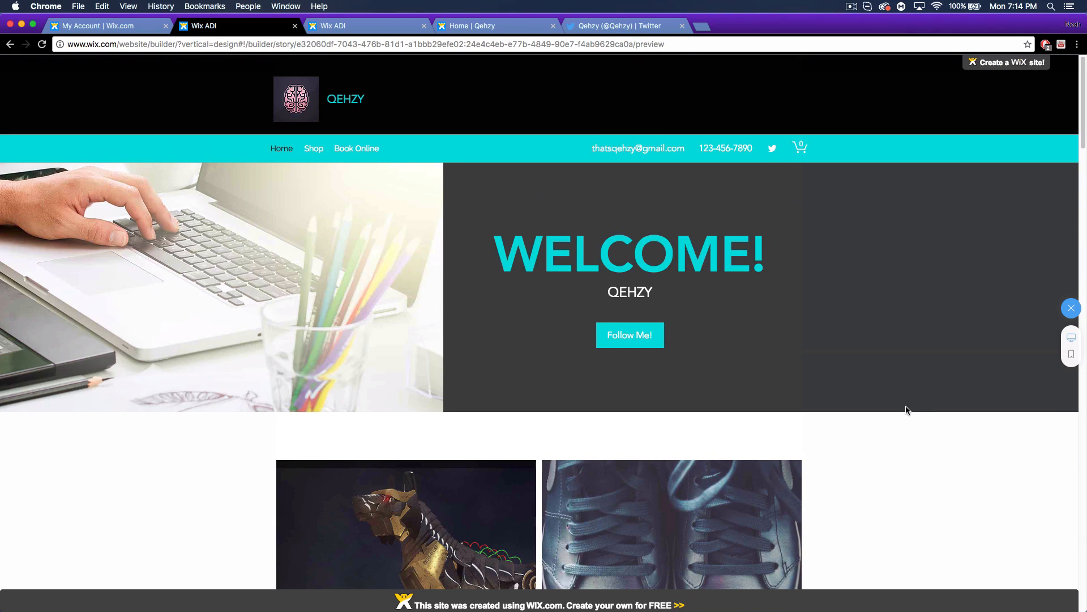
Switch the preview to phone layout and check the mobile navigation menu.
{"action": "left_click", "coordinate": [1071, 357]}
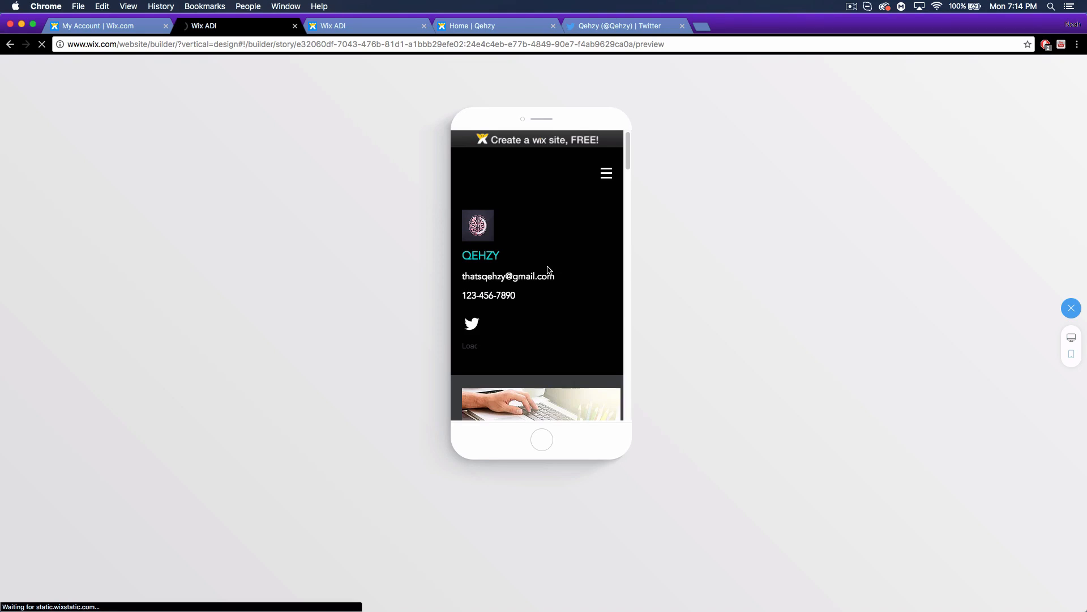
{"action": "left_click", "coordinate": [606, 175]}
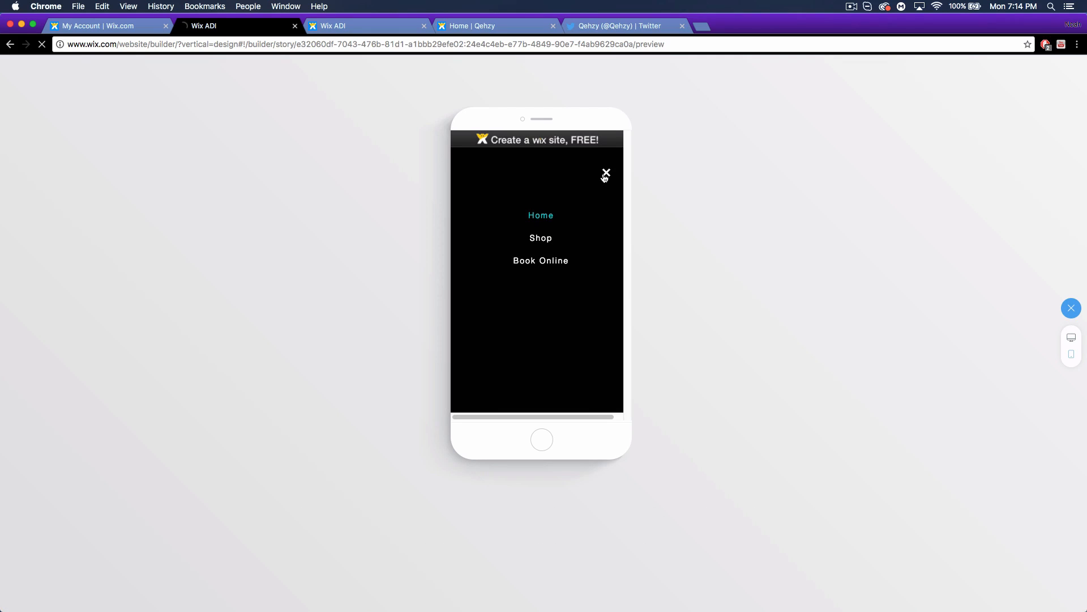
{"action": "left_click", "coordinate": [521, 256]}
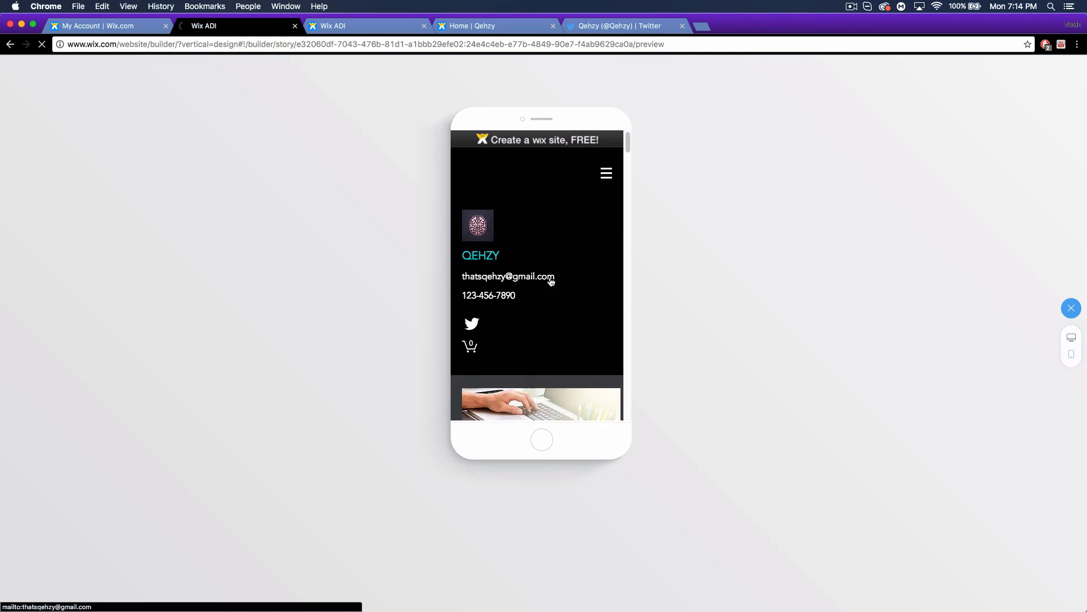
Scroll through the mobile preview, then go back to edit mode.
{"action": "scroll", "coordinate": [549, 283], "scroll_direction": "down", "scroll_amount": 2}
{"action": "scroll", "coordinate": [550, 289], "scroll_direction": "down", "scroll_amount": 15}
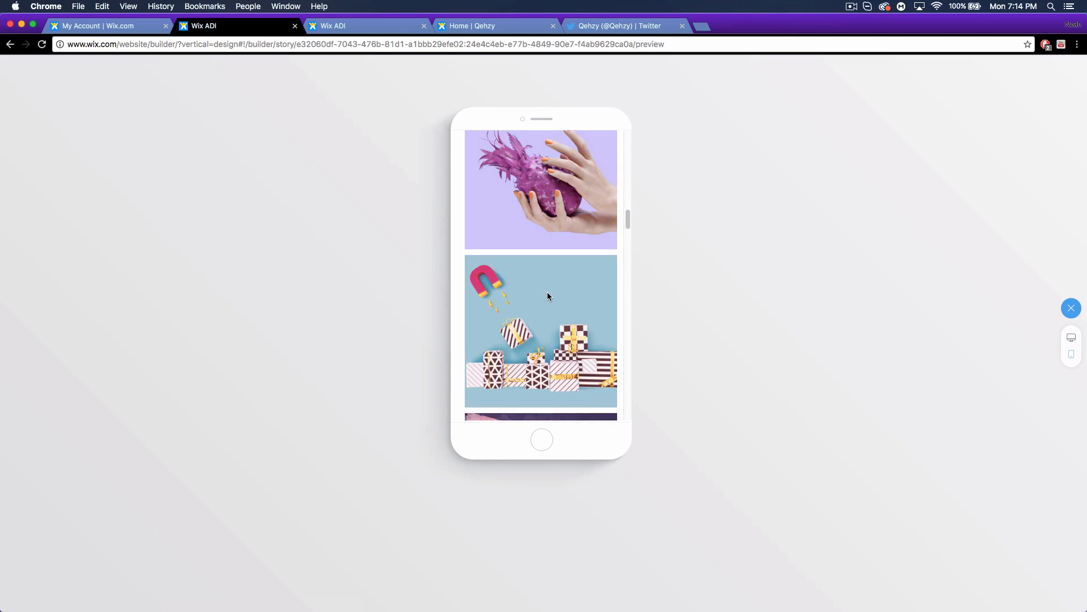
{"action": "scroll", "coordinate": [547, 291], "scroll_direction": "down", "scroll_amount": 15}
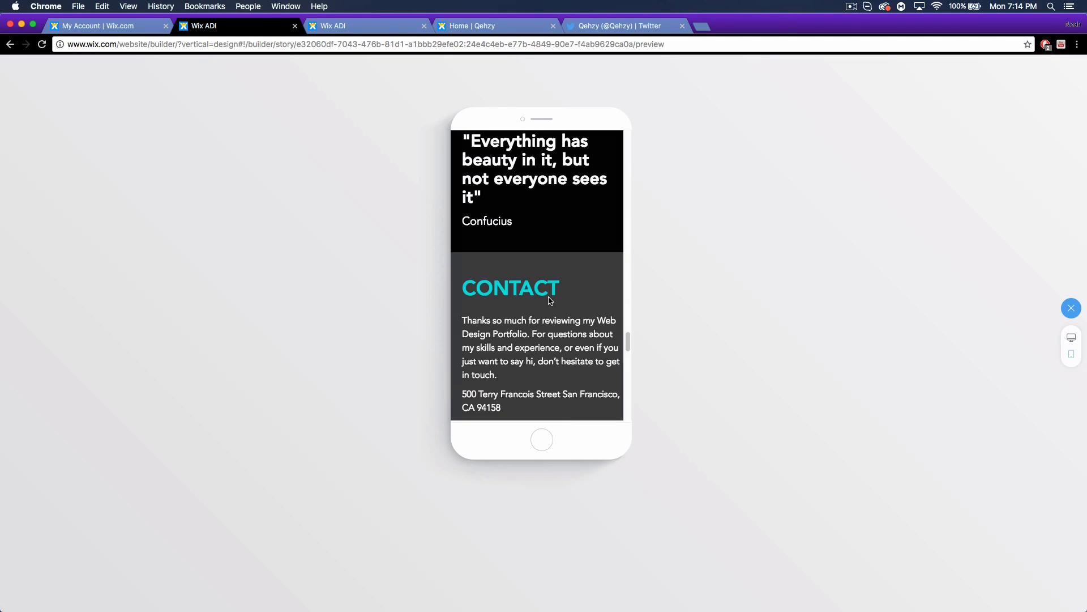
{"action": "scroll", "coordinate": [548, 301], "scroll_direction": "up", "scroll_amount": 3}
{"action": "scroll", "coordinate": [549, 301], "scroll_direction": "down", "scroll_amount": 8}
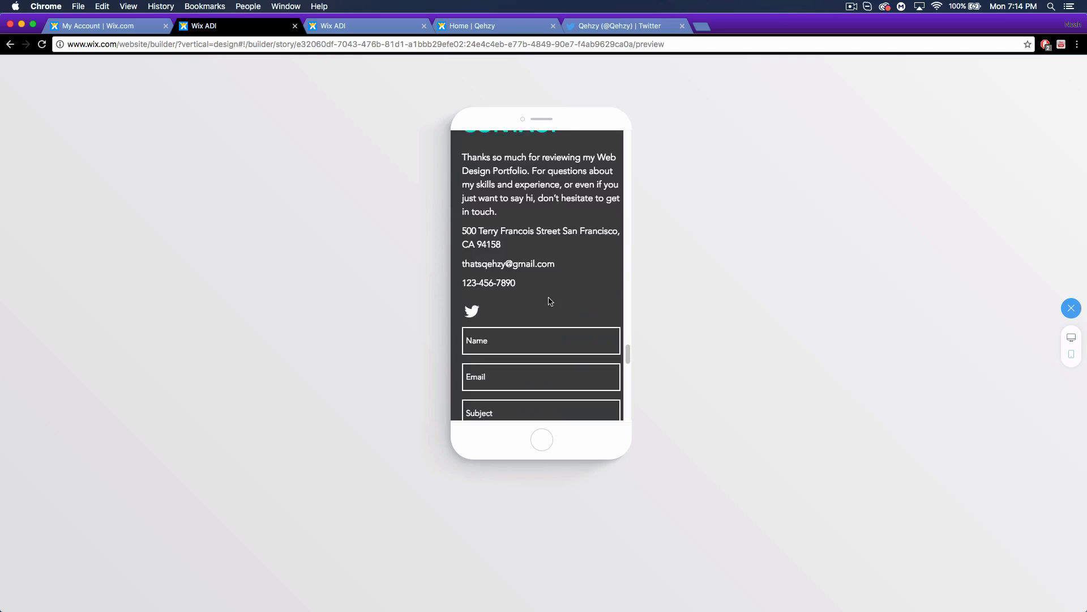
{"action": "scroll", "coordinate": [549, 301], "scroll_direction": "down", "scroll_amount": 10}
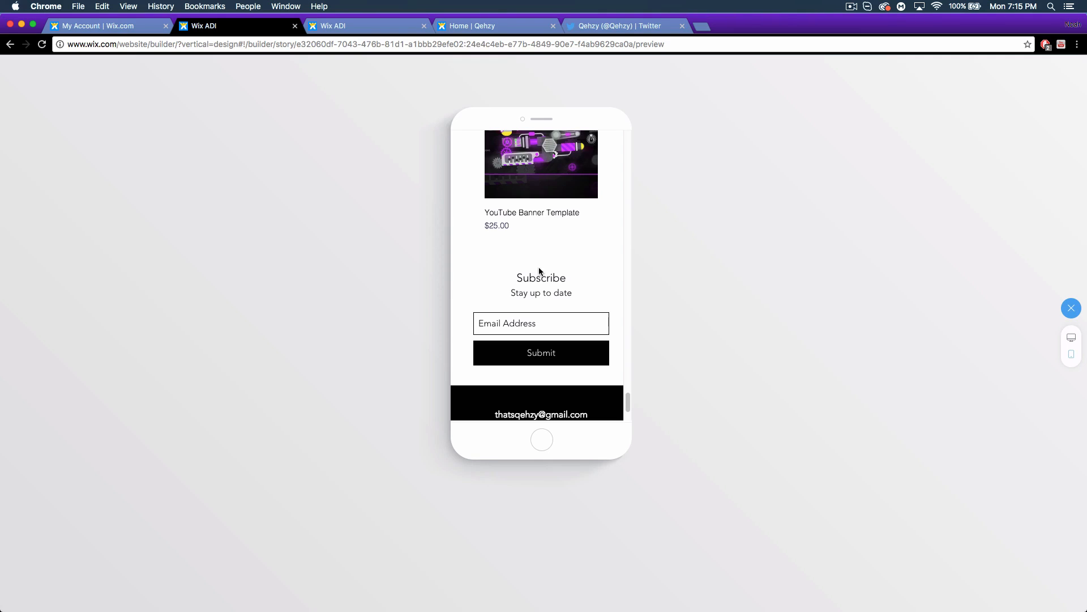
{"action": "scroll", "coordinate": [547, 327], "scroll_direction": "up", "scroll_amount": 10}
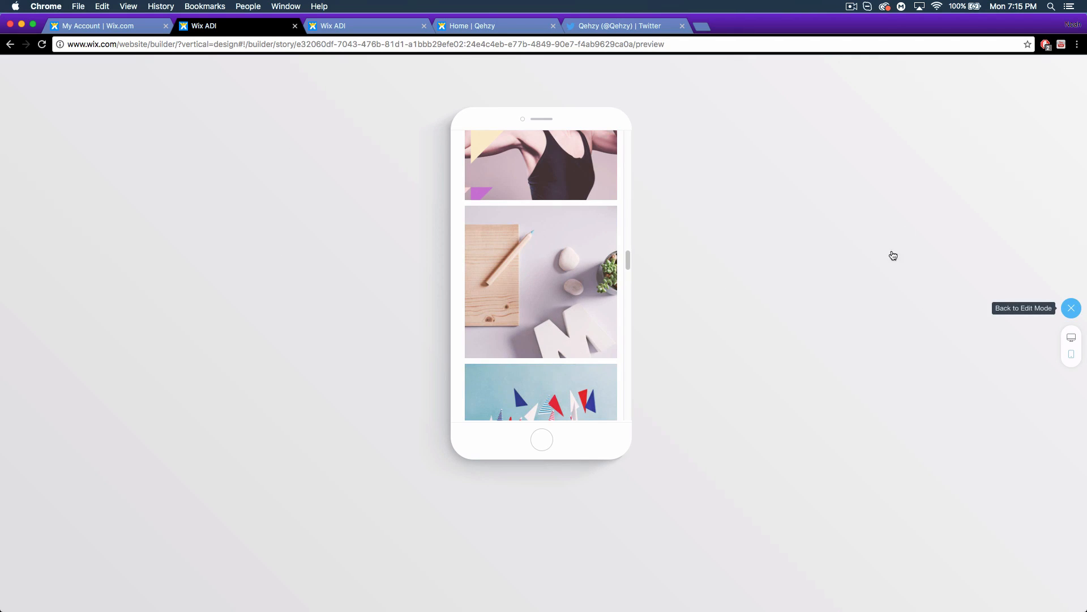
{"action": "left_click", "coordinate": [1071, 308]}
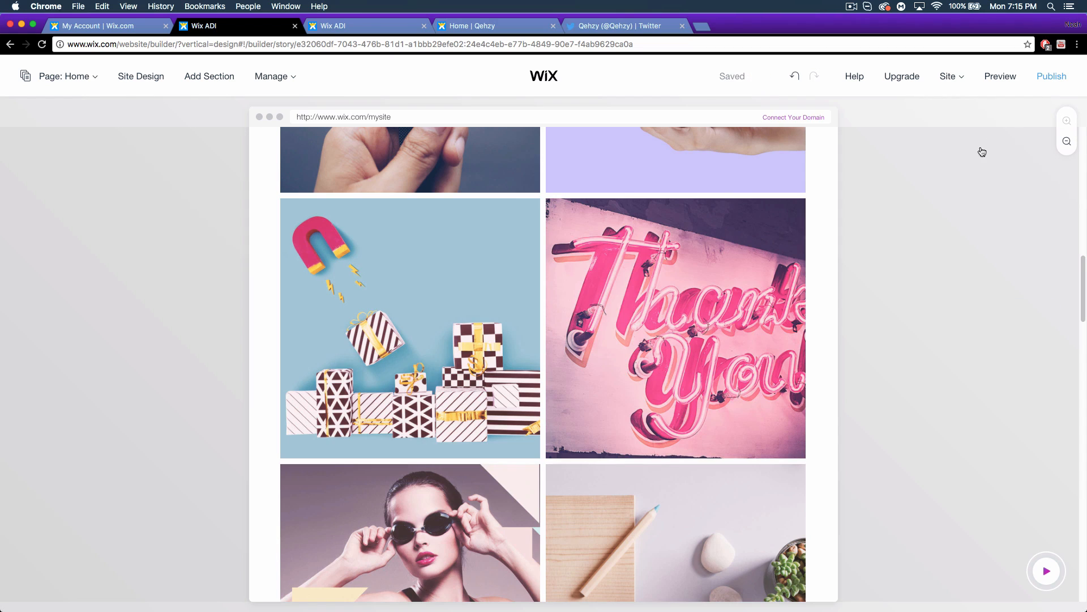
In the Publish dialog, change the free Wix.com address to end in 'tutorial' instead of 'website'.
{"action": "left_click", "coordinate": [1049, 77]}
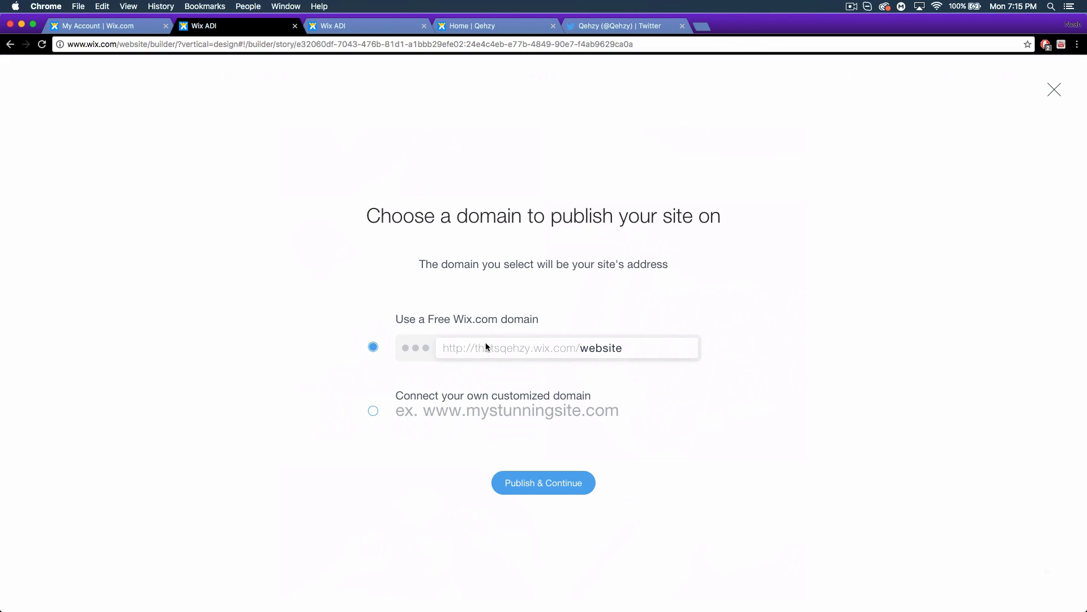
{"action": "double_click", "coordinate": [592, 354]}
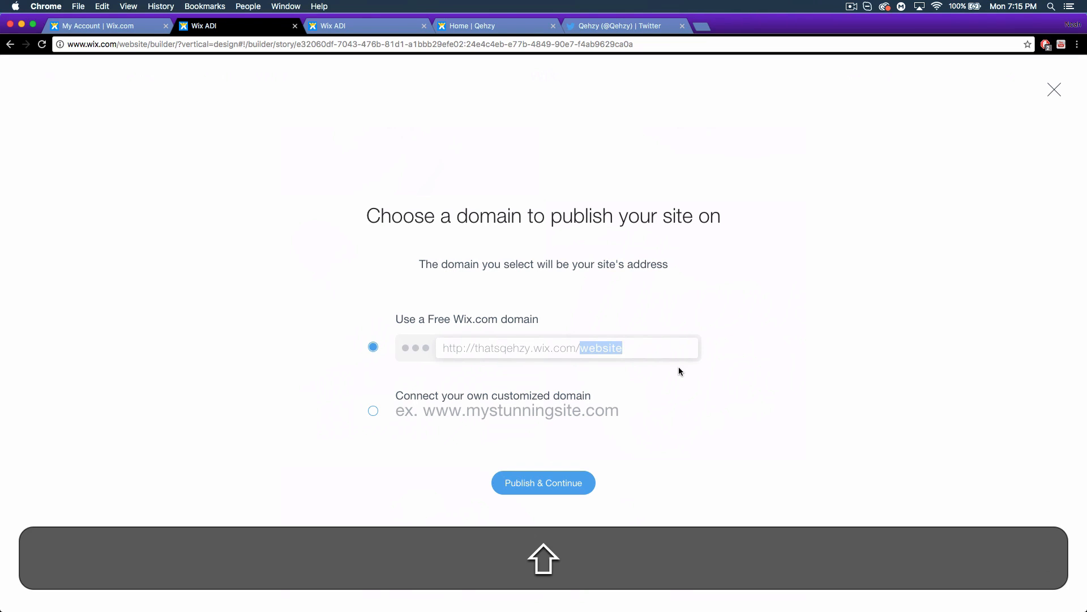
{"action": "type", "text": "Tut"}
{"action": "key", "text": "BackSpace"}
{"action": "key", "text": "BackSpace"}
{"action": "key", "text": "BackSpace"}
{"action": "key", "text": "BackSpace"}
{"action": "type", "text": "tutorial"}
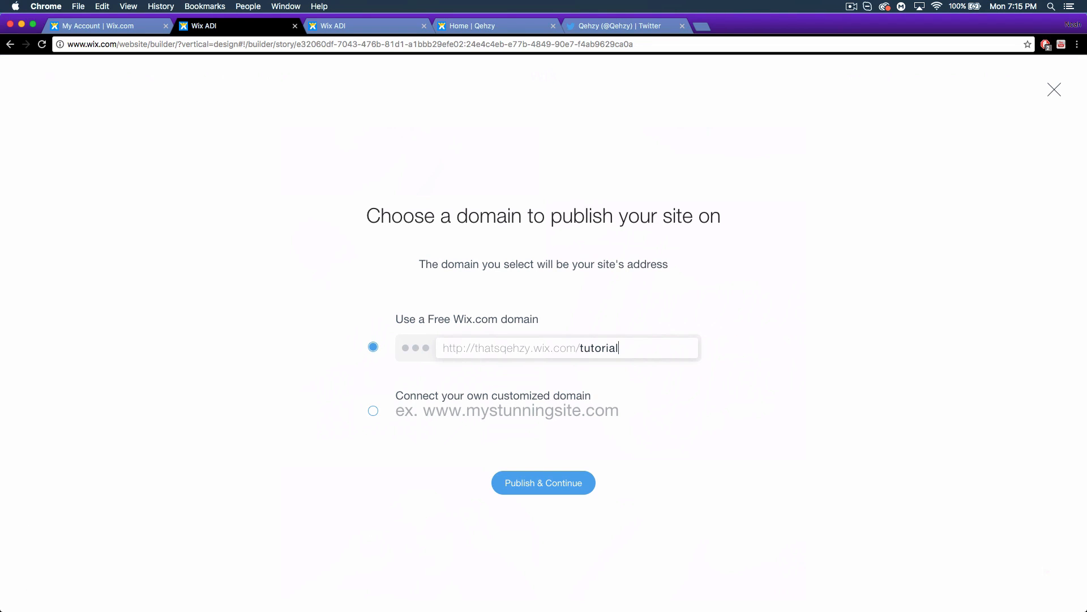
{"action": "left_click", "coordinate": [373, 412]}
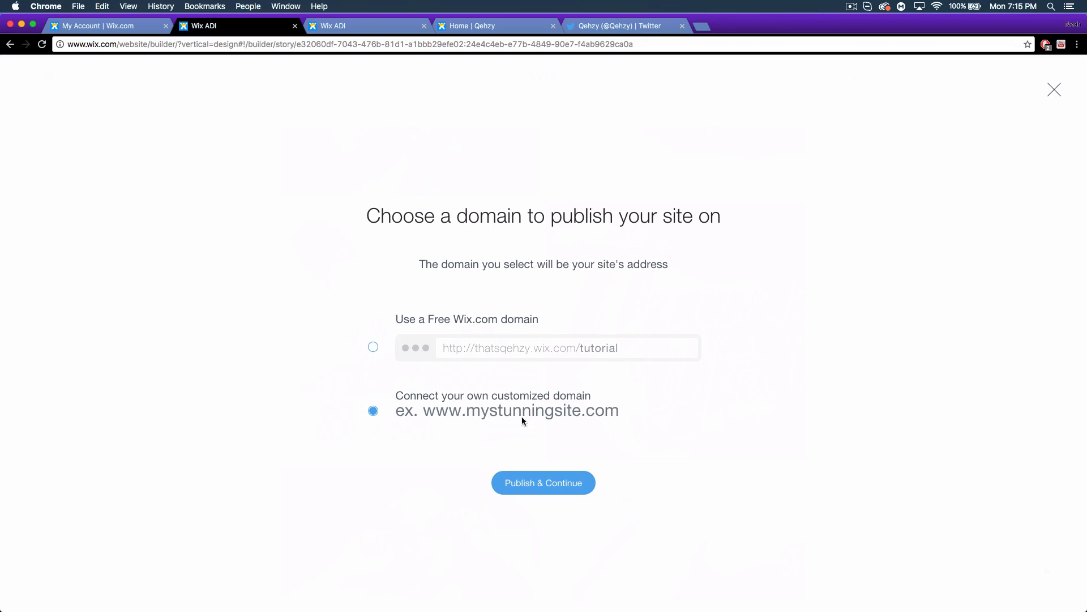
{"action": "left_click", "coordinate": [371, 349]}
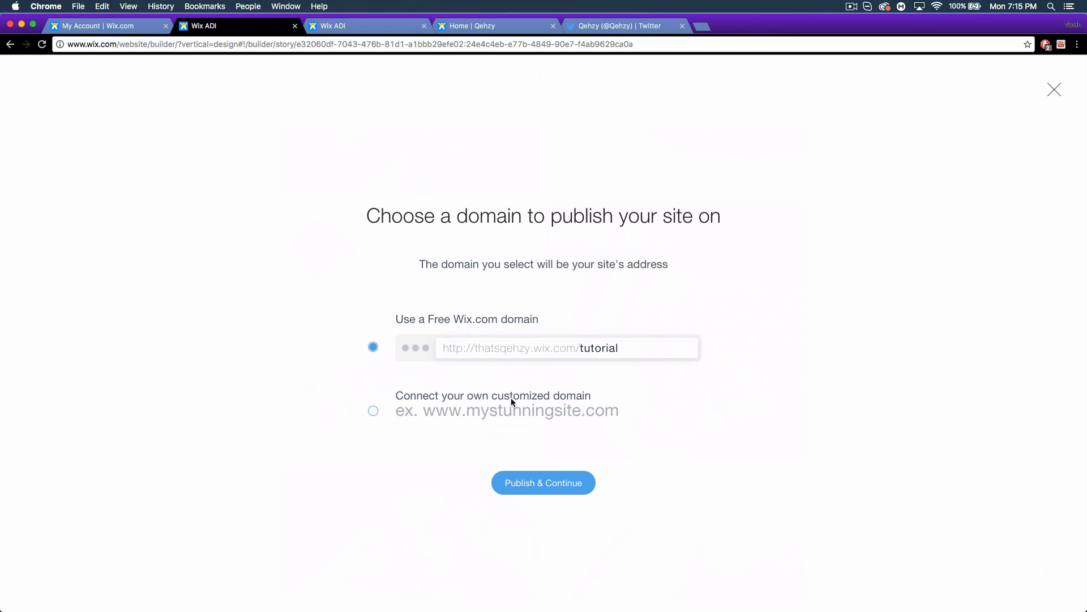
Publish the site at the free '/tutorial' address and view the live site in a new tab.
{"action": "left_click", "coordinate": [520, 487]}
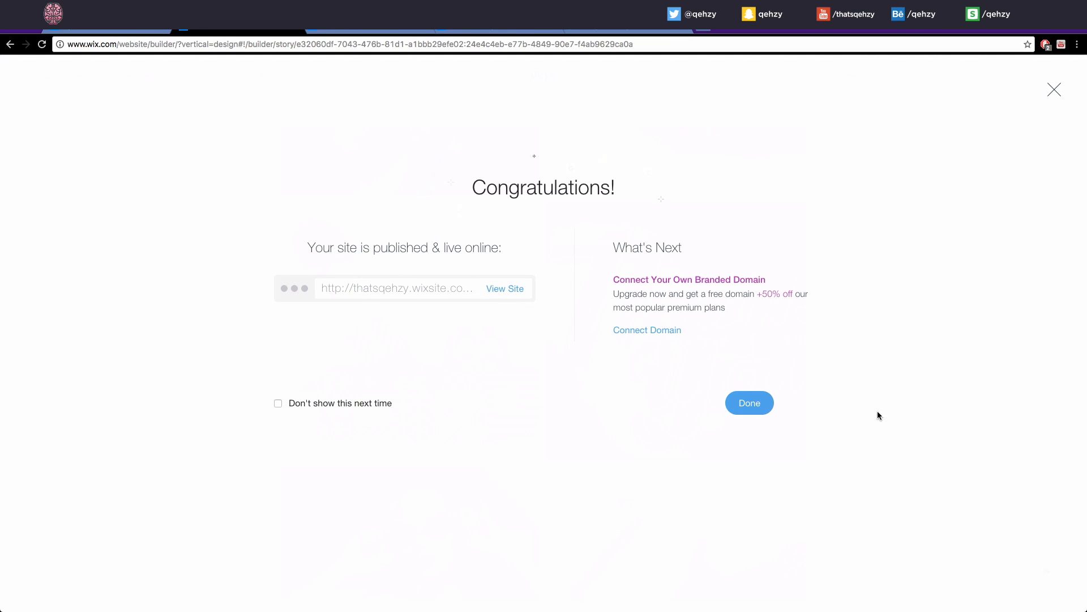
{"action": "right_click", "coordinate": [505, 289]}
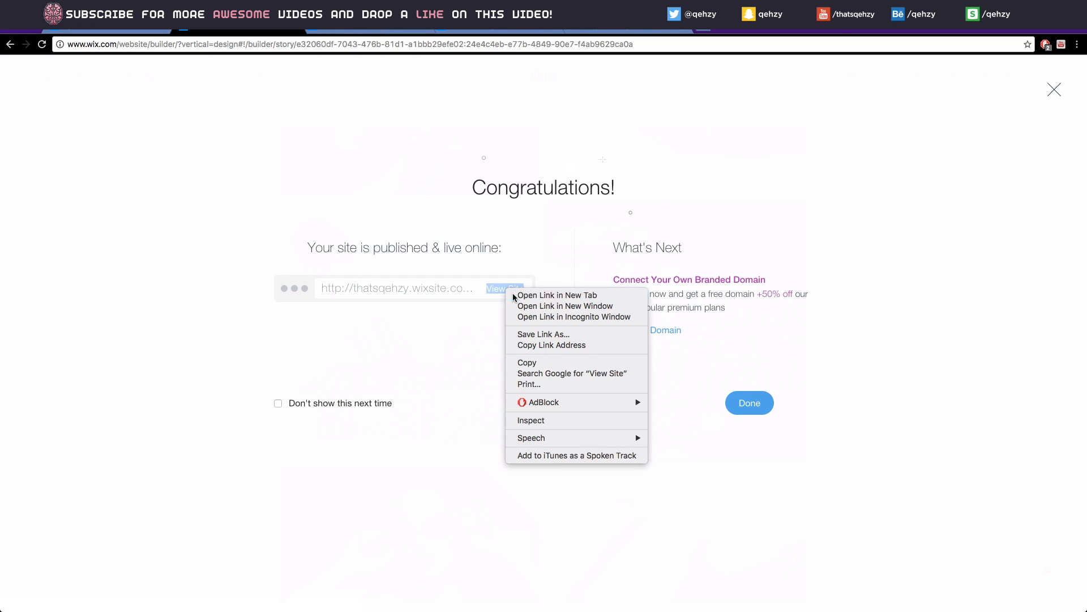
{"action": "left_click", "coordinate": [513, 295]}
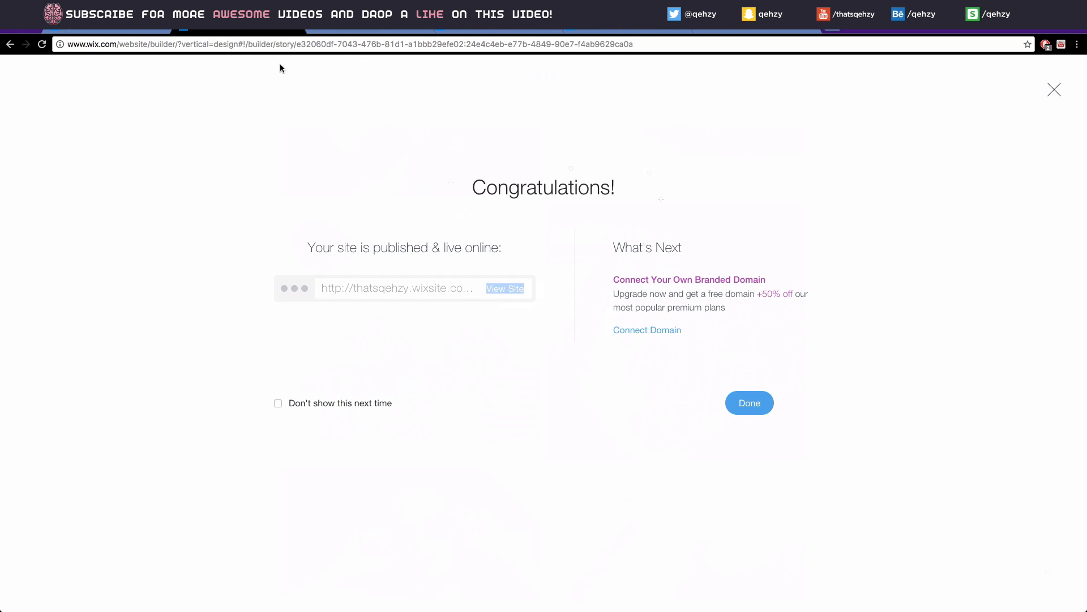
{"action": "left_click", "coordinate": [360, 30]}
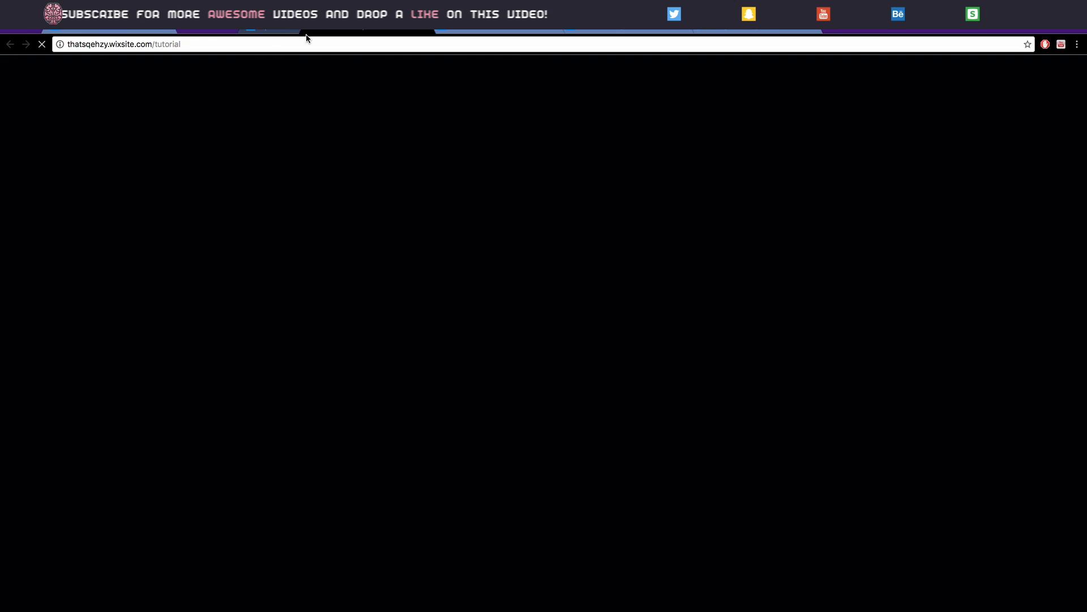
Scroll through the live site's Welcome, gallery, Contact and Subscribe sections, then return to Wix ADI.
{"action": "left_click", "coordinate": [365, 32]}
{"action": "left_click", "coordinate": [209, 33]}
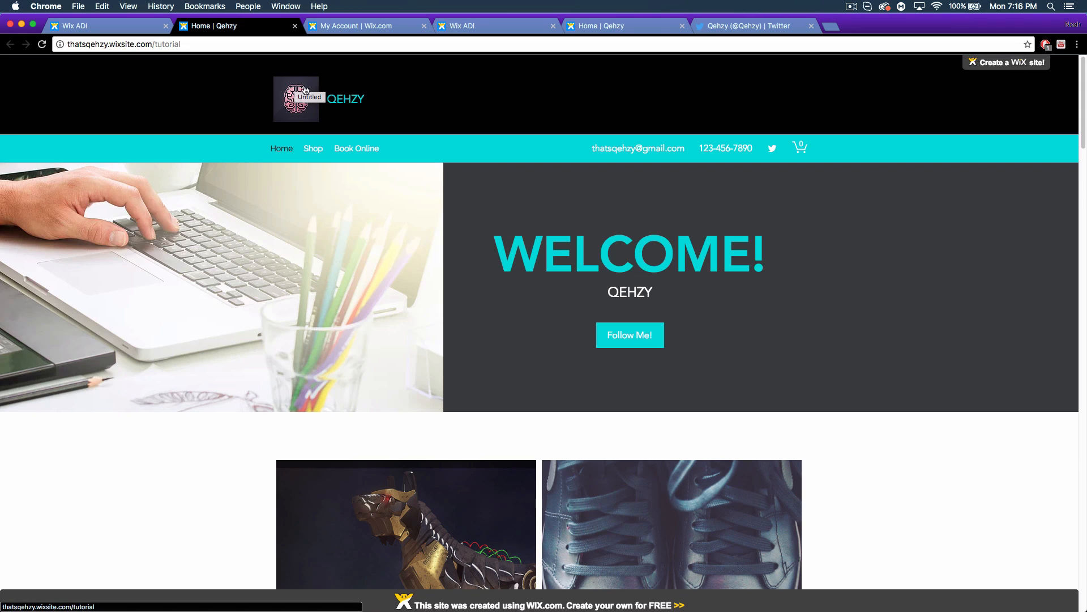
{"action": "scroll", "coordinate": [919, 307], "scroll_direction": "down", "scroll_amount": 6}
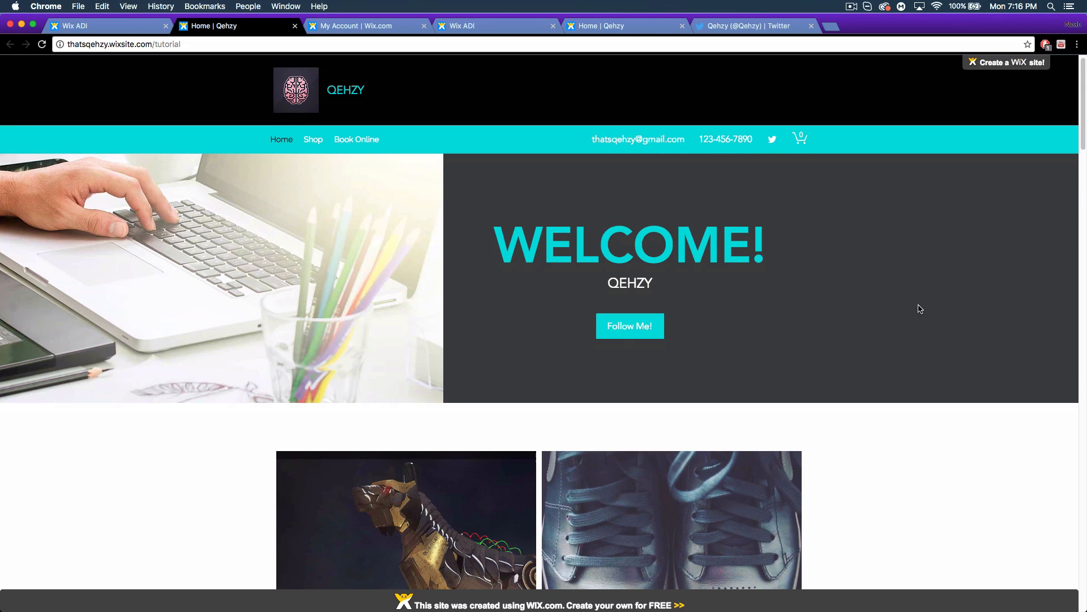
{"action": "scroll", "coordinate": [919, 309], "scroll_direction": "down", "scroll_amount": 20}
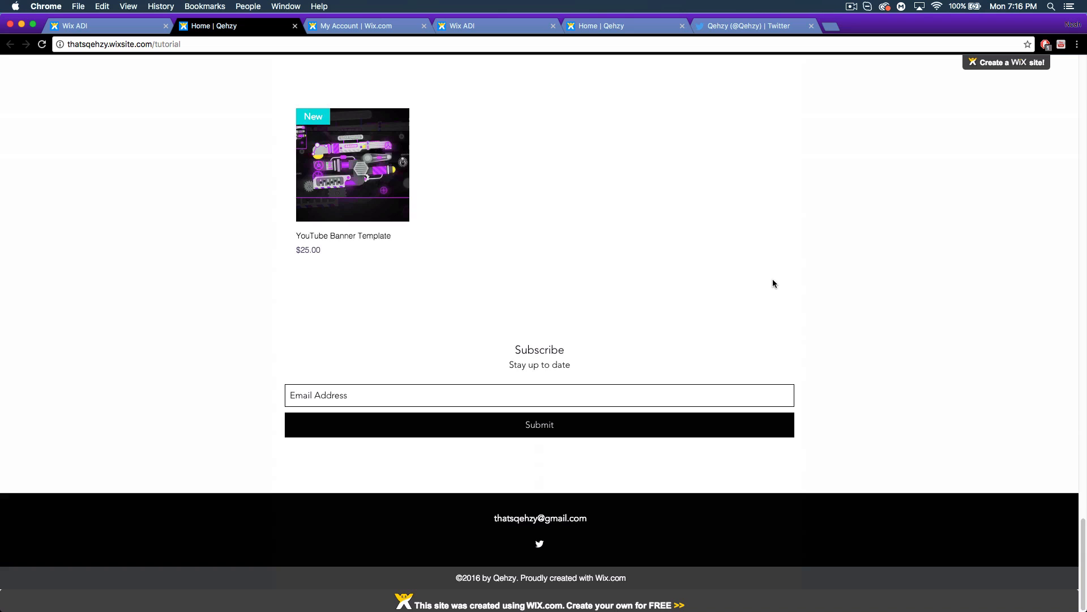
{"action": "scroll", "coordinate": [745, 256], "scroll_direction": "up", "scroll_amount": 12}
{"action": "scroll", "coordinate": [735, 229], "scroll_direction": "up", "scroll_amount": 15}
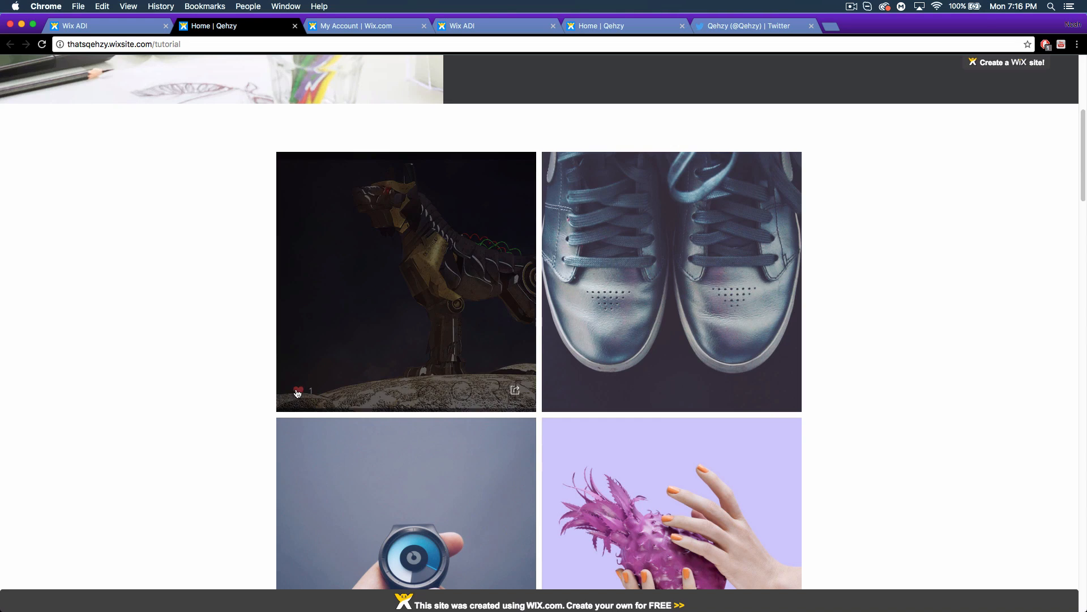
{"action": "scroll", "coordinate": [708, 272], "scroll_direction": "up", "scroll_amount": 5}
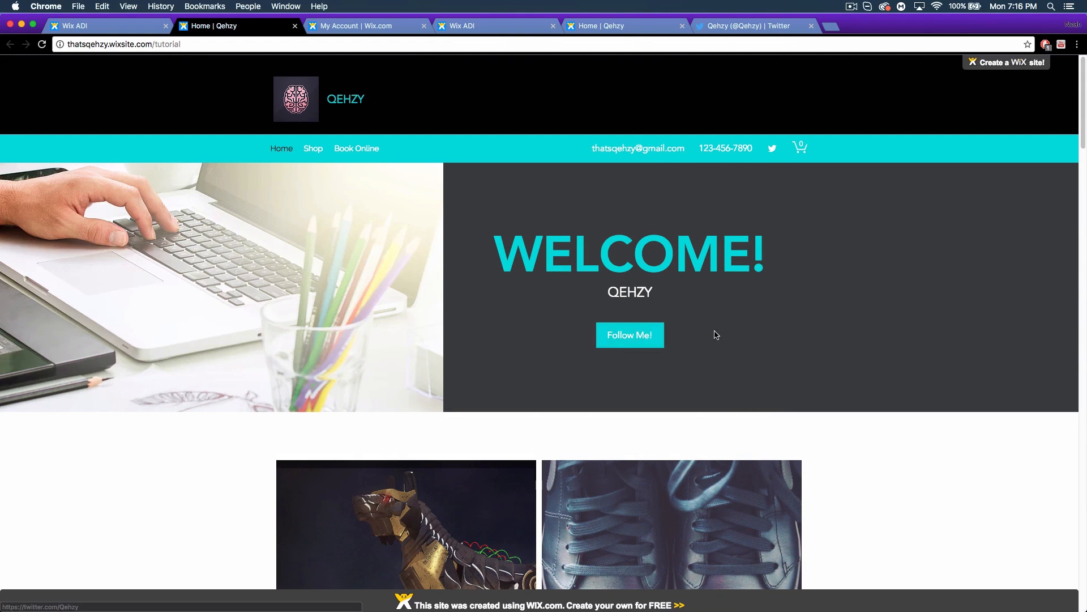
{"action": "scroll", "coordinate": [764, 129], "scroll_direction": "down", "scroll_amount": 1}
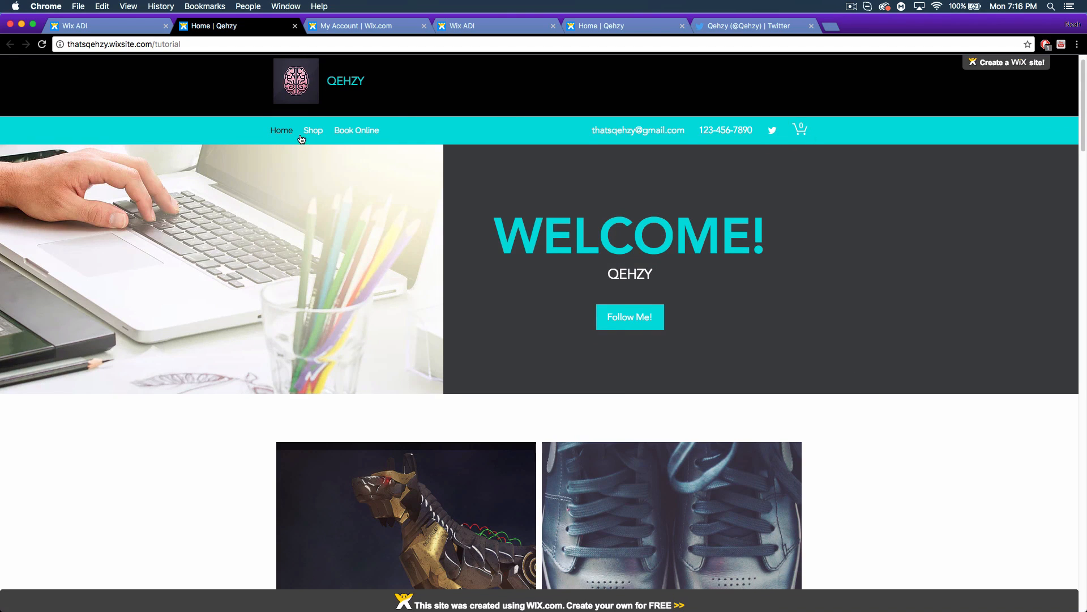
{"action": "scroll", "coordinate": [697, 356], "scroll_direction": "down", "scroll_amount": 10}
{"action": "scroll", "coordinate": [697, 357], "scroll_direction": "down", "scroll_amount": 15}
{"action": "scroll", "coordinate": [776, 473], "scroll_direction": "up", "scroll_amount": 1}
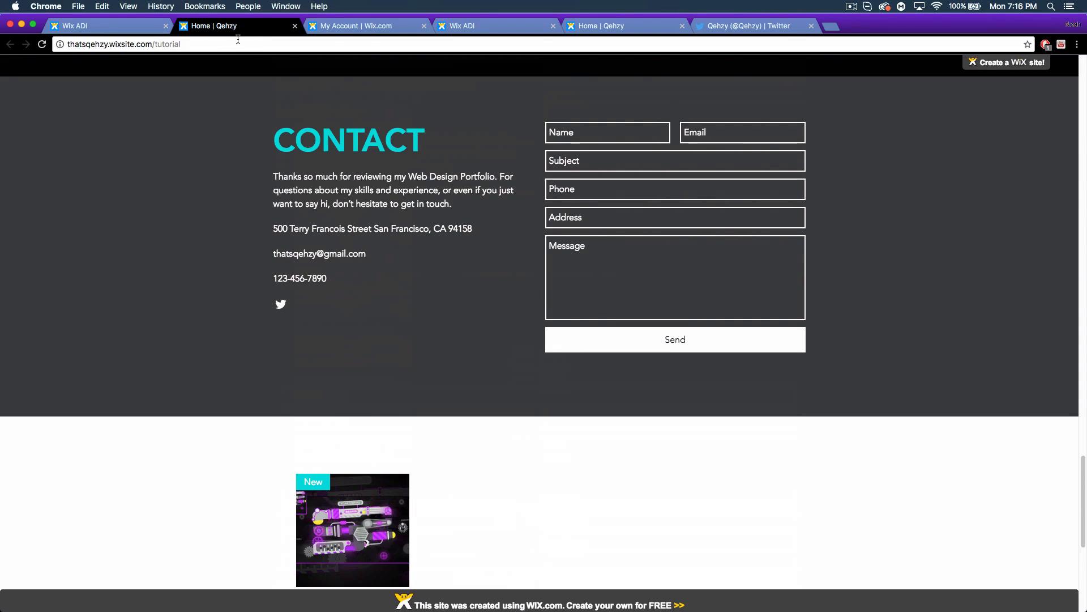
{"action": "scroll", "coordinate": [317, 337], "scroll_direction": "down", "scroll_amount": 6}
{"action": "mouse_move", "coordinate": [333, 145]}
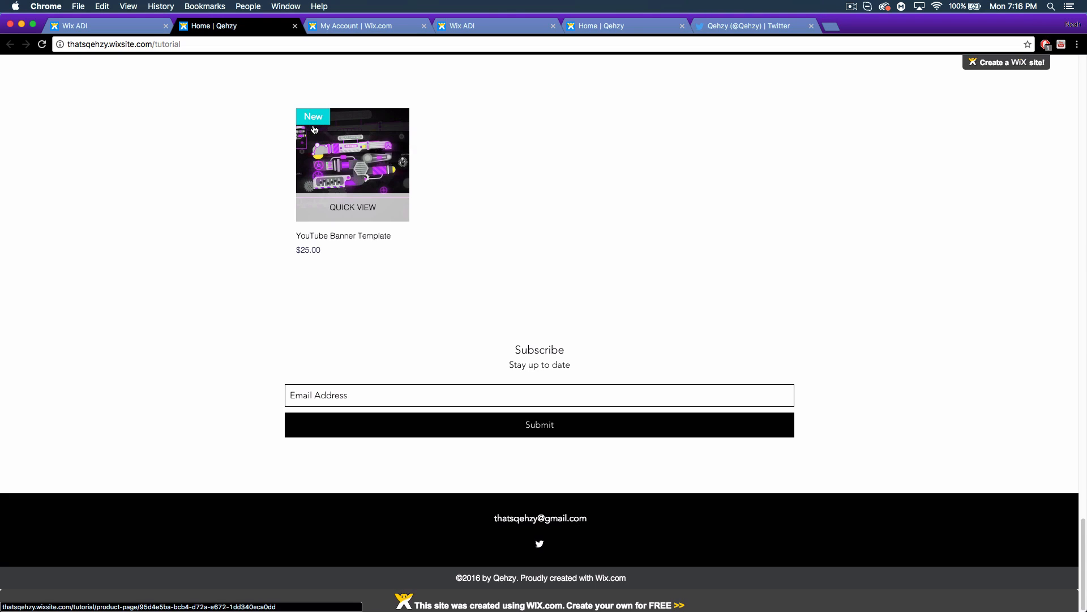
{"action": "left_click", "coordinate": [121, 30]}
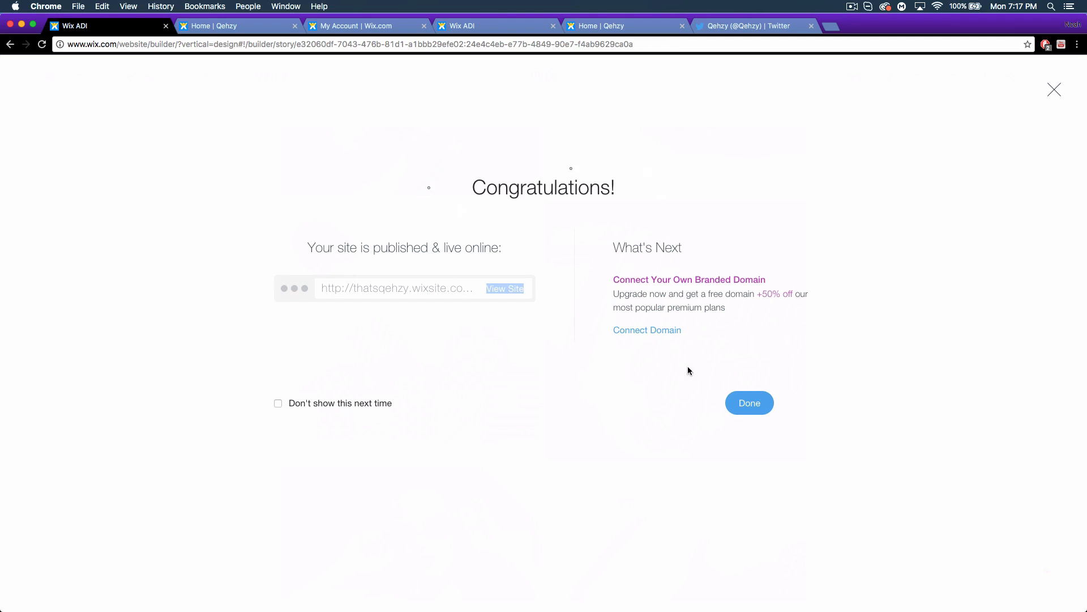
Dismiss the publishing confirmation and choose Site > Go To Editor, confirming the switch.
{"action": "left_click", "coordinate": [755, 404]}
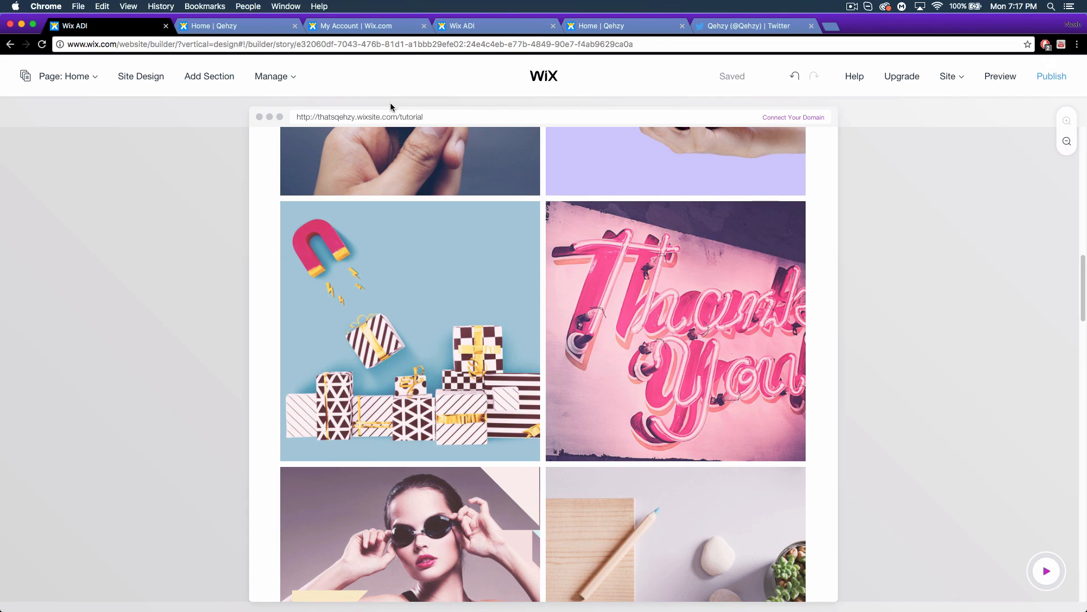
{"action": "scroll", "coordinate": [725, 337], "scroll_direction": "up", "scroll_amount": 15}
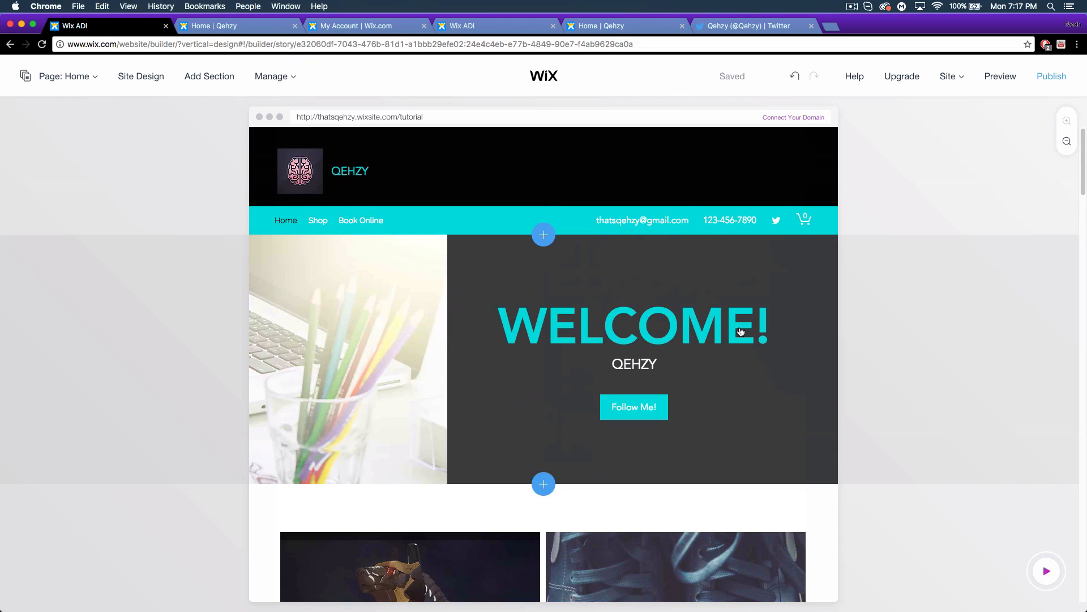
{"action": "left_click", "coordinate": [963, 79]}
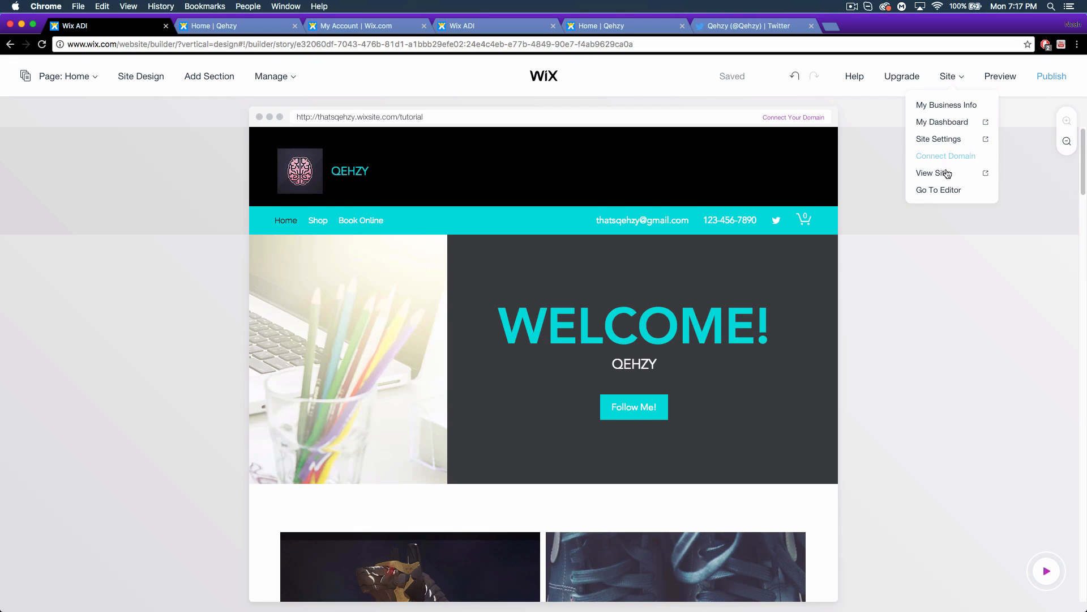
{"action": "left_click", "coordinate": [940, 190]}
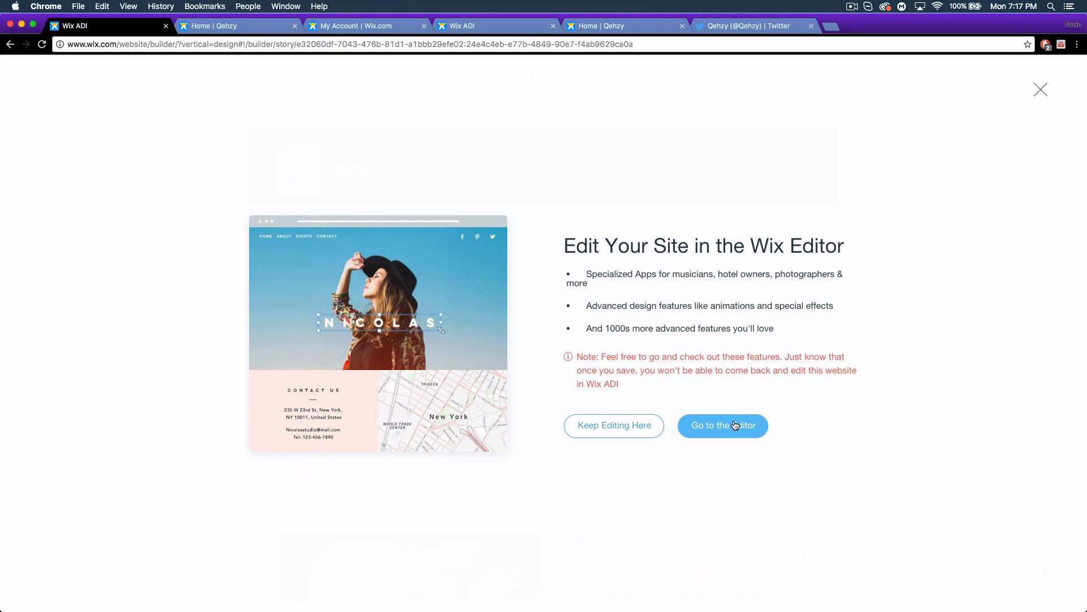
{"action": "left_click", "coordinate": [720, 436]}
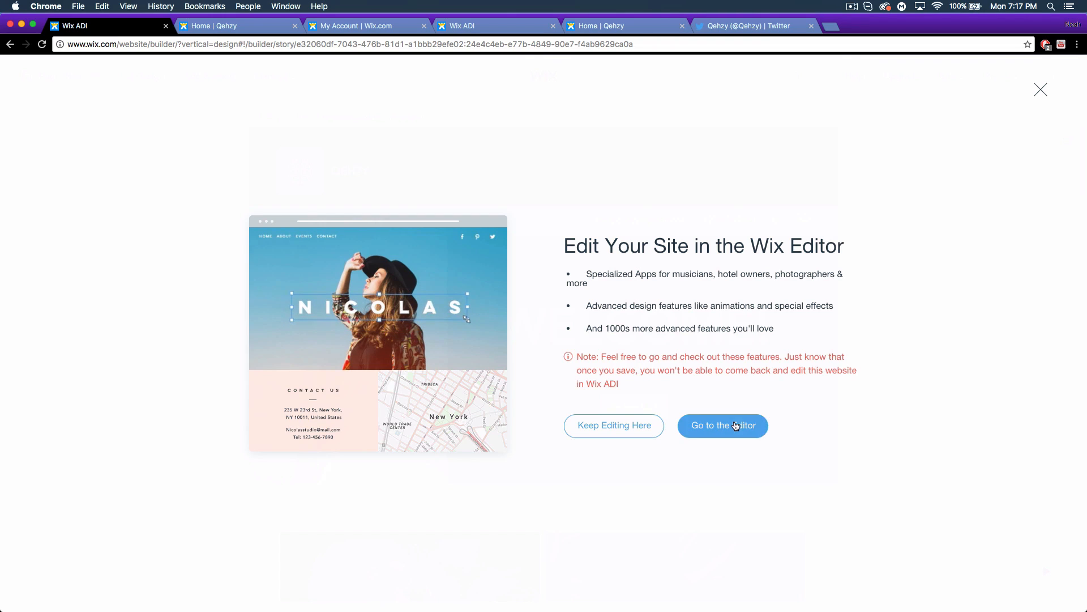
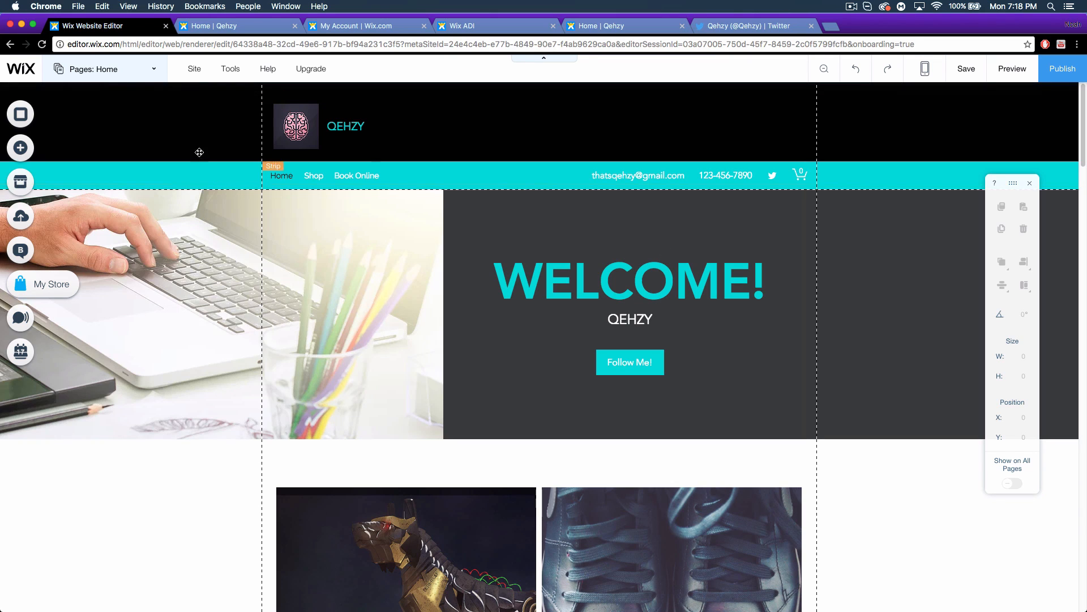
Glance at the site pages list, then enter and leave the zoomed-out section reorder view.
{"action": "left_click", "coordinate": [160, 70]}
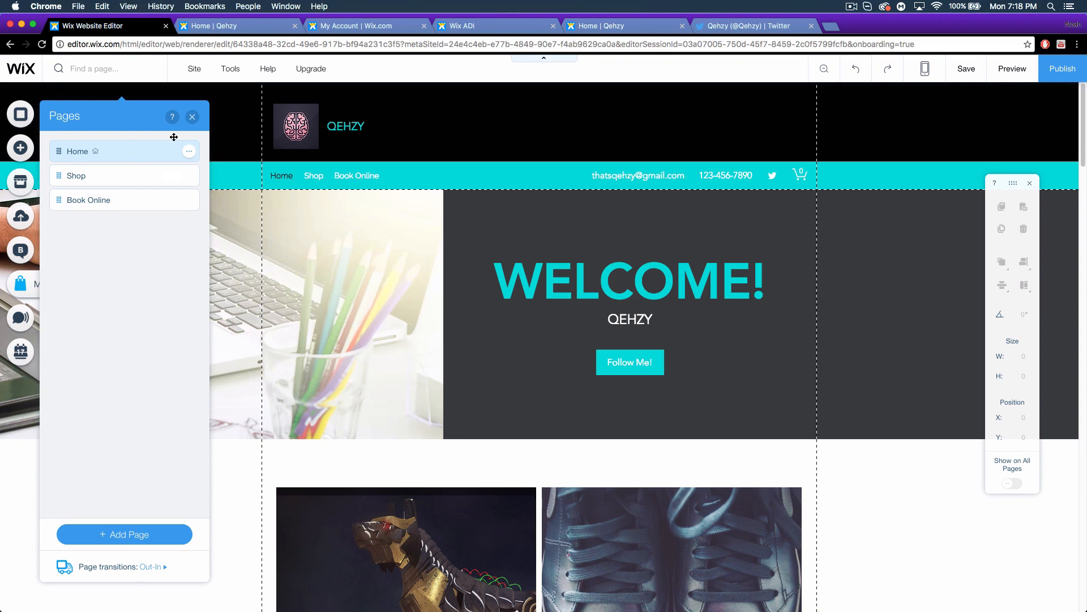
{"action": "left_click", "coordinate": [192, 116]}
{"action": "mouse_move", "coordinate": [196, 74]}
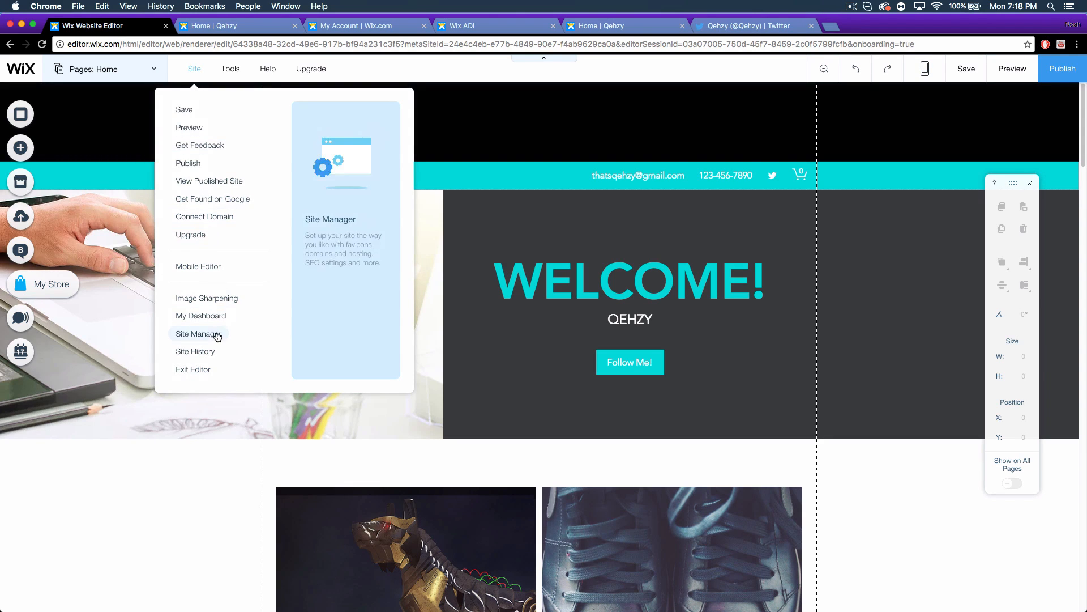
{"action": "mouse_move", "coordinate": [231, 67]}
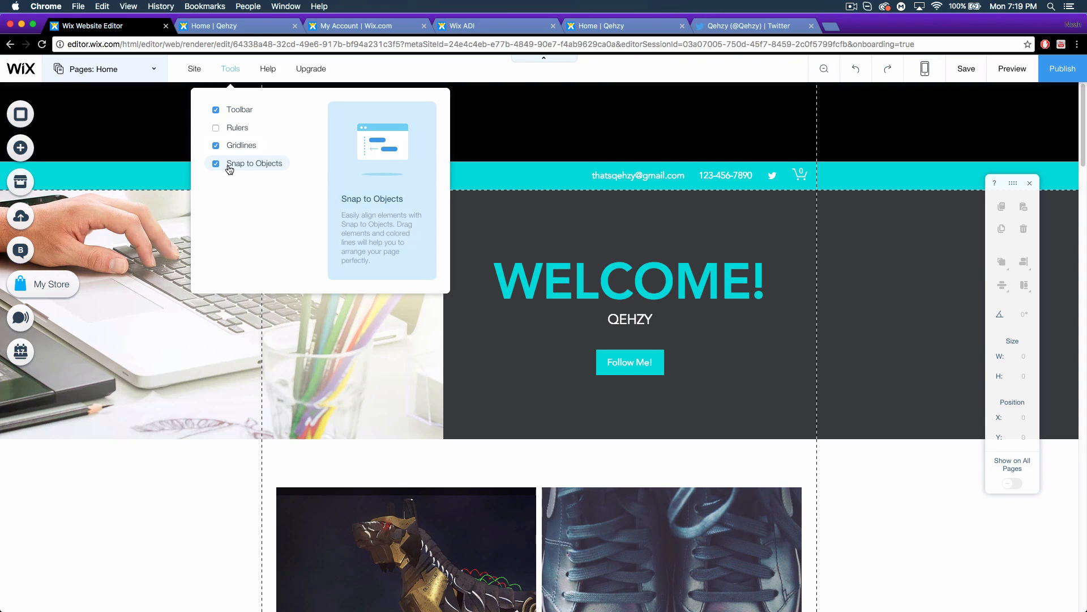
{"action": "mouse_move", "coordinate": [266, 73]}
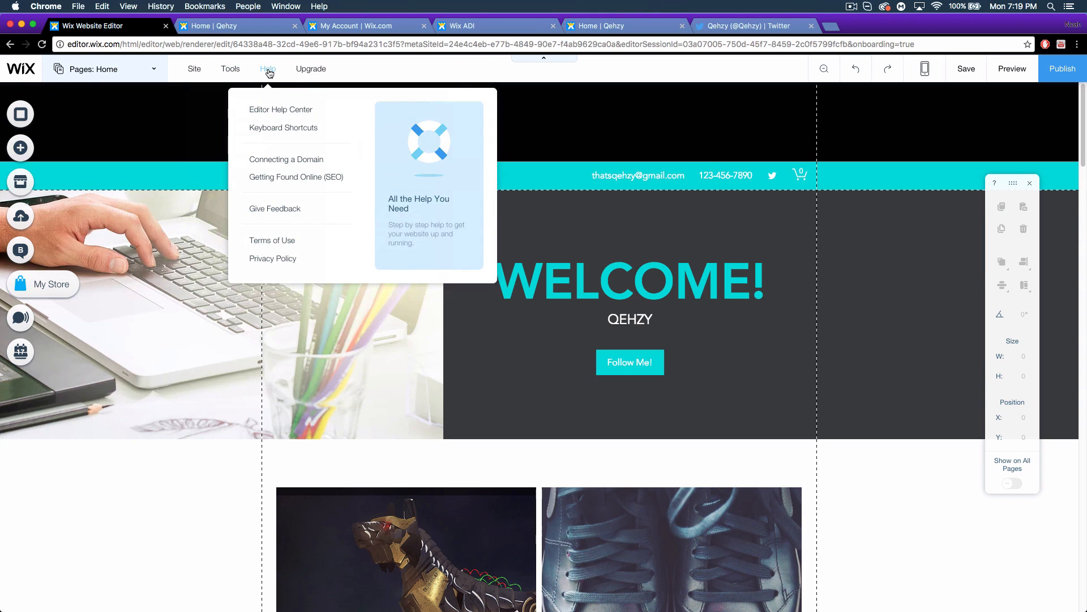
{"action": "mouse_move", "coordinate": [320, 70]}
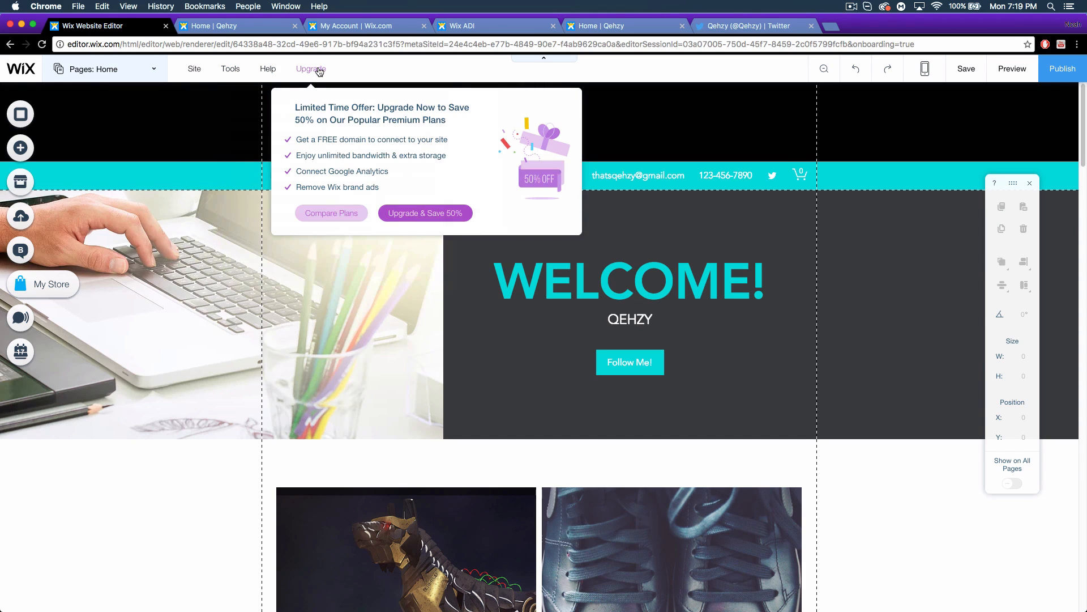
{"action": "left_click", "coordinate": [824, 73]}
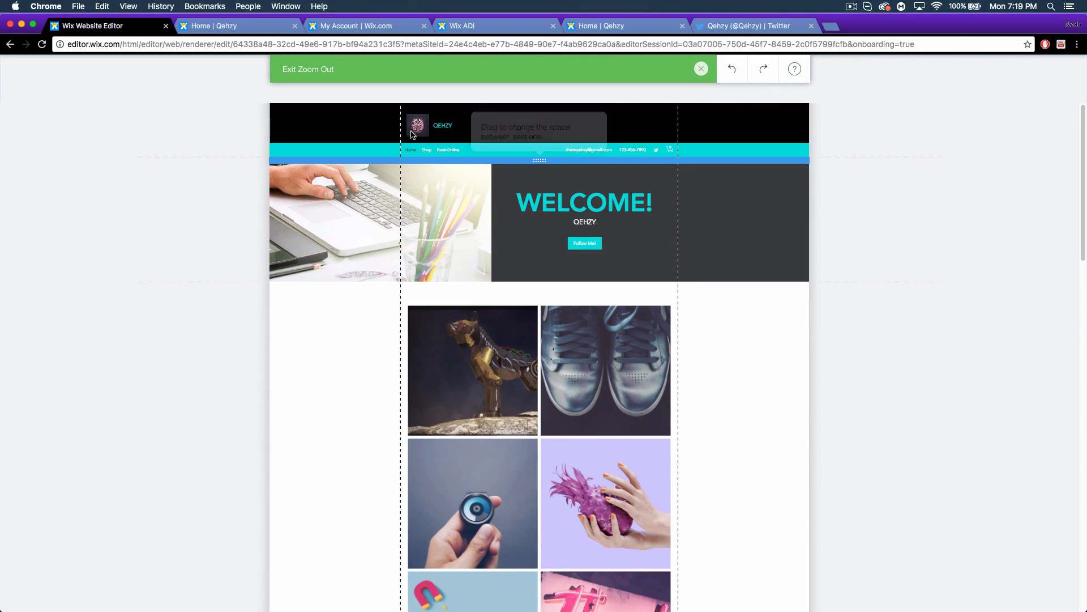
{"action": "left_click", "coordinate": [702, 69]}
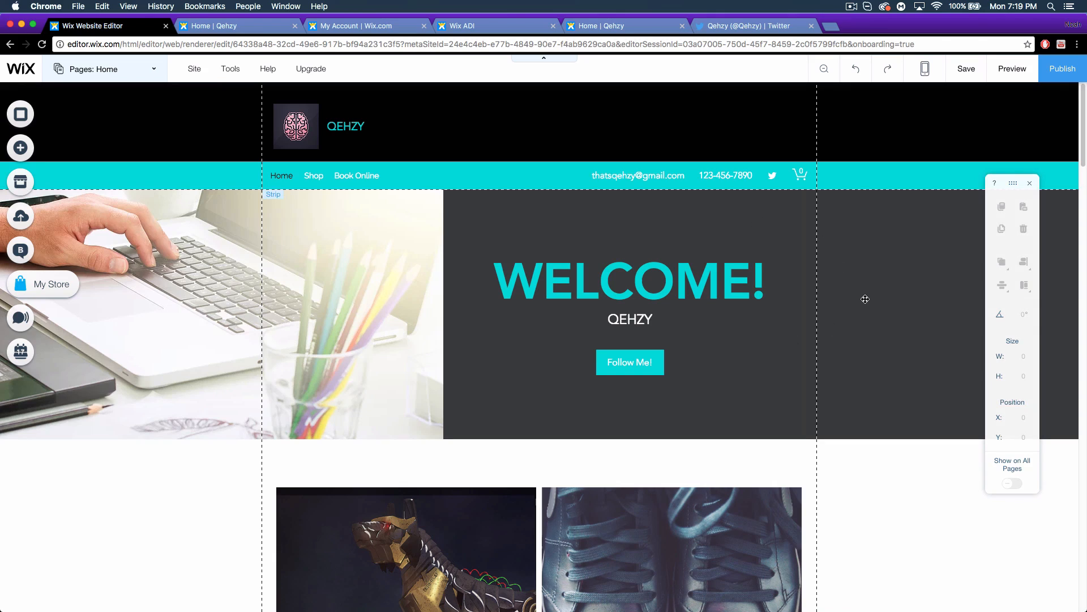
Select the 980 × 440 WELCOME! banner strip at Y 190 and nudge its toolbar aside.
{"action": "left_click", "coordinate": [880, 361]}
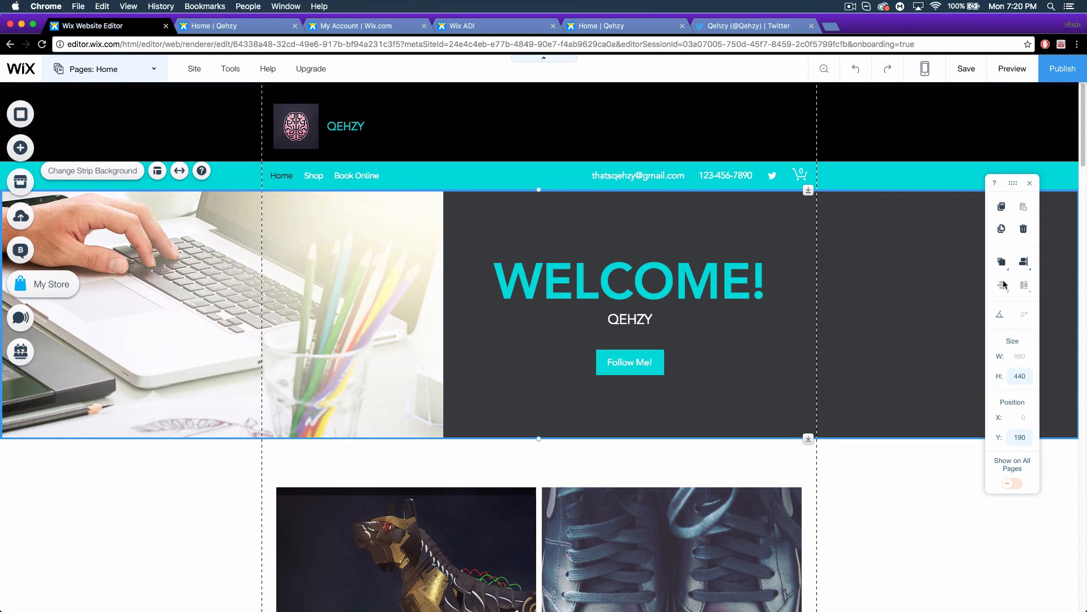
{"action": "left_click_drag", "start_coordinate": [1012, 183], "coordinate": [1036, 183]}
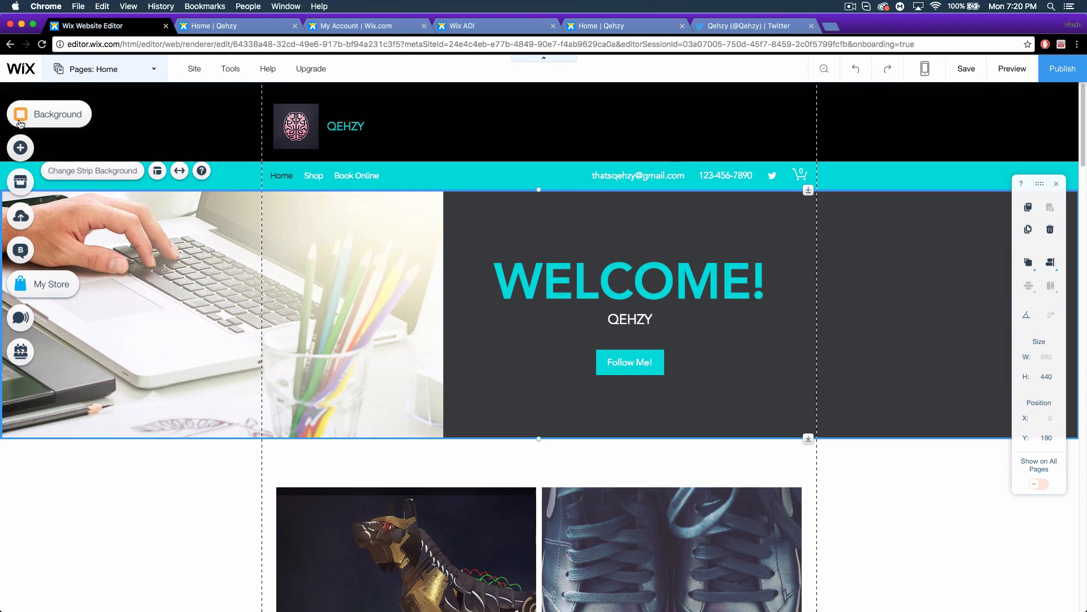
Open the Add panel and move from Image through the categories to Music.
{"action": "left_click", "coordinate": [20, 149]}
{"action": "left_click", "coordinate": [66, 135]}
{"action": "mouse_move", "coordinate": [49, 171]}
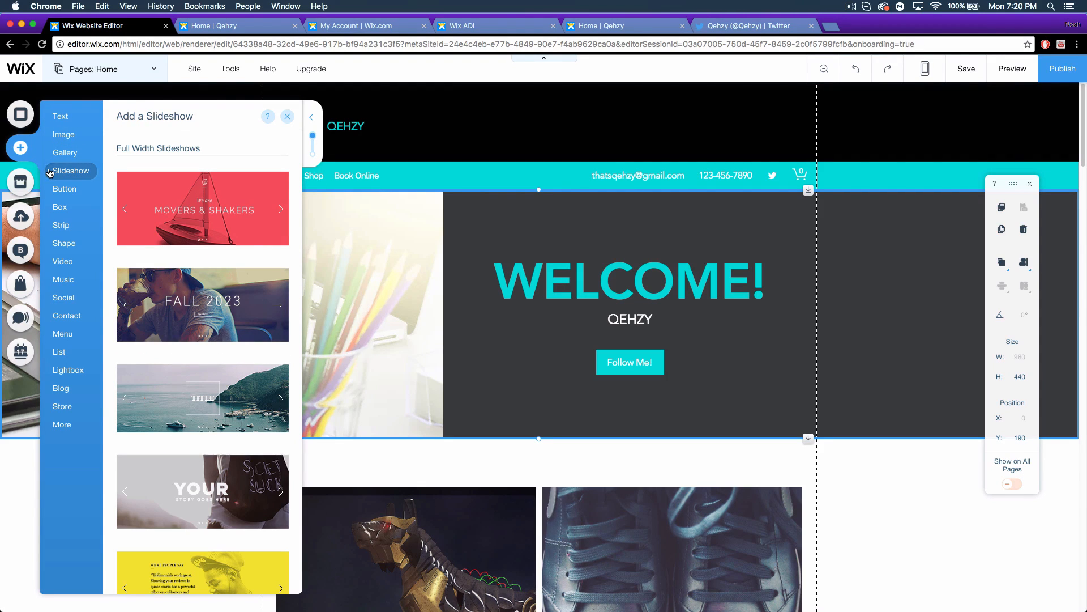
{"action": "mouse_move", "coordinate": [55, 193]}
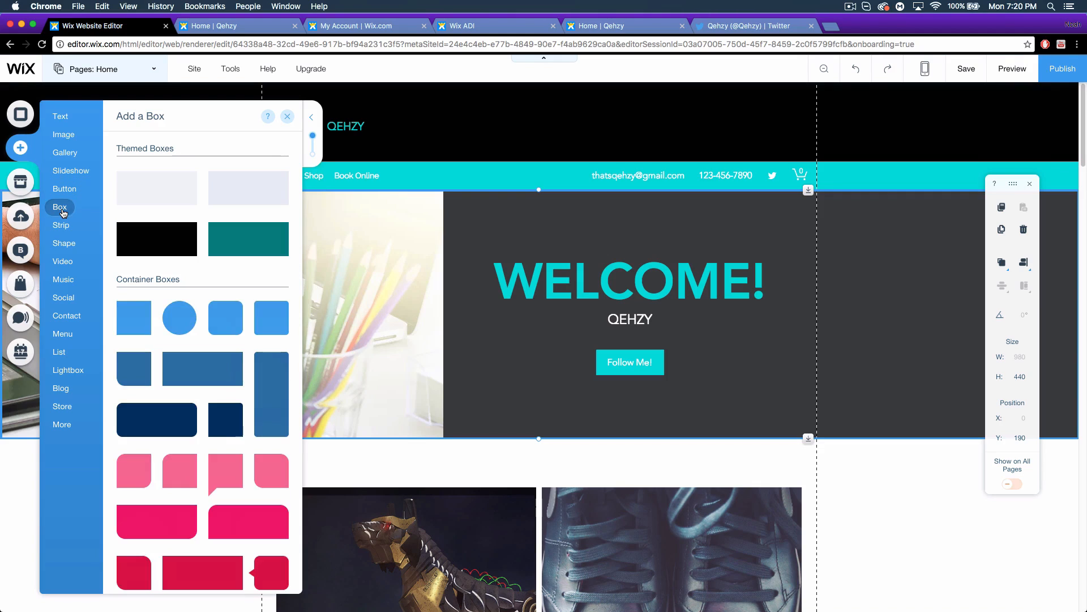
{"action": "mouse_move", "coordinate": [58, 228]}
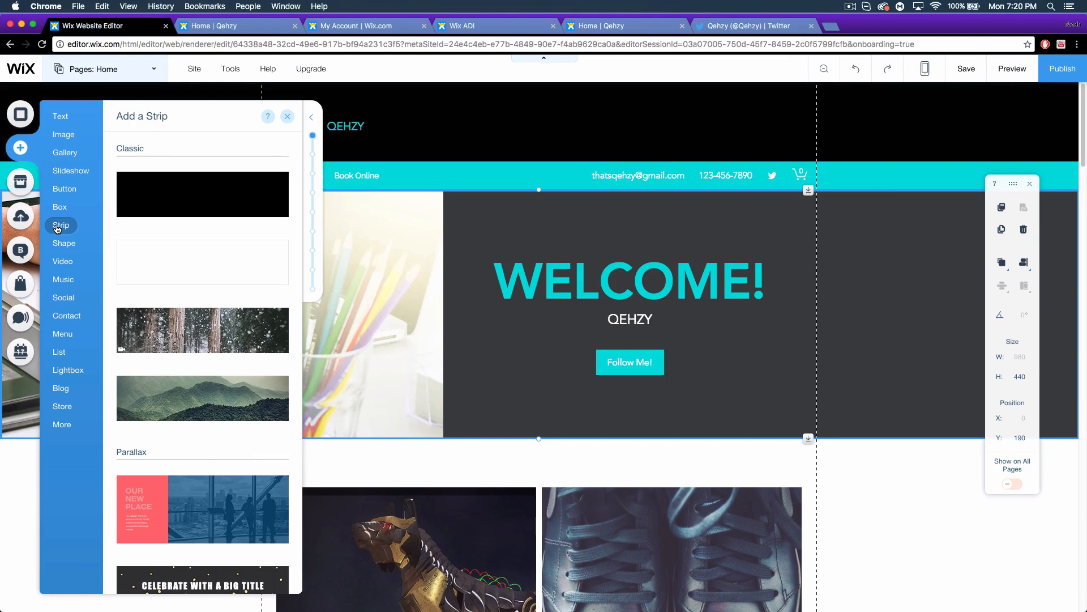
{"action": "mouse_move", "coordinate": [57, 248]}
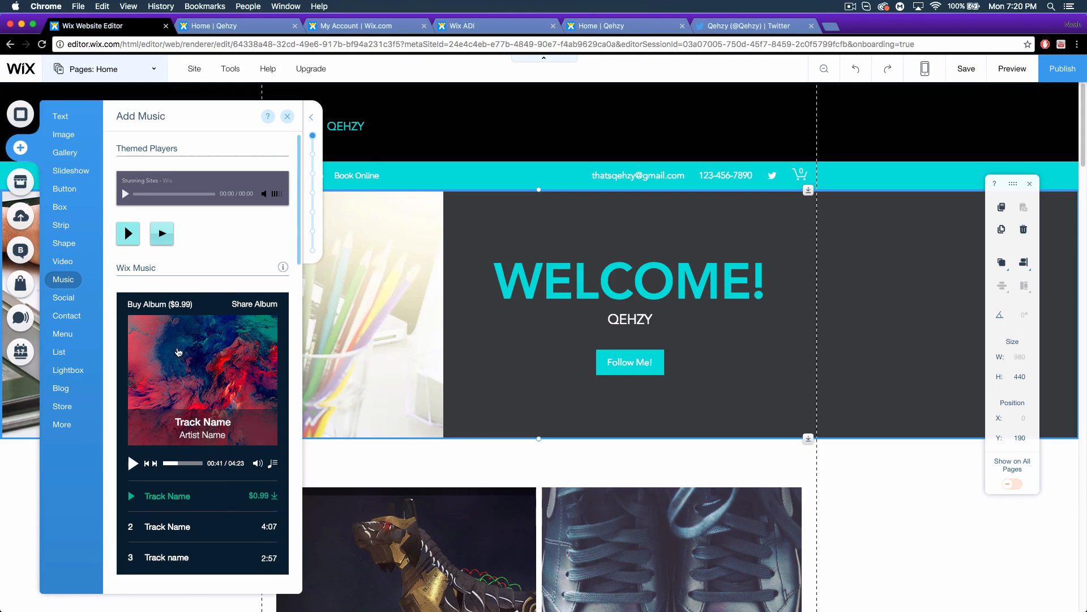
Scroll through Wix Music, SoundCloud, Spotify, mini players, the iTunes button and related apps.
{"action": "scroll", "coordinate": [174, 343], "scroll_direction": "down", "scroll_amount": 2}
{"action": "scroll", "coordinate": [174, 343], "scroll_direction": "down", "scroll_amount": 2}
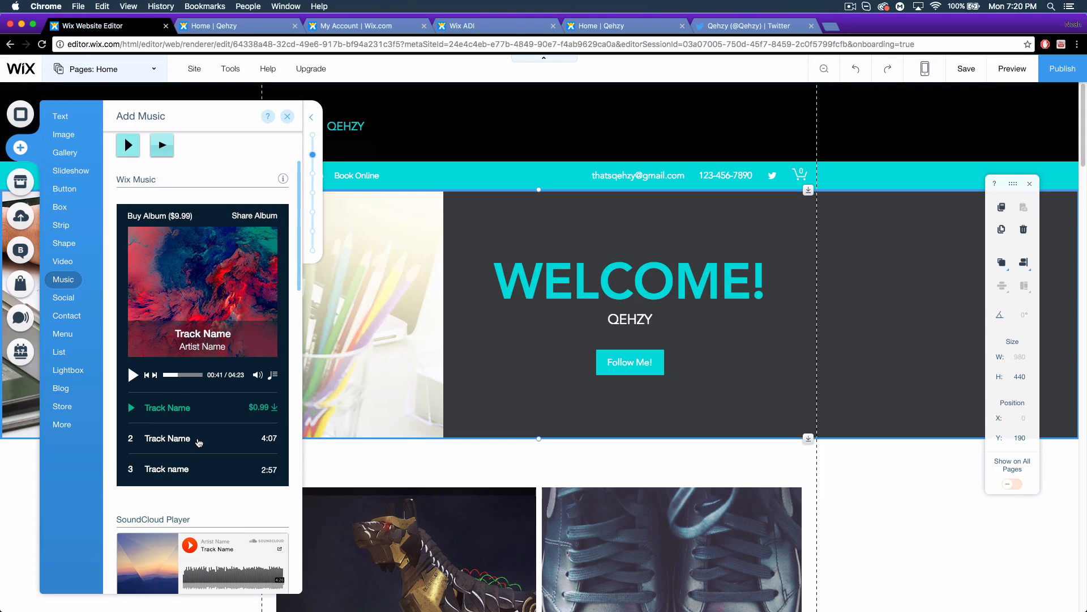
{"action": "scroll", "coordinate": [153, 423], "scroll_direction": "down", "scroll_amount": 7}
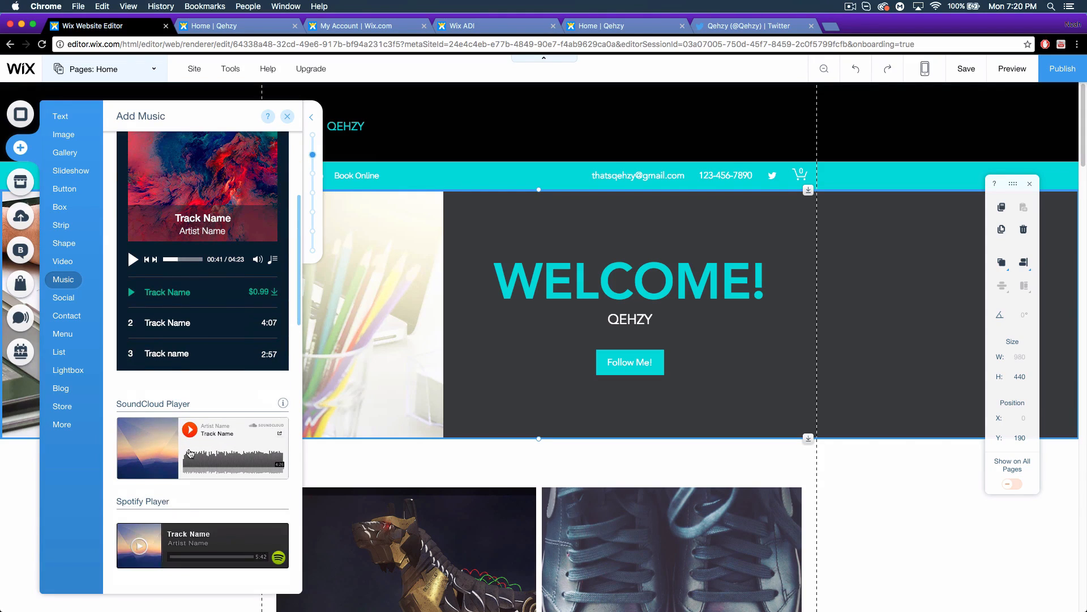
{"action": "scroll", "coordinate": [221, 496], "scroll_direction": "down", "scroll_amount": 4}
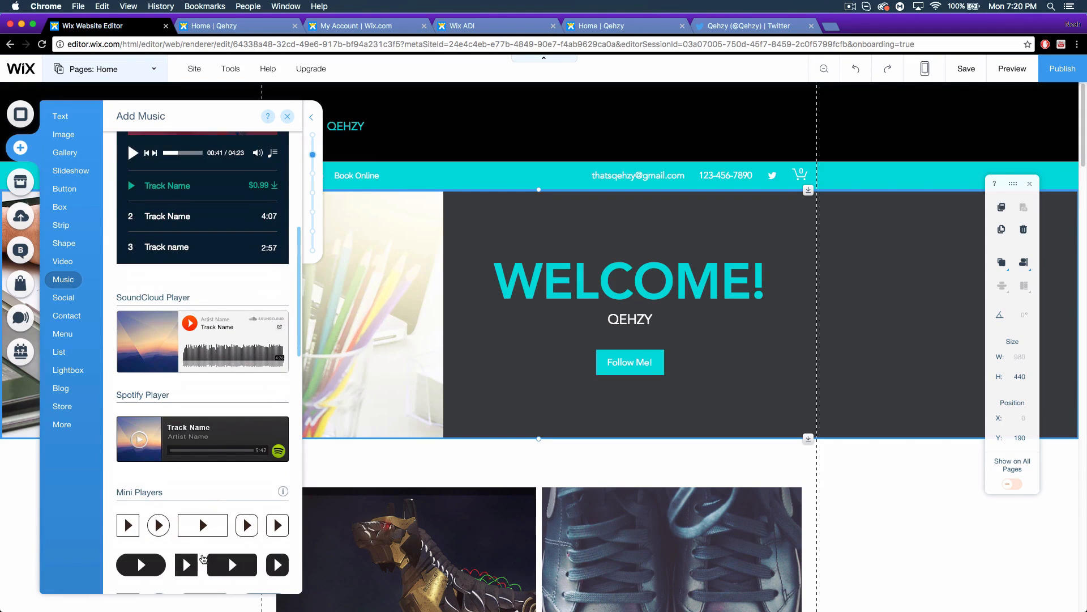
{"action": "scroll", "coordinate": [198, 502], "scroll_direction": "down", "scroll_amount": 8}
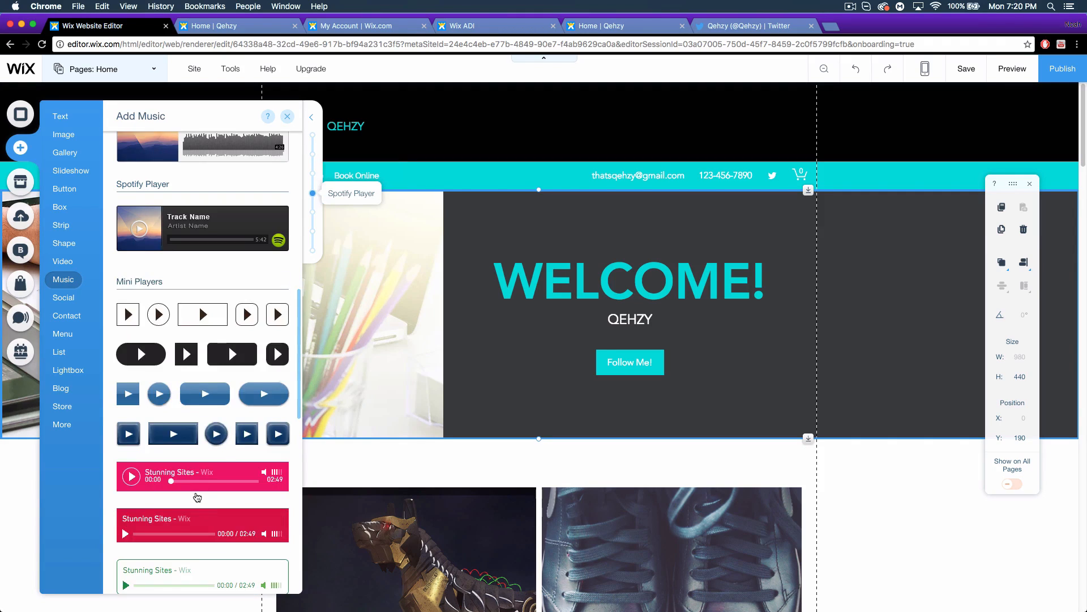
{"action": "scroll", "coordinate": [196, 501], "scroll_direction": "down", "scroll_amount": 16}
{"action": "scroll", "coordinate": [196, 500], "scroll_direction": "down", "scroll_amount": 2}
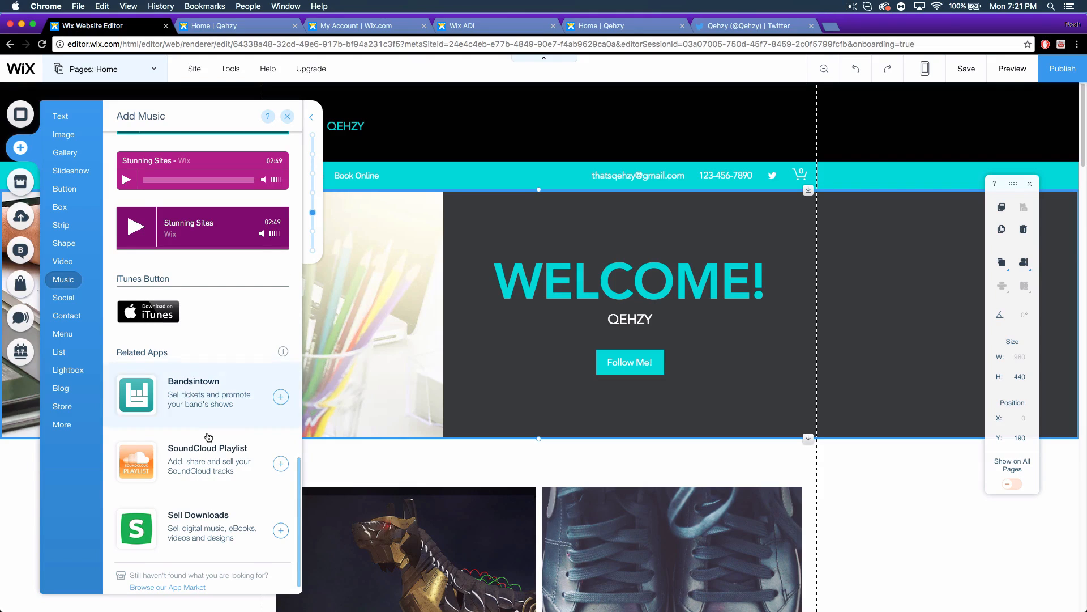
{"action": "scroll", "coordinate": [212, 449], "scroll_direction": "down", "scroll_amount": 1}
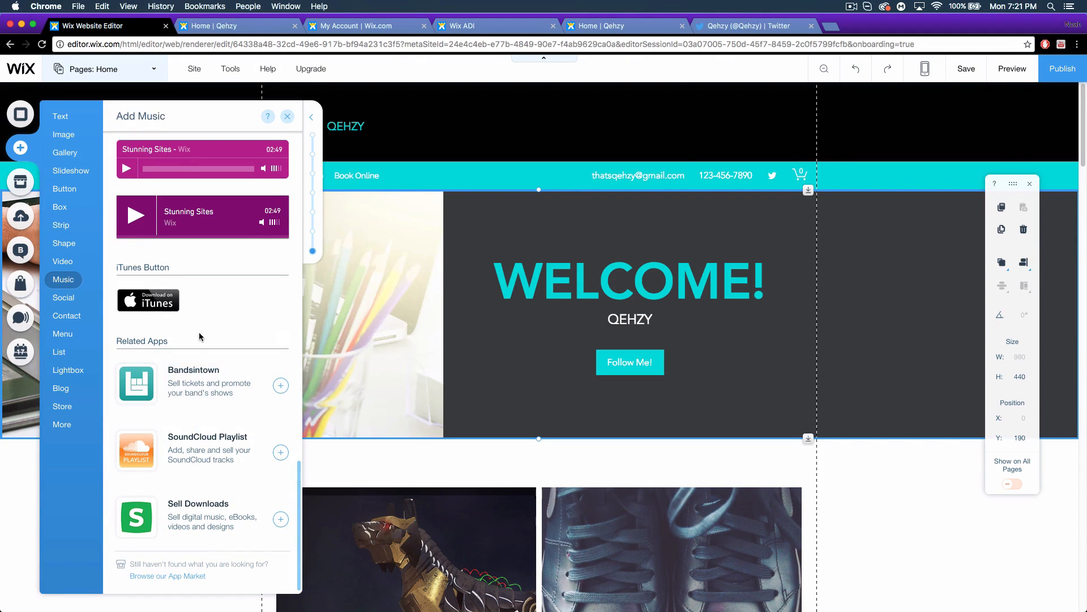
Browse the Social, Contact, Menu, List, Lightbox and Blog categories in the Add panel.
{"action": "left_click", "coordinate": [77, 301]}
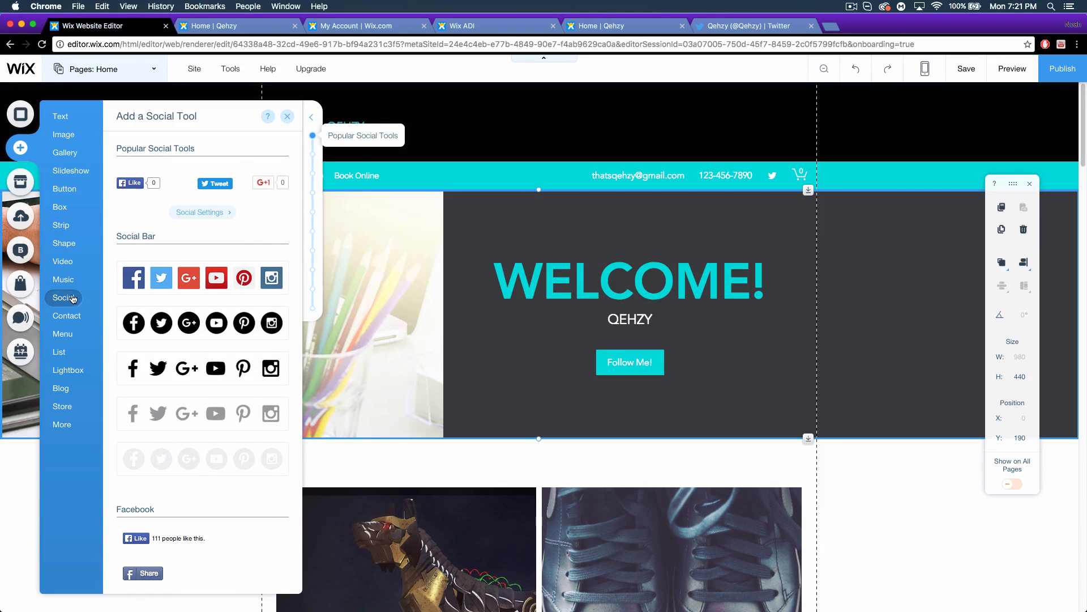
{"action": "left_click", "coordinate": [68, 315]}
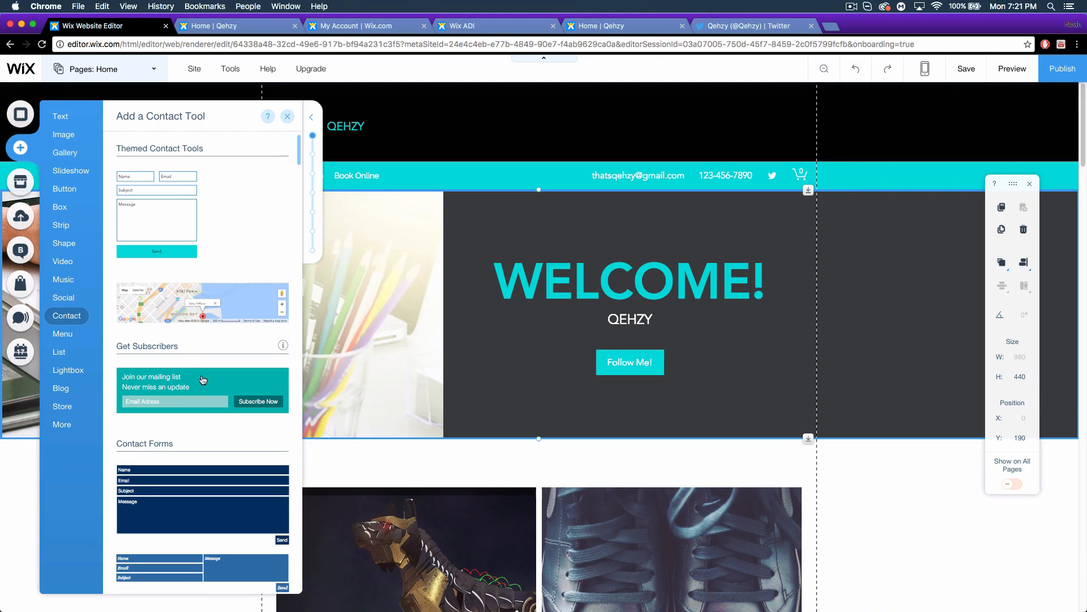
{"action": "scroll", "coordinate": [207, 404], "scroll_direction": "down", "scroll_amount": 7}
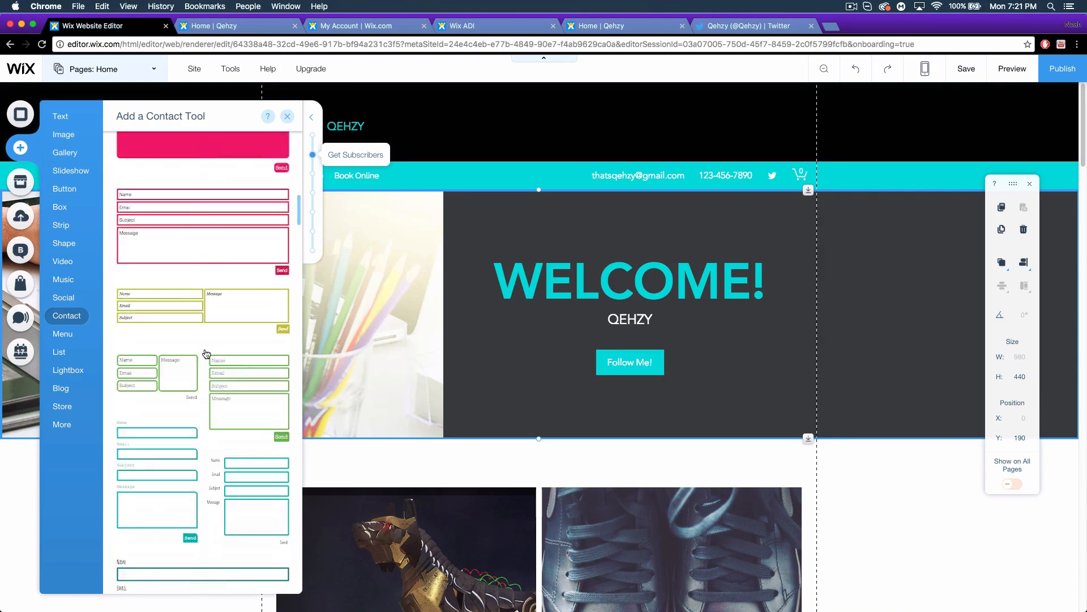
{"action": "left_click", "coordinate": [70, 334]}
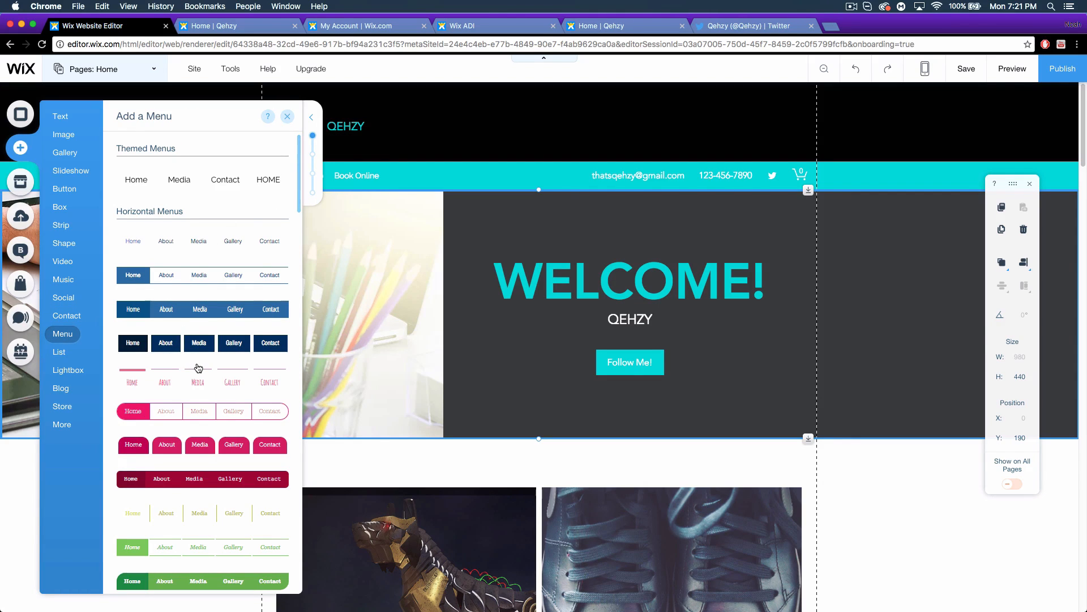
{"action": "scroll", "coordinate": [198, 368], "scroll_direction": "down", "scroll_amount": 5}
{"action": "left_click", "coordinate": [59, 352]}
{"action": "left_click", "coordinate": [67, 374]}
{"action": "left_click", "coordinate": [63, 389]}
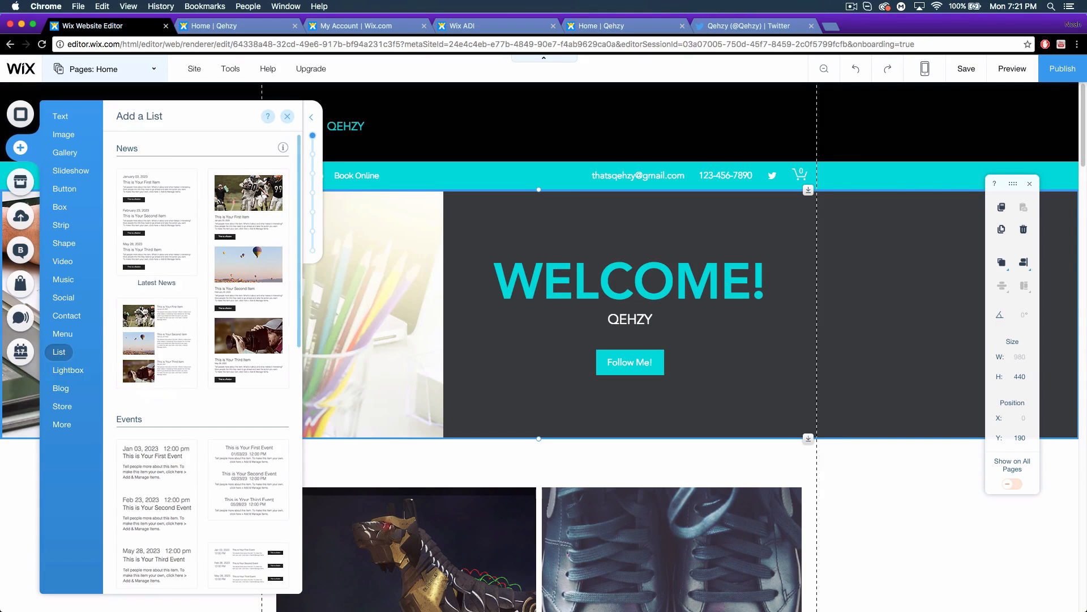
Scroll through the Lightbox templates available to add.
{"action": "mouse_move", "coordinate": [67, 372]}
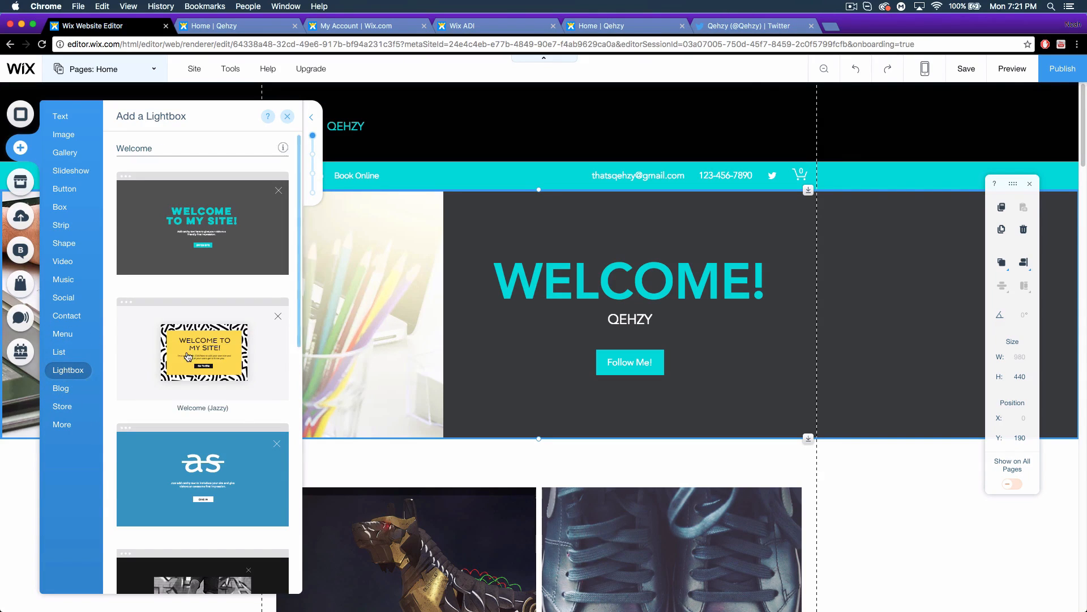
{"action": "scroll", "coordinate": [188, 356], "scroll_direction": "down", "scroll_amount": 1}
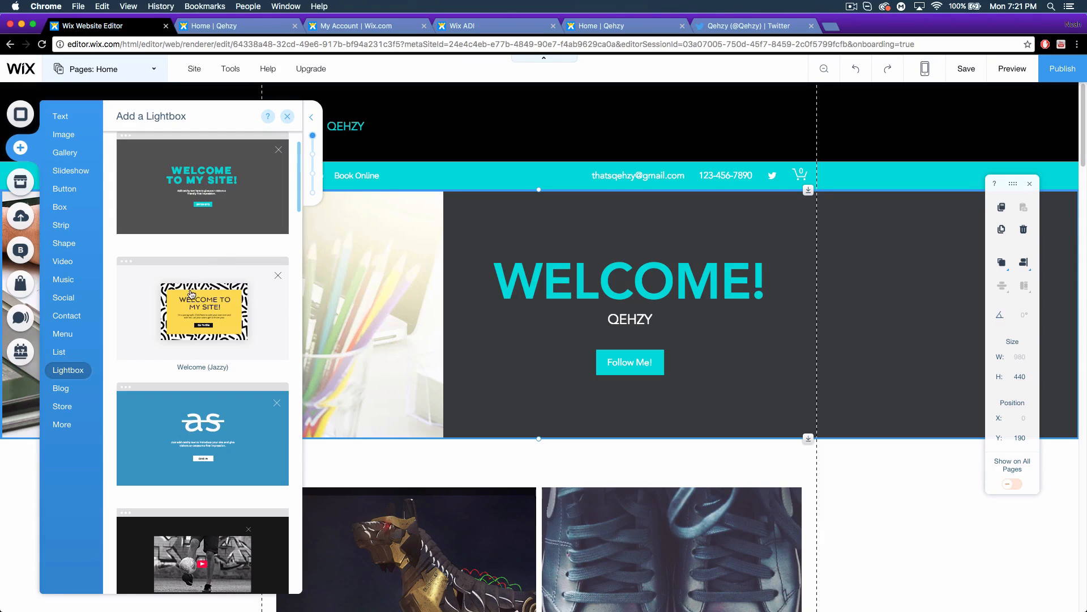
{"action": "scroll", "coordinate": [190, 306], "scroll_direction": "down", "scroll_amount": 1}
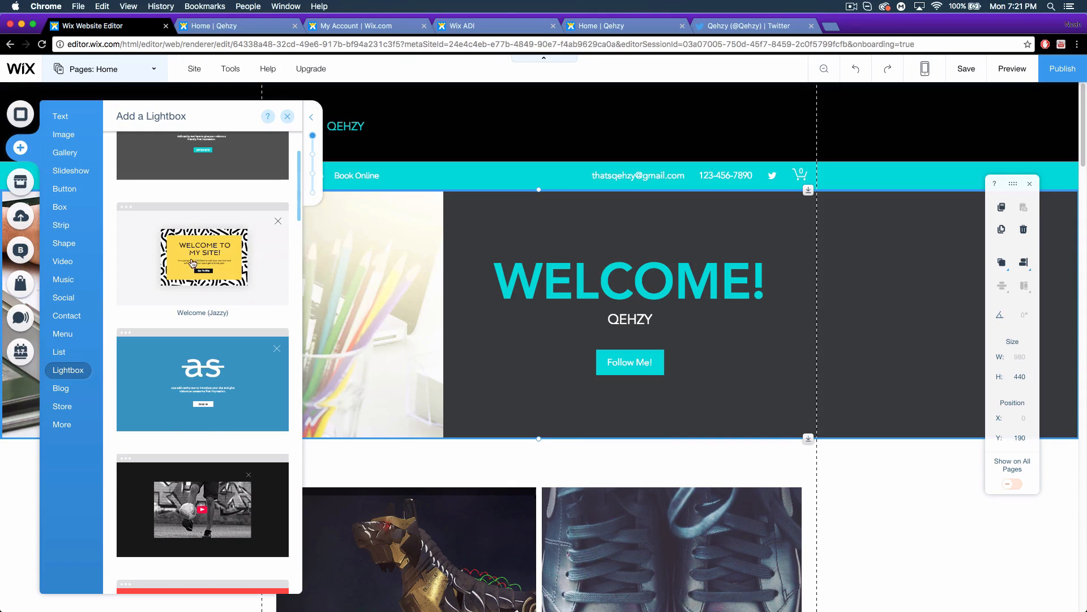
{"action": "scroll", "coordinate": [204, 396], "scroll_direction": "down", "scroll_amount": 3}
{"action": "scroll", "coordinate": [203, 439], "scroll_direction": "down", "scroll_amount": 5}
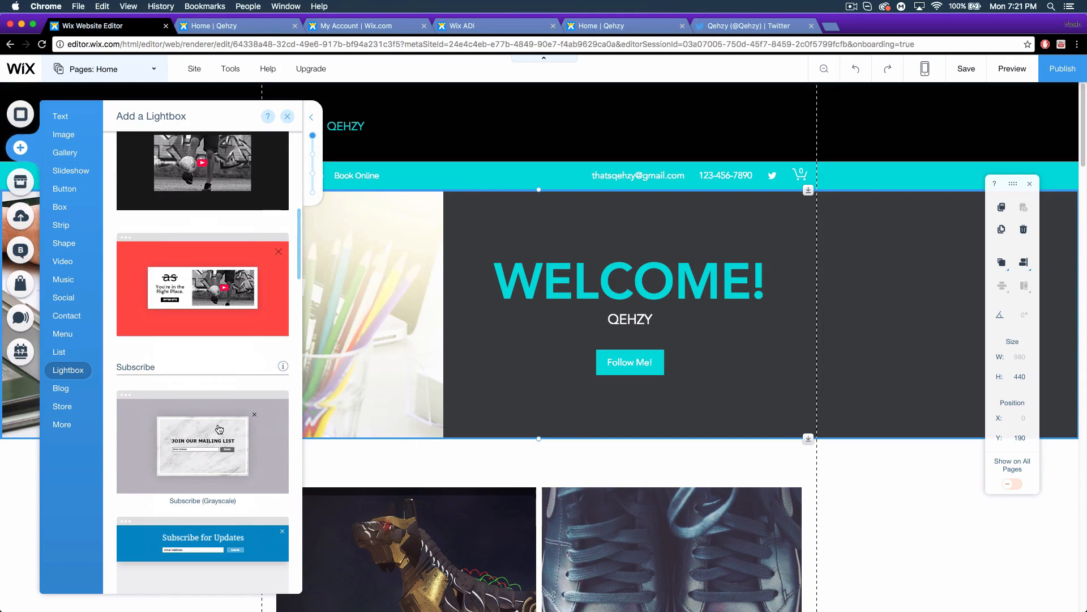
{"action": "scroll", "coordinate": [217, 430], "scroll_direction": "down", "scroll_amount": 5}
{"action": "scroll", "coordinate": [217, 430], "scroll_direction": "down", "scroll_amount": 2}
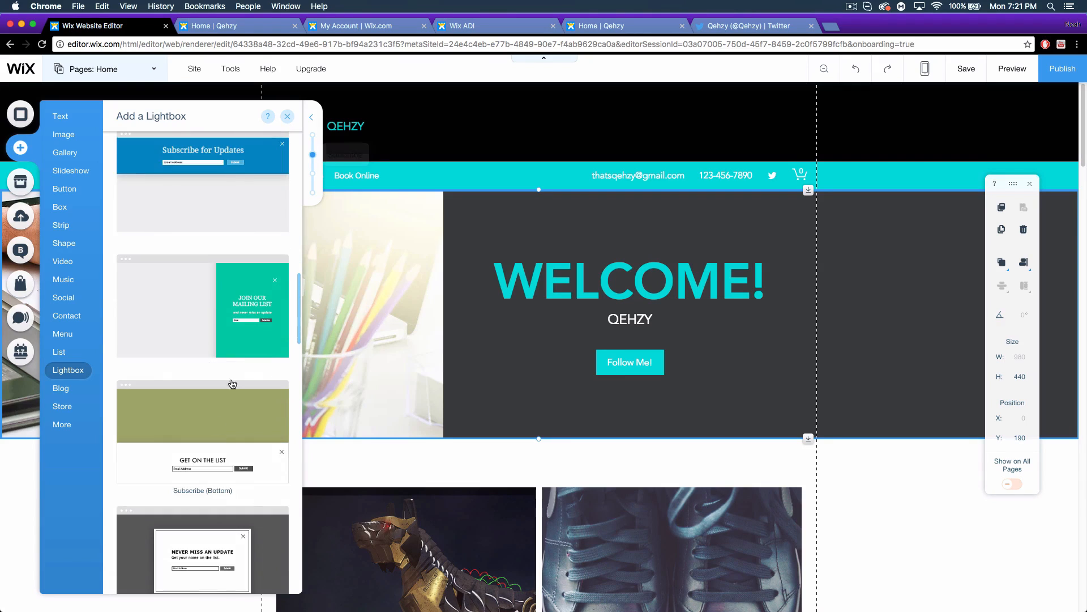
{"action": "scroll", "coordinate": [191, 400], "scroll_direction": "down", "scroll_amount": 2}
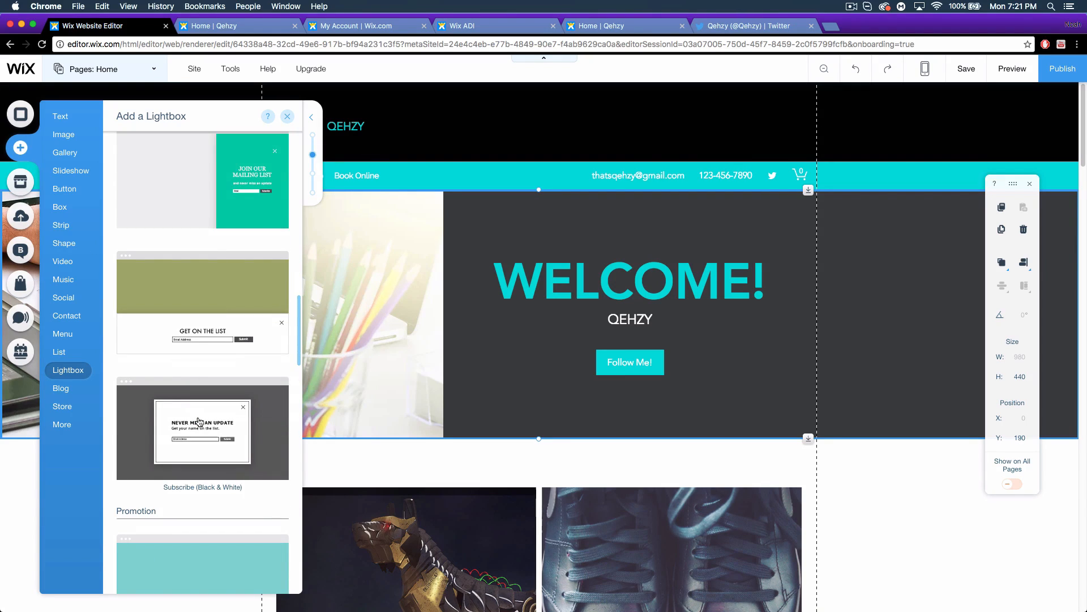
{"action": "scroll", "coordinate": [204, 425], "scroll_direction": "down", "scroll_amount": 3}
{"action": "scroll", "coordinate": [209, 429], "scroll_direction": "down", "scroll_amount": 10}
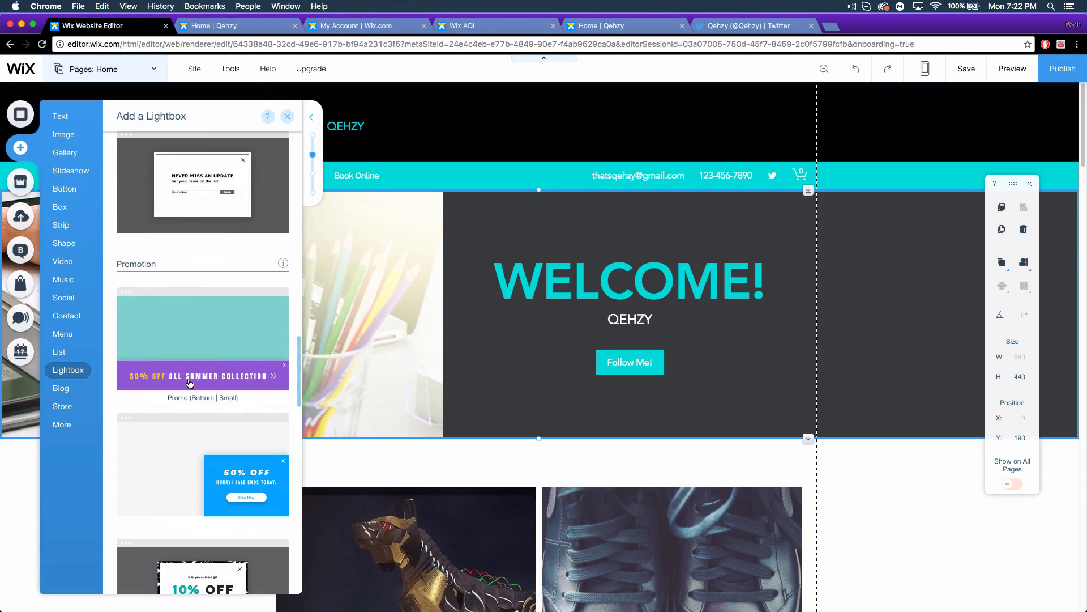
{"action": "scroll", "coordinate": [214, 439], "scroll_direction": "up", "scroll_amount": 5}
{"action": "scroll", "coordinate": [191, 418], "scroll_direction": "up", "scroll_amount": 10}
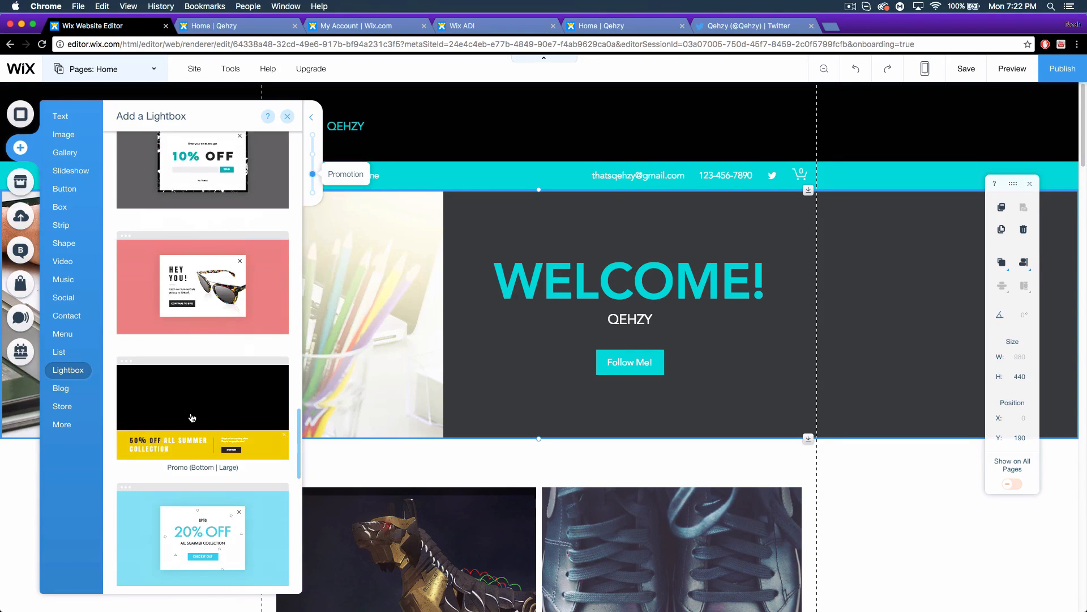
View the Blog category, then the Store elements down to product galleries, cart and related apps.
{"action": "left_click", "coordinate": [63, 389]}
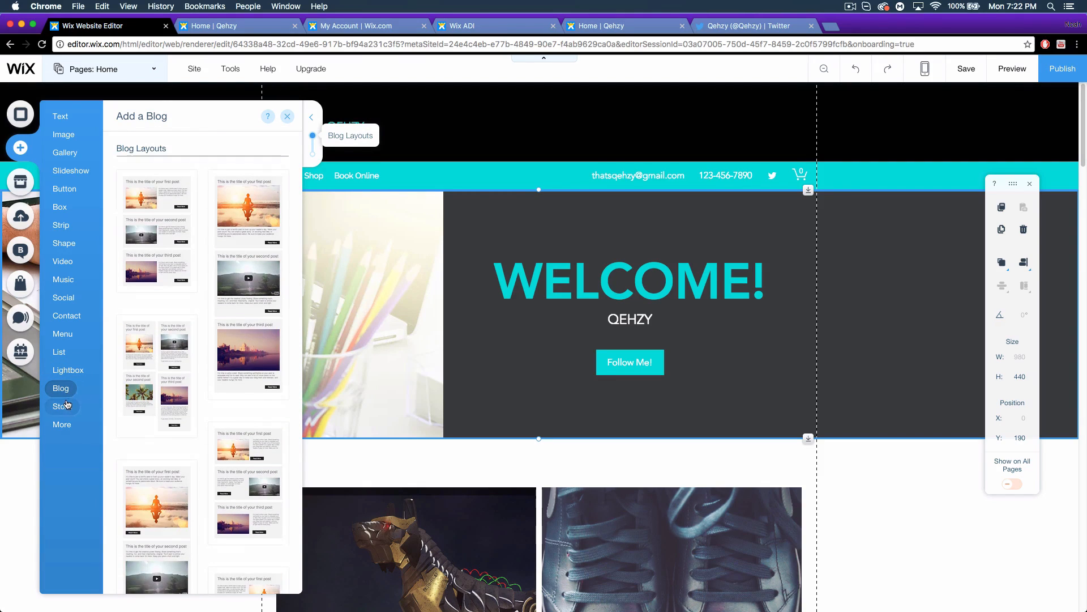
{"action": "left_click", "coordinate": [64, 407]}
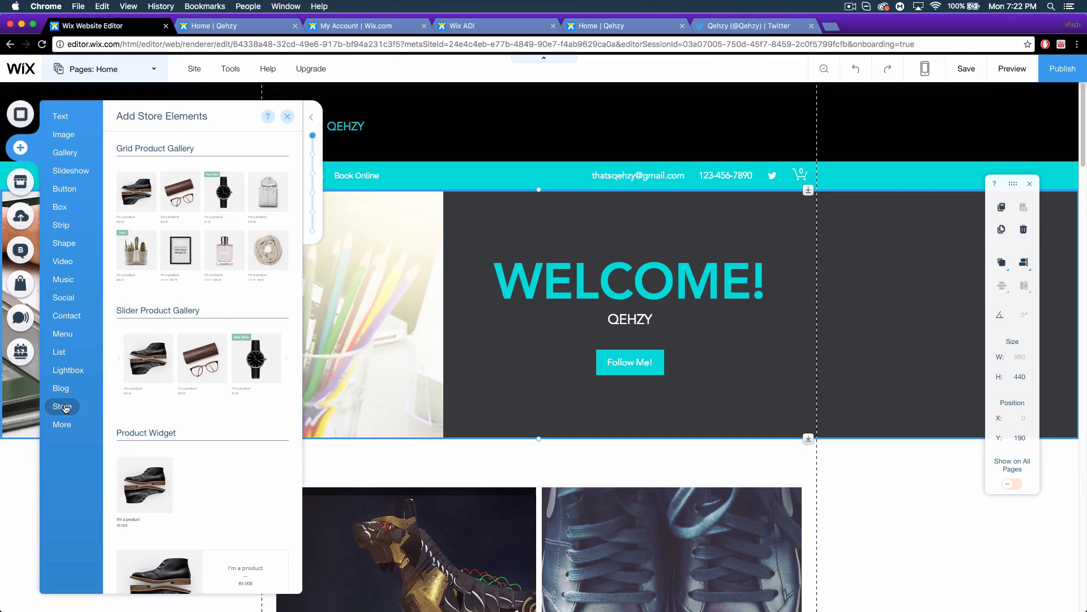
{"action": "scroll", "coordinate": [192, 424], "scroll_direction": "down", "scroll_amount": 10}
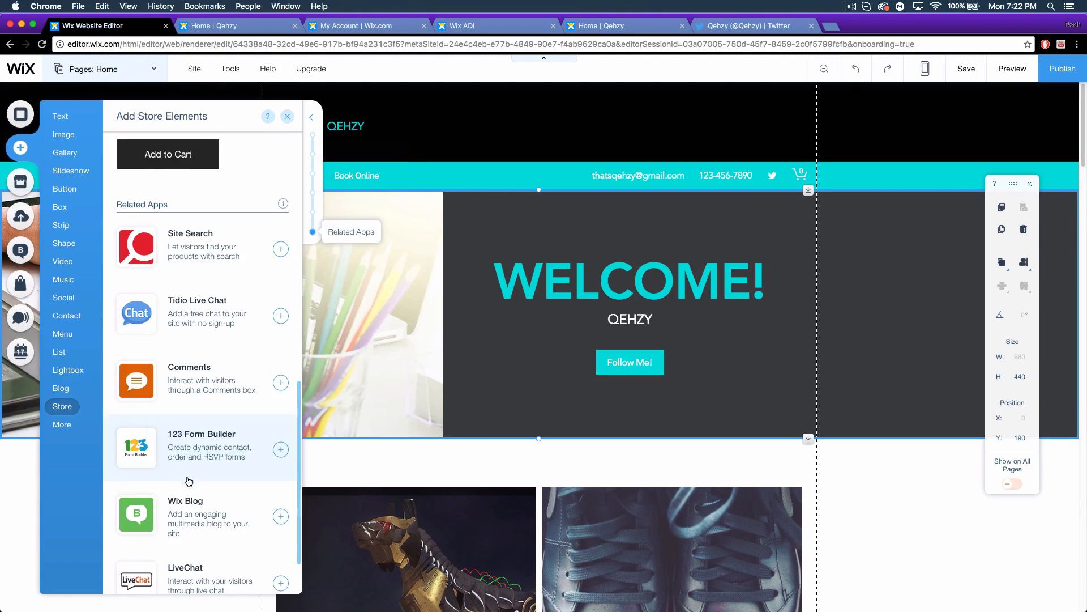
{"action": "scroll", "coordinate": [181, 493], "scroll_direction": "up", "scroll_amount": 8}
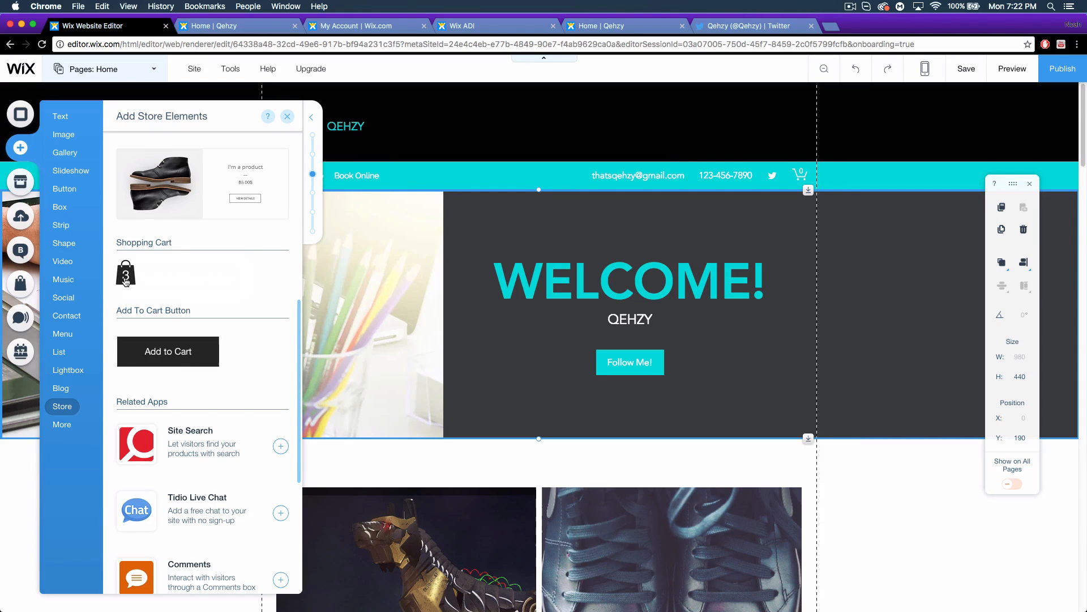
{"action": "scroll", "coordinate": [223, 368], "scroll_direction": "down", "scroll_amount": 5}
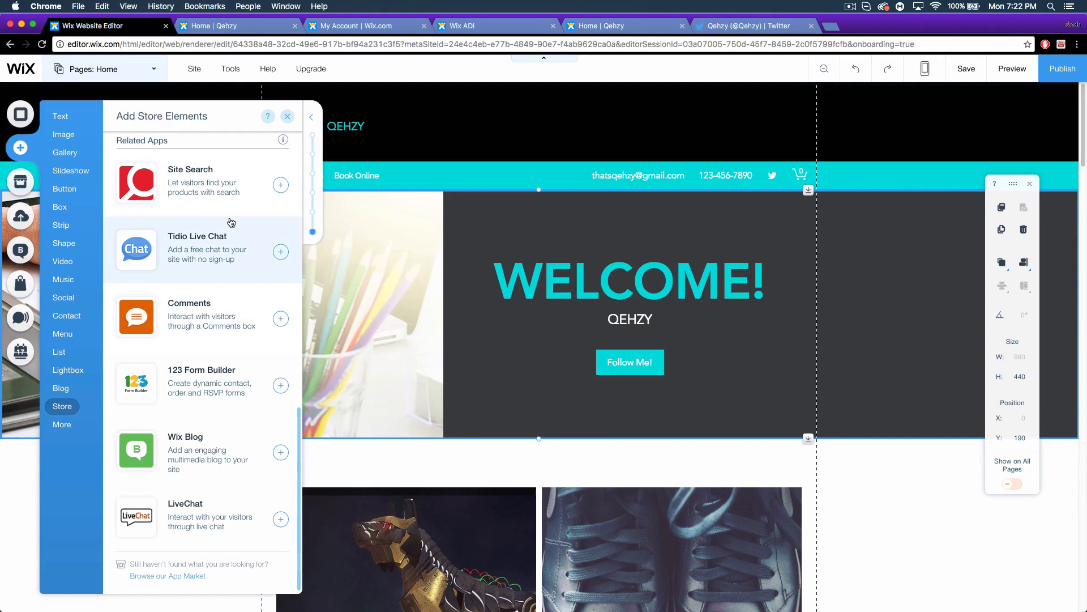
Browse the More elements such as HTML and anchors, then close the Add panel.
{"action": "left_click", "coordinate": [62, 424]}
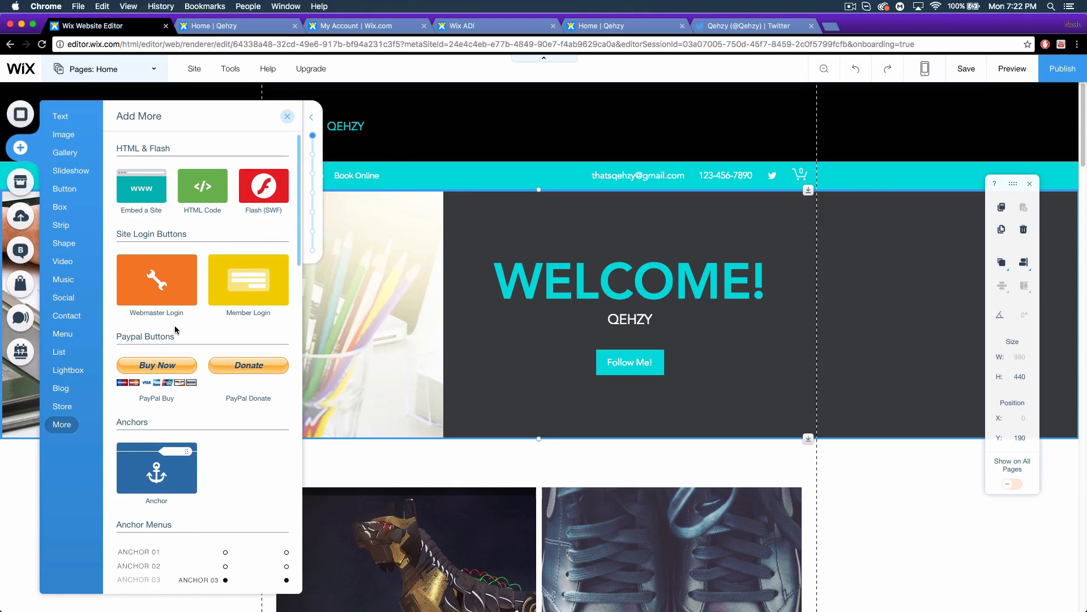
{"action": "scroll", "coordinate": [234, 383], "scroll_direction": "down", "scroll_amount": 4}
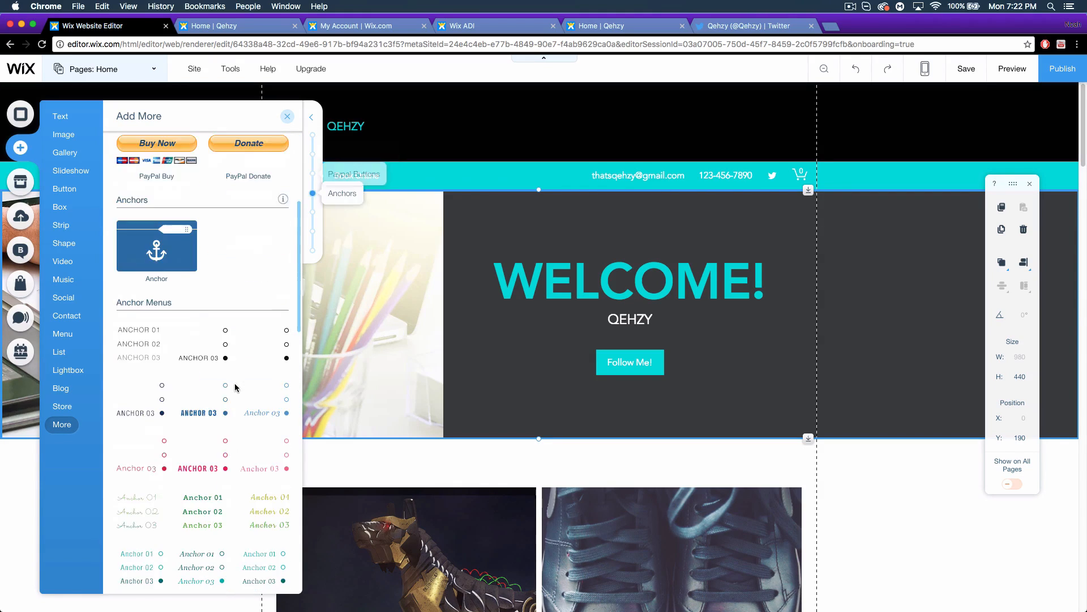
{"action": "scroll", "coordinate": [208, 334], "scroll_direction": "down", "scroll_amount": 8}
{"action": "scroll", "coordinate": [207, 334], "scroll_direction": "down", "scroll_amount": 7}
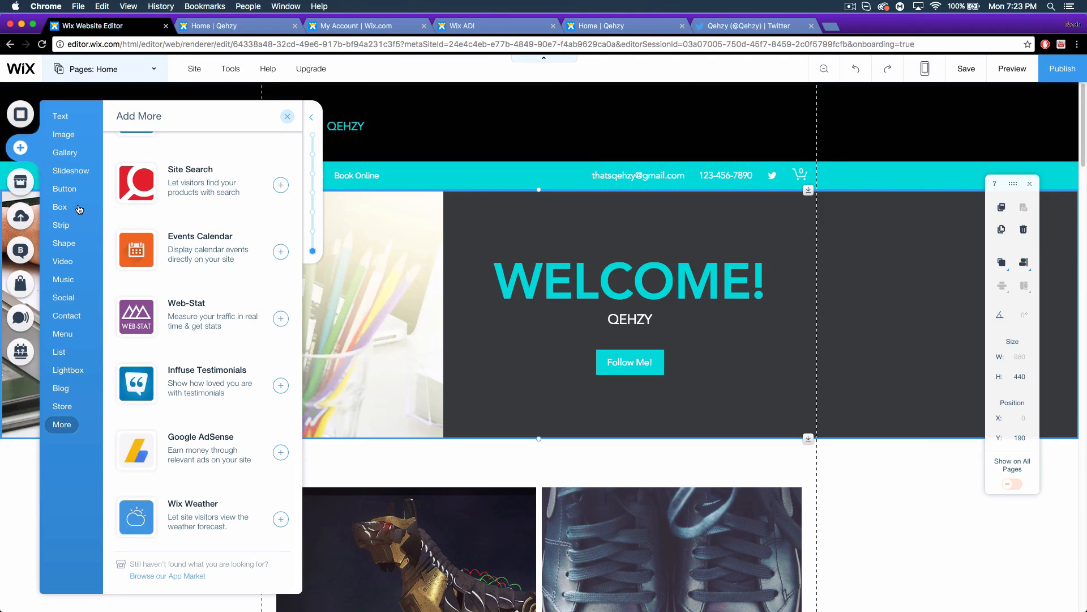
{"action": "left_click", "coordinate": [313, 136]}
{"action": "left_click", "coordinate": [286, 118]}
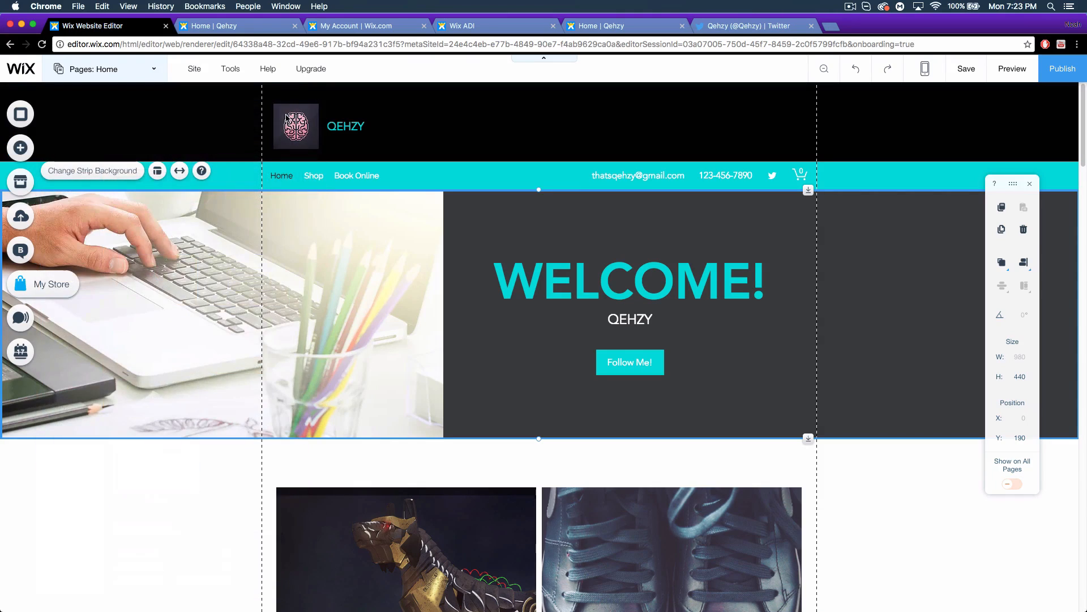
Open the App Market and scroll from Must-Have Apps through Marketing, Design, Music to All Apps (256).
{"action": "left_click", "coordinate": [21, 183]}
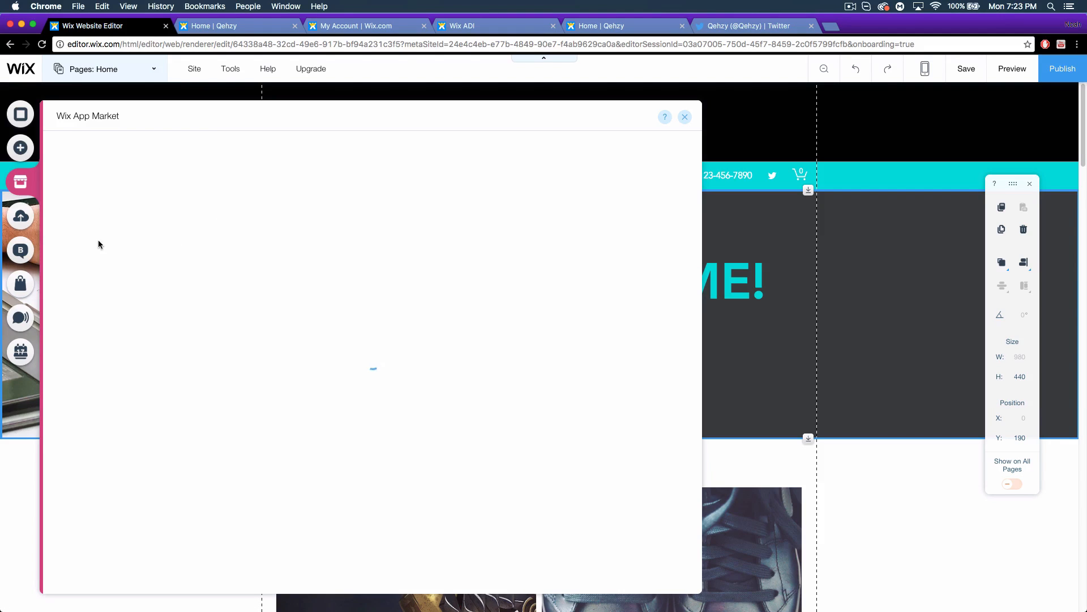
{"action": "scroll", "coordinate": [389, 312], "scroll_direction": "down", "scroll_amount": 5}
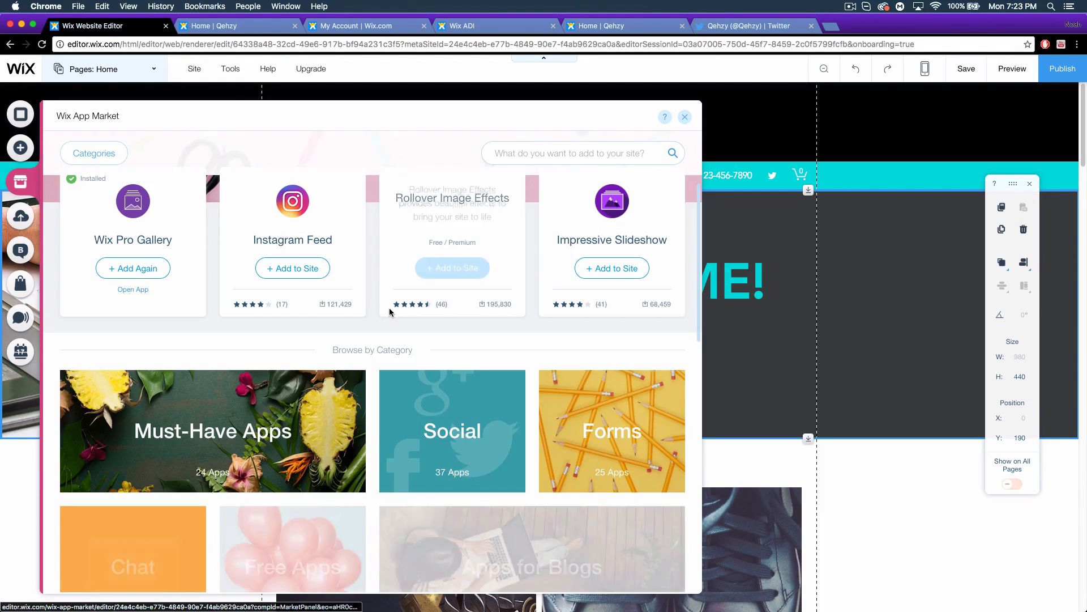
{"action": "scroll", "coordinate": [356, 317], "scroll_direction": "up", "scroll_amount": 5}
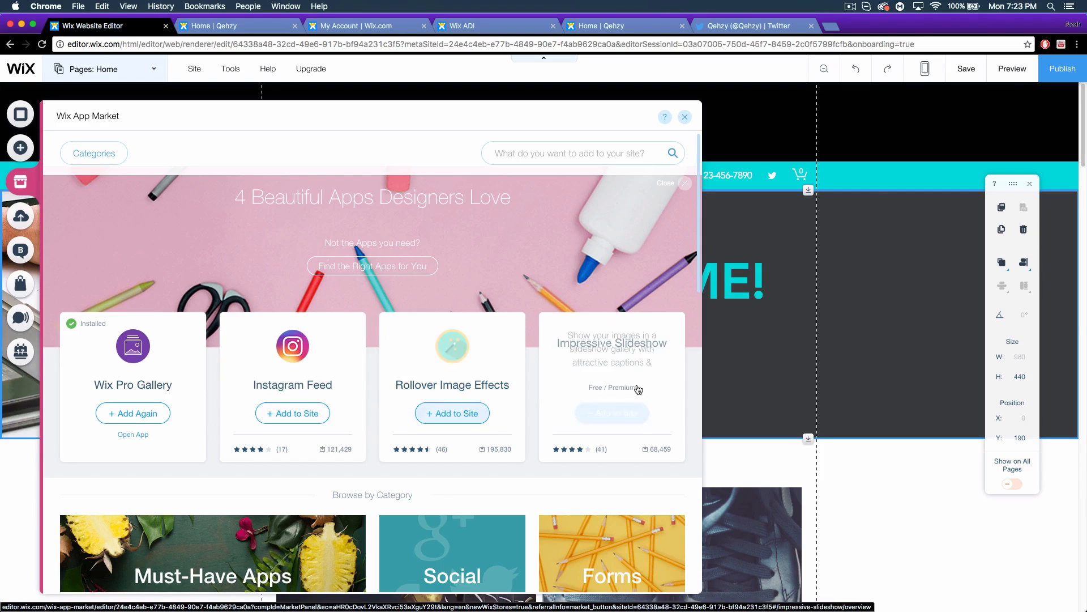
{"action": "scroll", "coordinate": [612, 413], "scroll_direction": "down", "scroll_amount": 4}
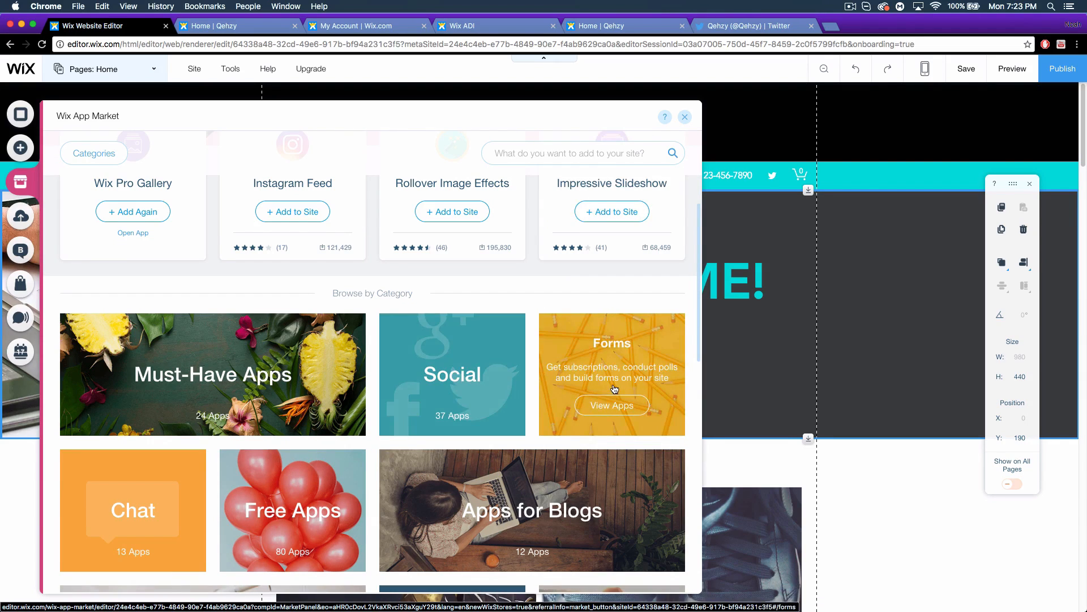
{"action": "scroll", "coordinate": [453, 396], "scroll_direction": "down", "scroll_amount": 3}
{"action": "scroll", "coordinate": [317, 386], "scroll_direction": "down", "scroll_amount": 1}
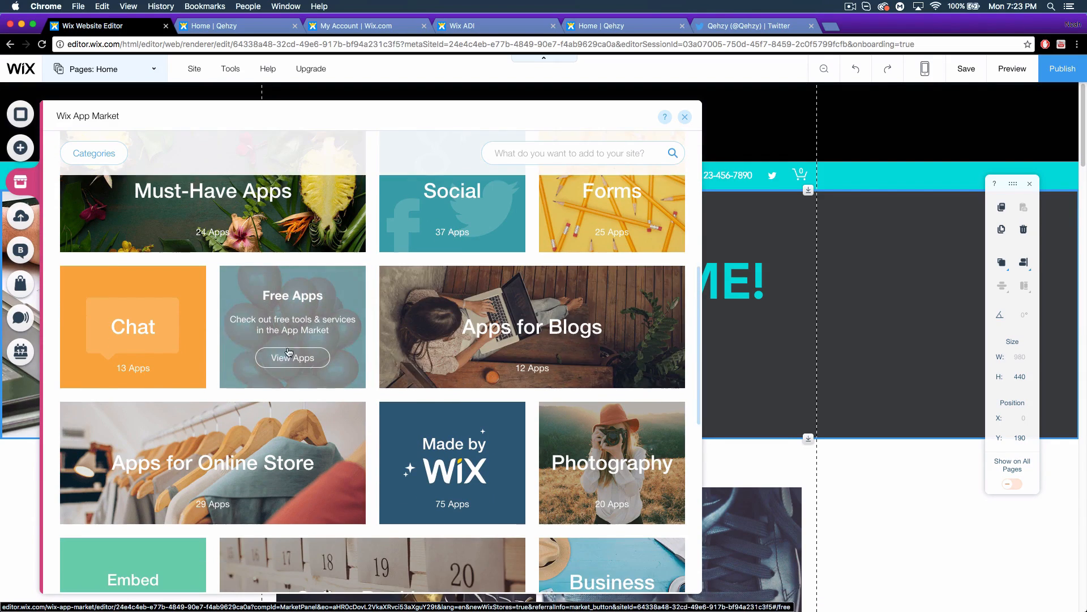
{"action": "scroll", "coordinate": [300, 357], "scroll_direction": "down", "scroll_amount": 4}
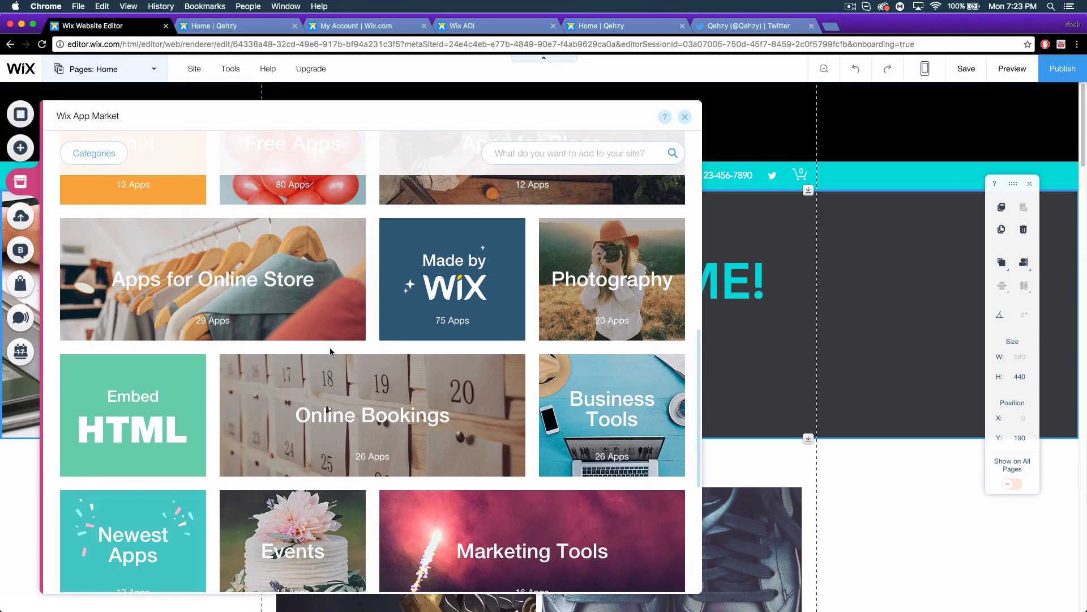
{"action": "scroll", "coordinate": [130, 339], "scroll_direction": "down", "scroll_amount": 3}
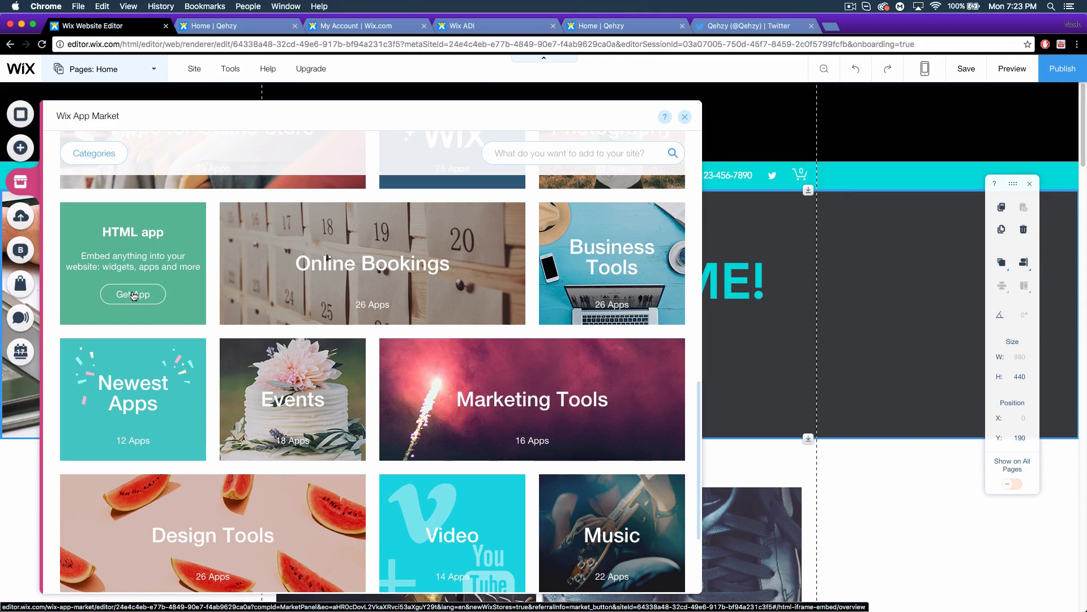
{"action": "scroll", "coordinate": [253, 332], "scroll_direction": "down", "scroll_amount": 5}
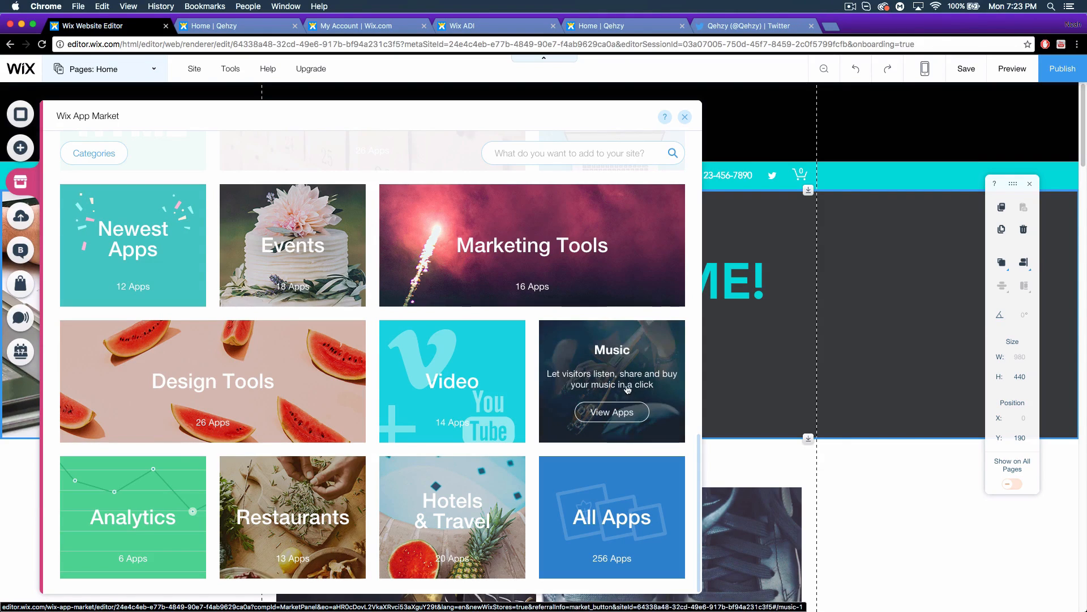
Preview the Media, Blog, Store, ShoutOut and Bookings introductions, then close the Bookings panel.
{"action": "left_click", "coordinate": [23, 216]}
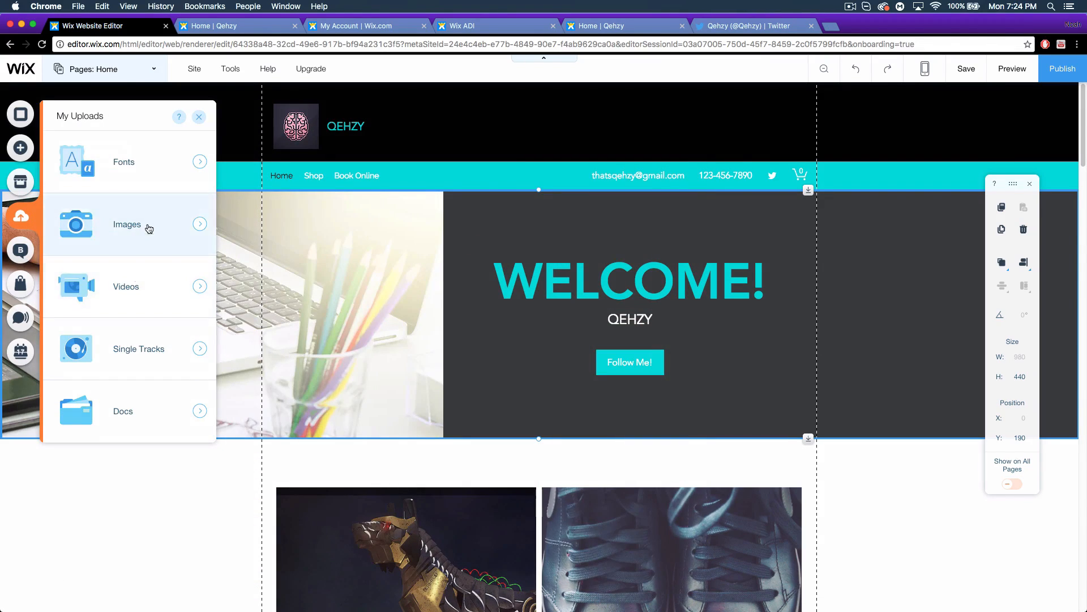
{"action": "left_click", "coordinate": [31, 261]}
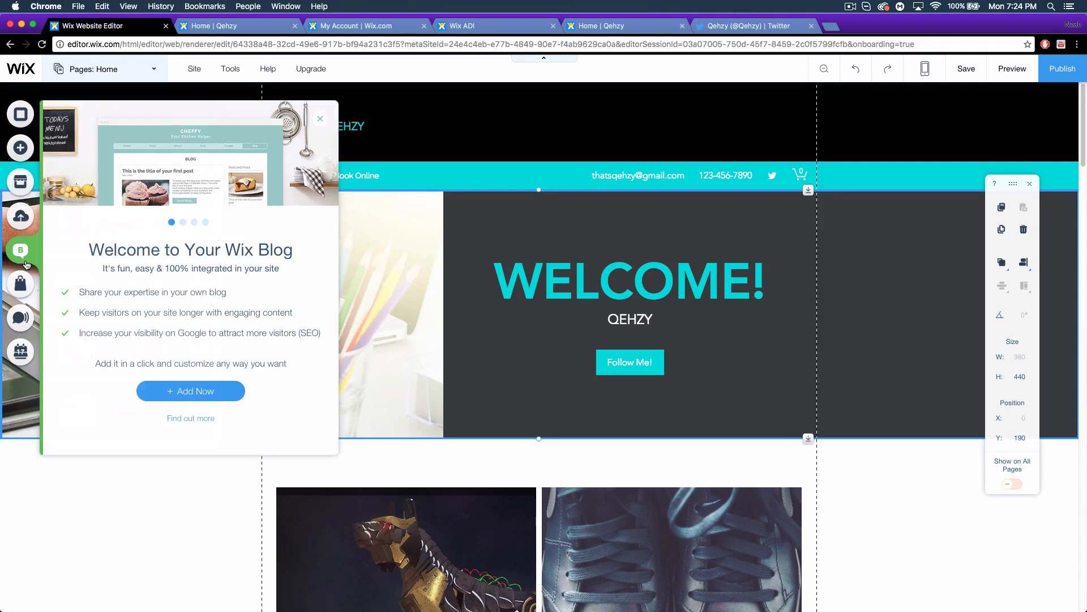
{"action": "left_click", "coordinate": [22, 284]}
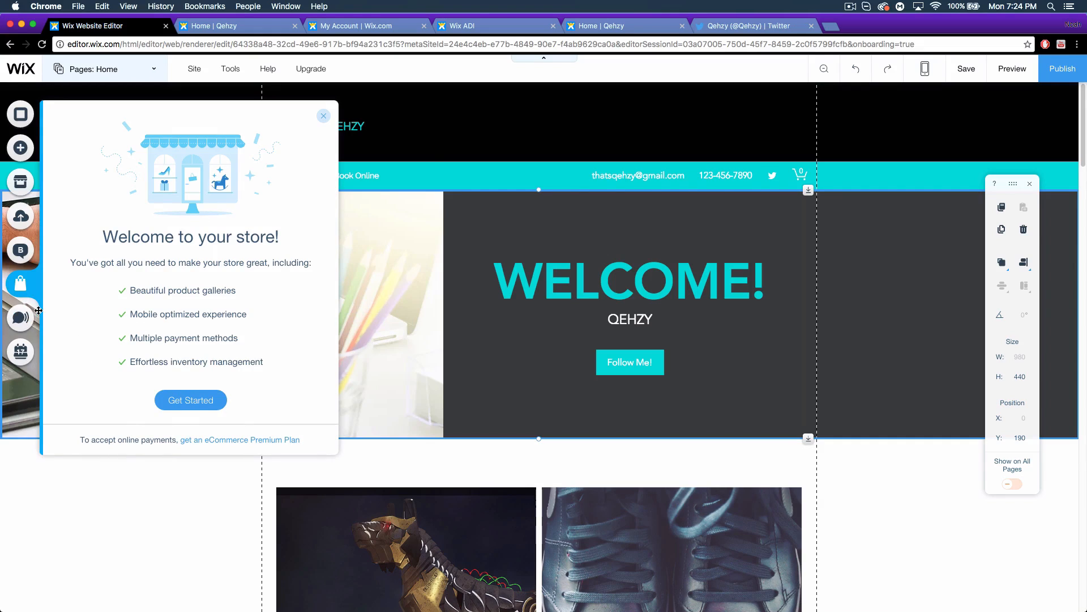
{"action": "left_click", "coordinate": [22, 320]}
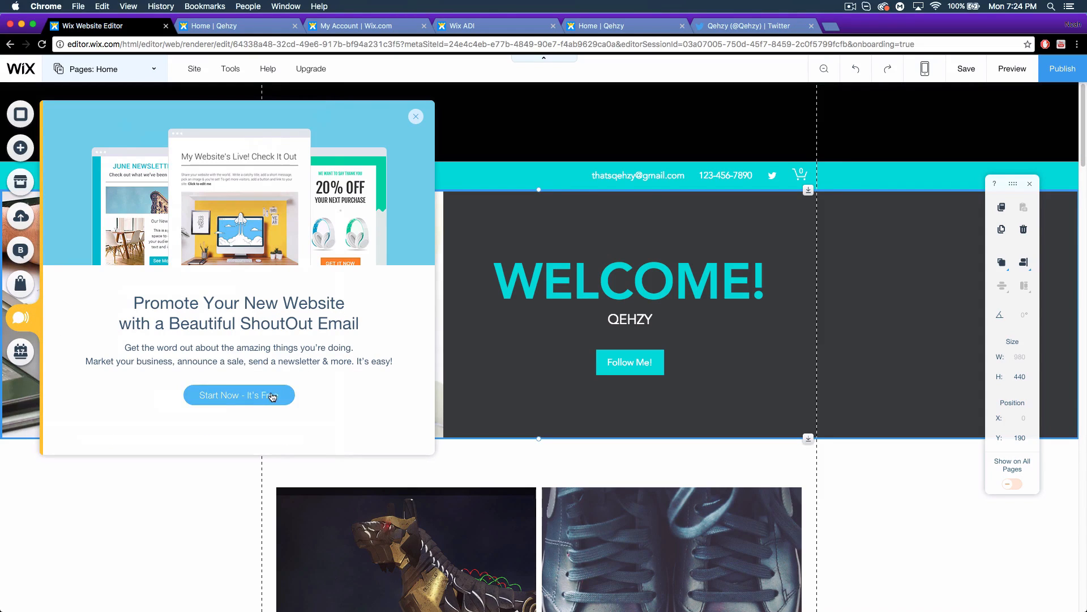
{"action": "left_click", "coordinate": [20, 352]}
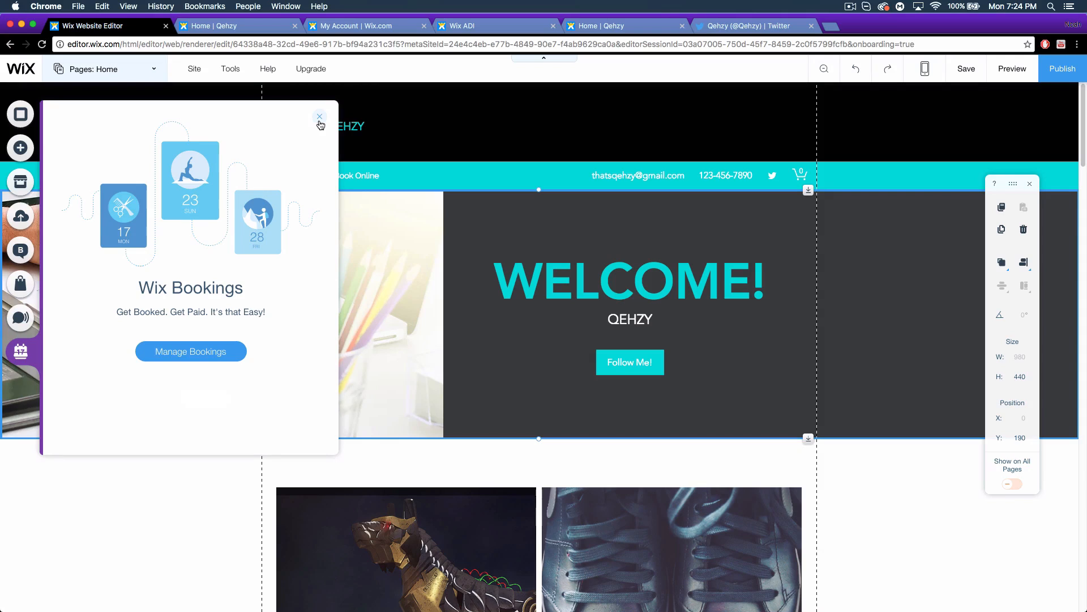
{"action": "left_click", "coordinate": [319, 117]}
{"action": "scroll", "coordinate": [918, 428], "scroll_direction": "down", "scroll_amount": 1}
{"action": "scroll", "coordinate": [917, 428], "scroll_direction": "up", "scroll_amount": 1}
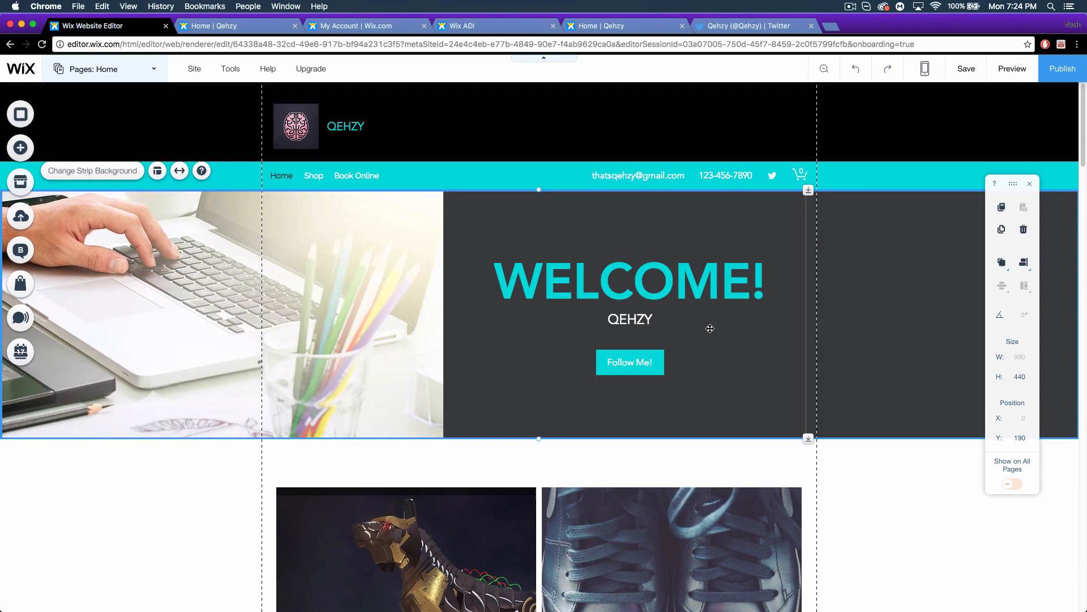
Split the hero group into separate image and text, then animate the WELCOME! heading with Bounce-In.
{"action": "left_click", "coordinate": [621, 290]}
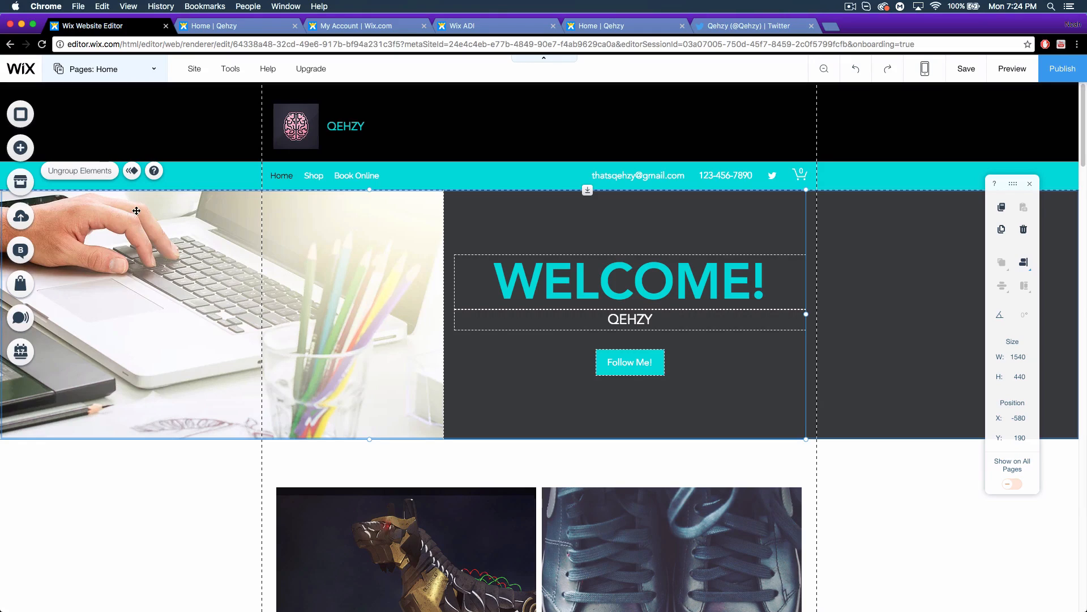
{"action": "left_click", "coordinate": [86, 175]}
{"action": "left_click", "coordinate": [704, 366]}
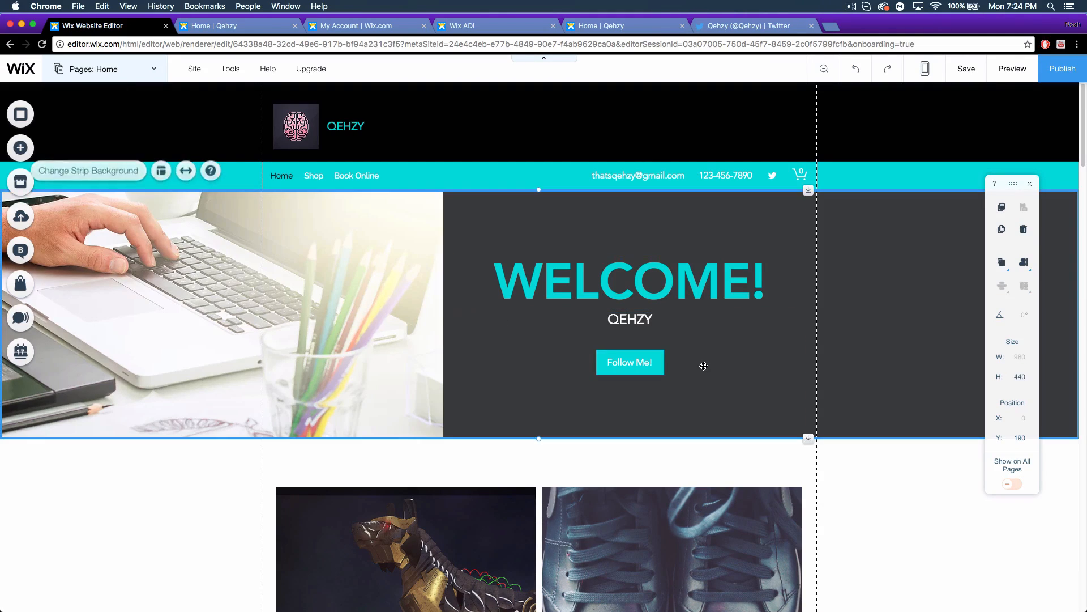
{"action": "left_click", "coordinate": [634, 299]}
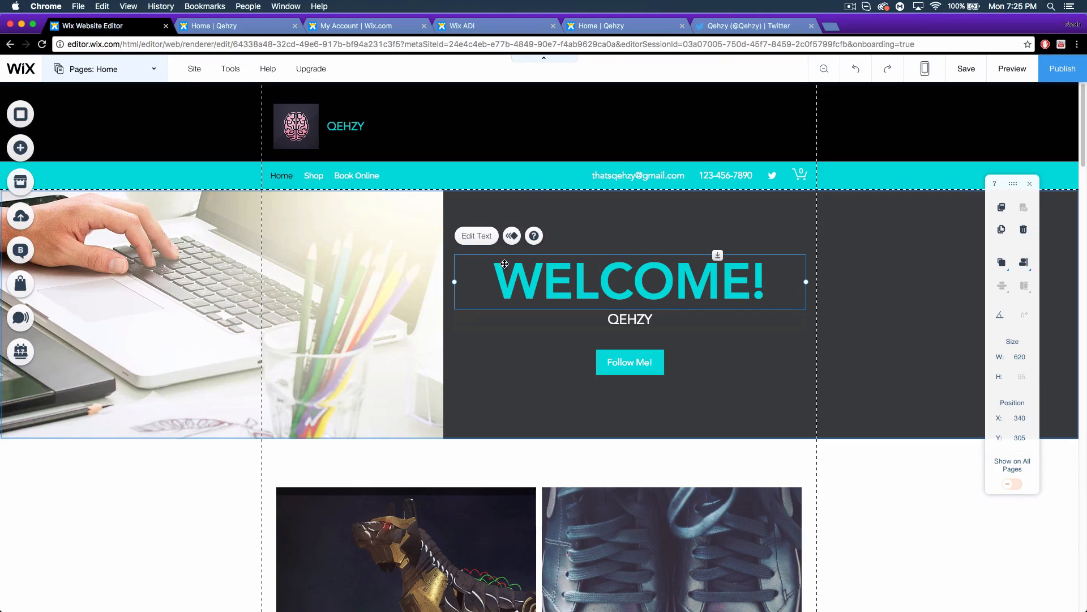
{"action": "left_click", "coordinate": [513, 236]}
{"action": "left_click", "coordinate": [902, 187]}
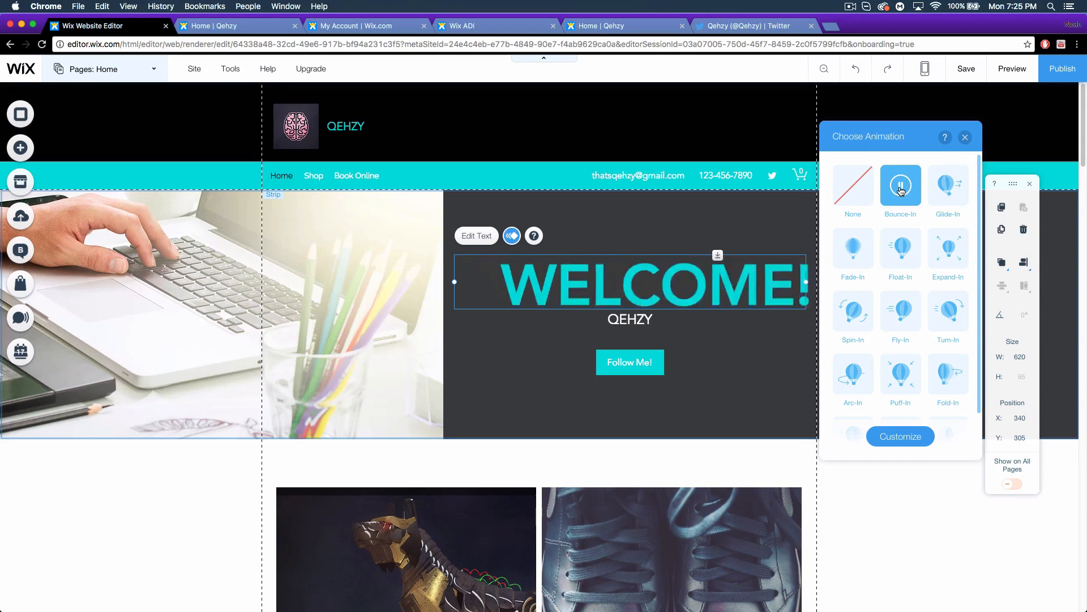
Switch the heading's animation to Reveal with direction From bottom and preview it.
{"action": "left_click", "coordinate": [902, 255]}
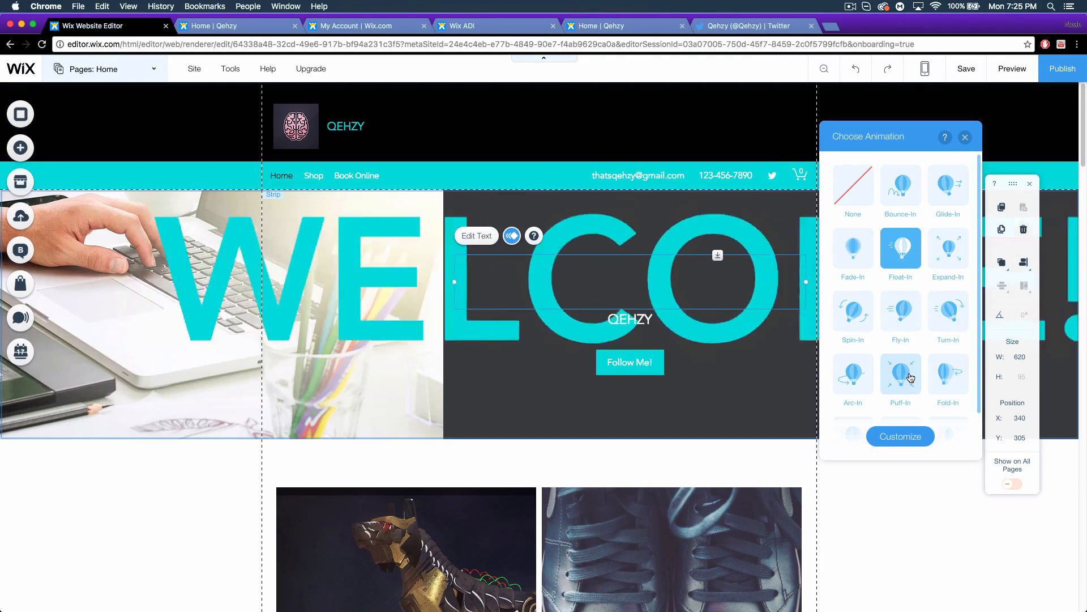
{"action": "scroll", "coordinate": [909, 380], "scroll_direction": "down", "scroll_amount": 2}
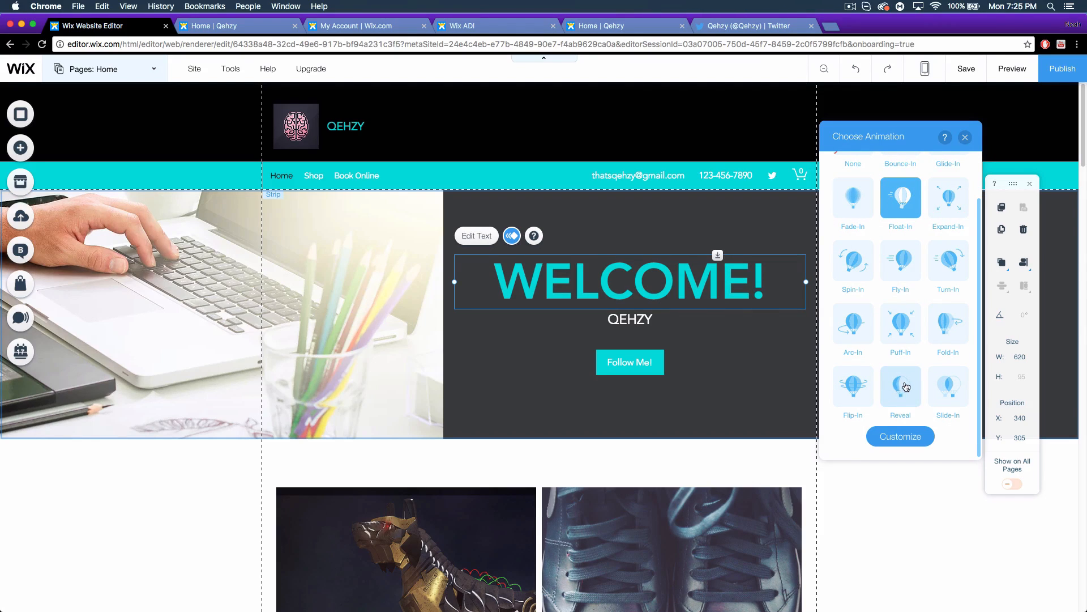
{"action": "left_click", "coordinate": [907, 391]}
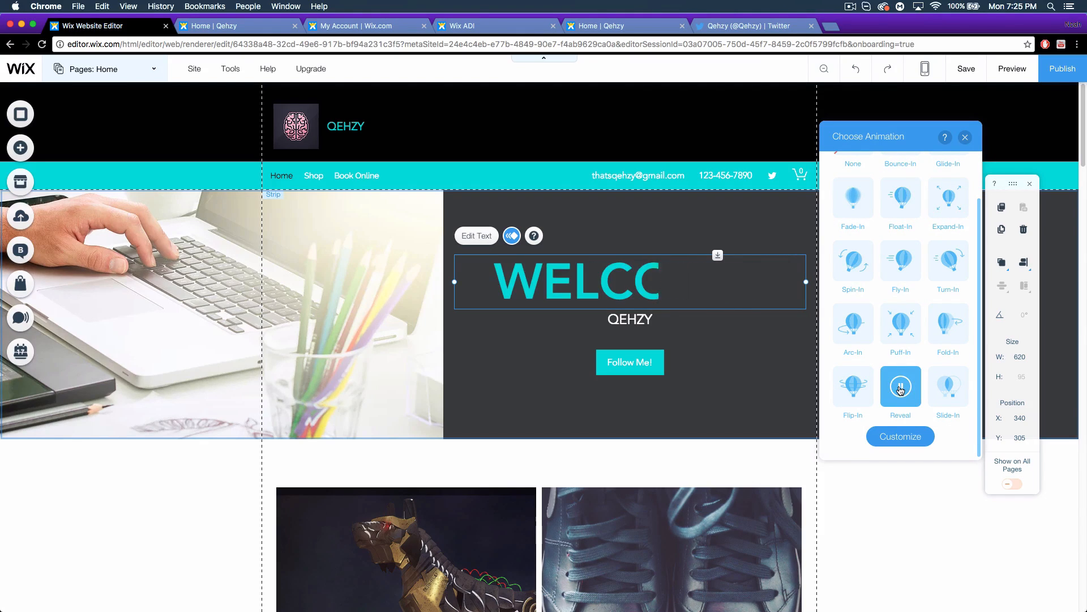
{"action": "left_click", "coordinate": [902, 439]}
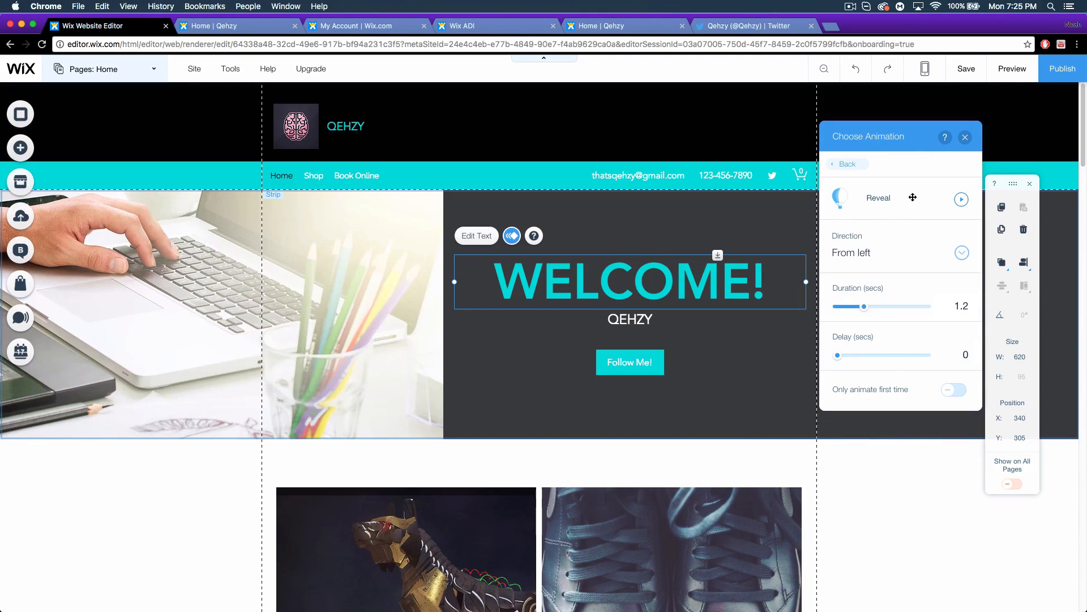
{"action": "left_click", "coordinate": [940, 261]}
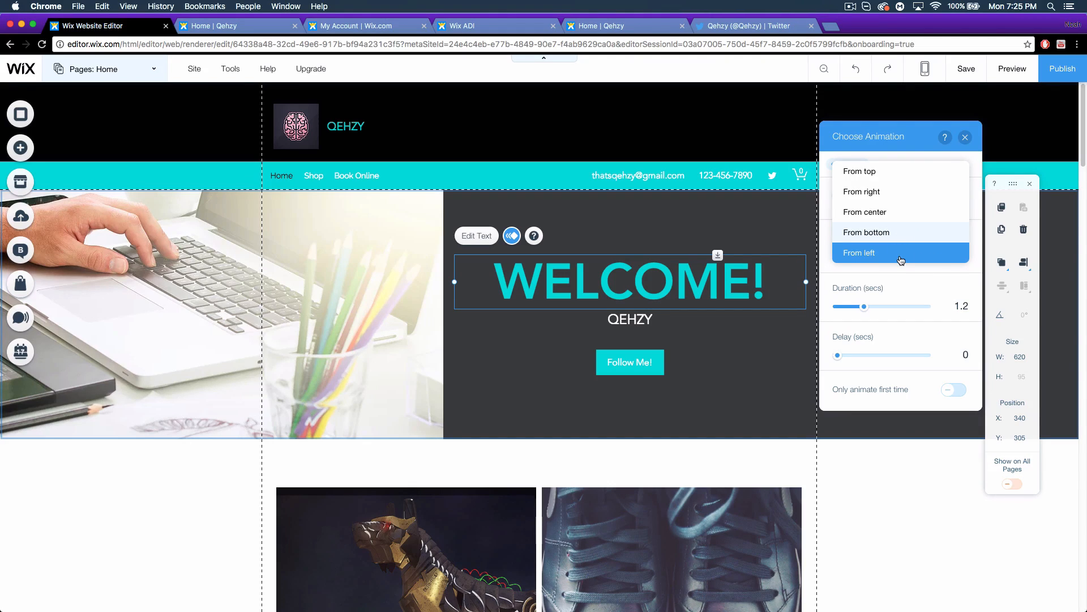
{"action": "left_click", "coordinate": [901, 238]}
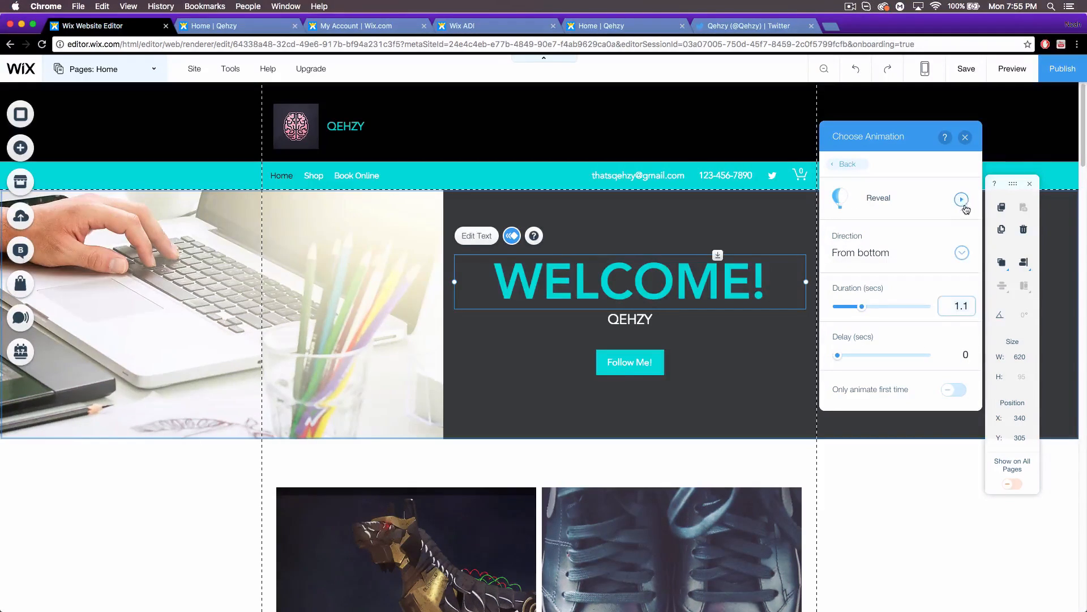
{"action": "left_click", "coordinate": [962, 199]}
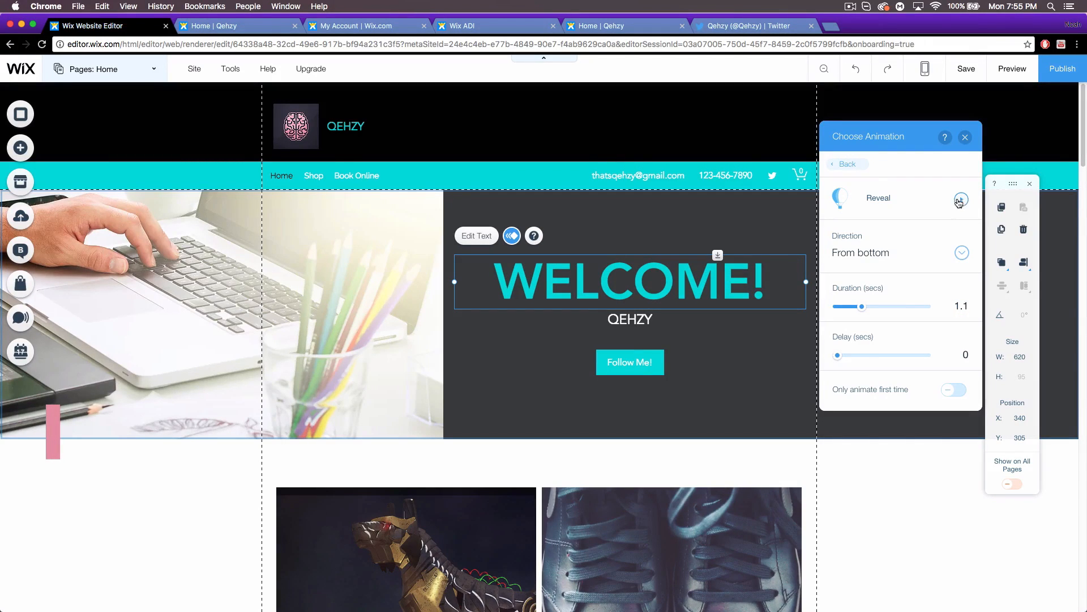
{"action": "left_click", "coordinate": [962, 203]}
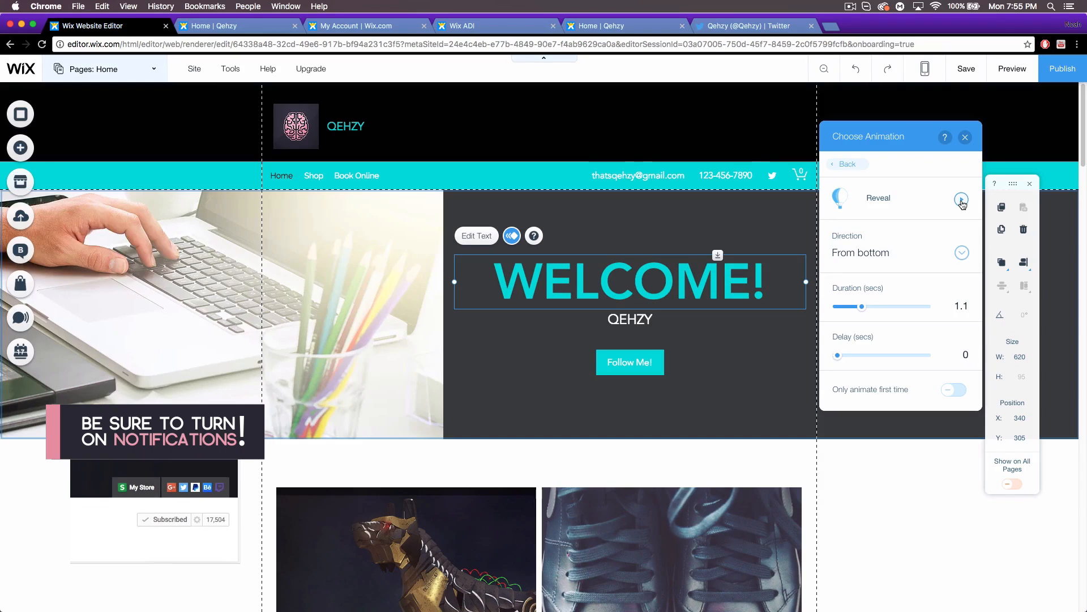
Set the reveal duration to 1.85 seconds and animate only the first time.
{"action": "left_click", "coordinate": [879, 306]}
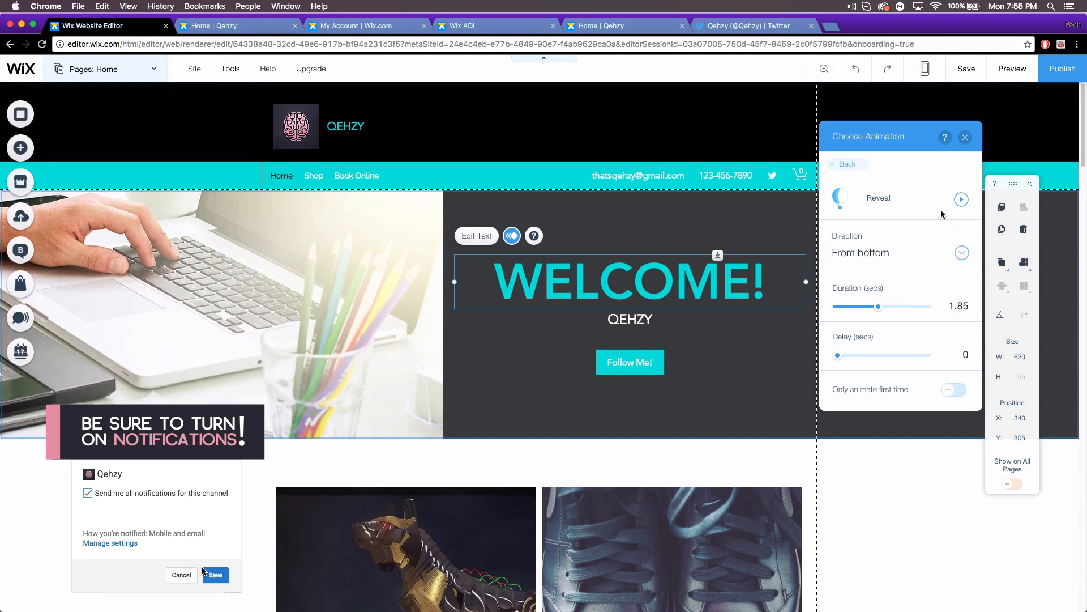
{"action": "left_click", "coordinate": [961, 199]}
{"action": "left_click", "coordinate": [951, 391]}
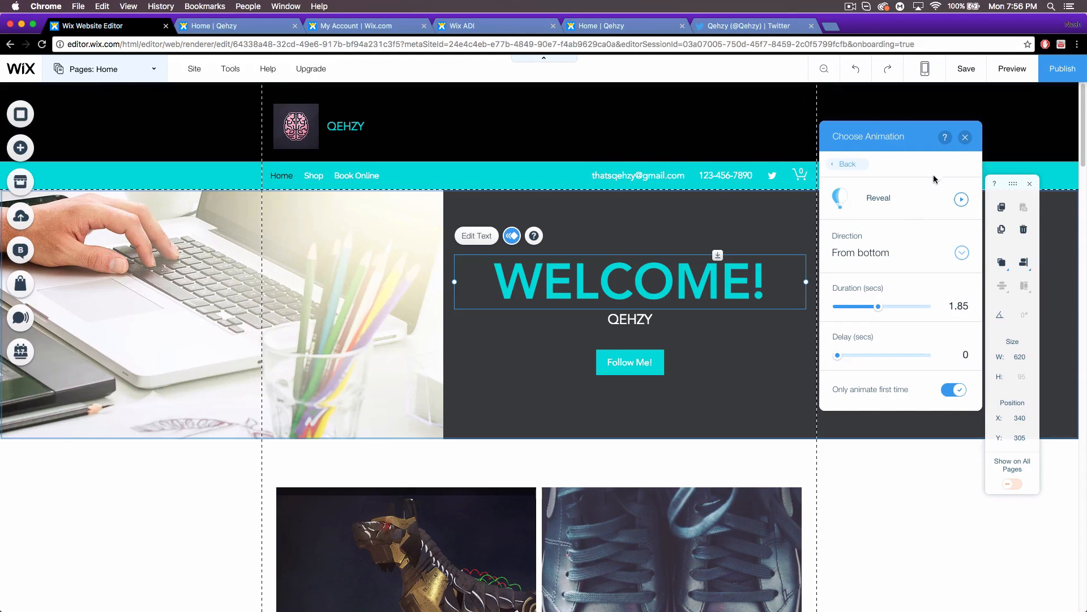
{"action": "left_click", "coordinate": [965, 139]}
Stretch the three-column gallery below the WELCOME! banner to full width with 0 px margins.
{"action": "scroll", "coordinate": [748, 382], "scroll_direction": "down", "scroll_amount": 5}
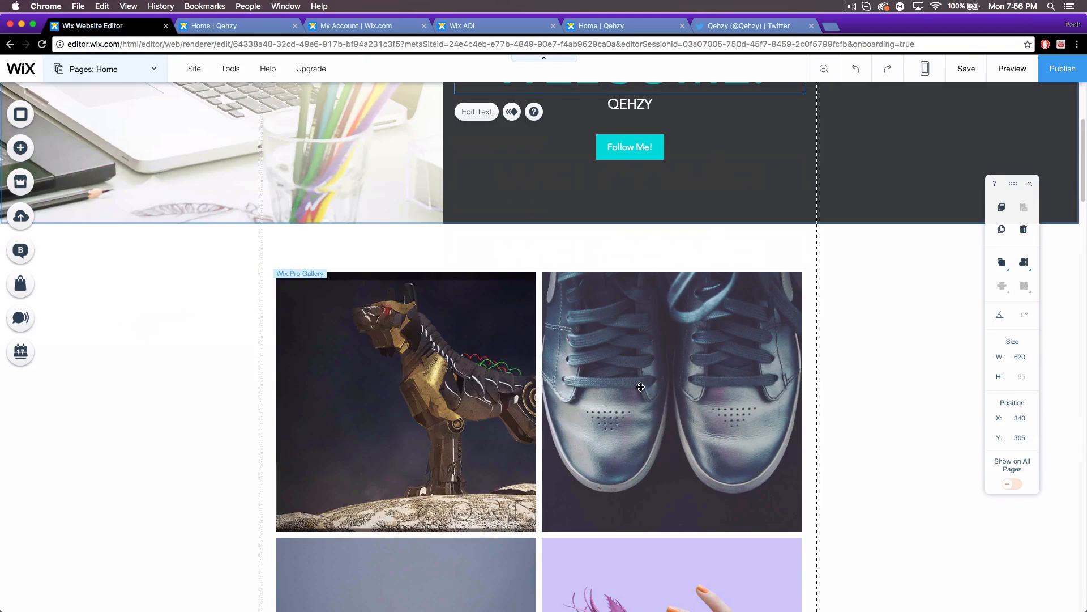
{"action": "left_click", "coordinate": [640, 386]}
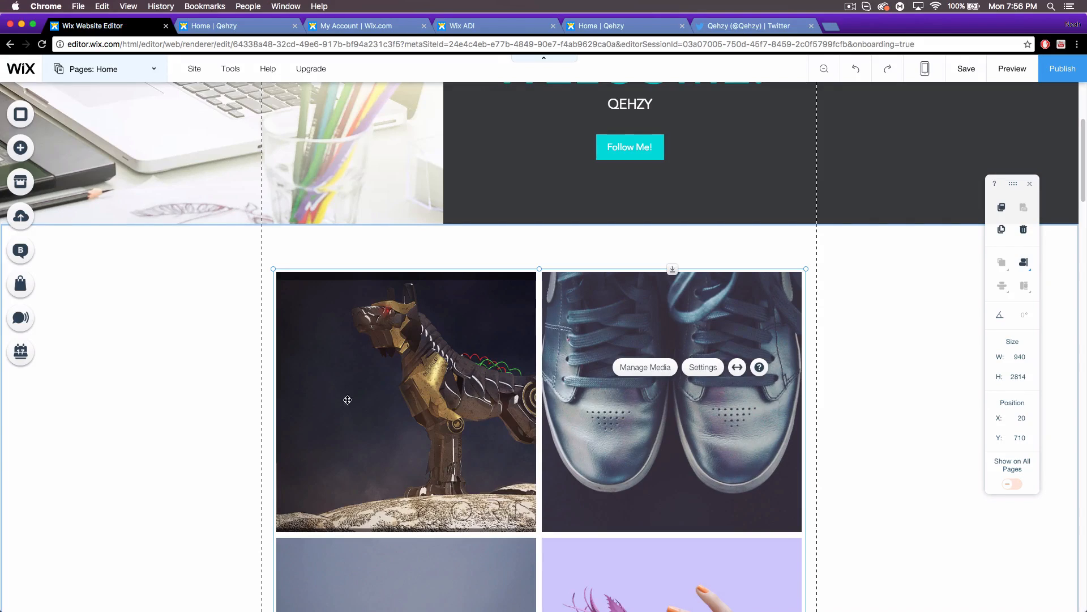
{"action": "scroll", "coordinate": [449, 375], "scroll_direction": "down", "scroll_amount": 2}
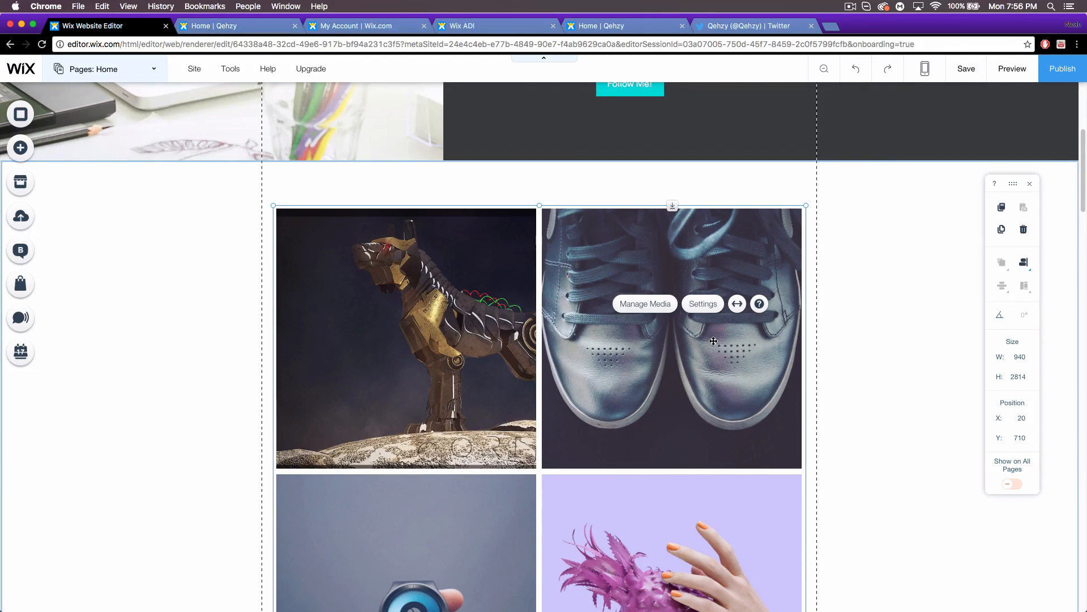
{"action": "scroll", "coordinate": [720, 331], "scroll_direction": "up", "scroll_amount": 8}
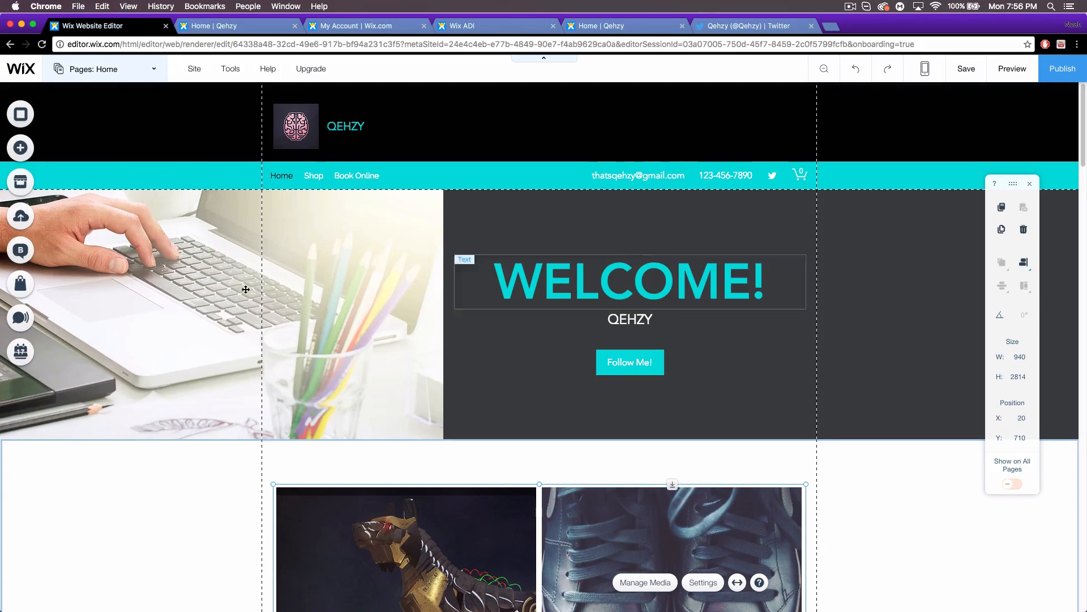
{"action": "scroll", "coordinate": [498, 374], "scroll_direction": "down", "scroll_amount": 10}
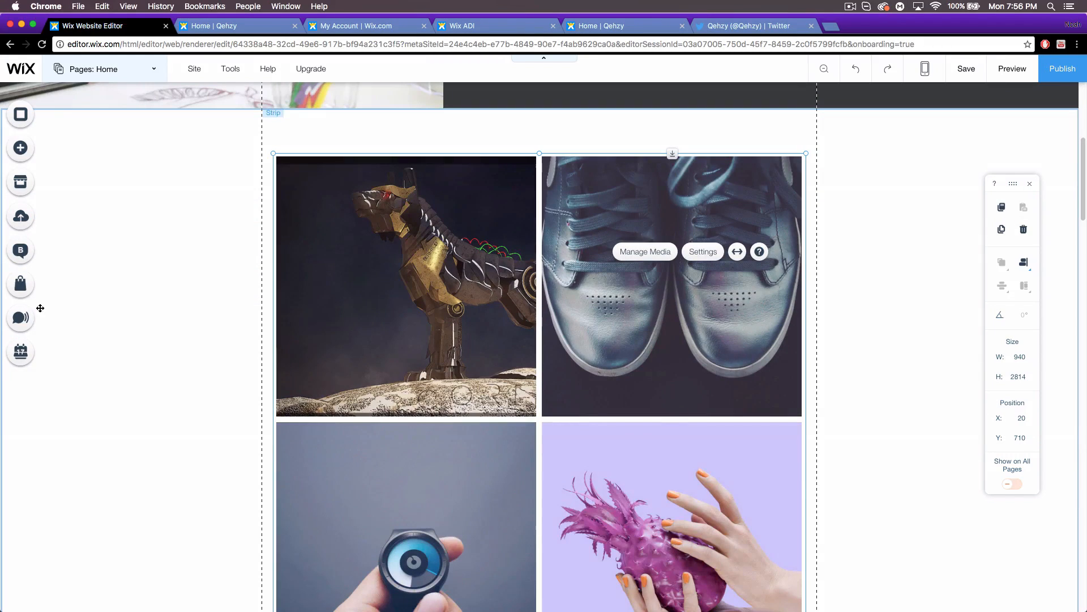
{"action": "left_click", "coordinate": [737, 253]}
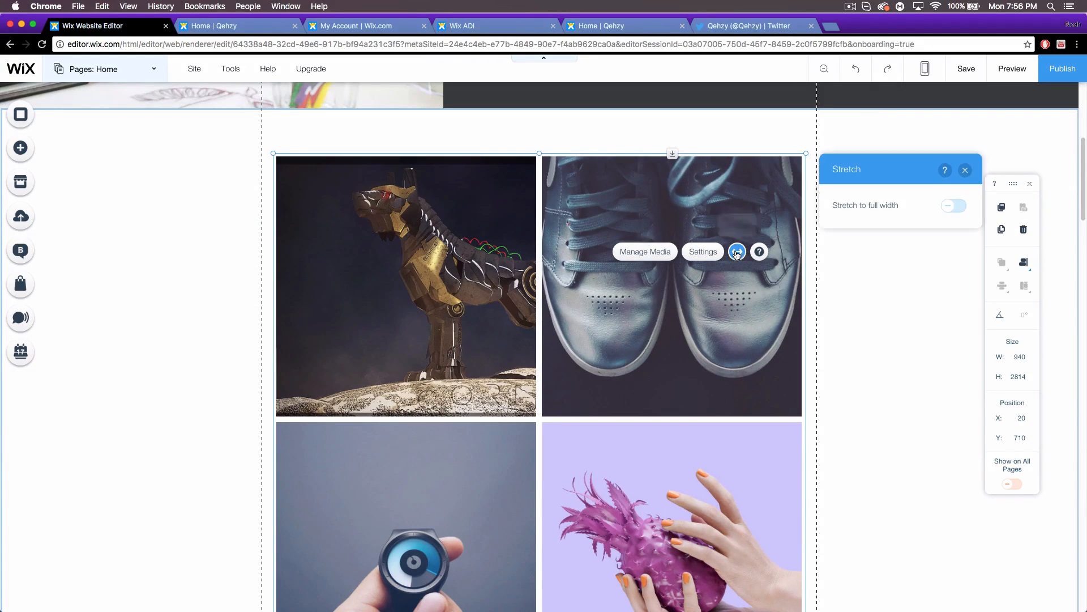
{"action": "left_click", "coordinate": [955, 207]}
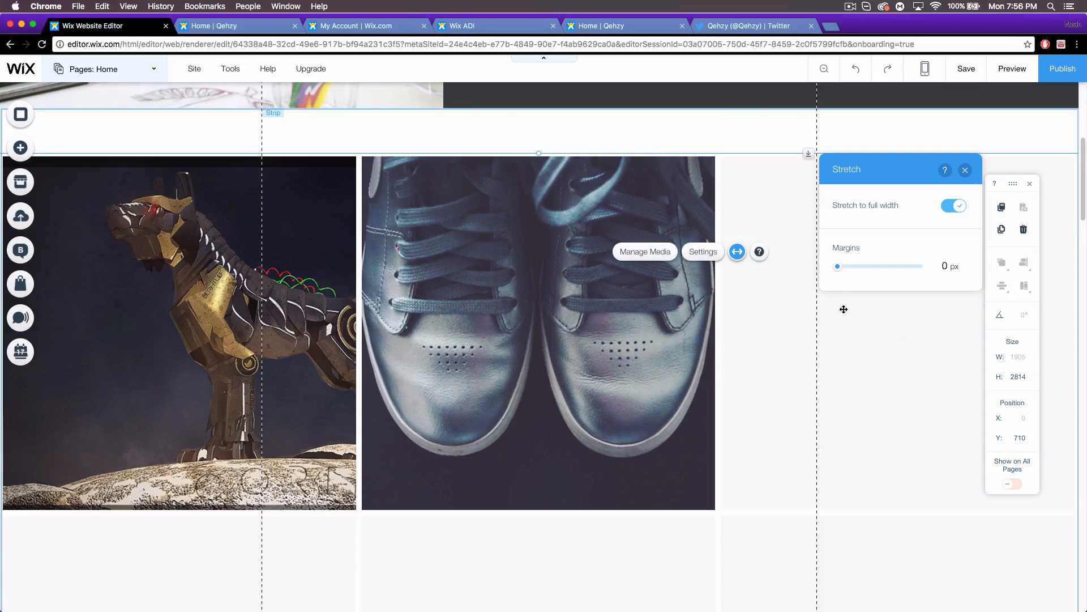
{"action": "scroll", "coordinate": [675, 273], "scroll_direction": "up", "scroll_amount": 5}
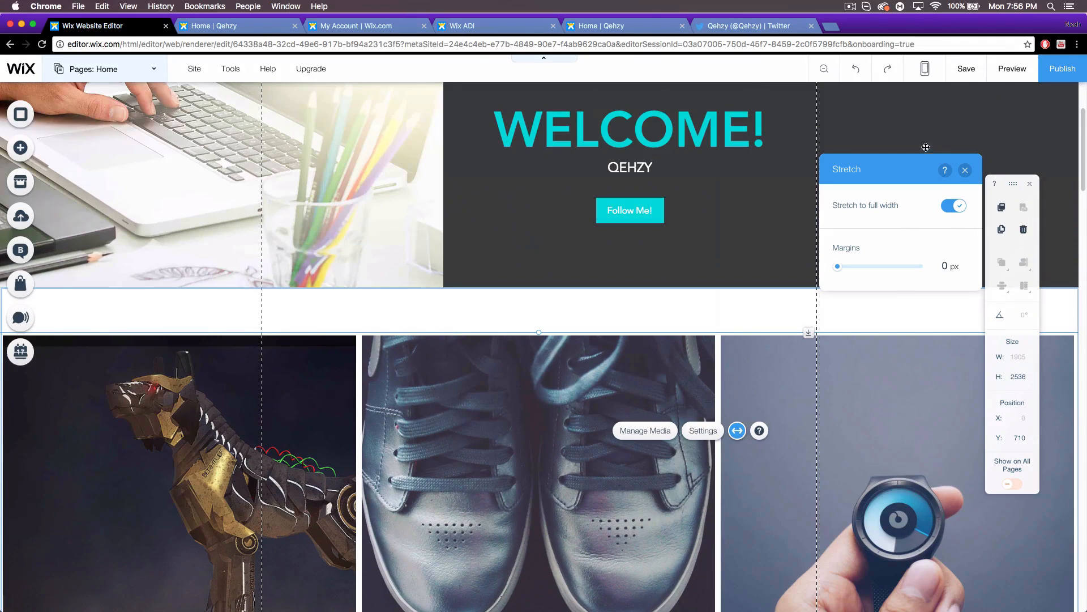
{"action": "left_click", "coordinate": [1007, 81]}
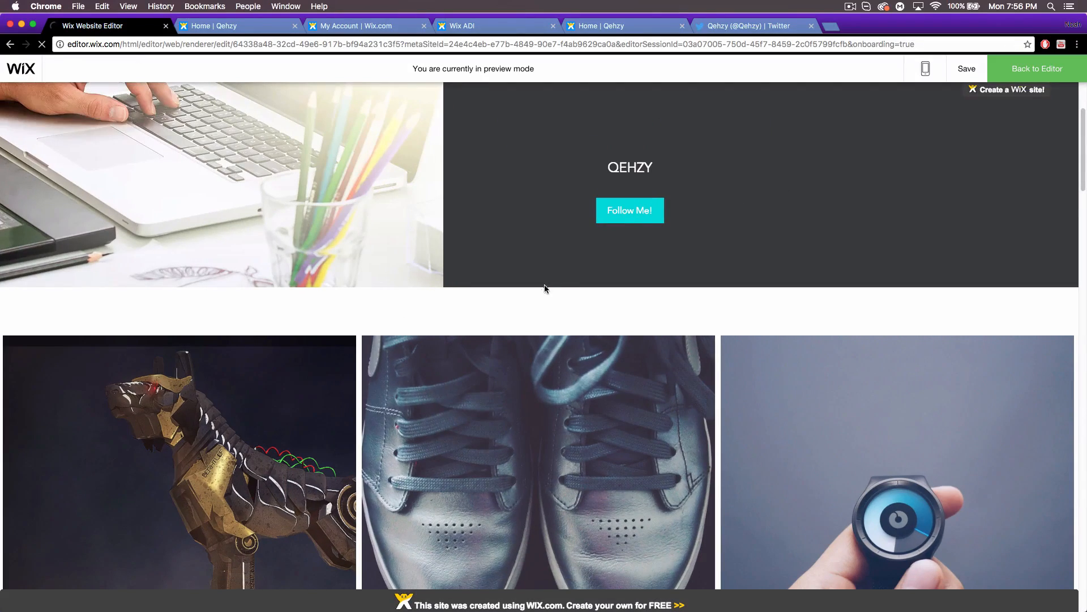
{"action": "scroll", "coordinate": [542, 291], "scroll_direction": "down", "scroll_amount": 10}
{"action": "scroll", "coordinate": [539, 297], "scroll_direction": "down", "scroll_amount": 10}
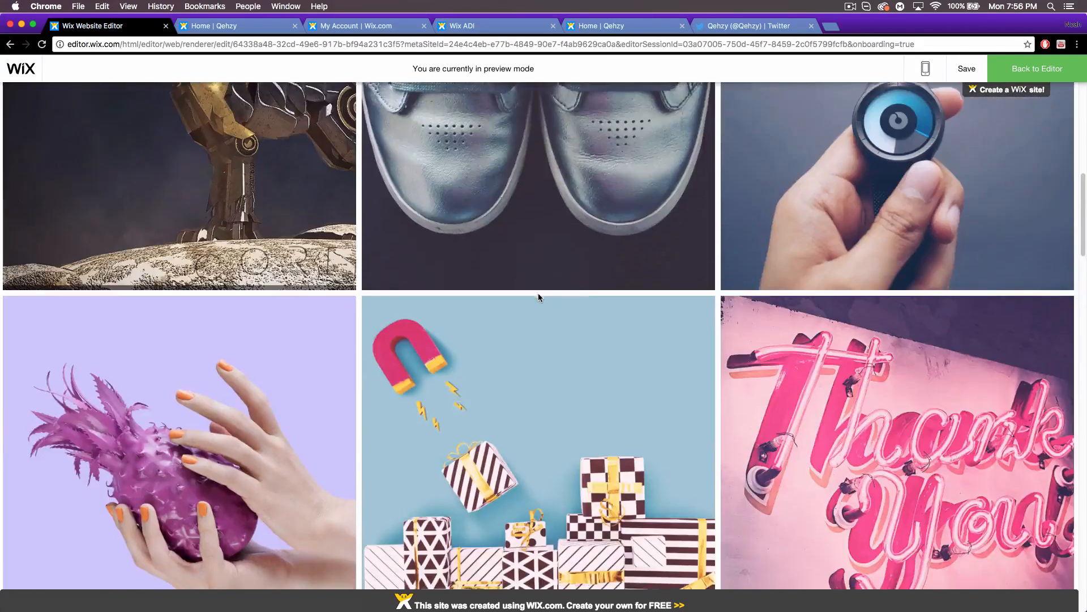
{"action": "scroll", "coordinate": [538, 297], "scroll_direction": "down", "scroll_amount": 20}
{"action": "scroll", "coordinate": [548, 337], "scroll_direction": "down", "scroll_amount": 6}
{"action": "scroll", "coordinate": [547, 330], "scroll_direction": "up", "scroll_amount": 10}
{"action": "scroll", "coordinate": [578, 330], "scroll_direction": "up", "scroll_amount": 10}
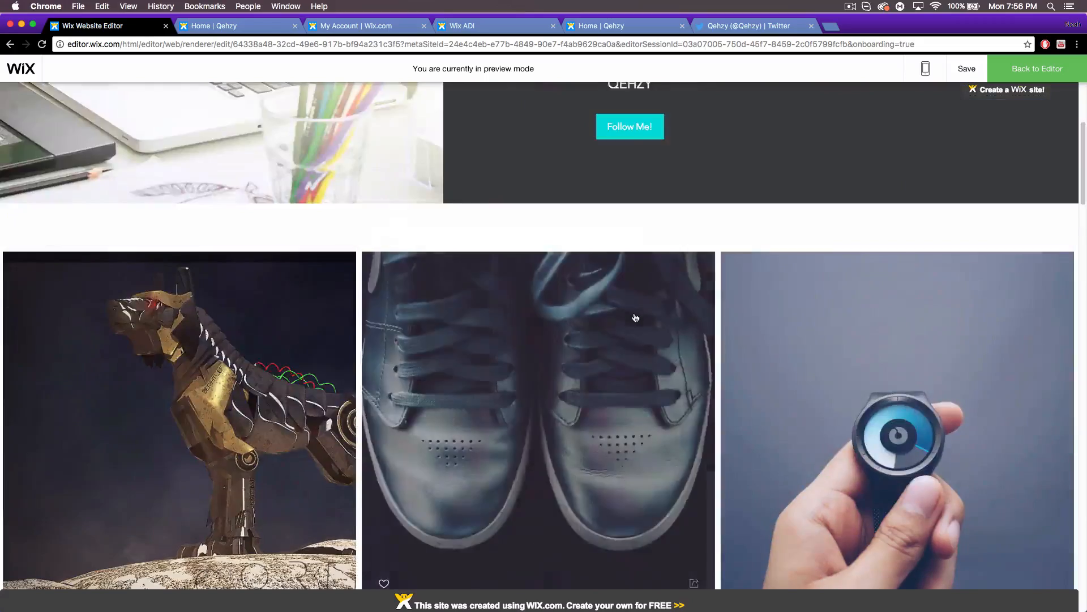
{"action": "scroll", "coordinate": [538, 410], "scroll_direction": "down", "scroll_amount": 4}
{"action": "scroll", "coordinate": [619, 317], "scroll_direction": "up", "scroll_amount": 2}
{"action": "left_click", "coordinate": [1008, 71]}
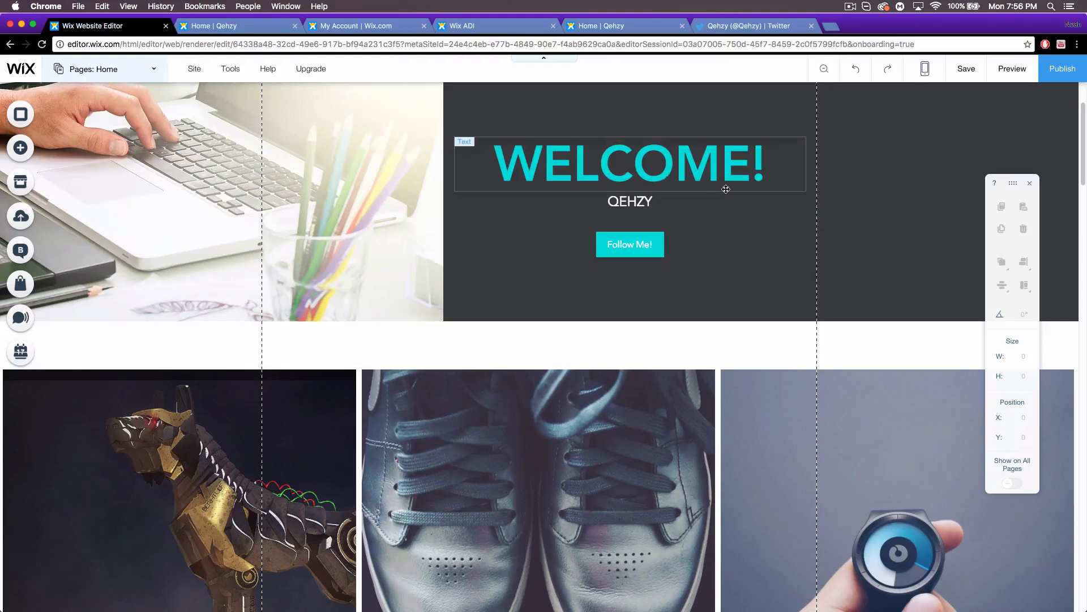
Save and publish the site live, then open the tutorial site's My Dashboard in a new tab.
{"action": "mouse_move", "coordinate": [197, 75]}
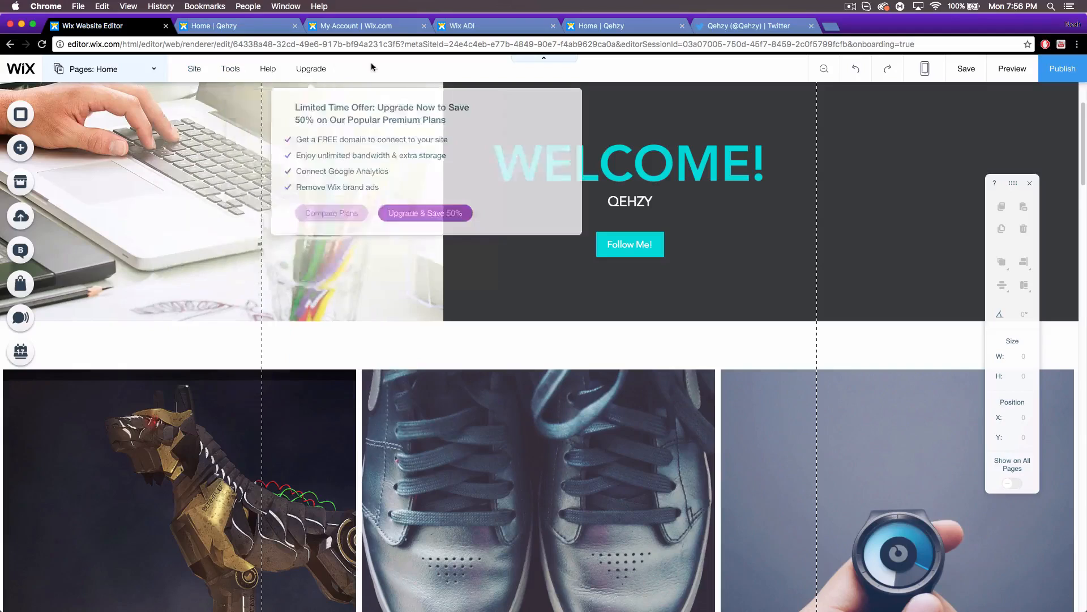
{"action": "left_click", "coordinate": [1062, 68]}
{"action": "left_click", "coordinate": [630, 389]}
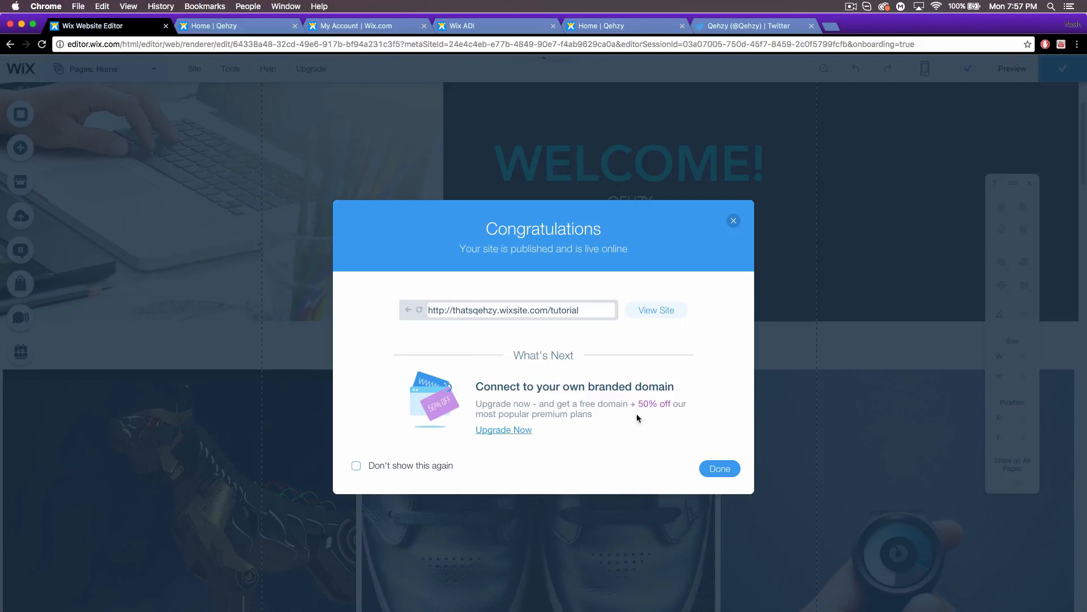
{"action": "left_click", "coordinate": [720, 468]}
{"action": "mouse_move", "coordinate": [199, 70]}
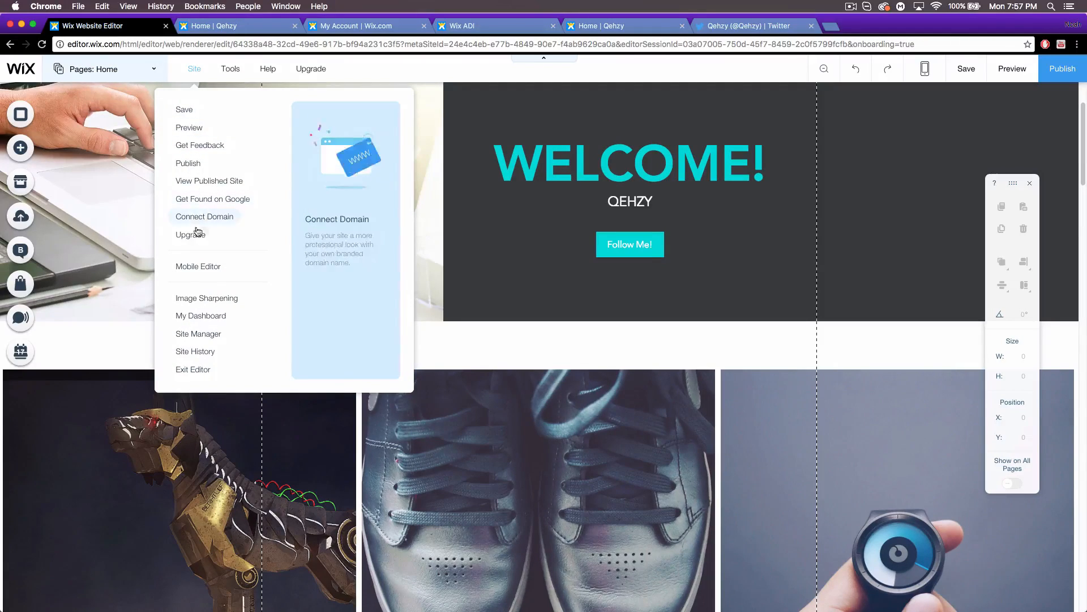
{"action": "left_click", "coordinate": [207, 315]}
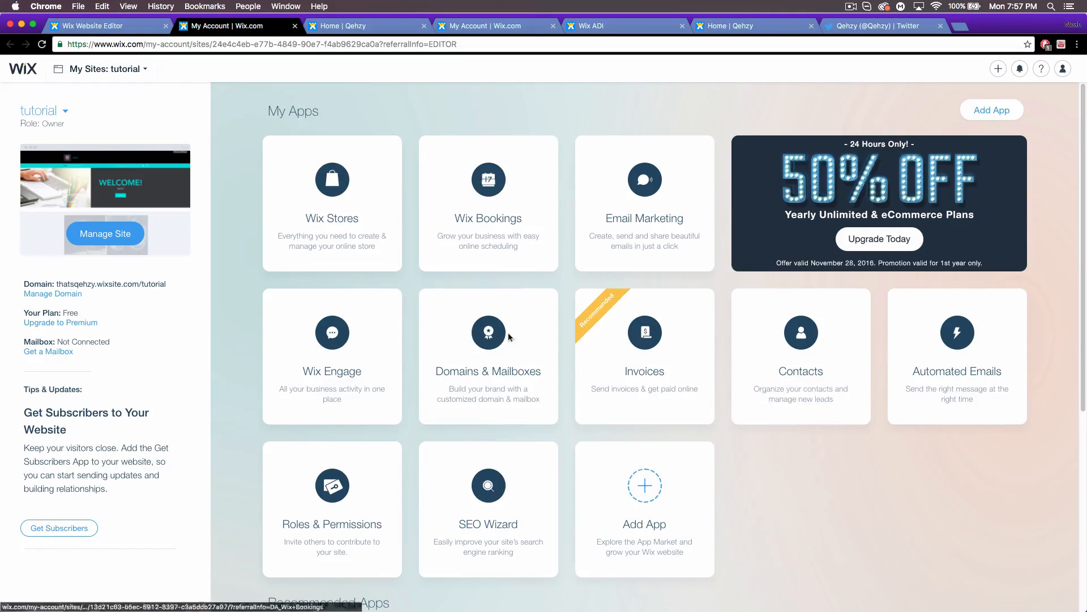
Scroll through the tutorial site's My Apps cards on the dashboard and back to the top.
{"action": "mouse_move", "coordinate": [640, 487]}
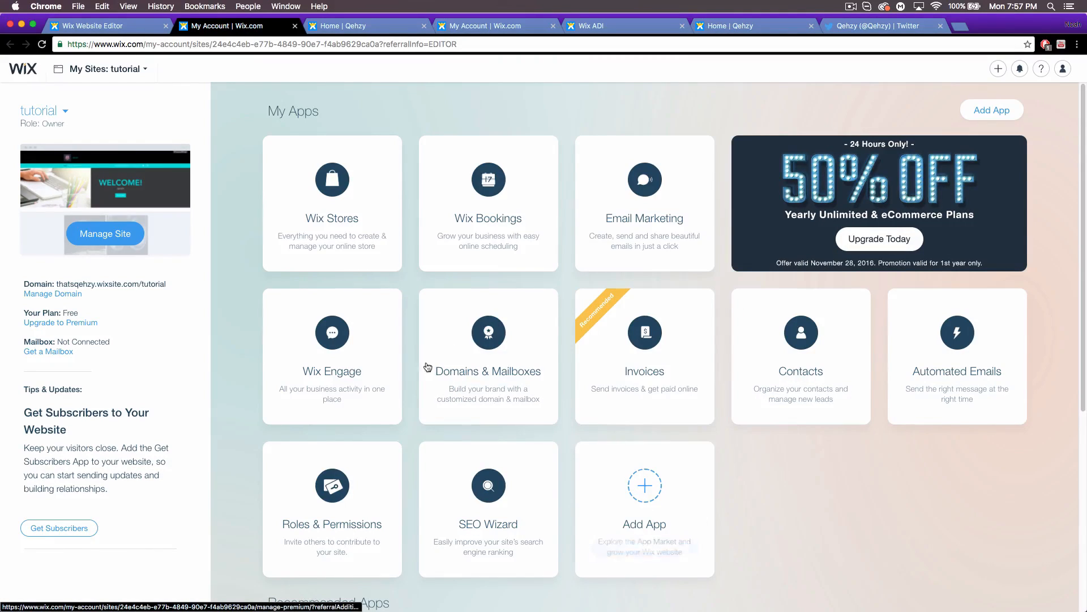
{"action": "scroll", "coordinate": [520, 483], "scroll_direction": "down", "scroll_amount": 2}
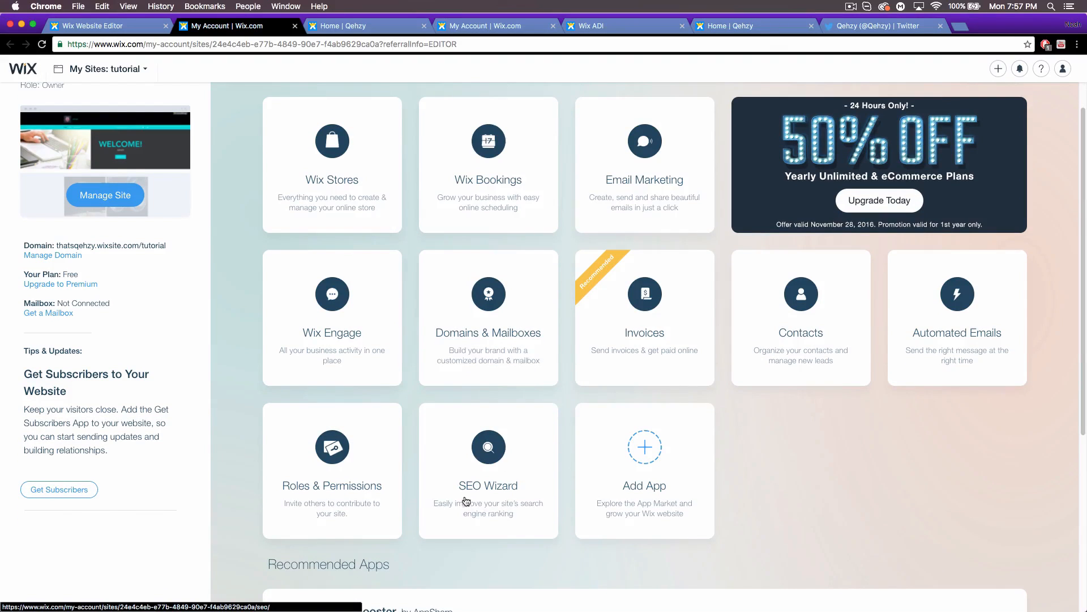
{"action": "mouse_move", "coordinate": [466, 488]}
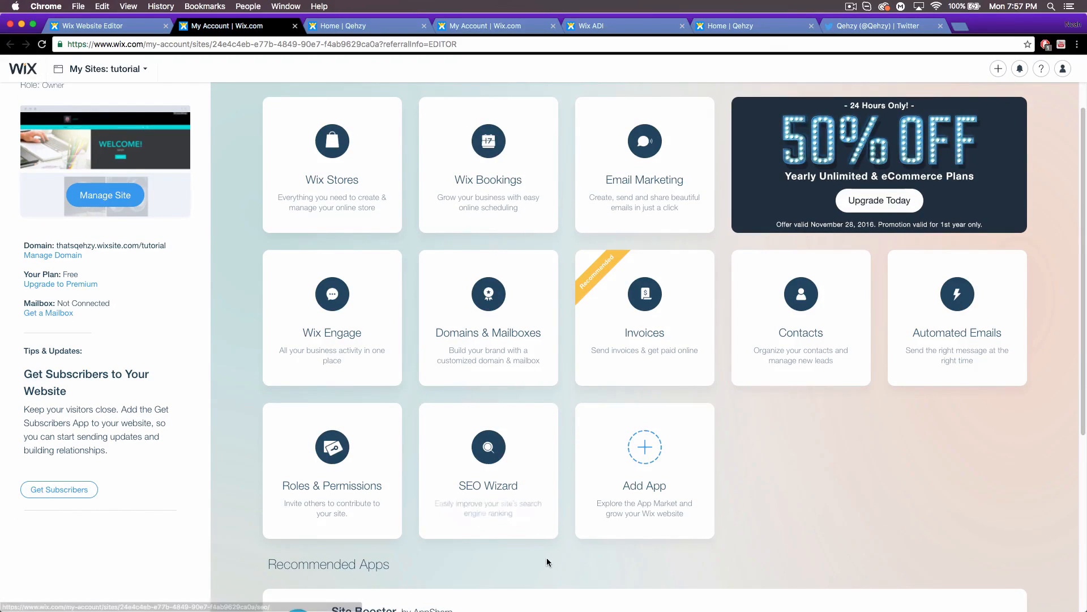
{"action": "scroll", "coordinate": [545, 558], "scroll_direction": "down", "scroll_amount": 2}
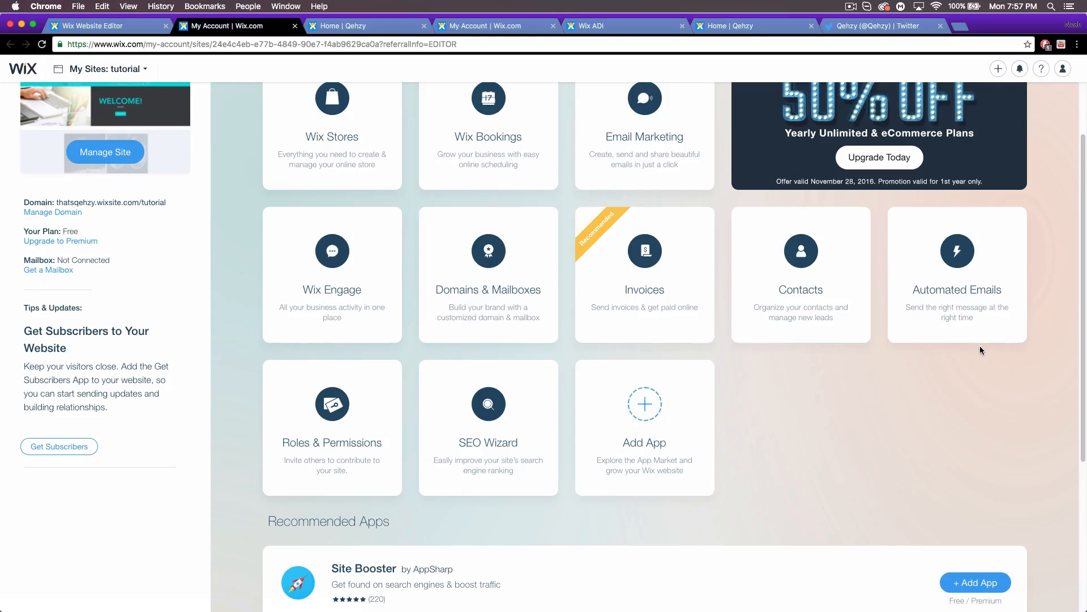
{"action": "mouse_move", "coordinate": [330, 152]}
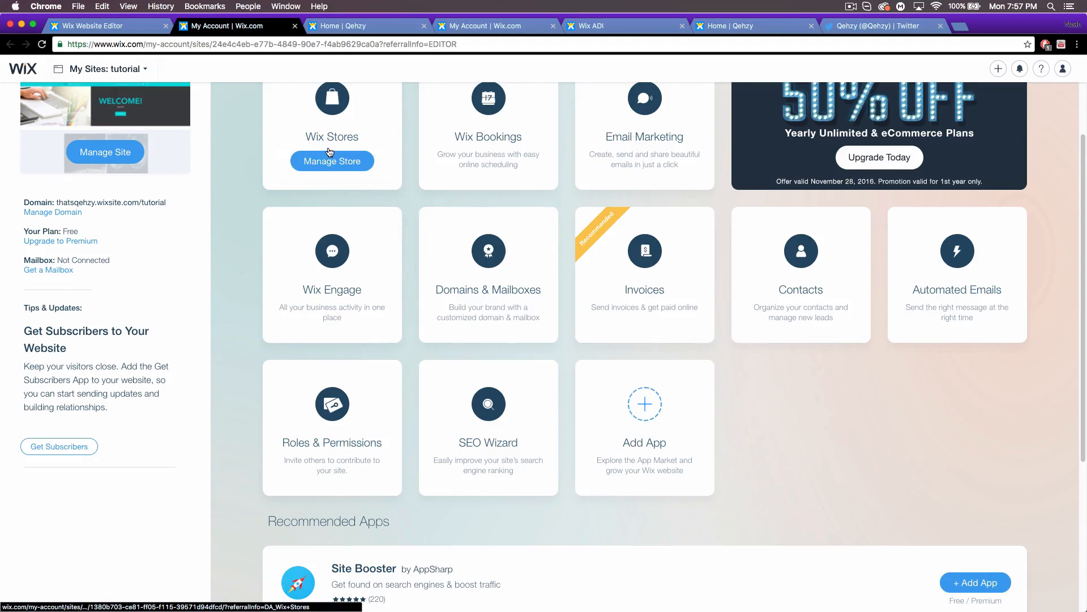
{"action": "scroll", "coordinate": [300, 196], "scroll_direction": "up", "scroll_amount": 1}
{"action": "scroll", "coordinate": [235, 299], "scroll_direction": "up", "scroll_amount": 1}
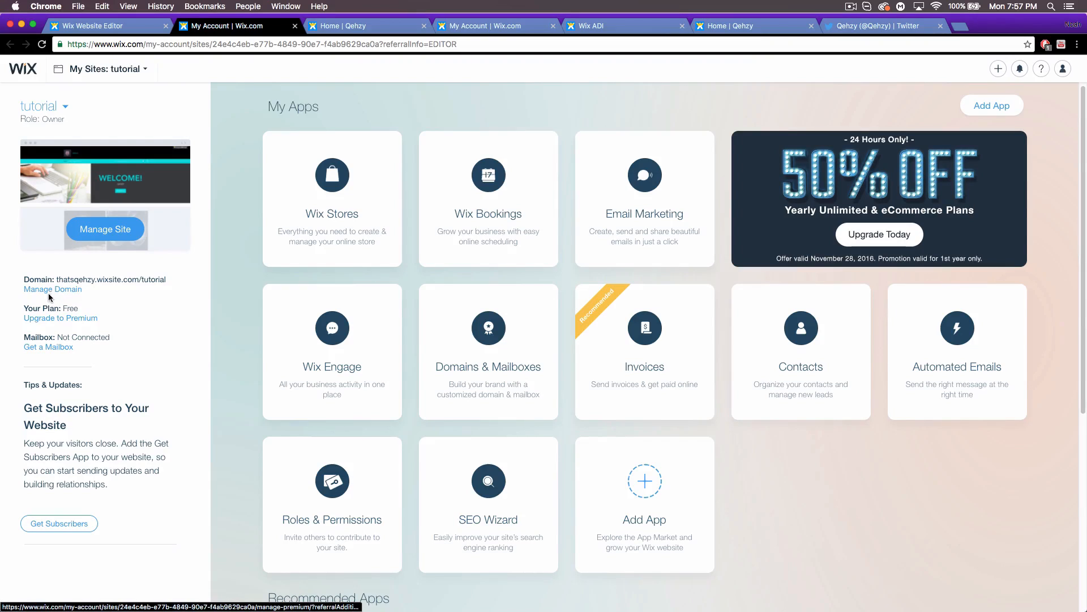
Open and close the My Sites list, then bring up the account menu at top right.
{"action": "left_click", "coordinate": [64, 108]}
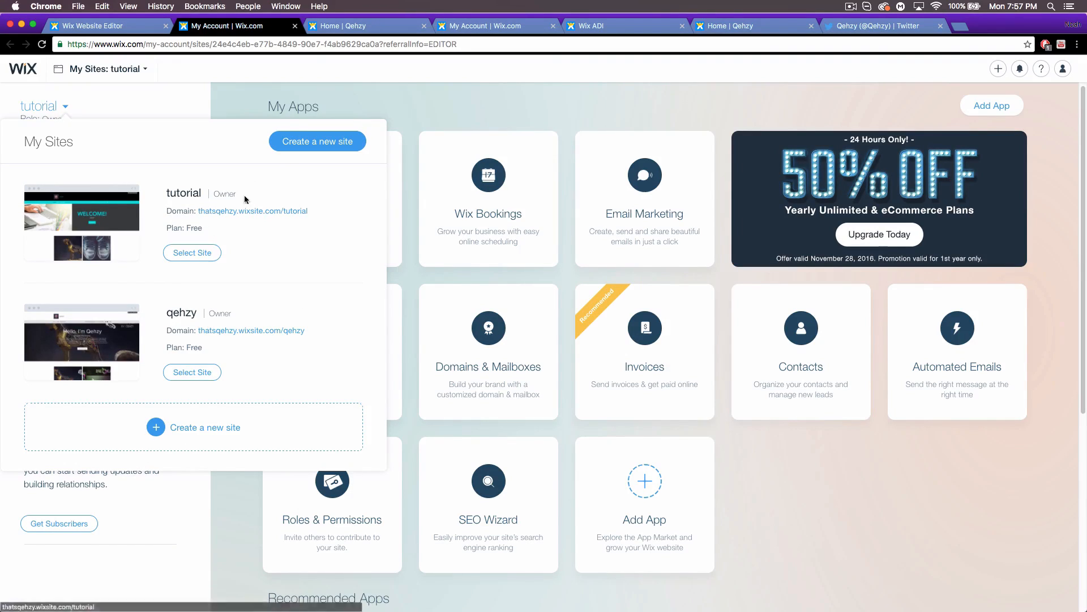
{"action": "left_click", "coordinate": [229, 495]}
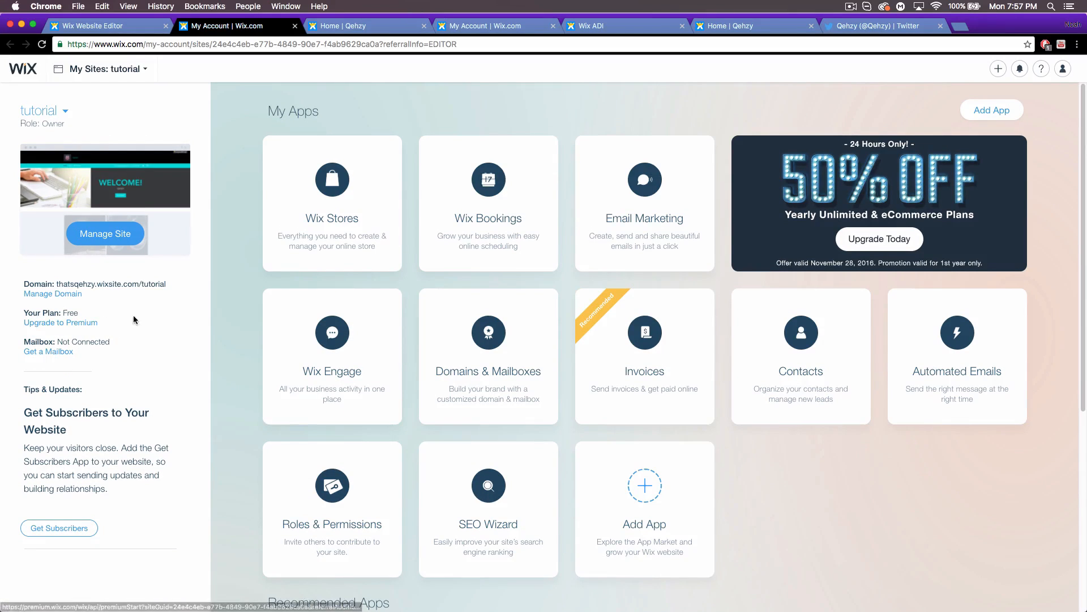
{"action": "mouse_move", "coordinate": [1060, 69]}
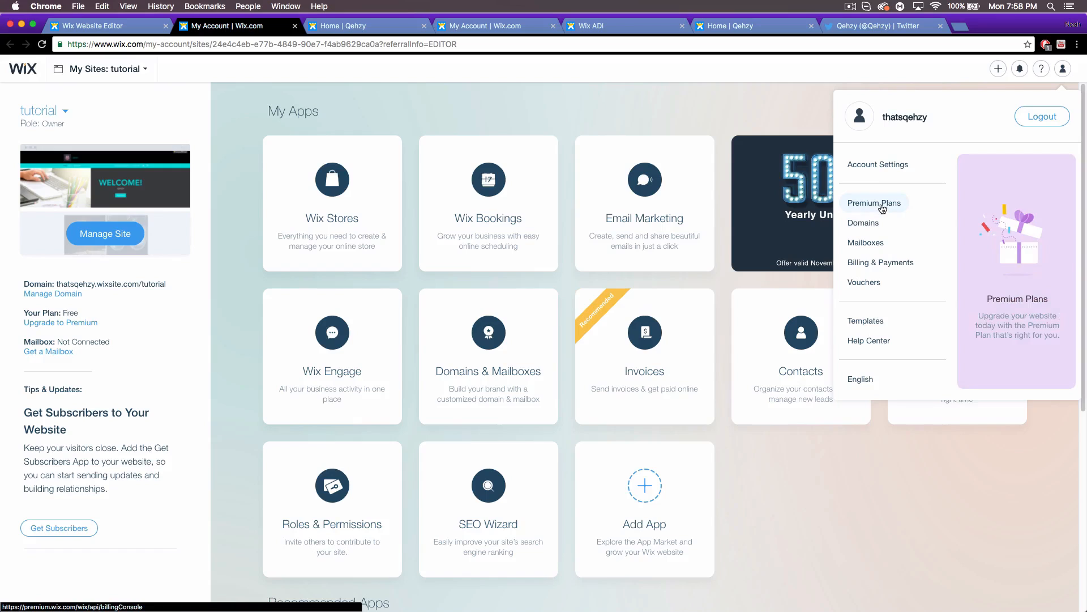
Choose Account Settings from the account dropdown to view profile, password and subscription details.
{"action": "left_click", "coordinate": [881, 165]}
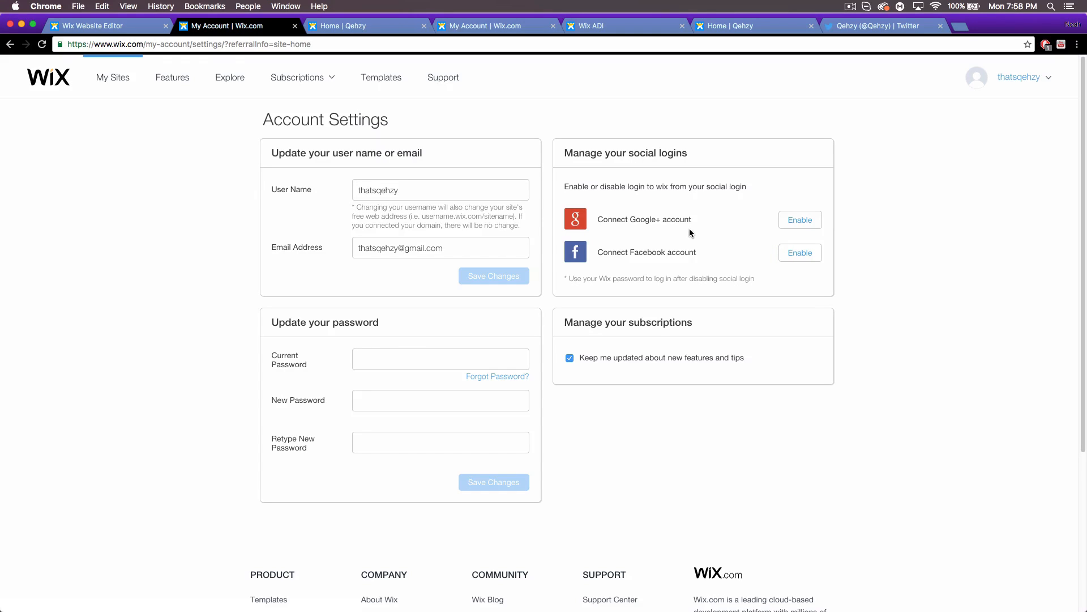
Switch to the 'Home | Qehzy' tab and return to the top of the live site.
{"action": "left_click", "coordinate": [748, 25]}
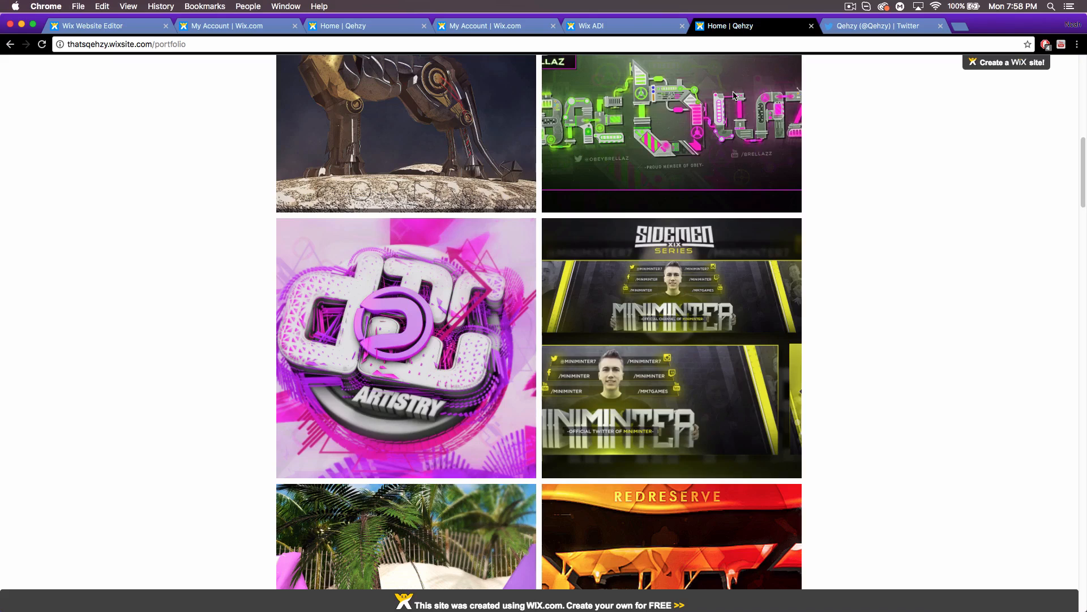
{"action": "scroll", "coordinate": [526, 308], "scroll_direction": "up", "scroll_amount": 10}
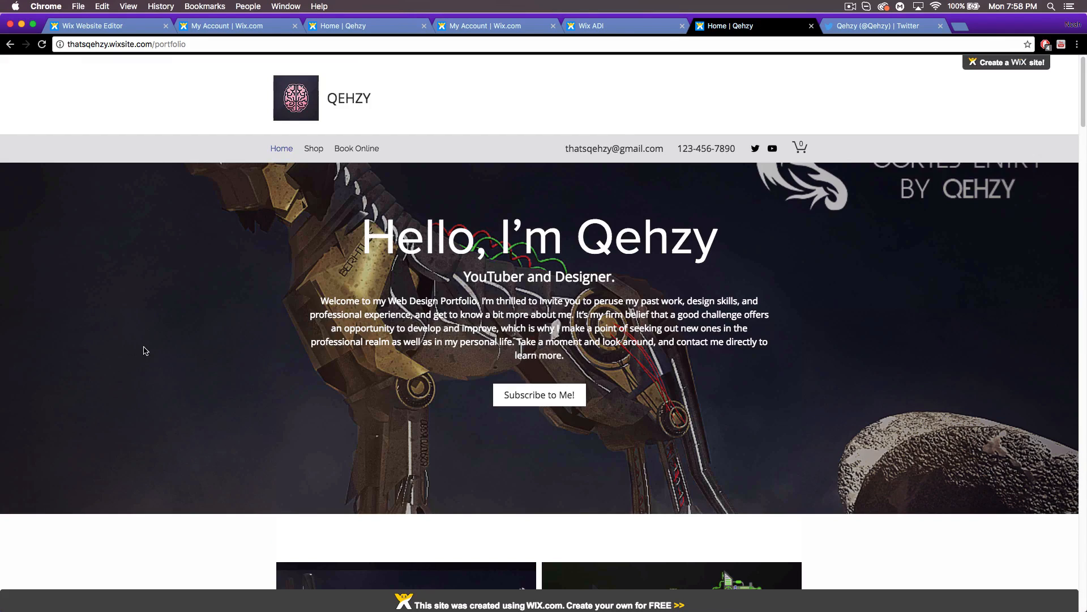